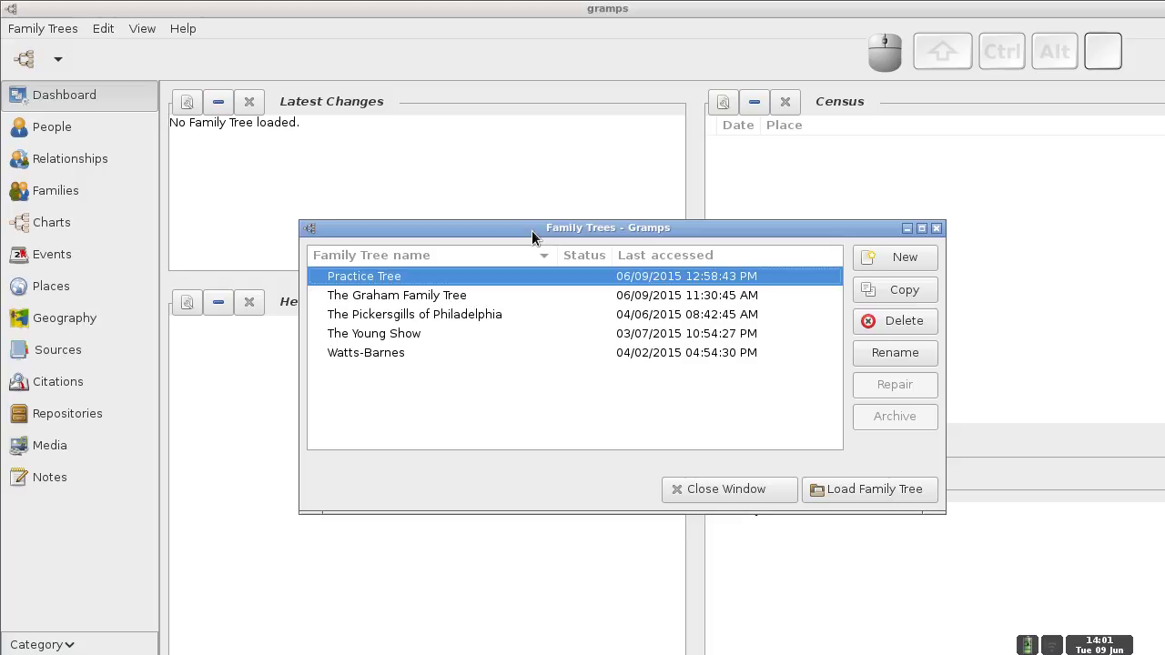
# - Switch to the browser workspace showing the Gramps Linux install instructions
pyautogui.hotkey('ctrl', 'alt', 'Left')
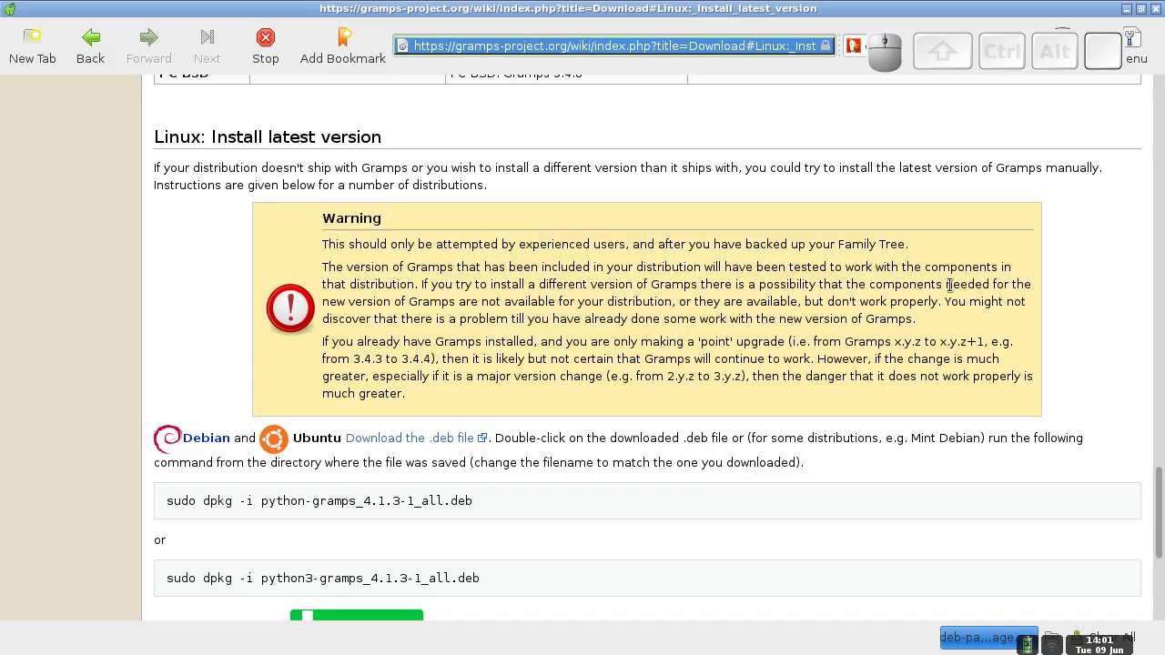
# - Replace Midori's web address with gramps-project.org and load the Gramps homepage
pyautogui.moveTo(1159, 510); pyautogui.dragTo(1136, 85)
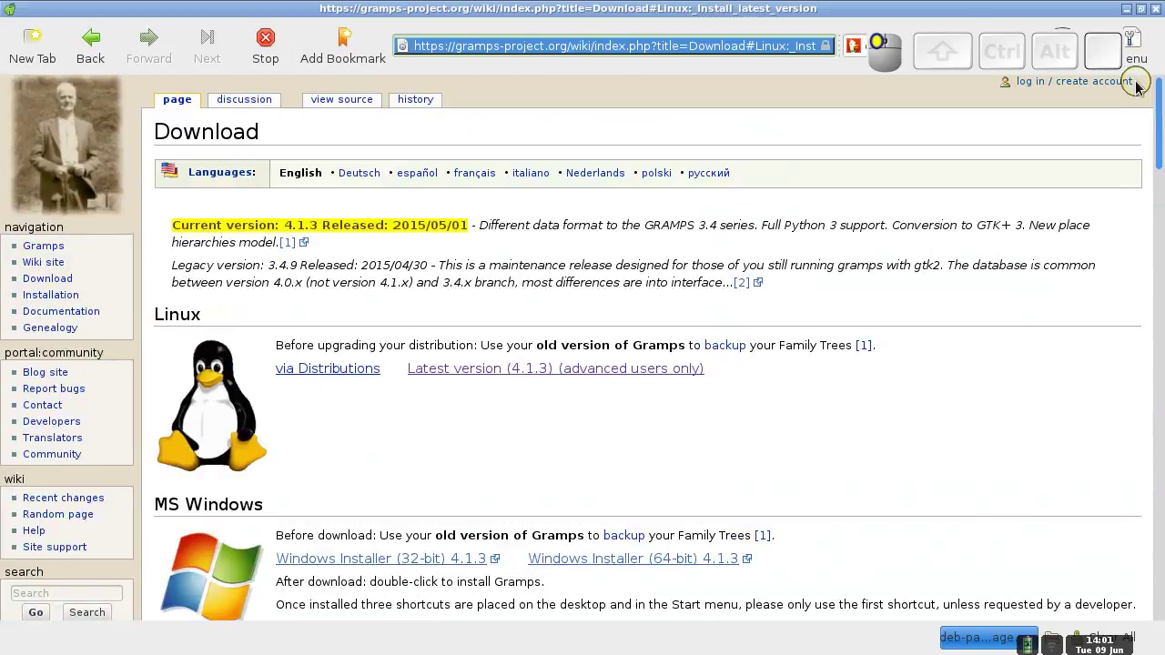
pyautogui.click(633, 50)
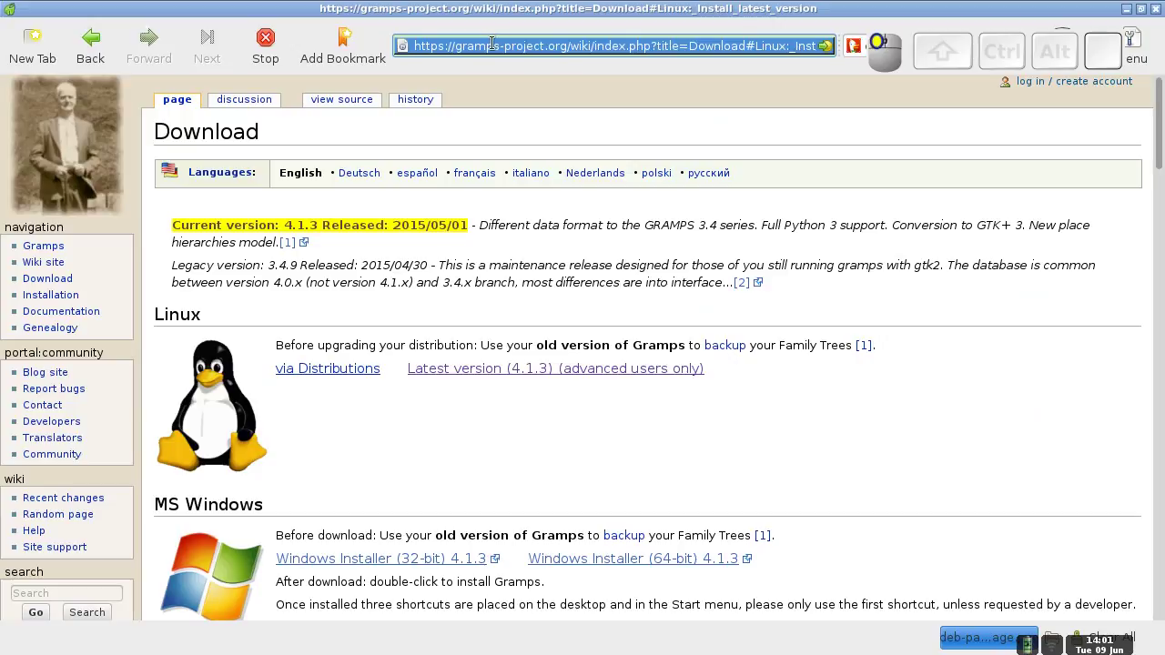
pyautogui.hotkey('ctrl', 'a')
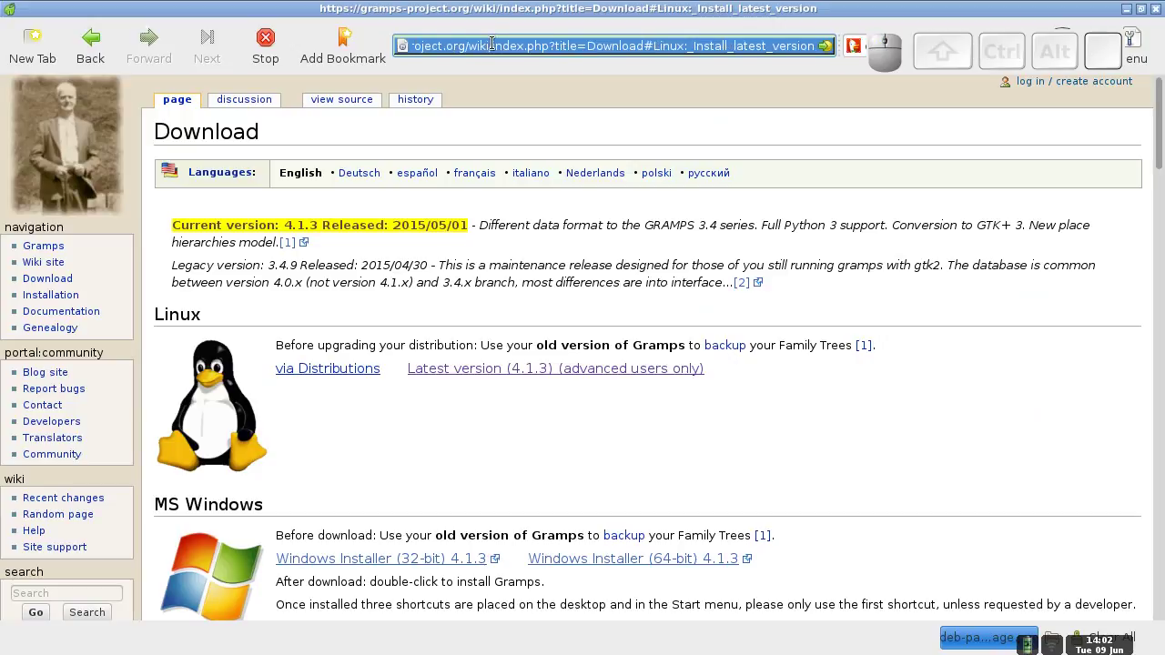
pyautogui.write('gramps-pro')
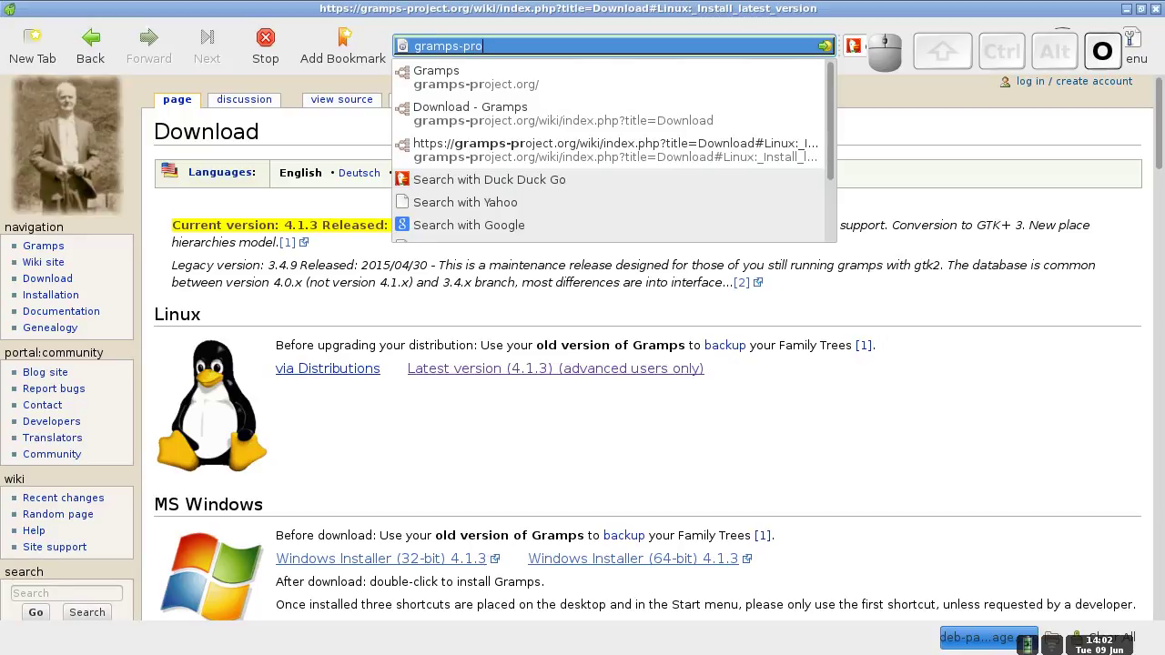
pyautogui.write('ject.org')
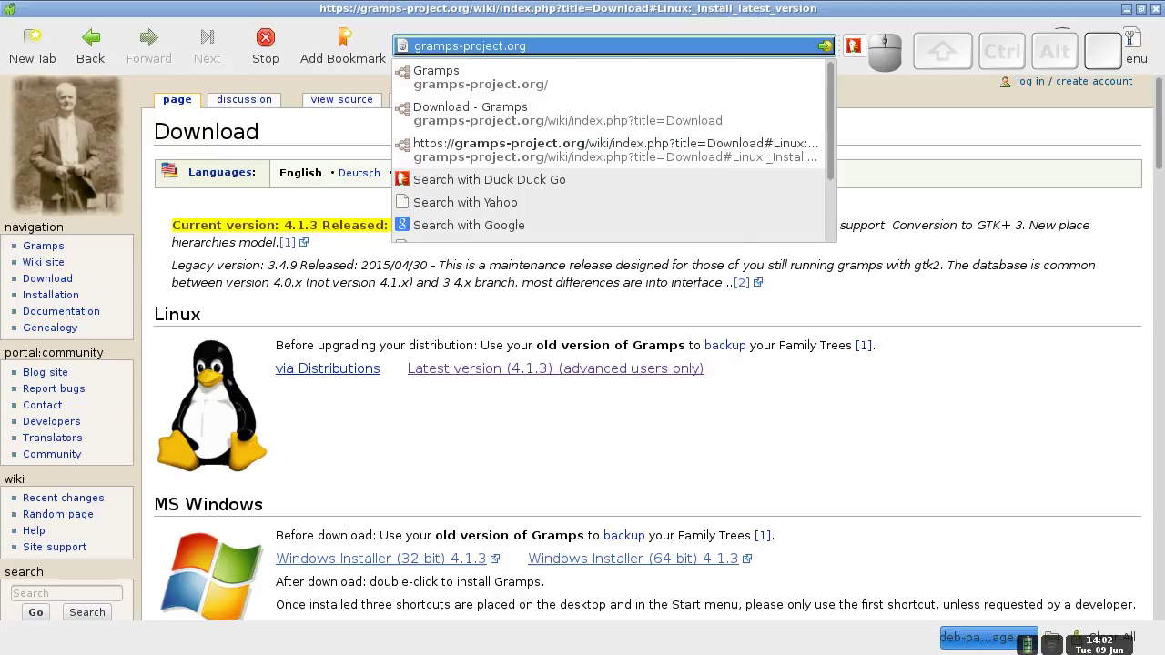
pyautogui.press('Return')
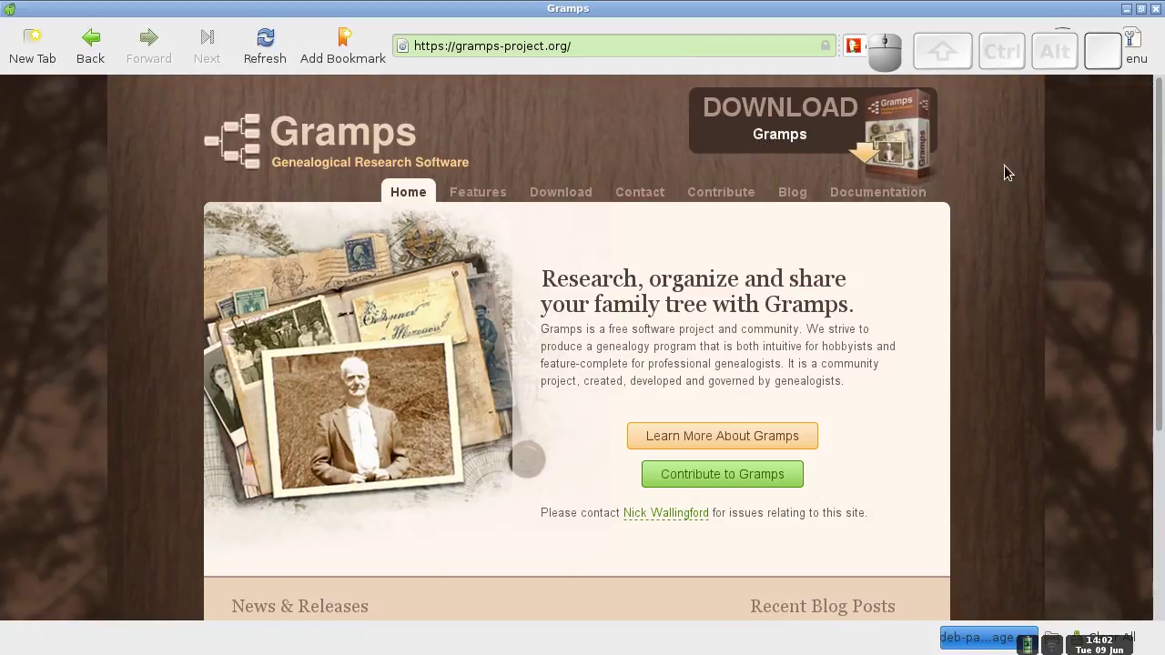
# - Follow the DOWNLOAD Gramps banner to the wiki Download page listing version 4.1.3
pyautogui.scroll(-4, 1147, 209)
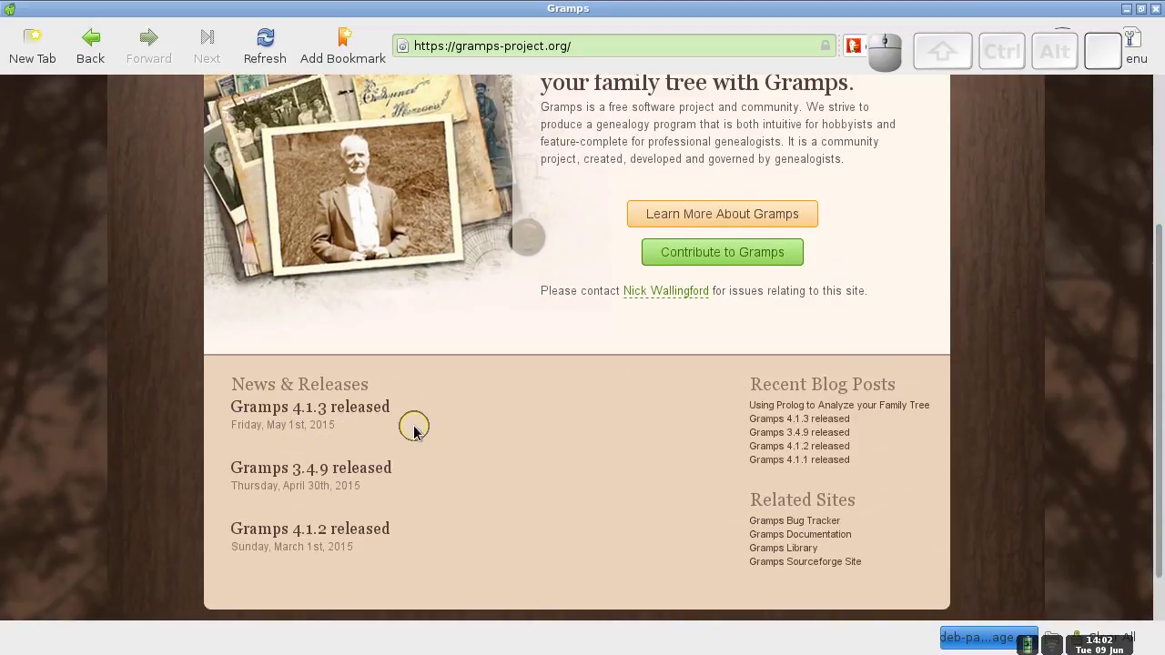
pyautogui.moveTo(1156, 373); pyautogui.dragTo(1158, 175)
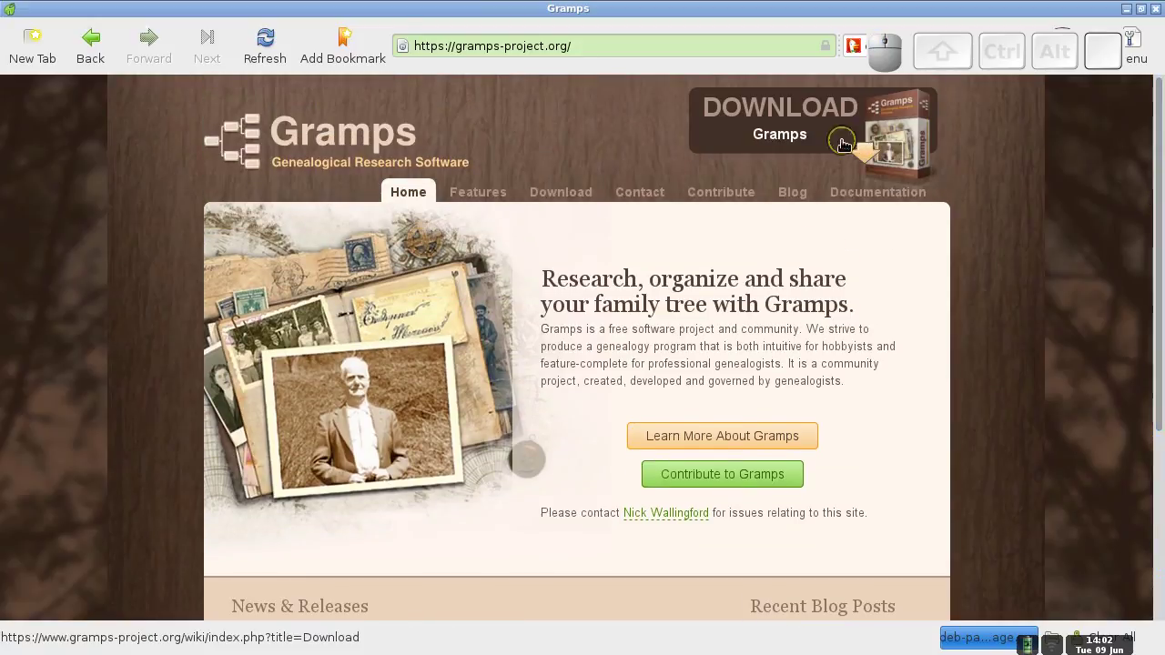
pyautogui.click(588, 46)
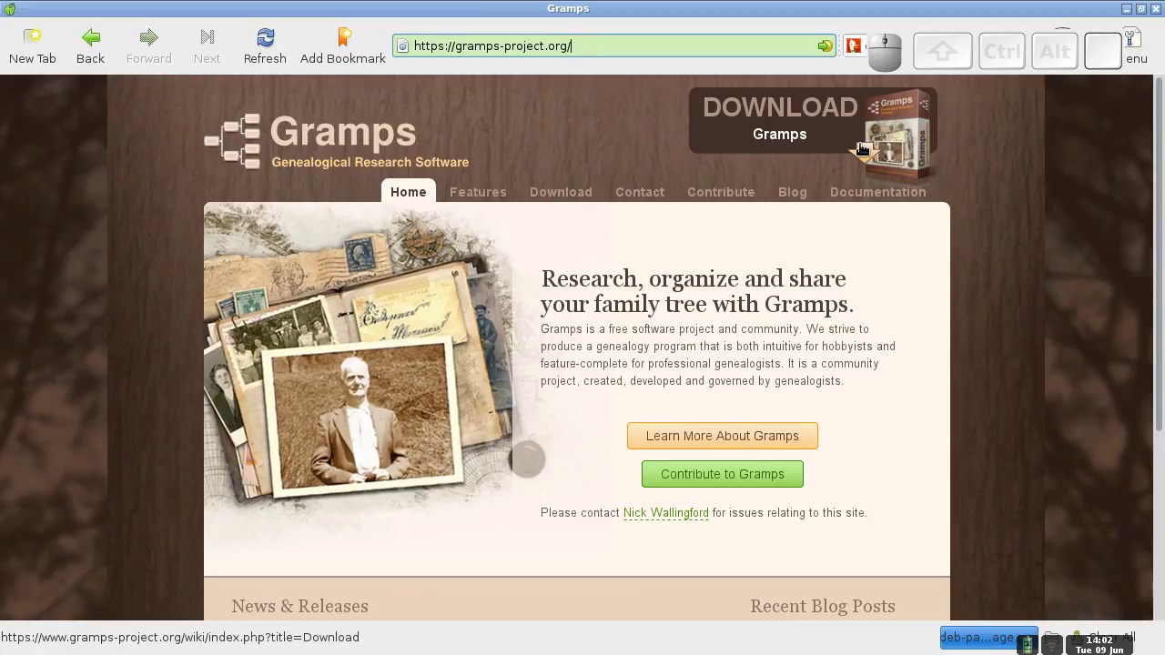
pyautogui.click(781, 144)
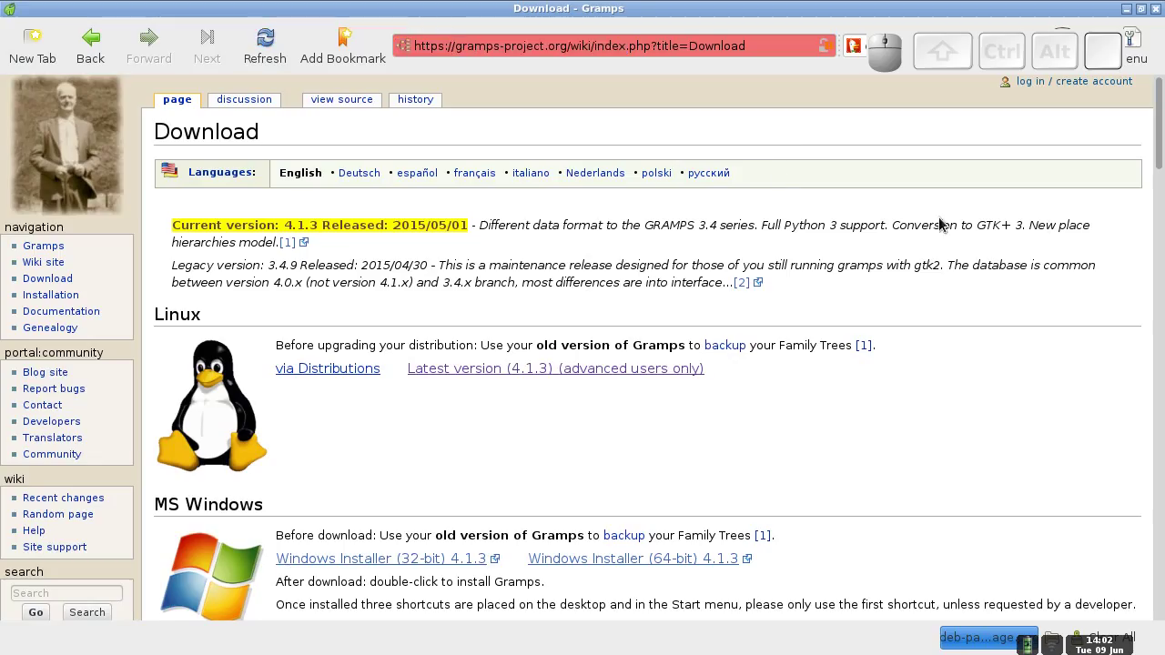
pyautogui.moveTo(1158, 159); pyautogui.dragTo(1161, 183)
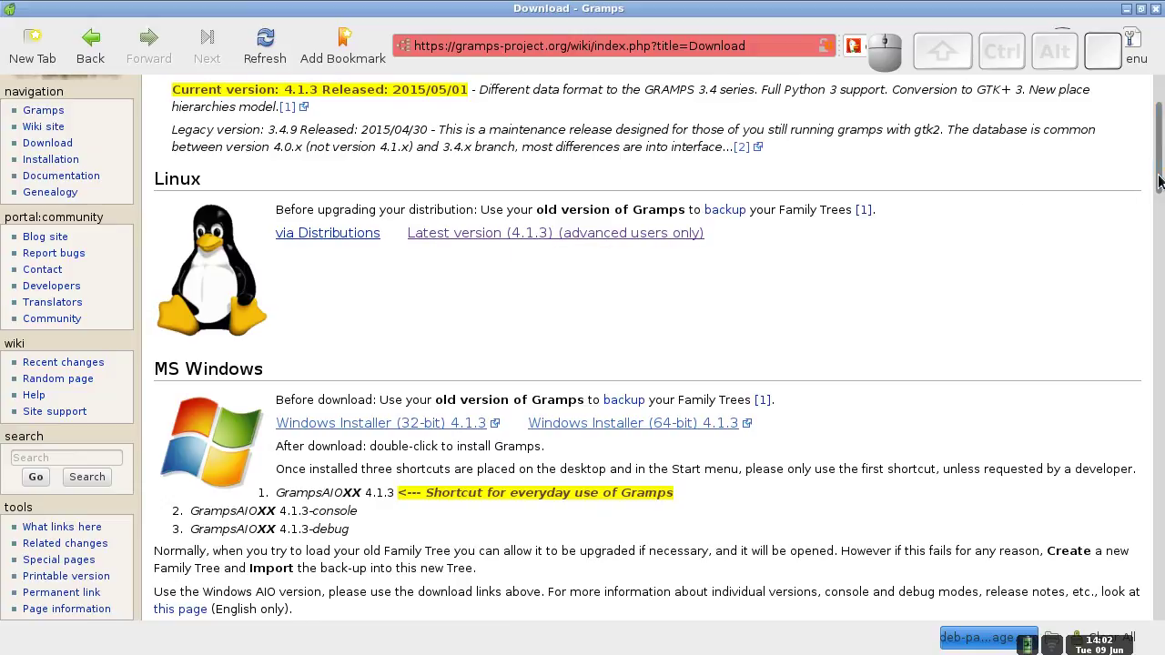
pyautogui.scroll(-1, 1158, 188)
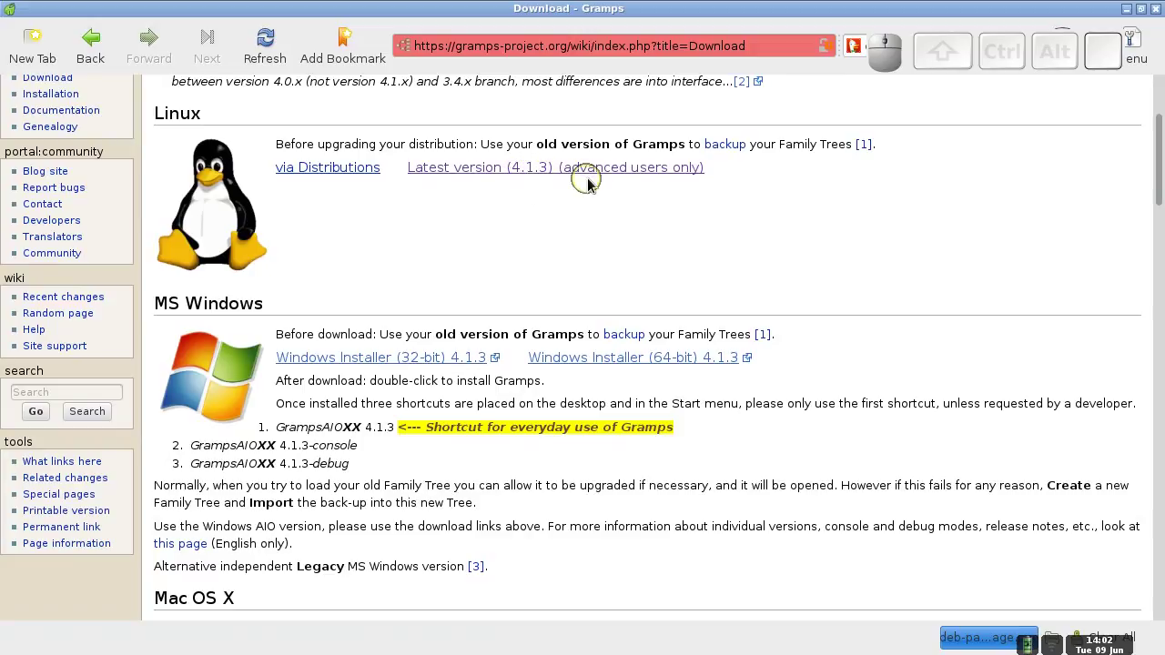
# - Follow 'Latest version (4.1.3)' and 'Download the .deb file' to SourceForge's Stable/4.1.3 folder
pyautogui.click(517, 174)
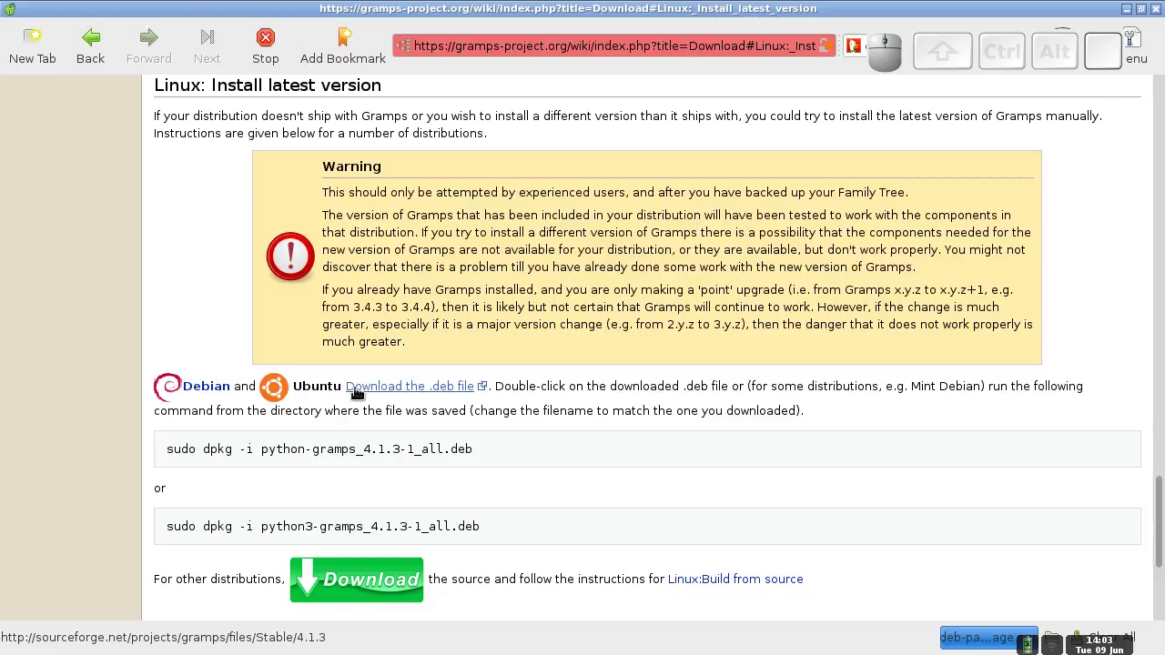
pyautogui.click(415, 390)
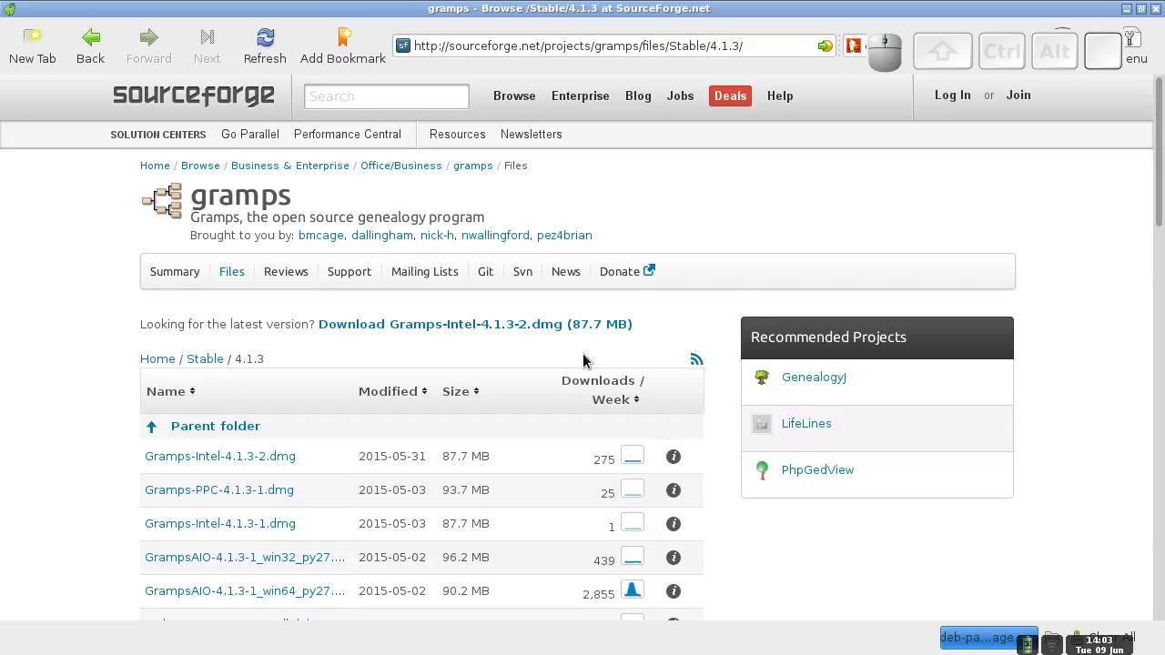
# - Select python3-gramps_4.1.3_all.deb from the SourceForge file list to download it
pyautogui.moveTo(1158, 208); pyautogui.dragTo(1155, 257)
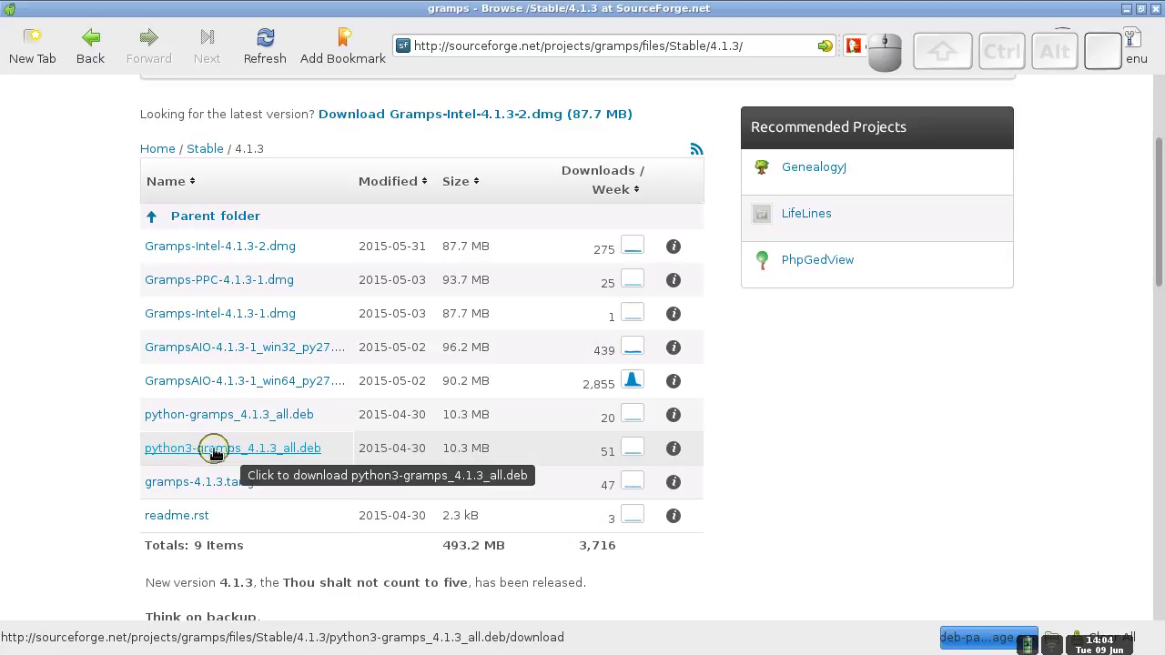
pyautogui.click(221, 452)
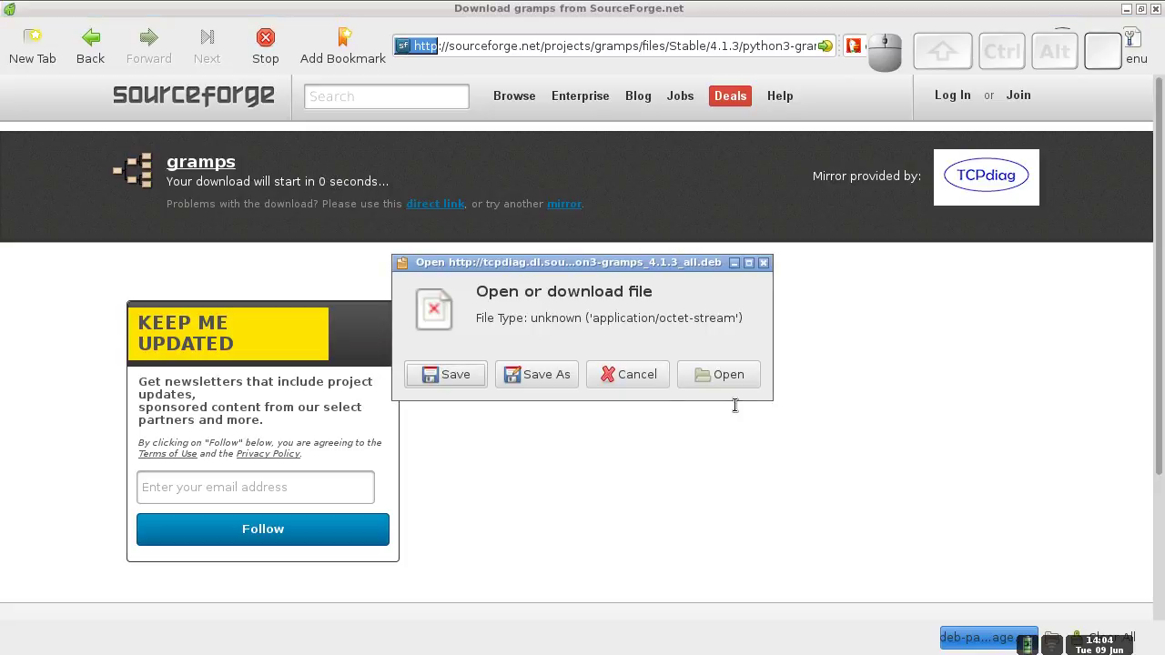
# - Use Save As to store python3-gramps_4.1.3_all.deb in the Desktop folder
pyautogui.moveTo(626, 267); pyautogui.dragTo(643, 274)
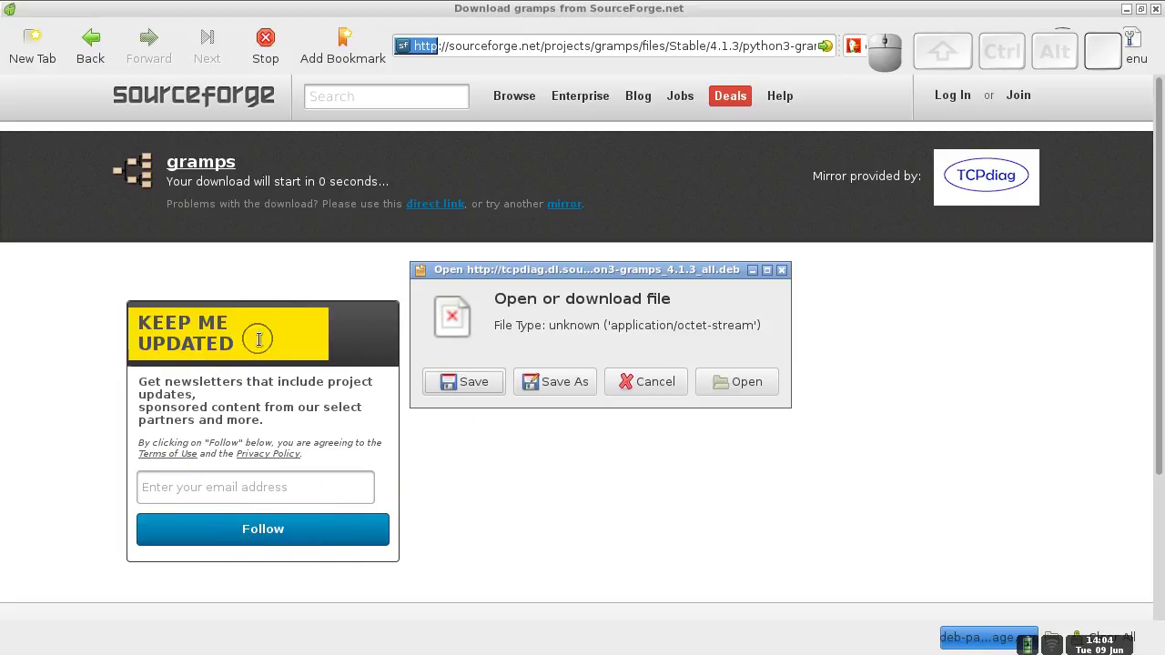
pyautogui.moveTo(590, 281)
pyautogui.mouseDown()
pyautogui.moveTo(552, 271)
pyautogui.moveTo(570, 273)
pyautogui.moveTo(572, 288)
pyautogui.mouseUp()
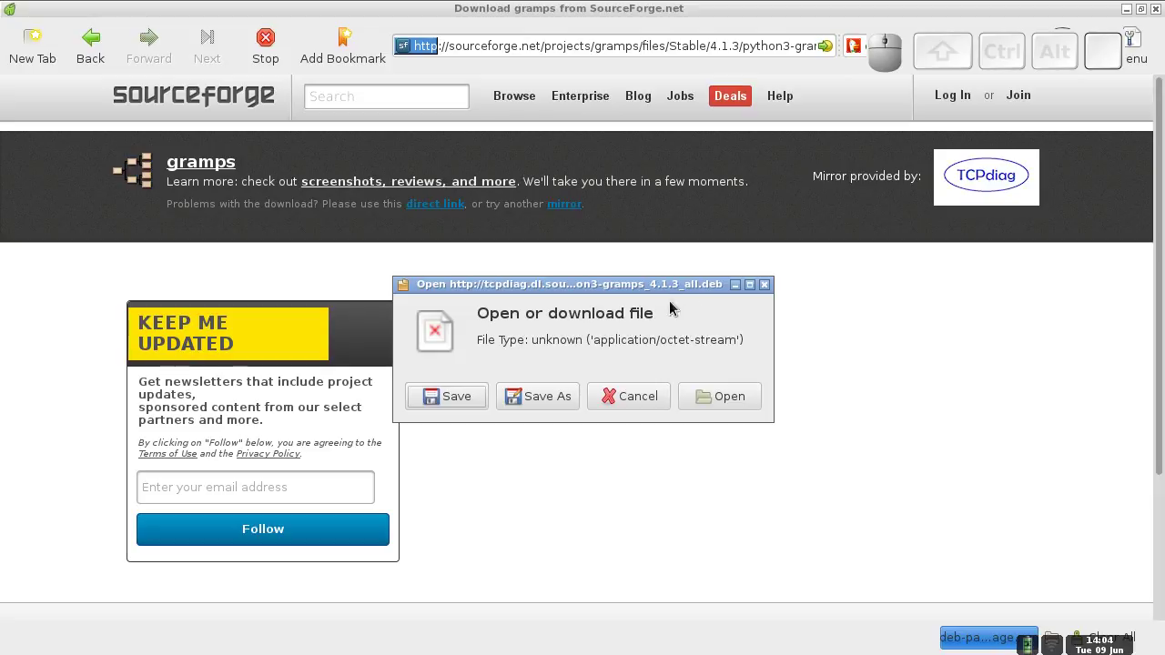
pyautogui.click(531, 401)
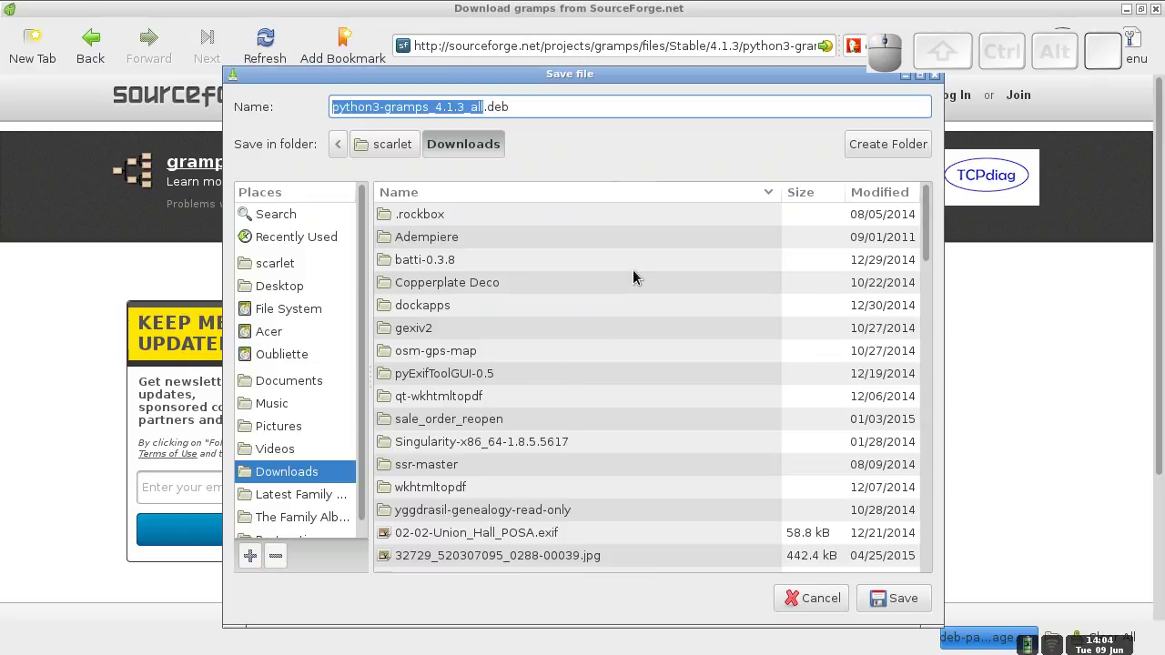
pyautogui.click(285, 287)
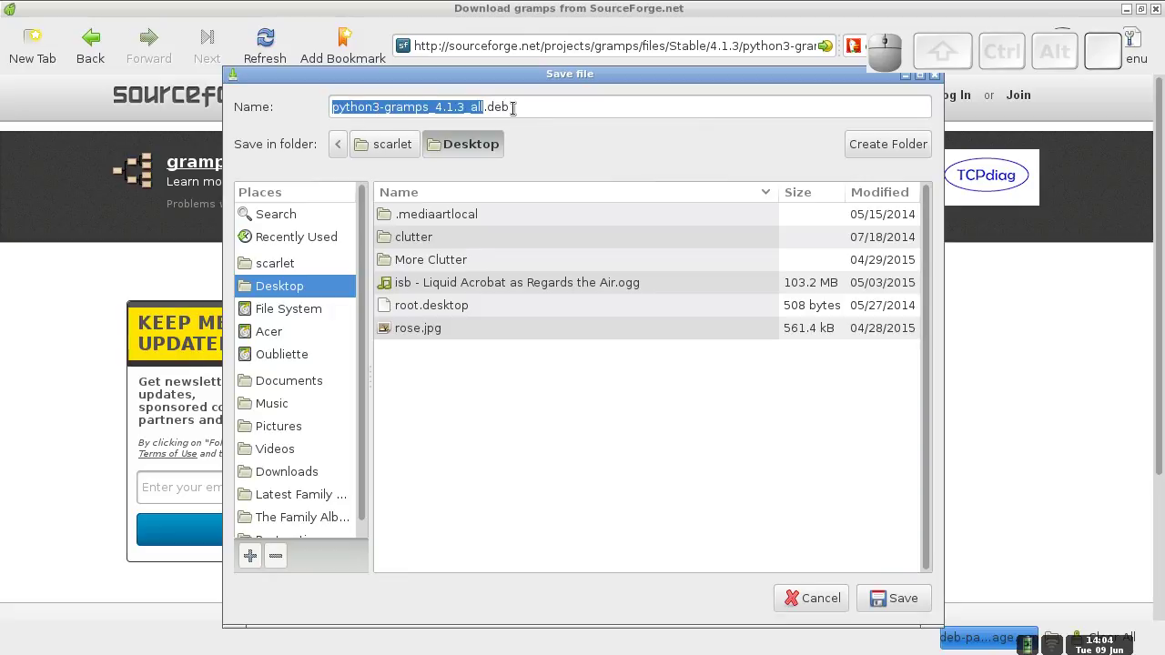
pyautogui.click(885, 605)
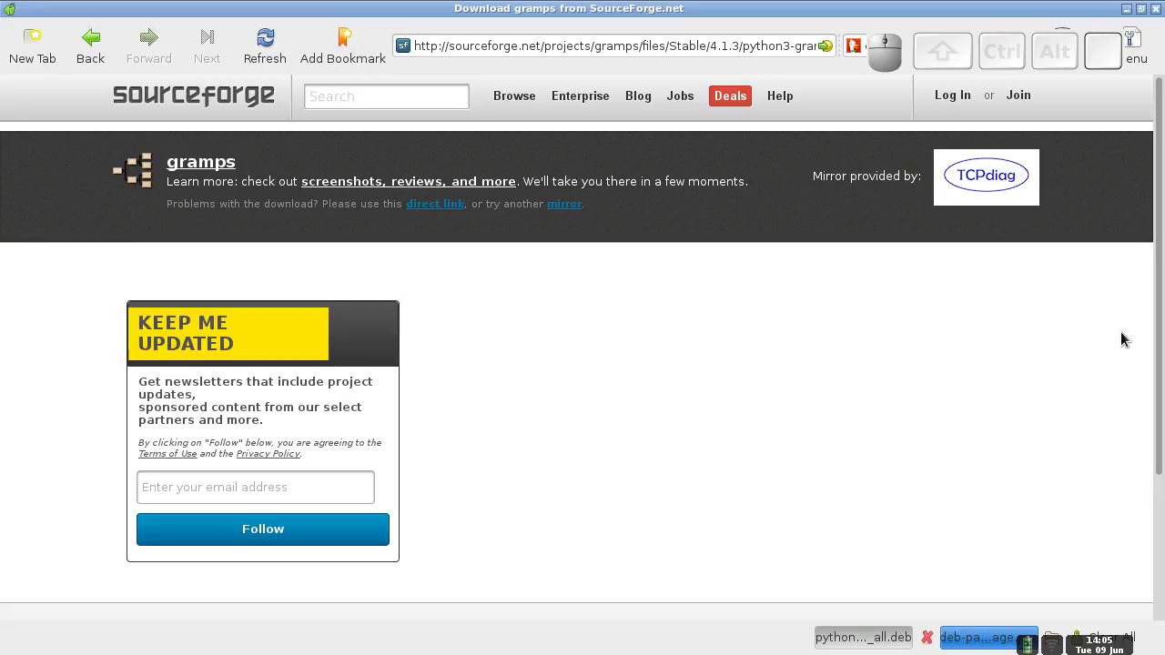
# - Confirm the .deb is on the desktop, then bring up the 'Upgrading GRAMPS on Debian Testing' slide
pyautogui.moveTo(1161, 330); pyautogui.dragTo(1154, 259)
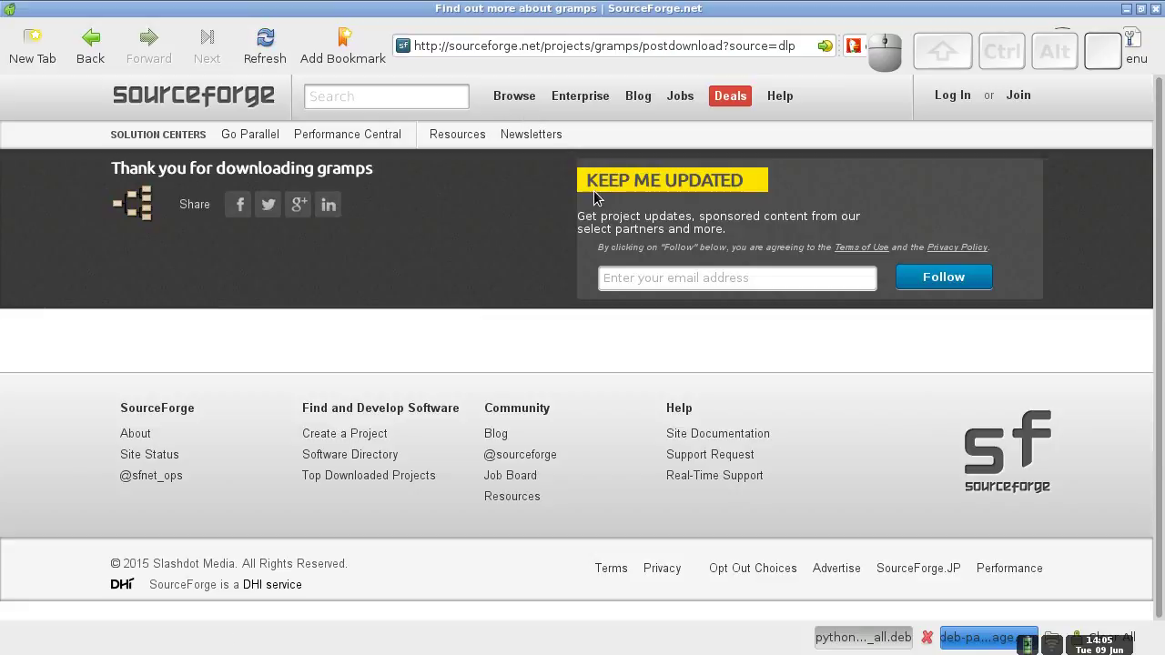
pyautogui.press('alt')
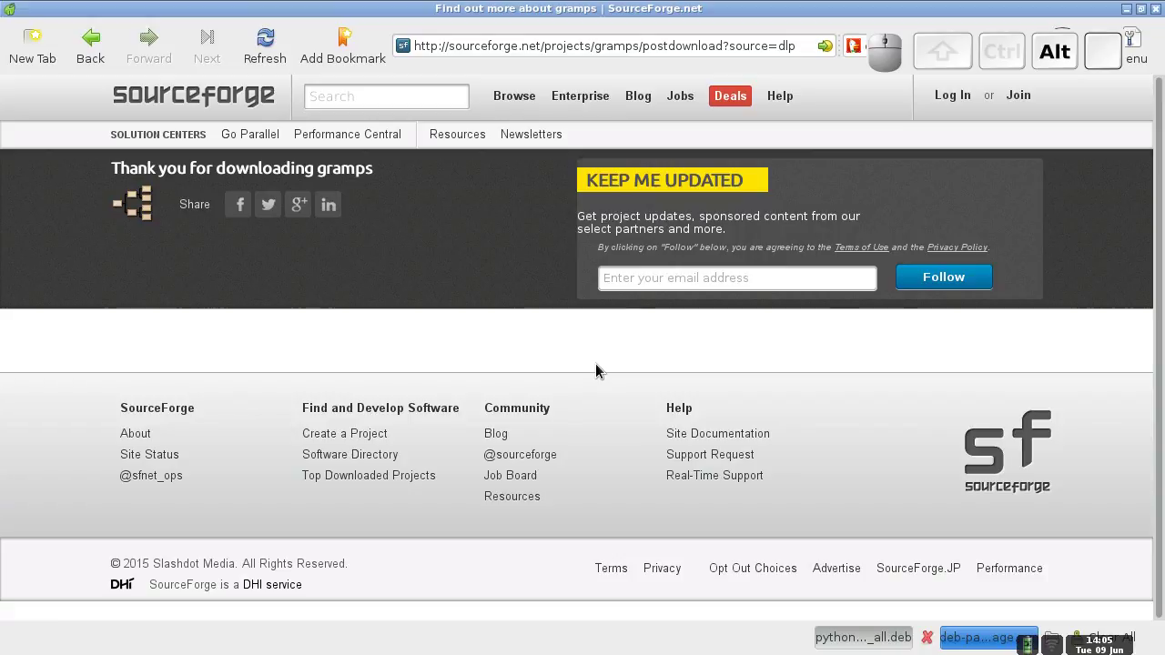
pyautogui.hotkey('ctrl', 'alt', 'Left')
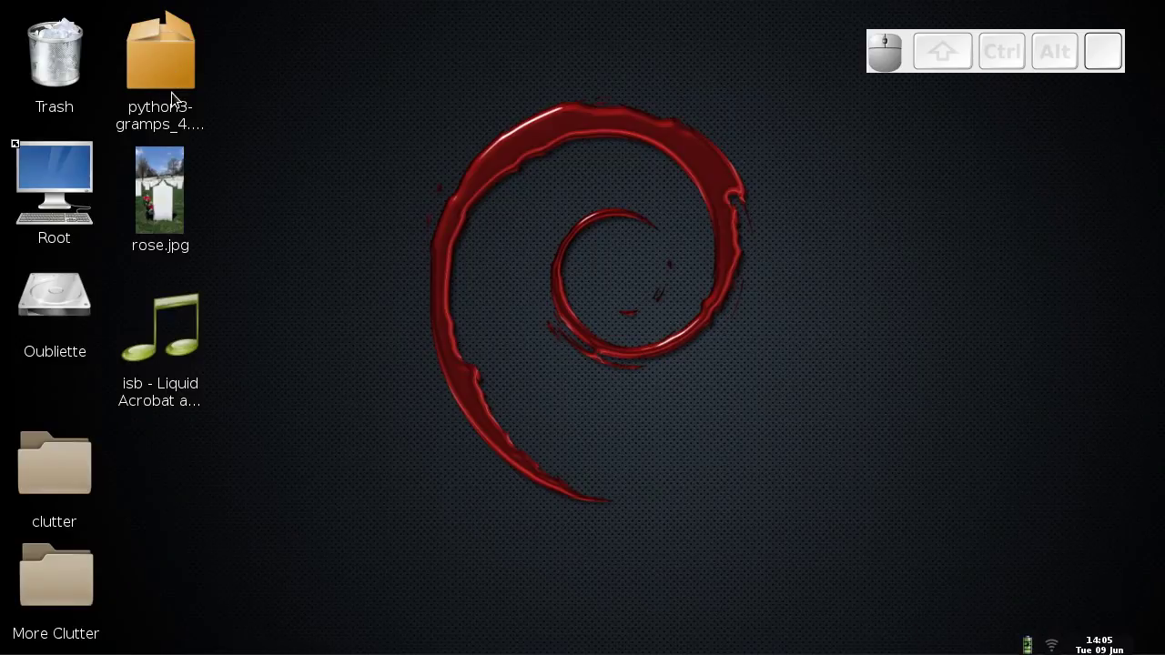
pyautogui.hotkey('ctrl', 'alt', 'Right')
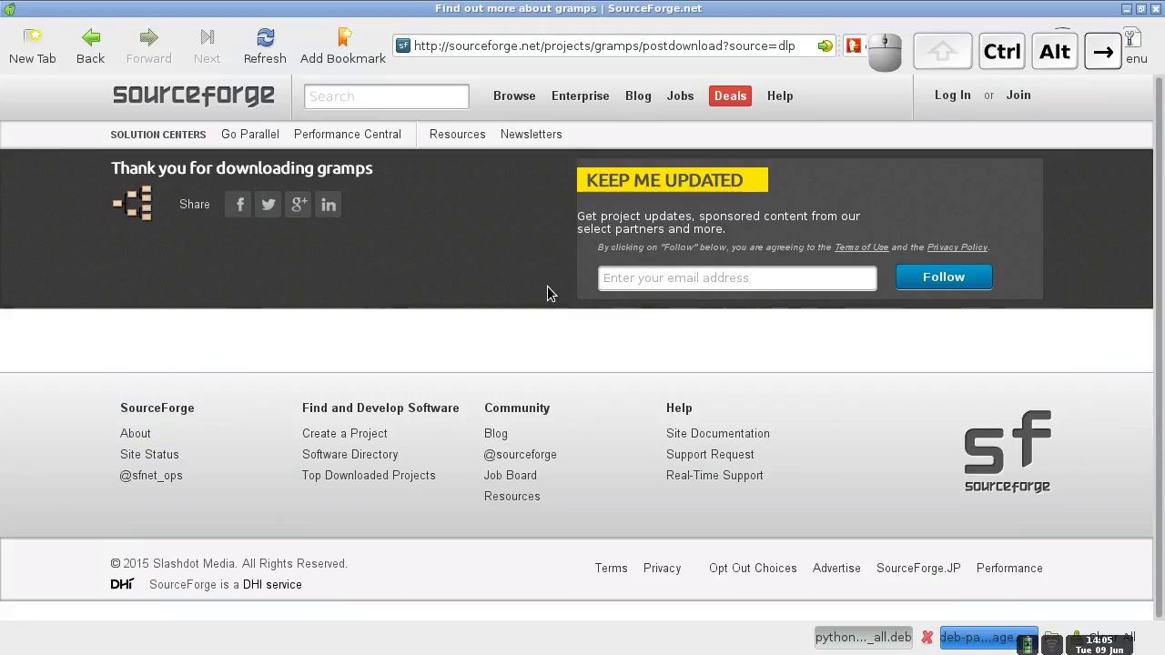
pyautogui.hotkey('ctrl', 'alt', 'Right')
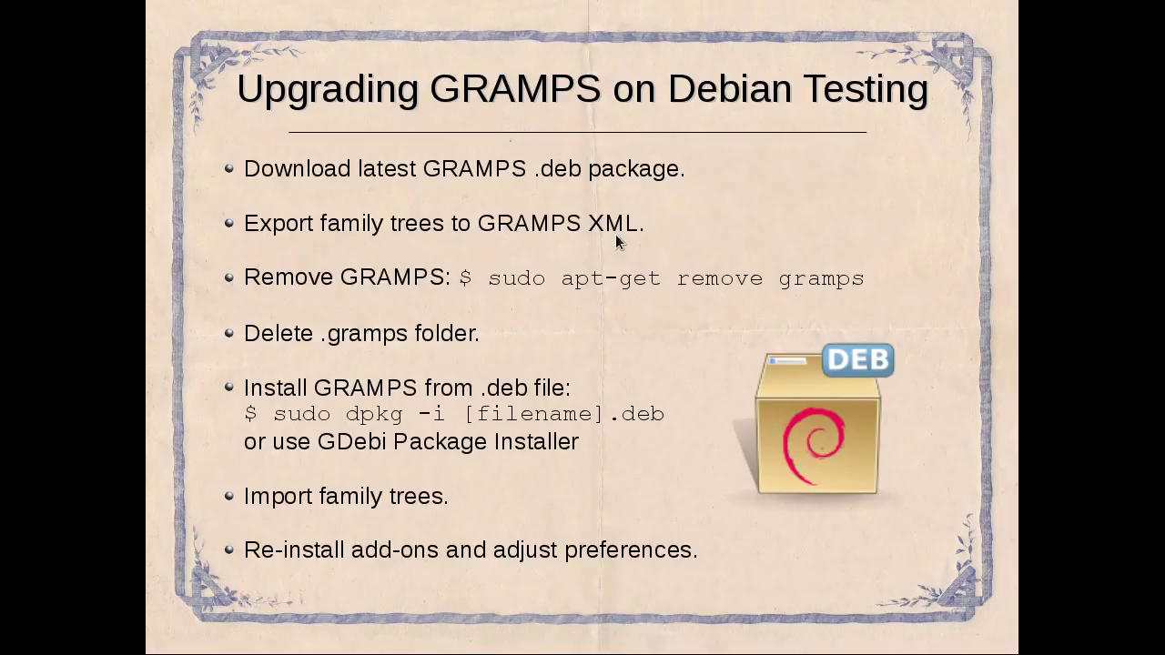
# - Switch to the workspace running Gramps with its Family Trees window
pyautogui.hotkey('ctrl', 'alt', 'Right')
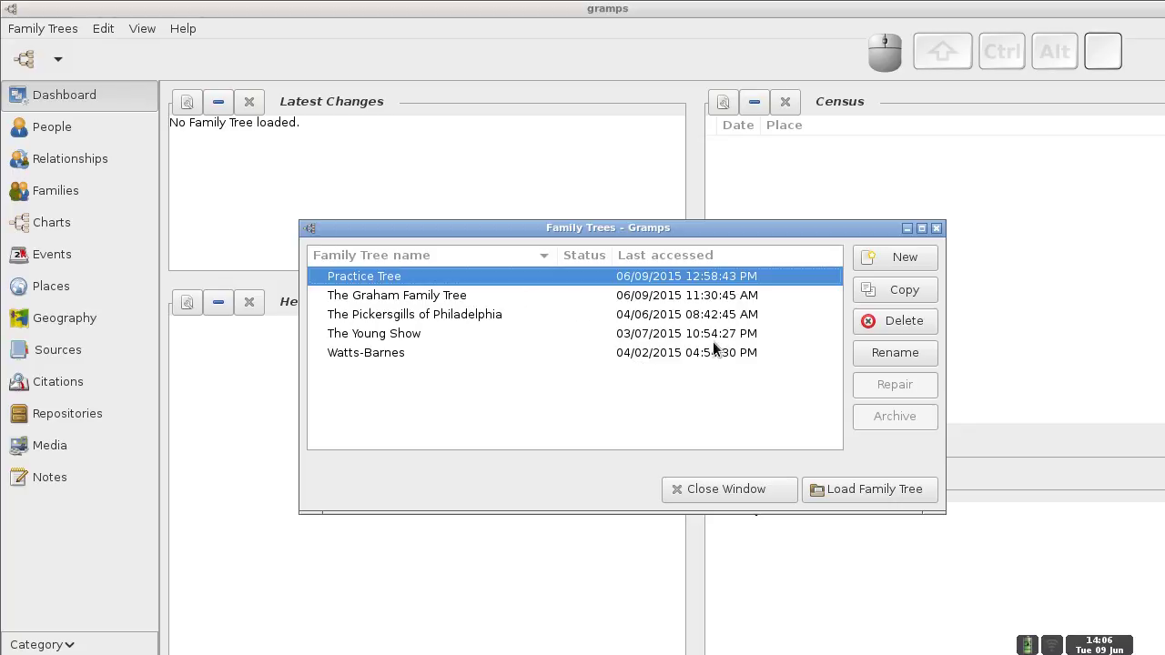
# - Load Practice Tree and choose Family Trees > Export… to start the export assistant
pyautogui.click(864, 489)
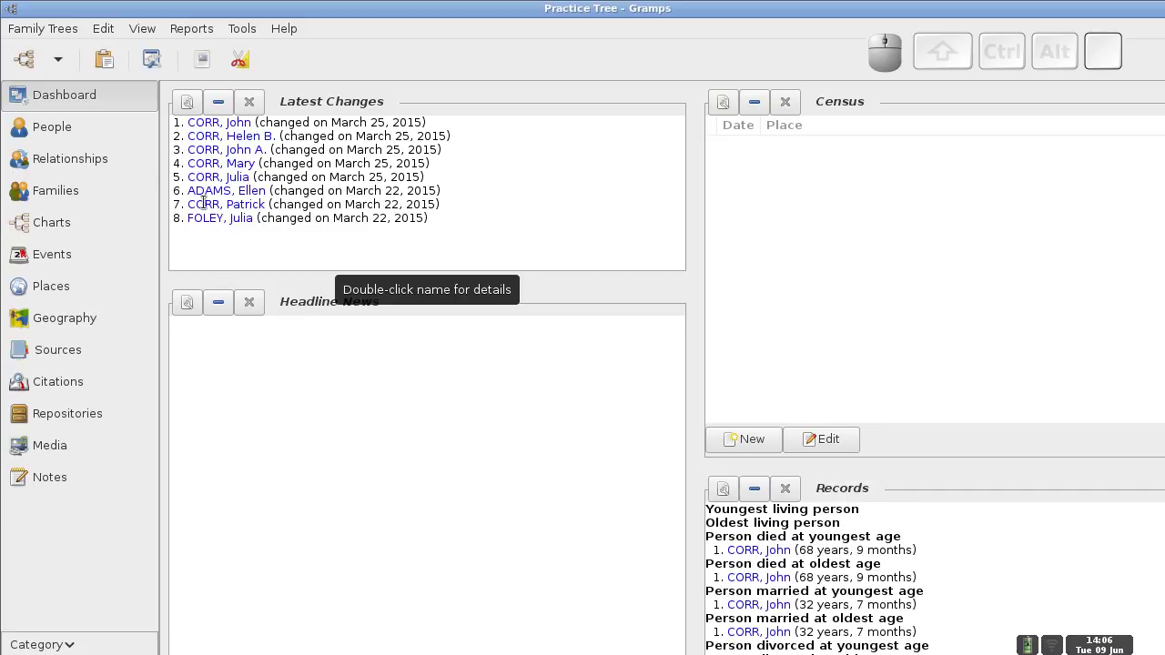
pyautogui.click(52, 32)
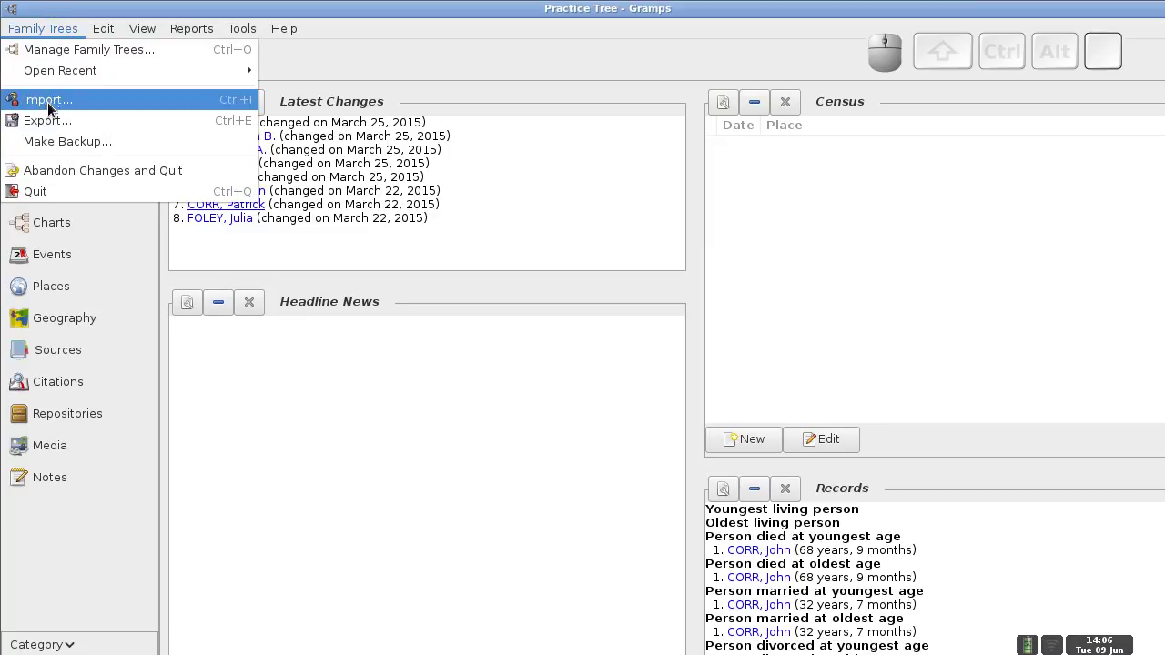
pyautogui.click(48, 120)
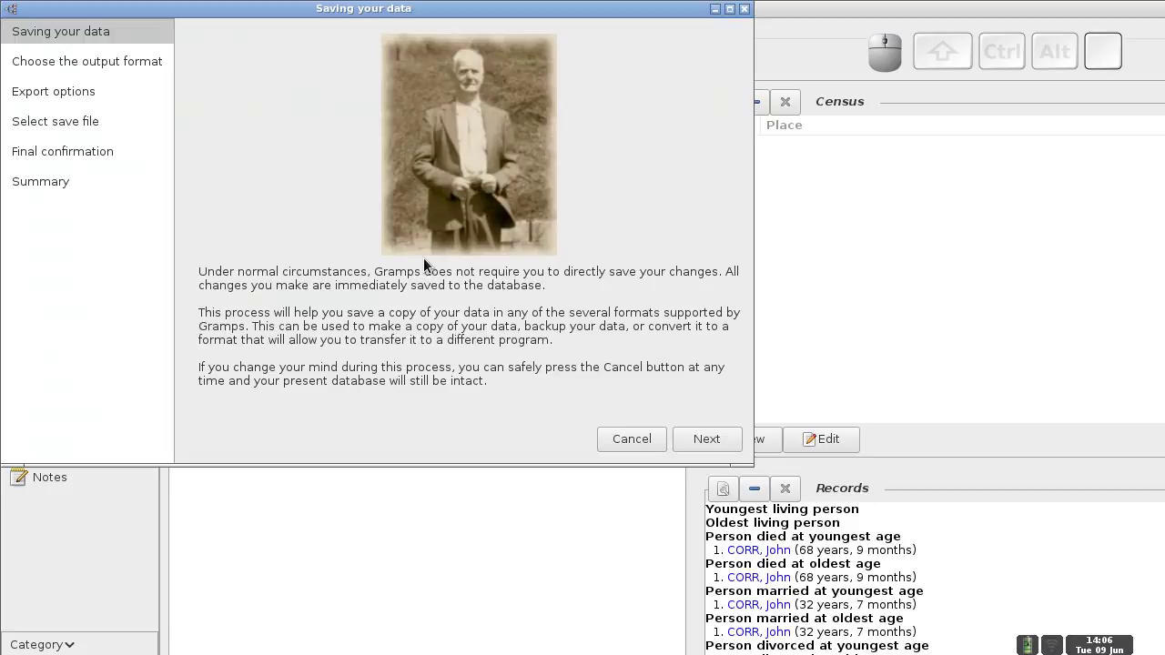
# - Reposition the export assistant window and advance to the Choose the output format page
pyautogui.moveTo(412, 22); pyautogui.dragTo(579, 116)
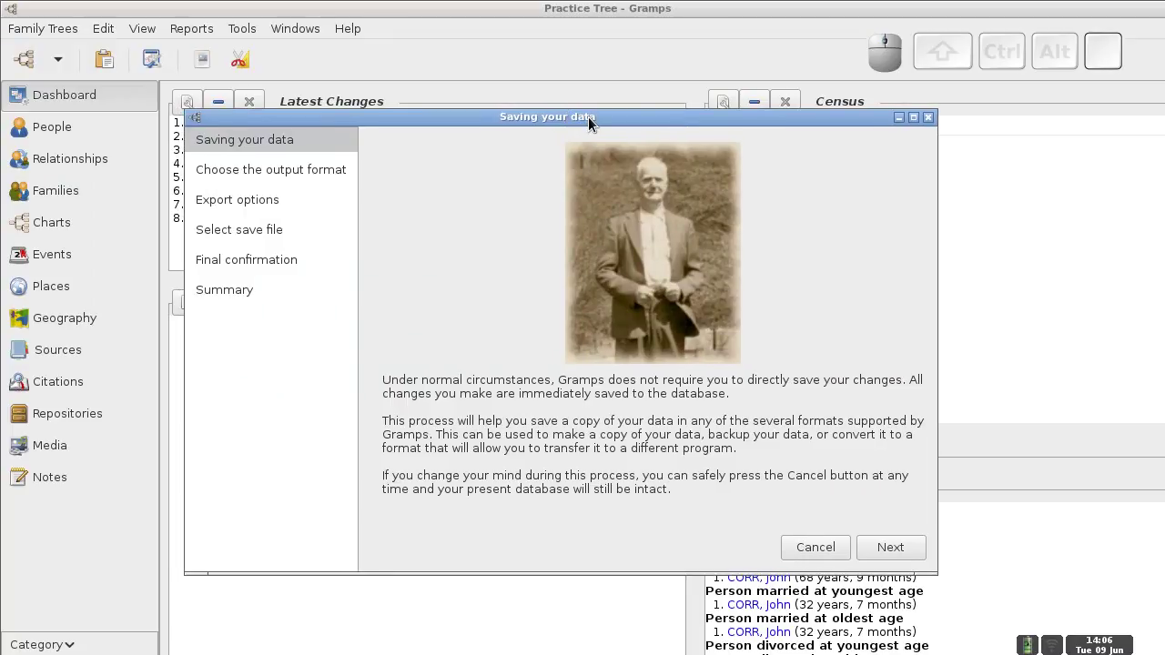
pyautogui.moveTo(613, 116); pyautogui.dragTo(639, 127)
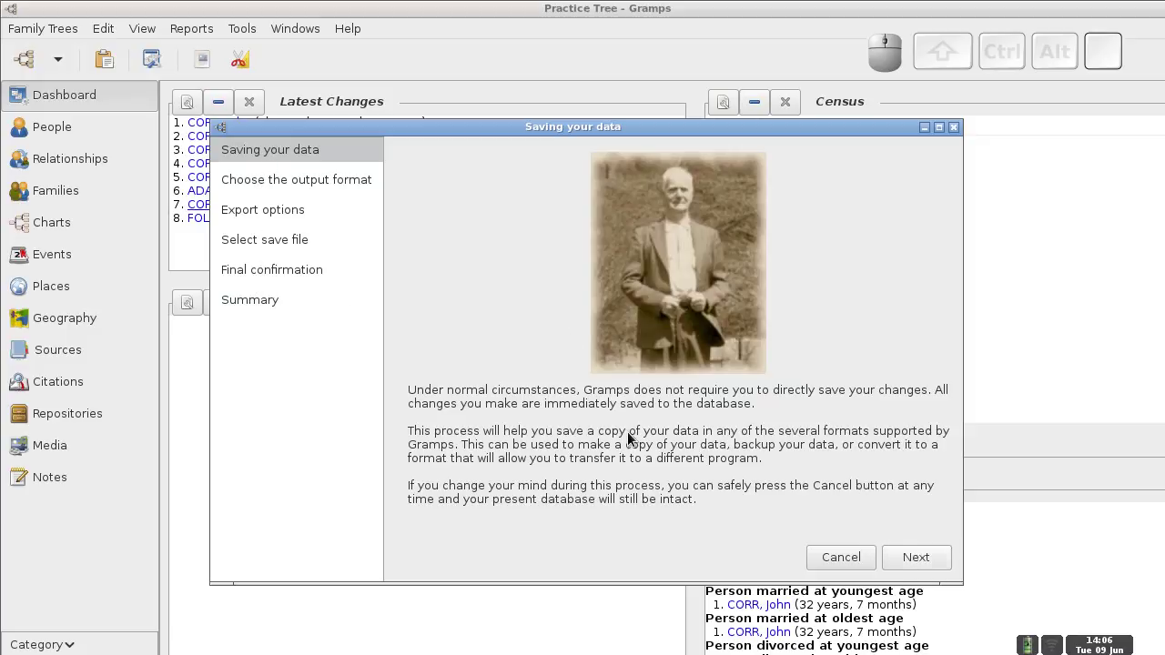
pyautogui.click(902, 560)
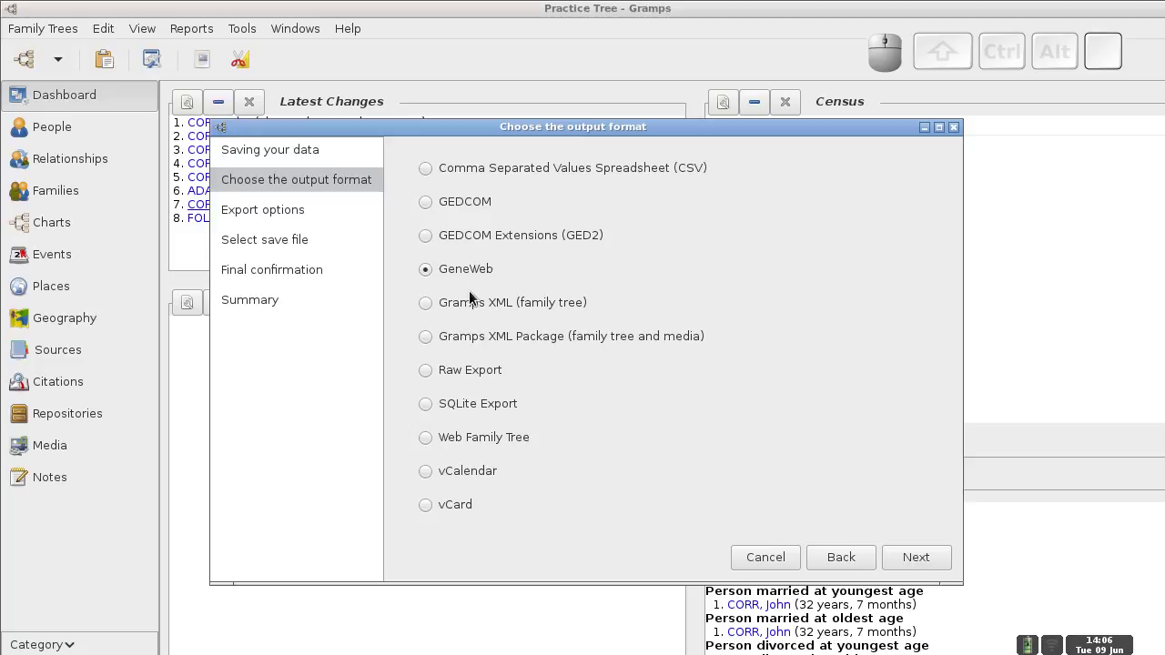
# - Choose the Gramps XML (family tree) format, preview all 8 included people, and advance to the save-file step
pyautogui.click(424, 303)
pyautogui.click(922, 554)
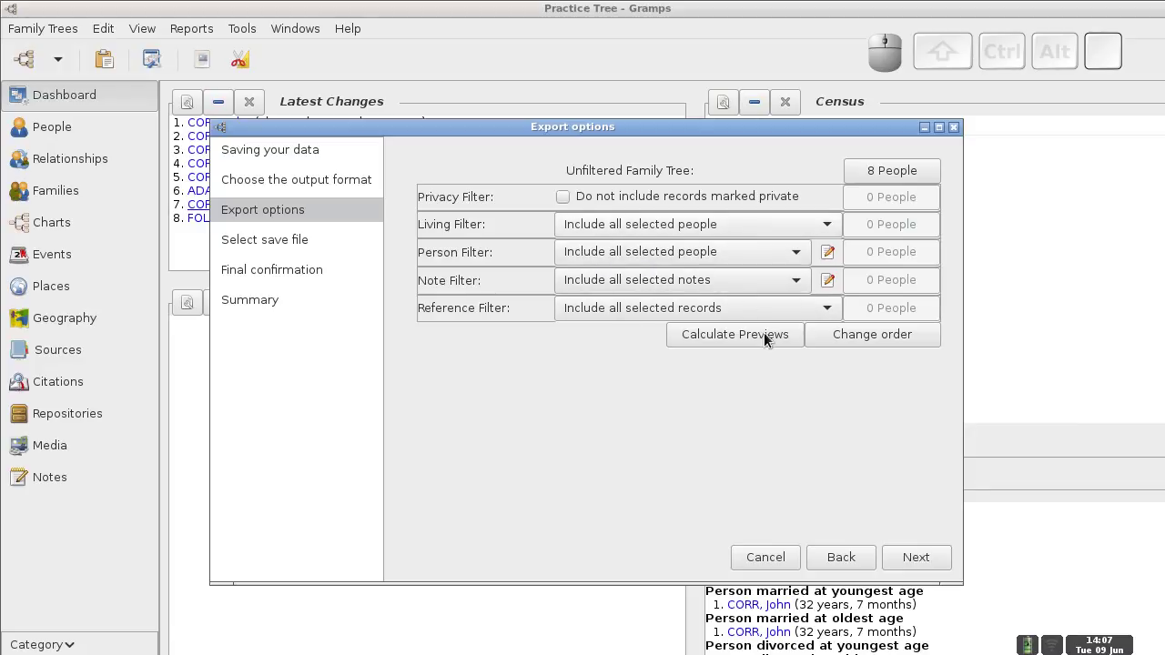
pyautogui.click(741, 336)
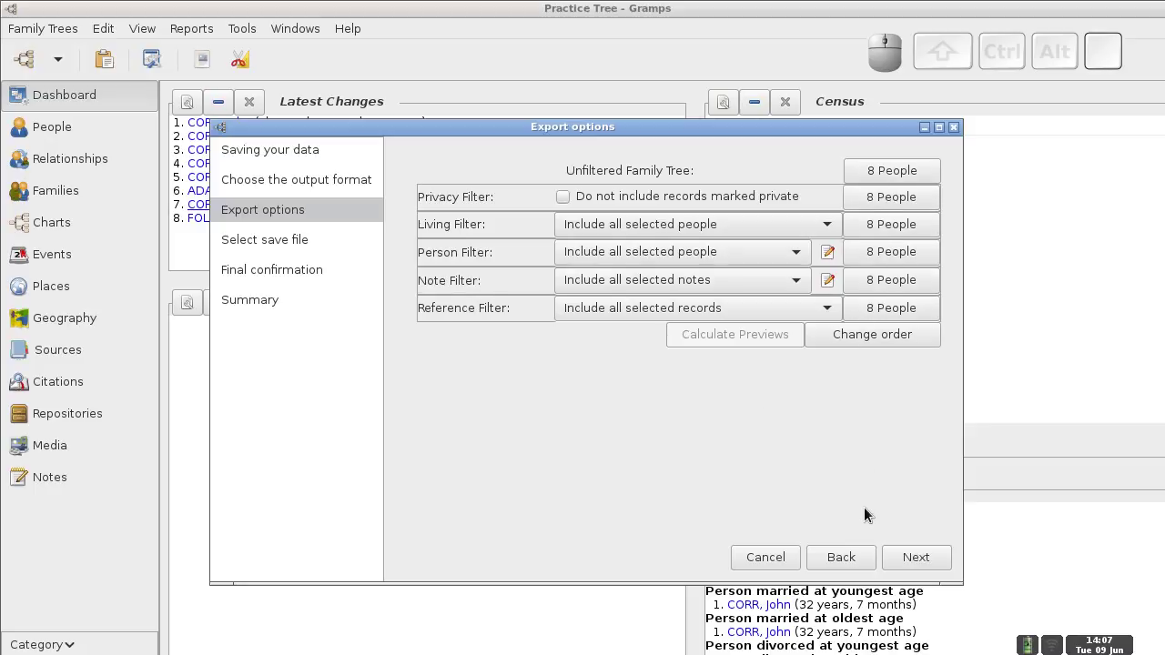
pyautogui.click(910, 557)
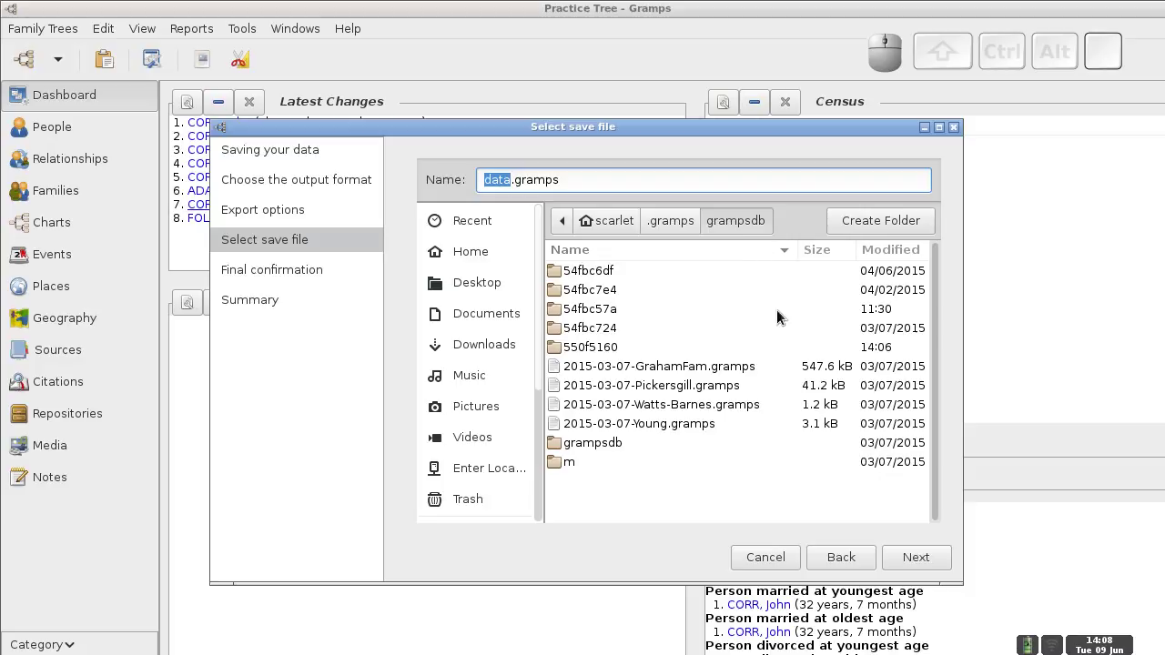
# - Change the export file name from data to 2015-06-09-Practice, keeping the .gramps extension
pyautogui.click(936, 306)
pyautogui.click(937, 316)
pyautogui.click(512, 181)
pyautogui.moveTo(512, 182); pyautogui.dragTo(484, 182)
pyautogui.write('racti')
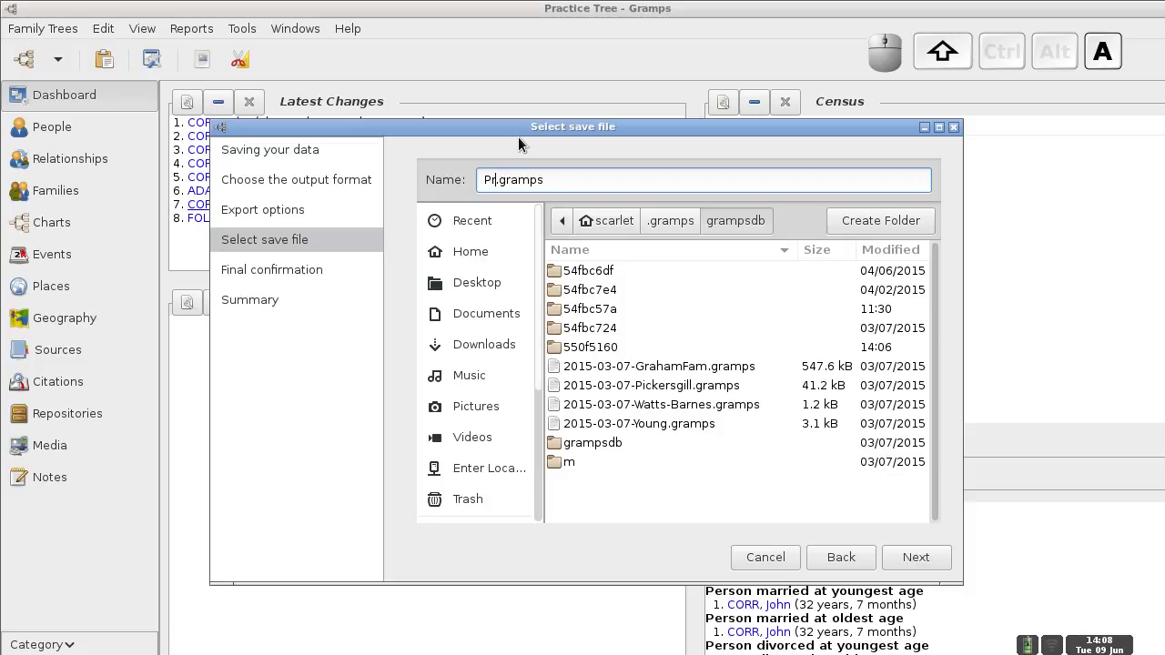
pyautogui.write('ce')
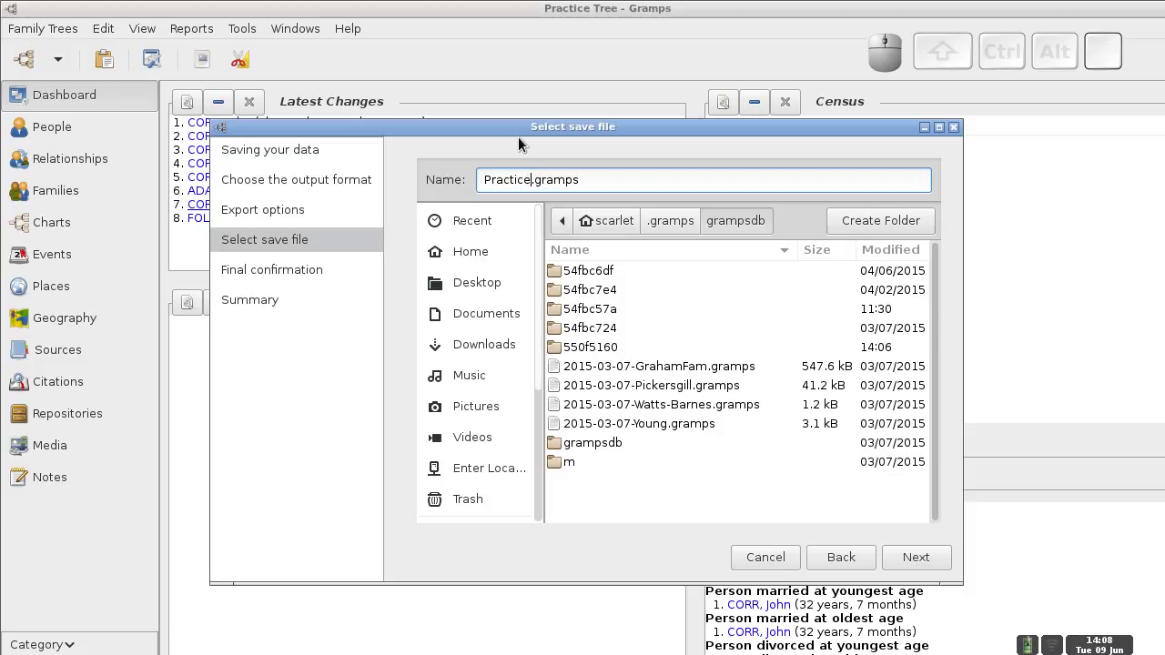
pyautogui.press('Left')
pyautogui.press('Left')
pyautogui.press('Left')
pyautogui.press('Left')
pyautogui.write('2015-')
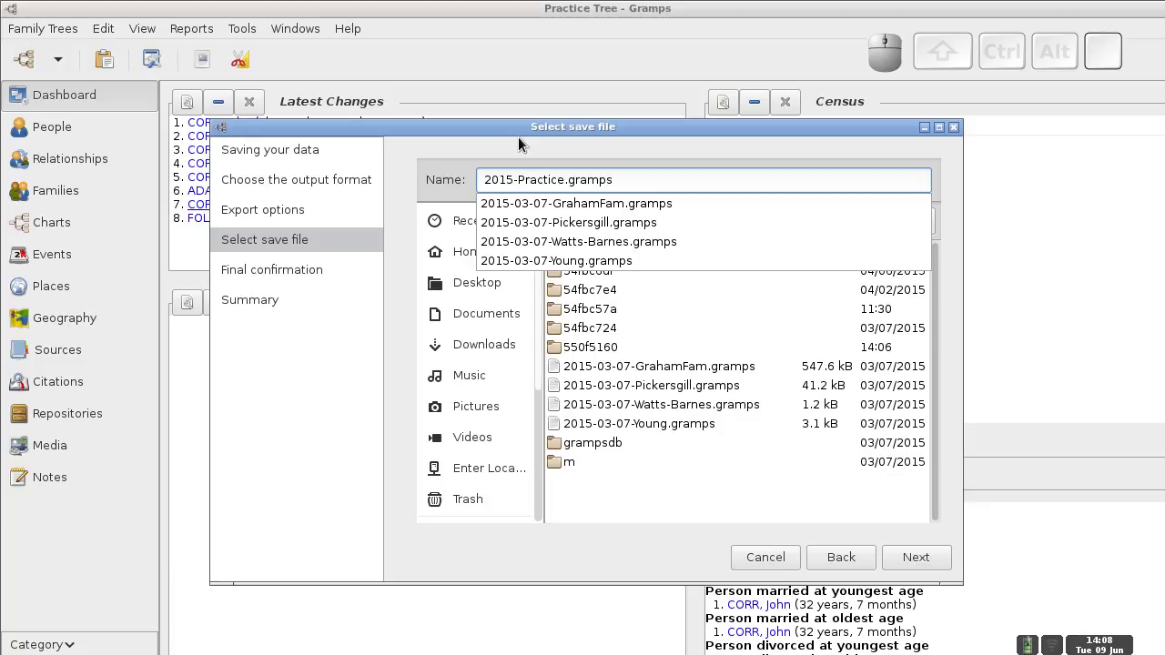
pyautogui.write('06-09-')
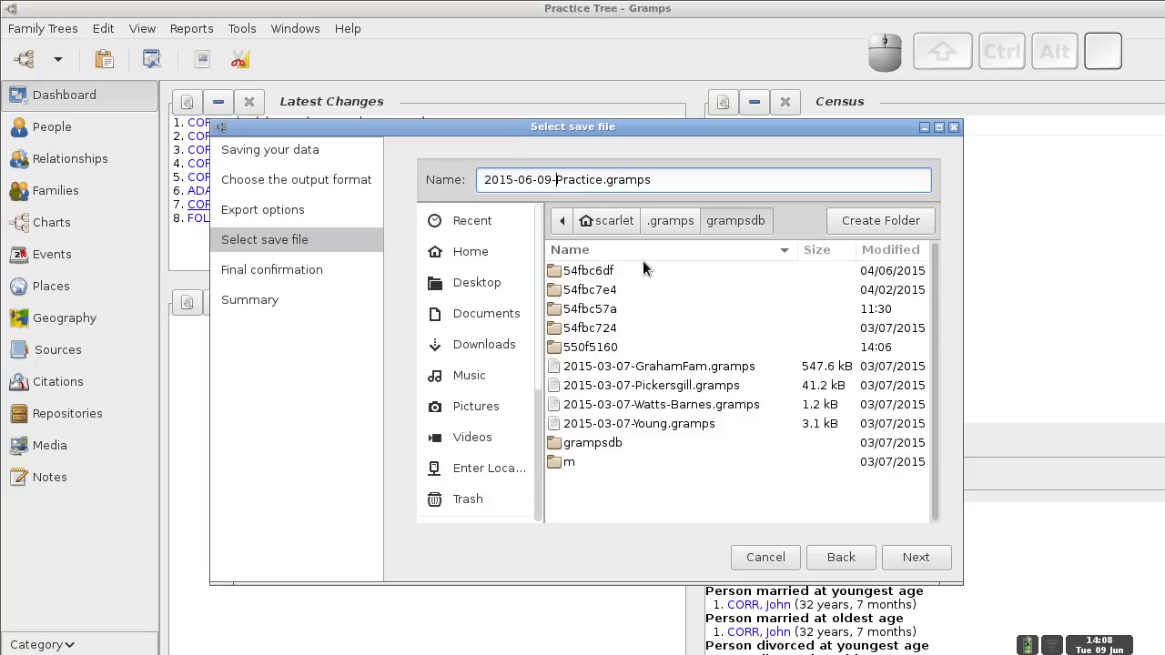
# - Apply the export to write 2015-06-09-Practice.gramps, then close the export summary
pyautogui.click(912, 562)
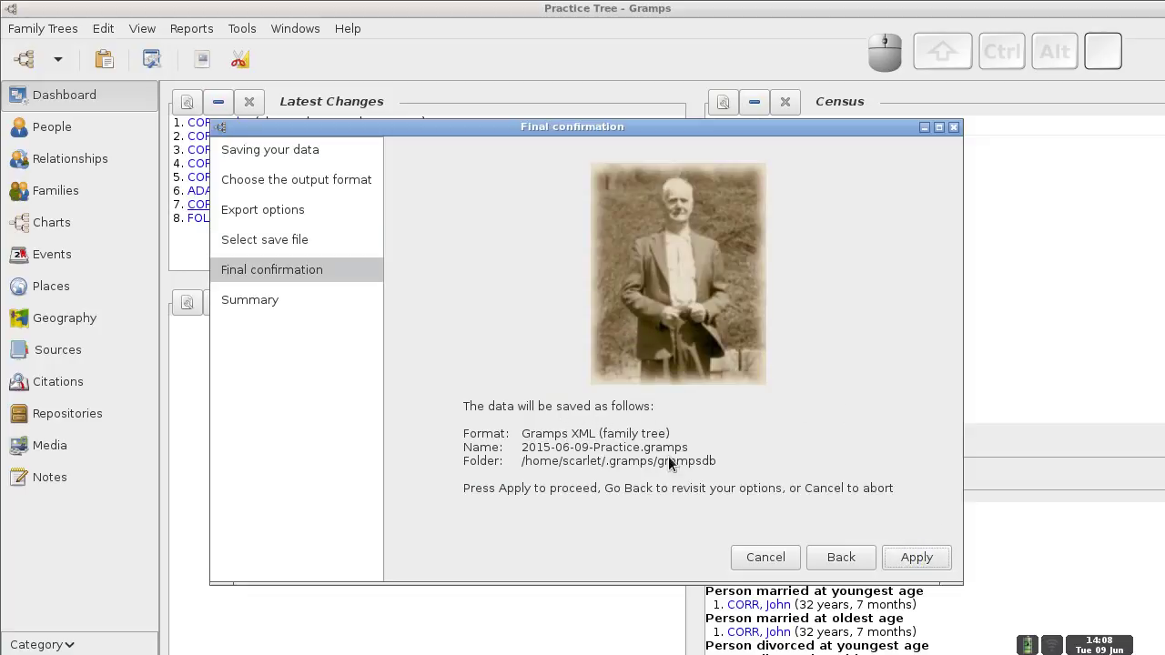
pyautogui.click(913, 557)
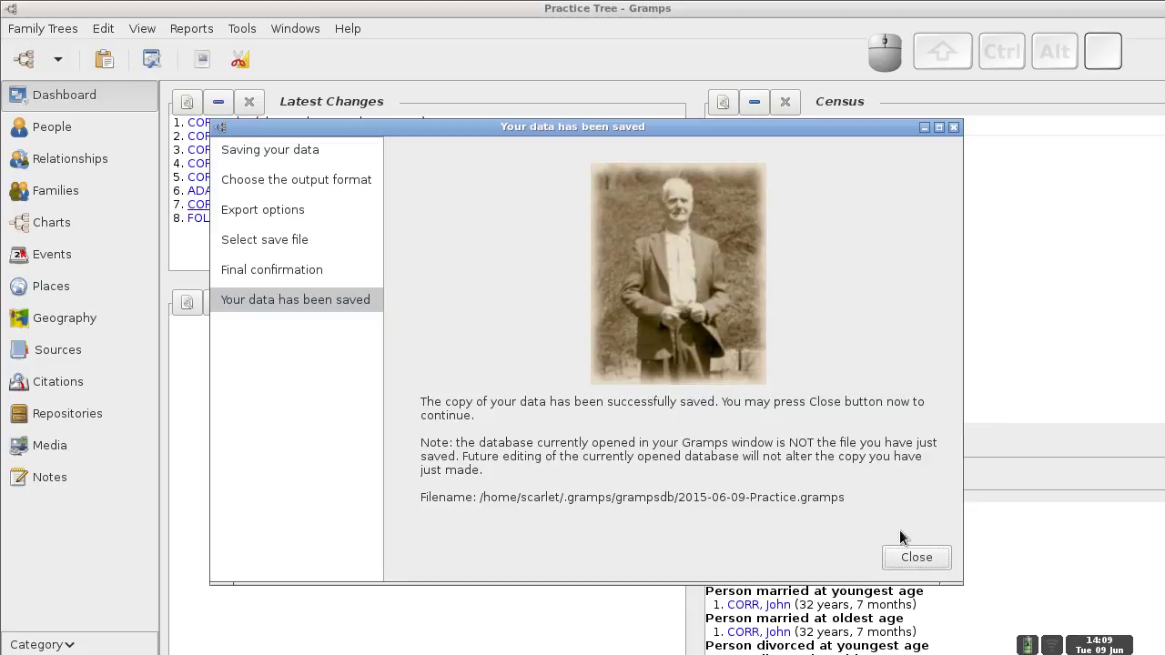
pyautogui.click(916, 558)
pyautogui.click(52, 29)
# - Load The Graham Family Tree from the Family Trees recent list
pyautogui.moveTo(60, 73)
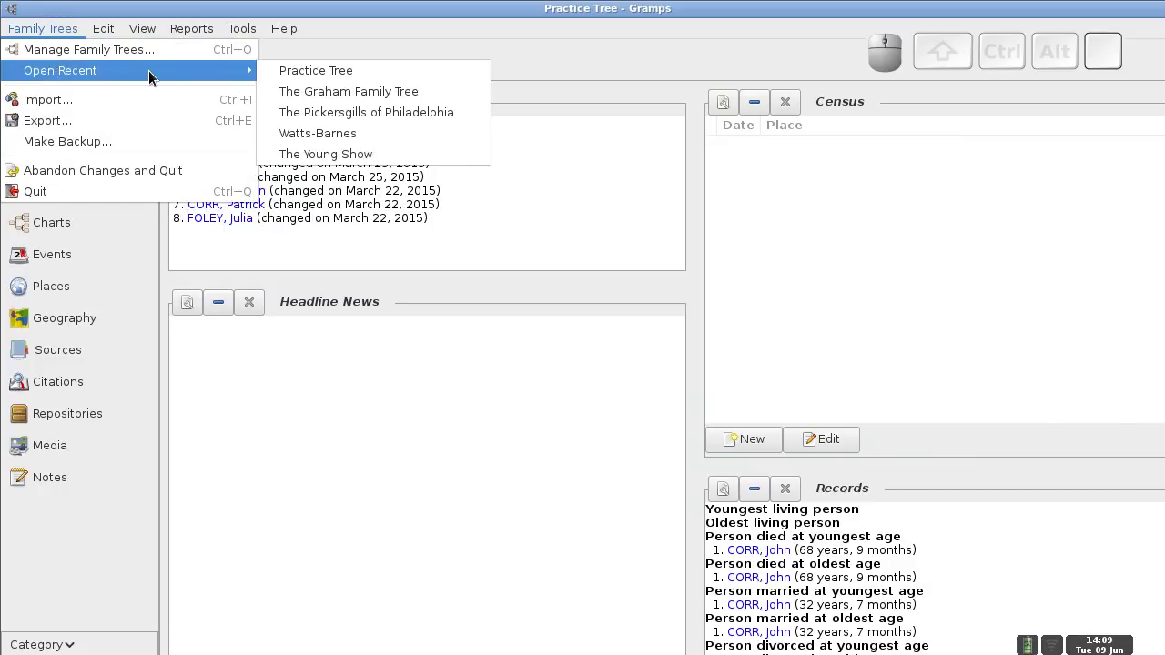
pyautogui.moveTo(108, 71)
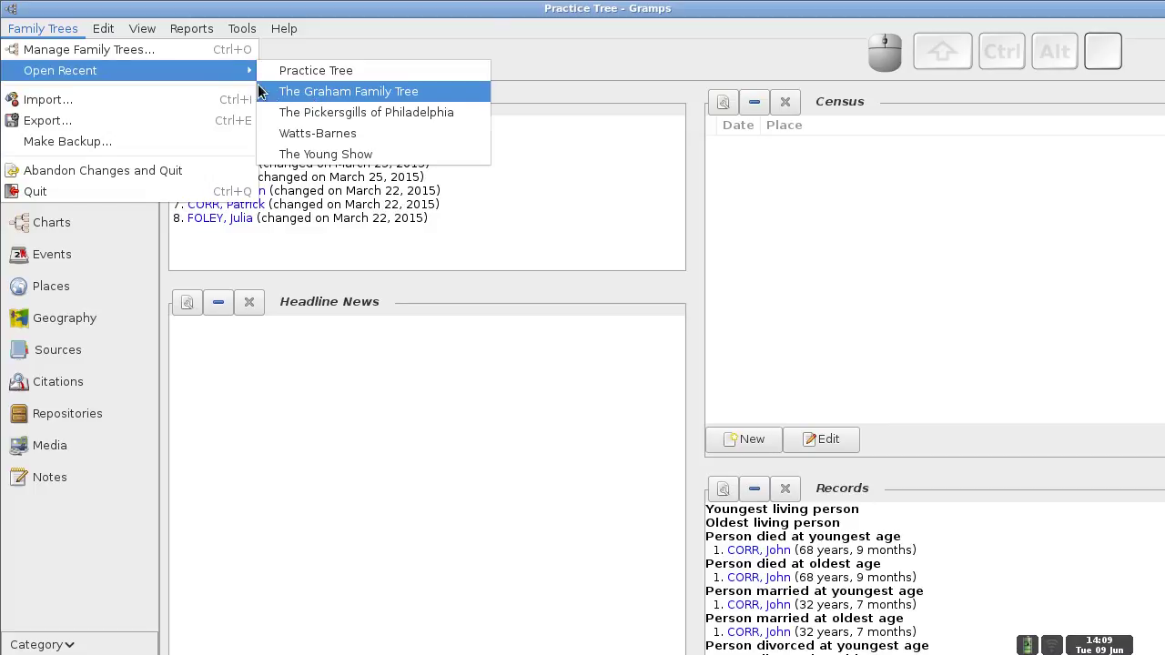
pyautogui.click(312, 100)
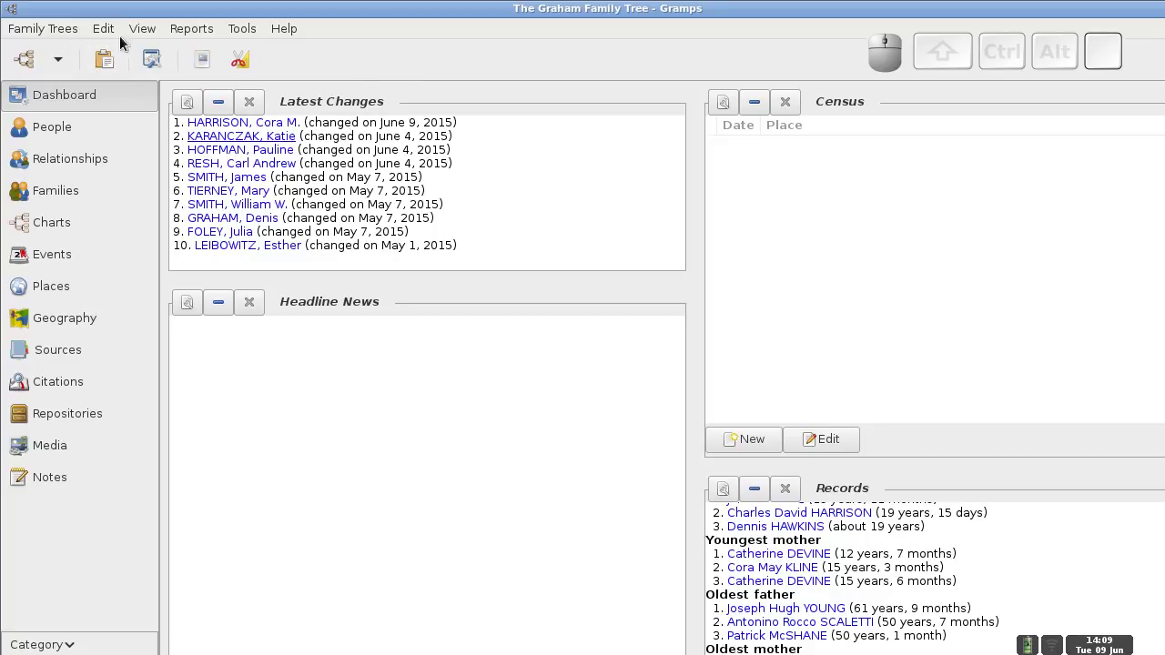
pyautogui.click(42, 32)
# - Export the Graham tree as Gramps XML and preview all 1172 people, reaching the save-file step
pyautogui.click(38, 125)
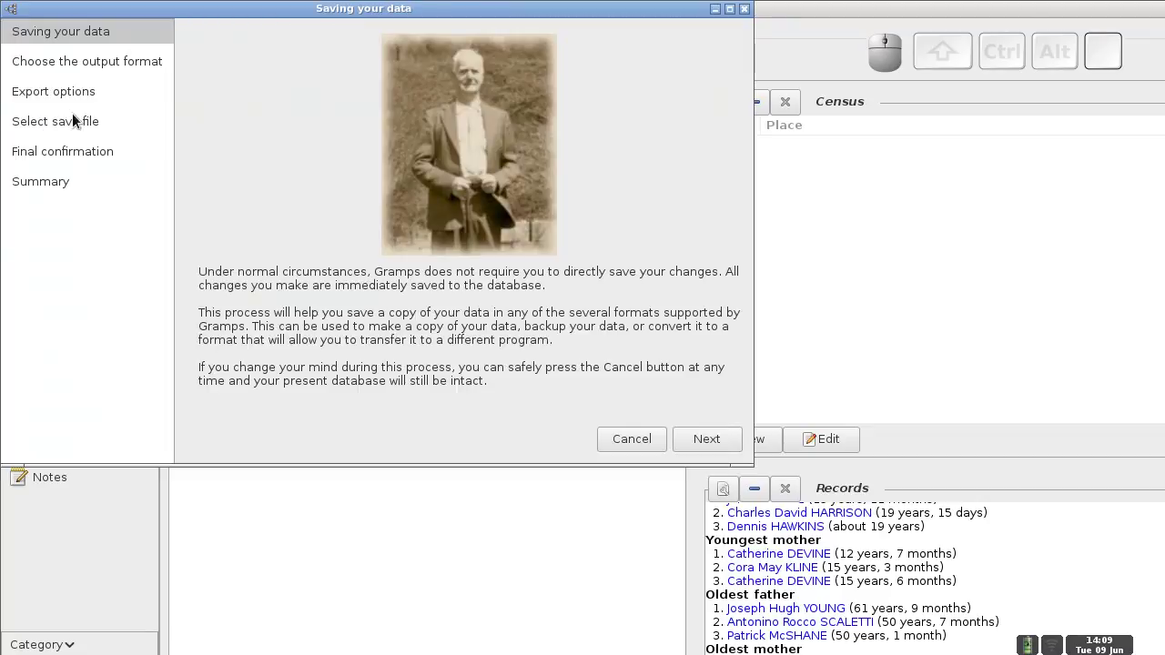
pyautogui.click(701, 438)
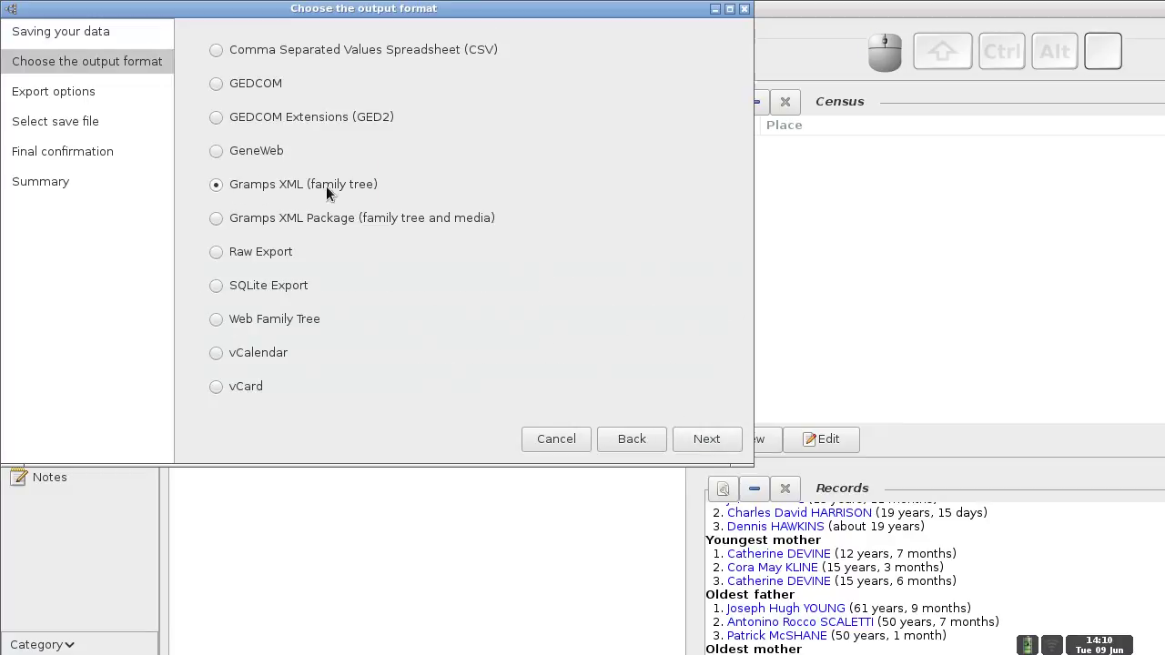
pyautogui.click(706, 438)
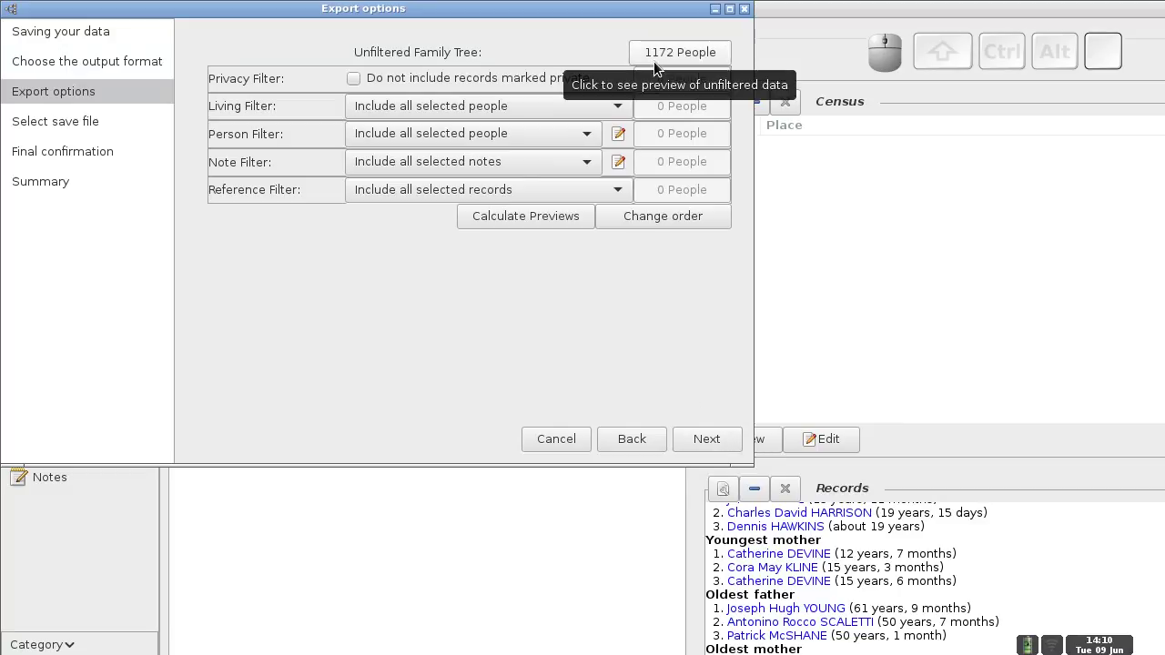
pyautogui.click(534, 218)
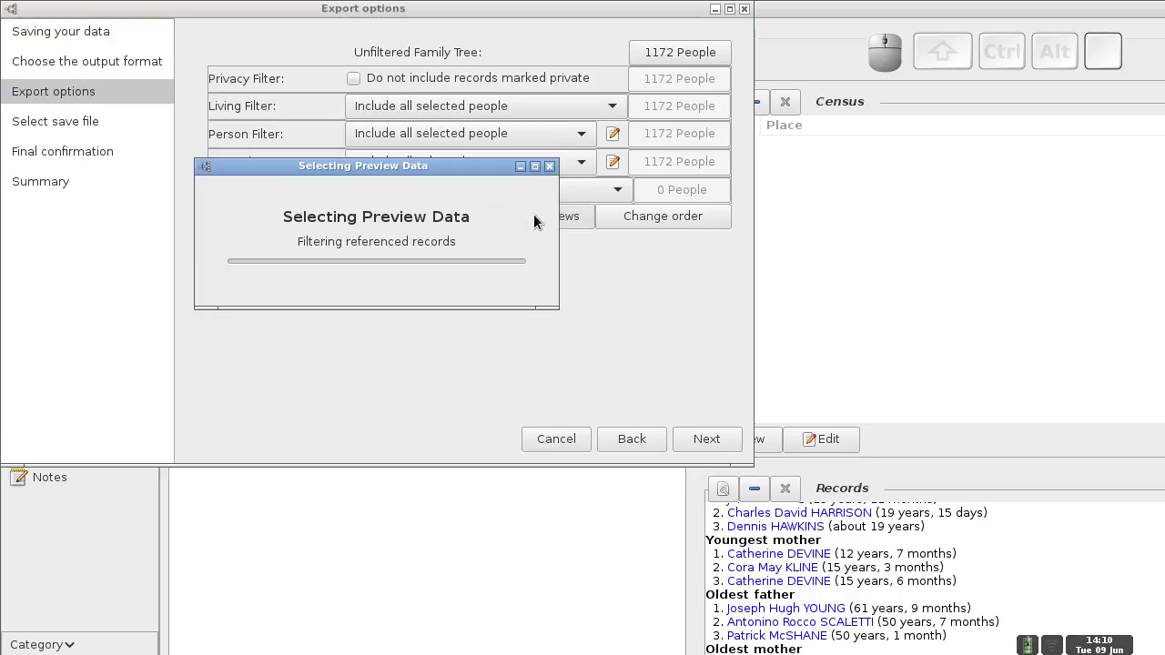
pyautogui.click(708, 444)
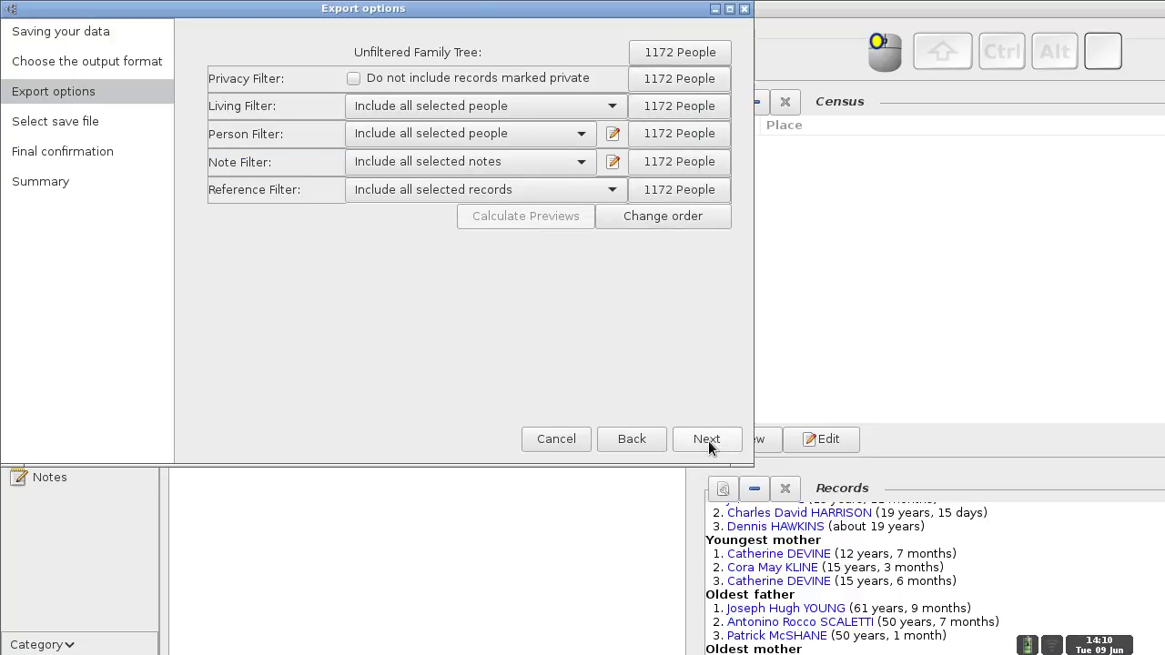
pyautogui.click(708, 444)
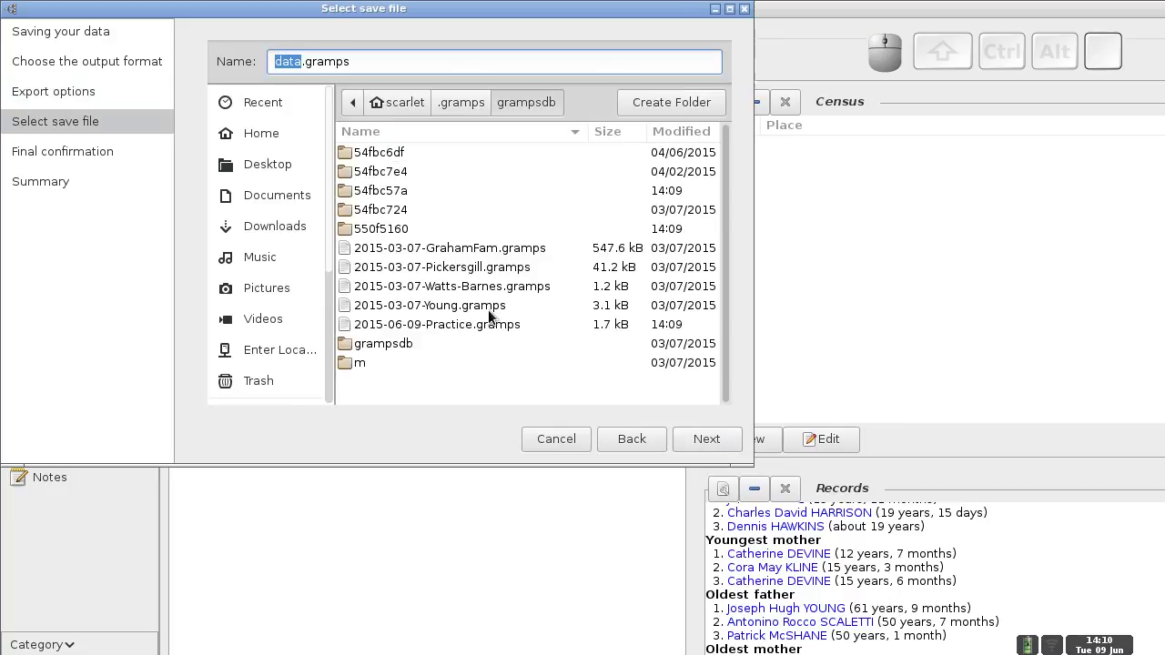
# - Replace data in the file name with 2015-06-09-GrahamFam
pyautogui.click(288, 64)
pyautogui.click(285, 61)
pyautogui.moveTo(288, 64); pyautogui.dragTo(274, 60)
pyautogui.press('Right')
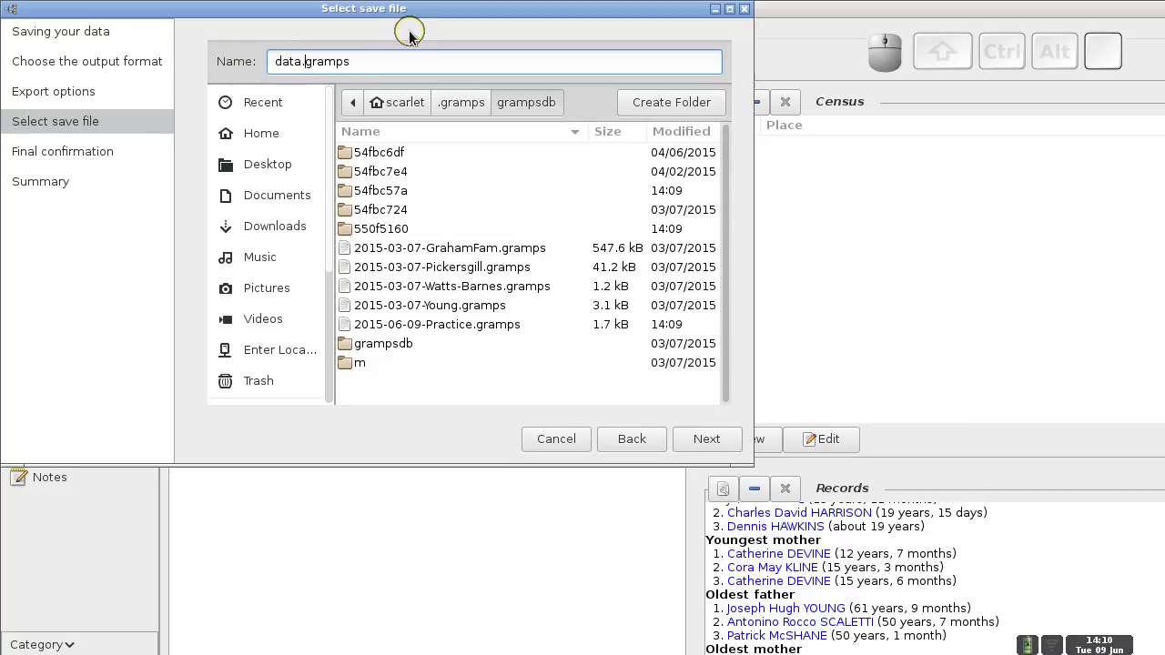
pyautogui.press('BackSpace')
pyautogui.press('BackSpace')
pyautogui.press('BackSpace')
pyautogui.press('BackSpace')
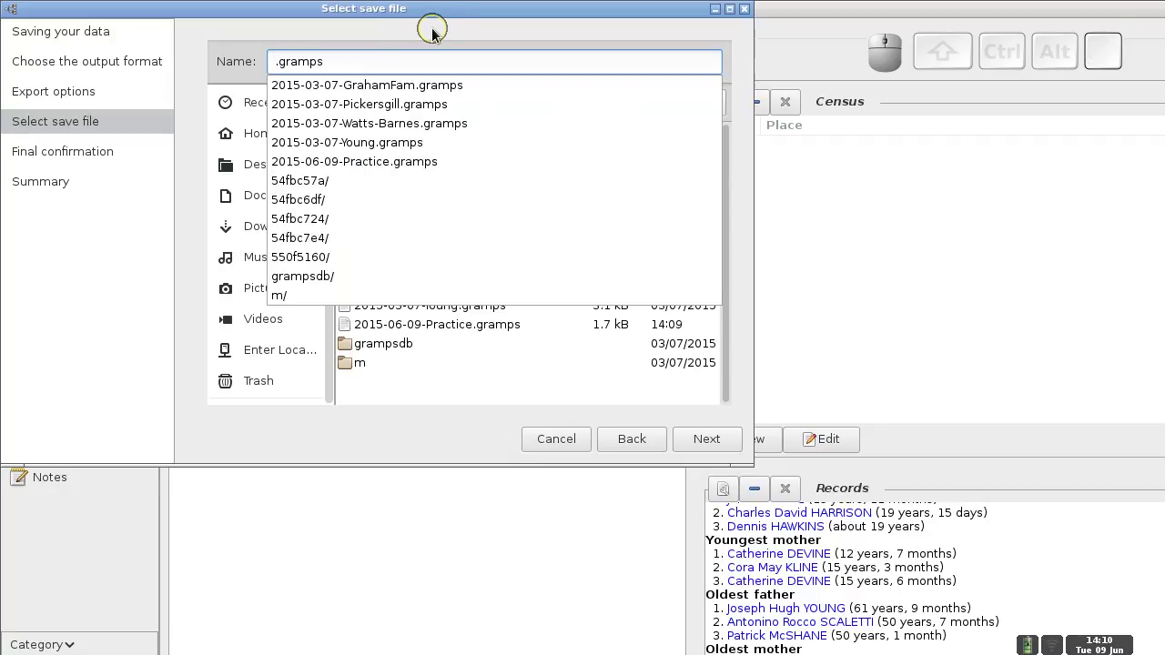
pyautogui.write('2015-06-09')
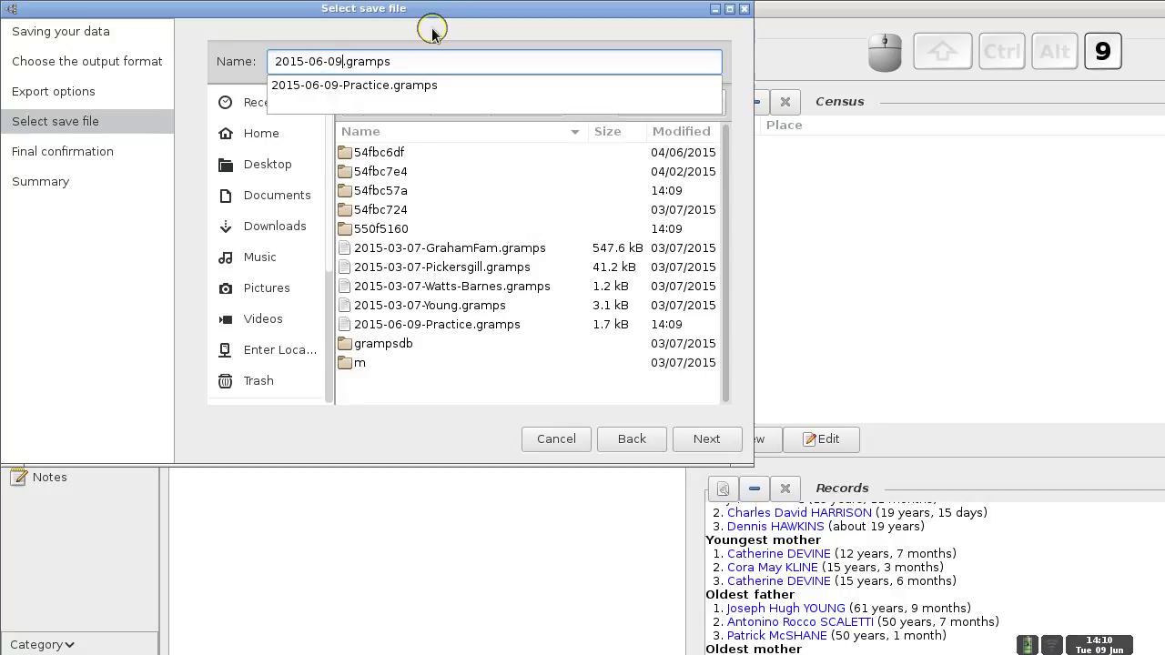
pyautogui.write('-GrahamFam')
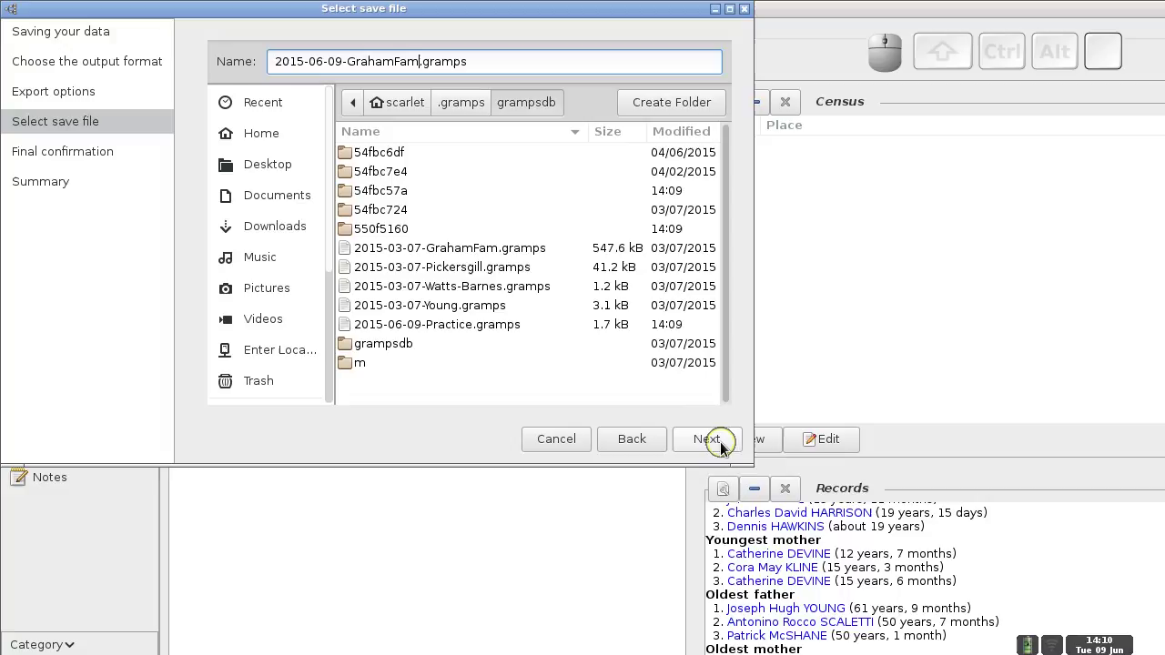
# - Apply the export to save the Graham backup and close the wizard
pyautogui.click(719, 444)
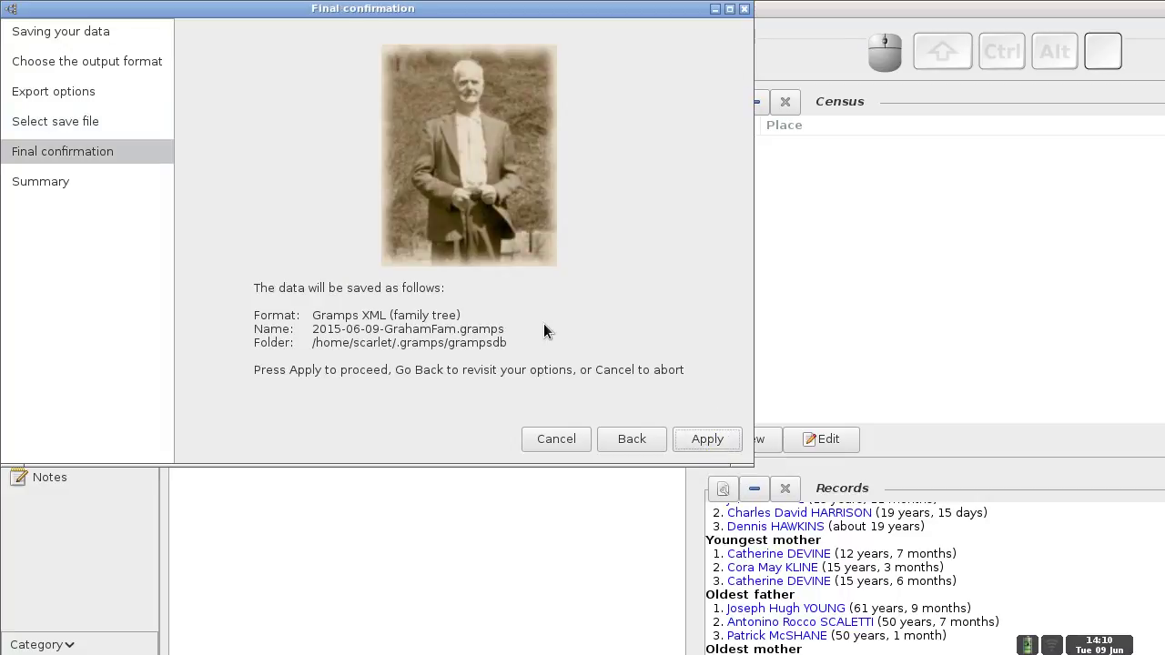
pyautogui.click(710, 440)
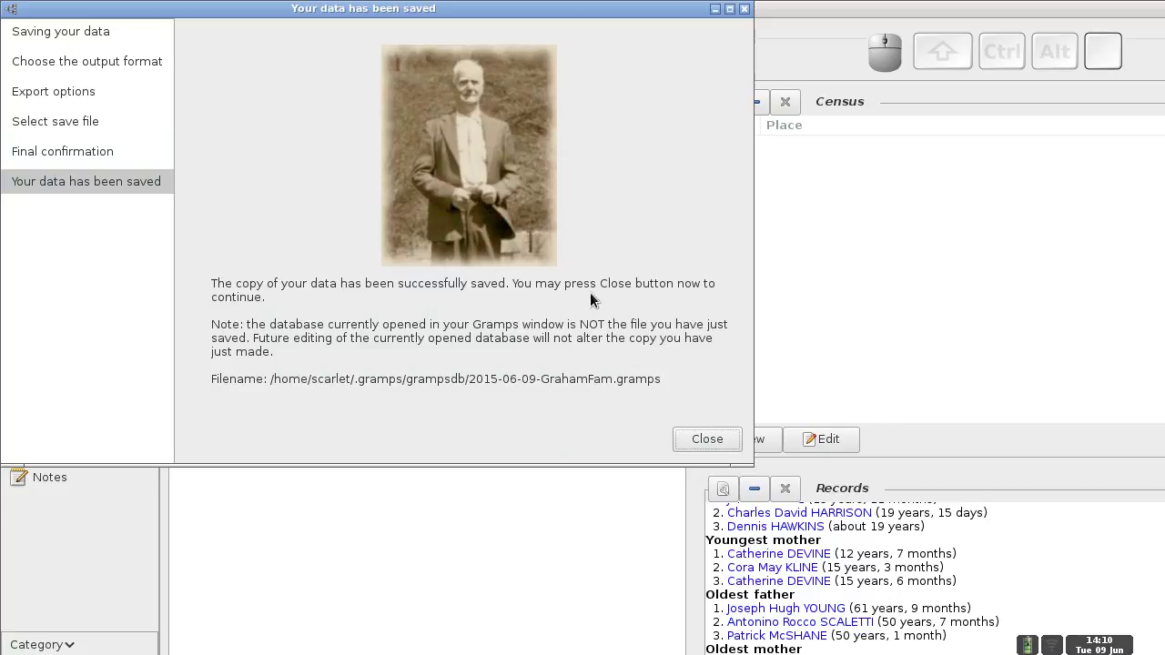
pyautogui.click(710, 440)
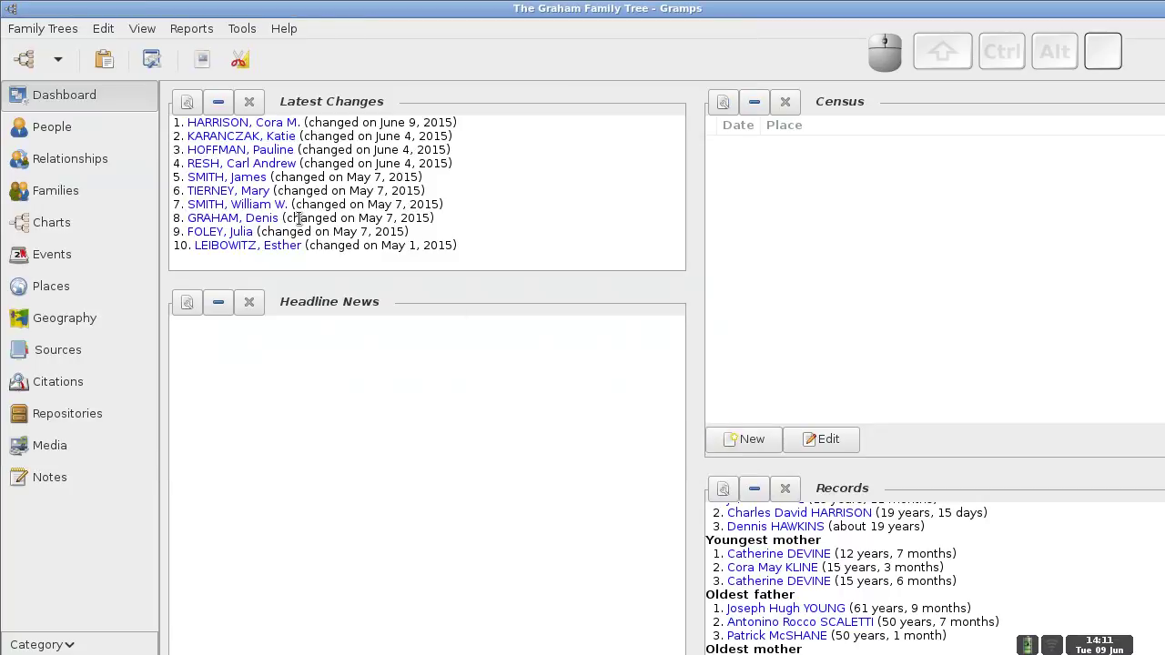
# - Load The Pickersgills of Philadelphia tree from the Family Trees recent list
pyautogui.click(39, 30)
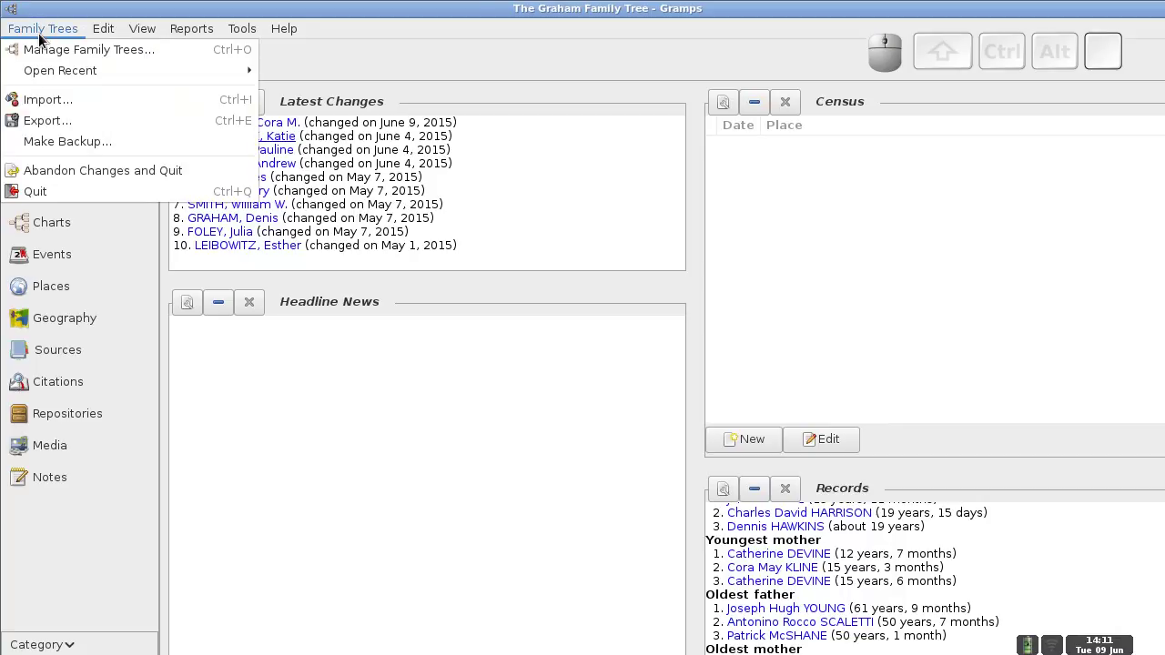
pyautogui.moveTo(47, 73)
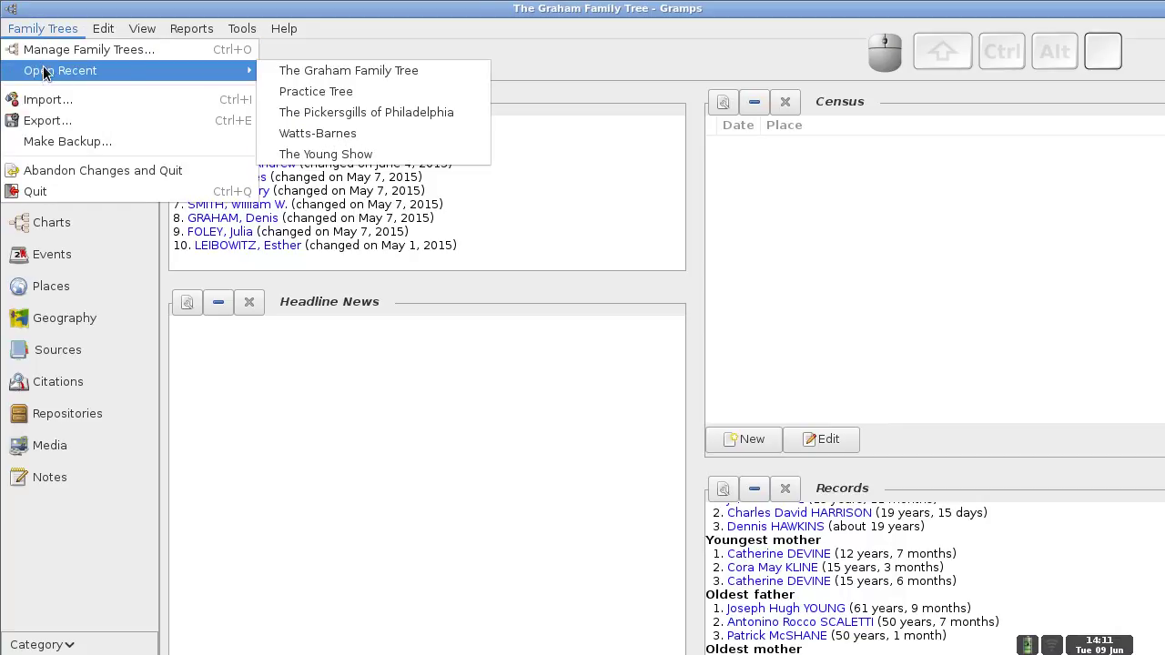
pyautogui.click(301, 114)
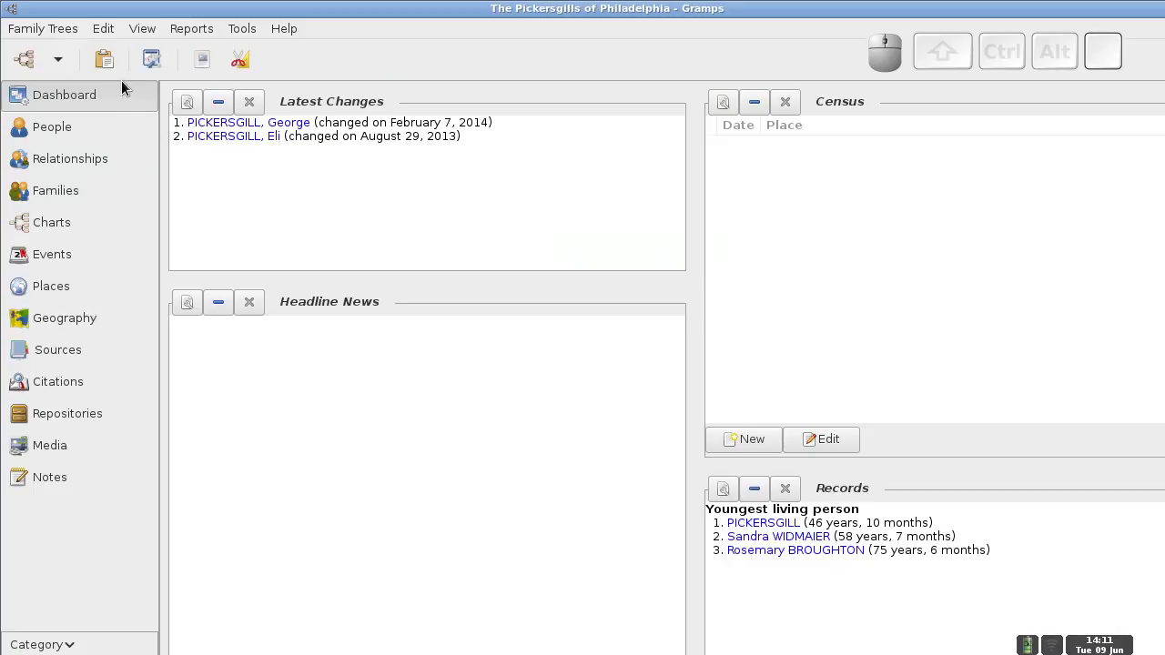
# - Export the tree as Gramps XML and preview all 100 people, reaching the save-file step
pyautogui.click(51, 35)
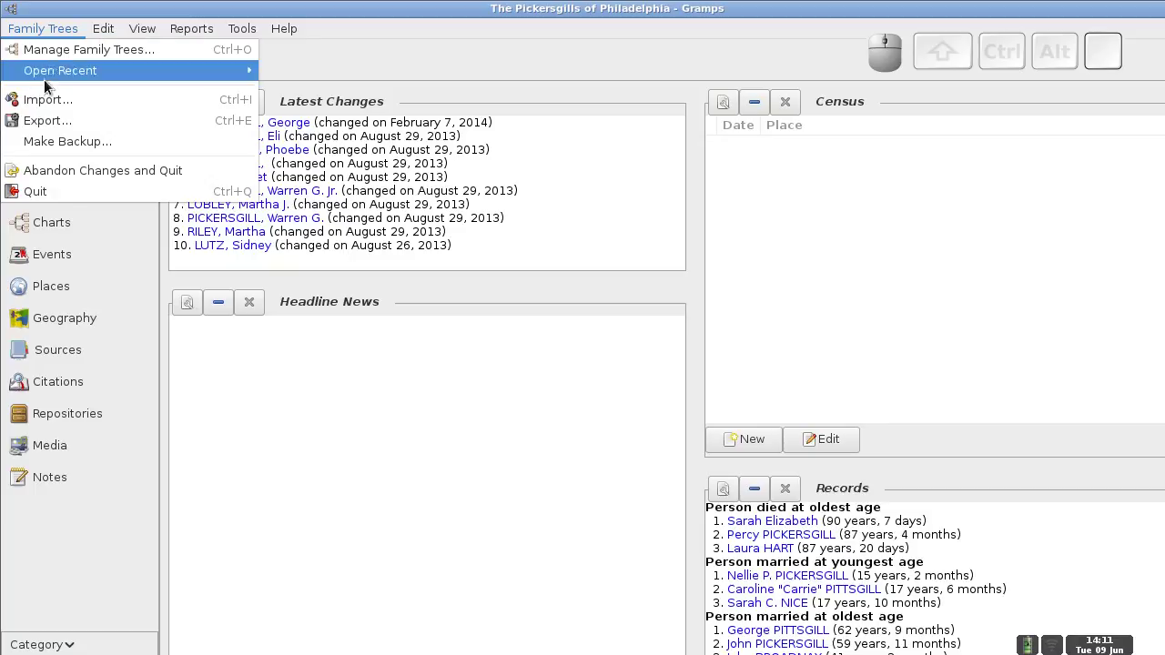
pyautogui.click(41, 122)
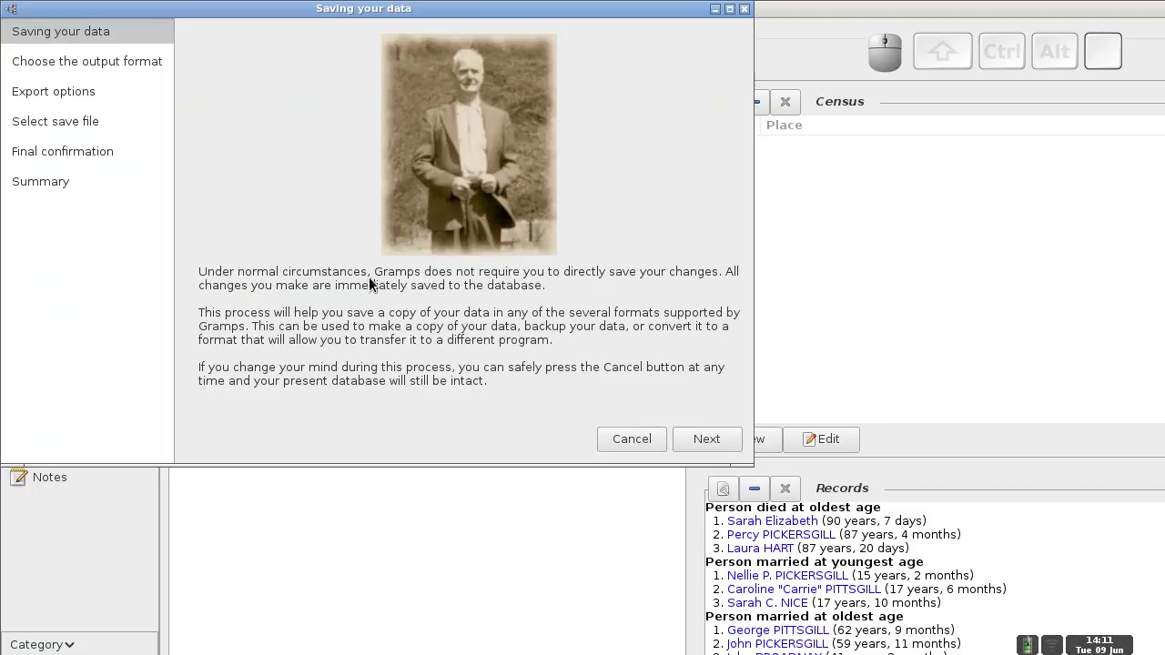
pyautogui.click(710, 439)
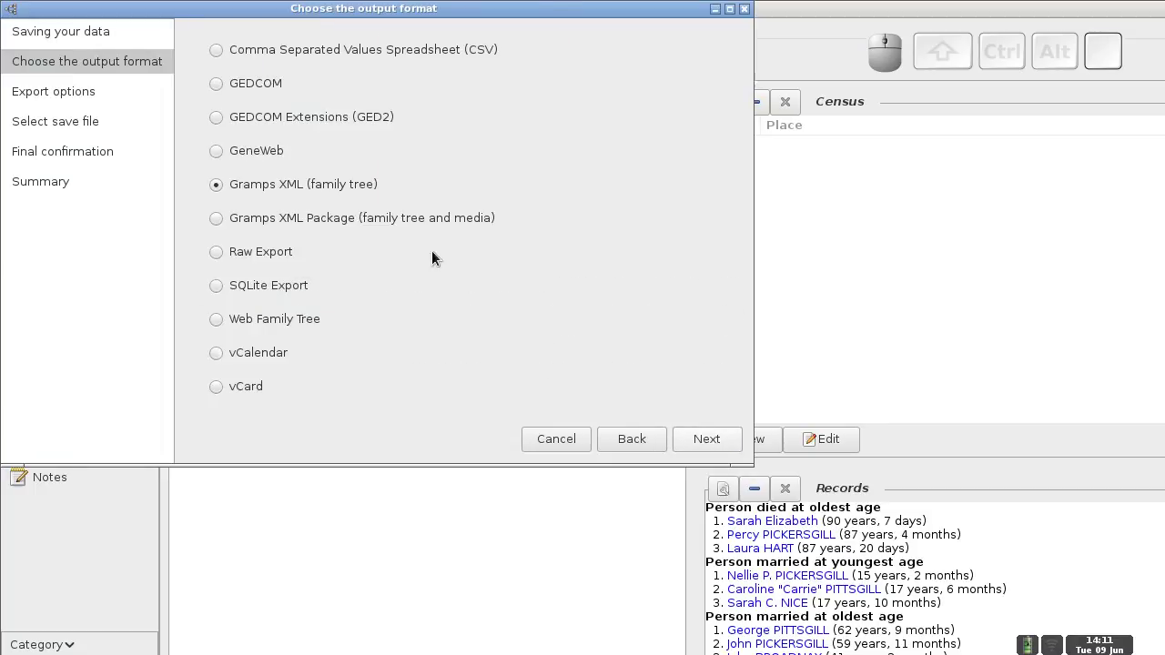
pyautogui.click(710, 438)
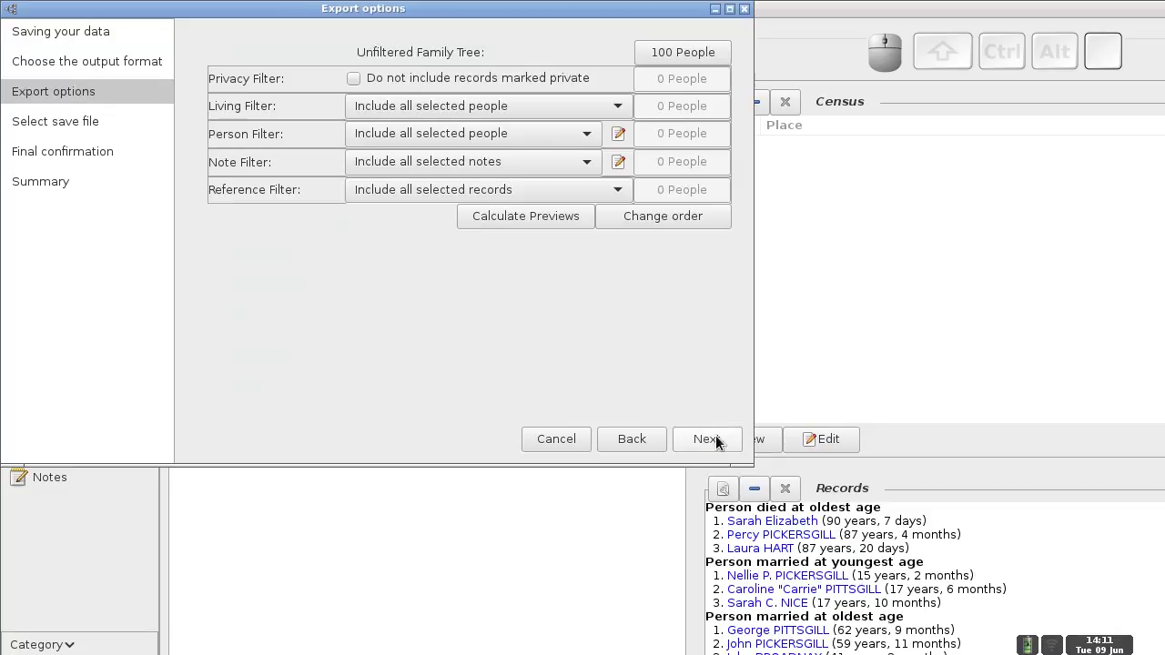
pyautogui.click(536, 214)
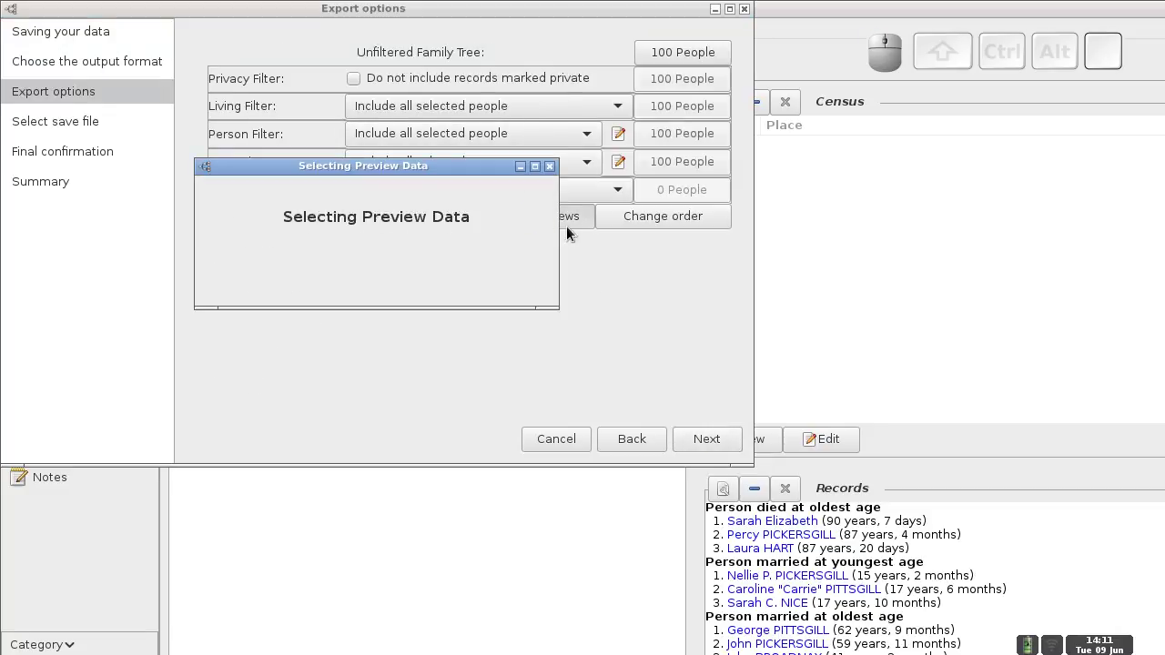
pyautogui.click(692, 440)
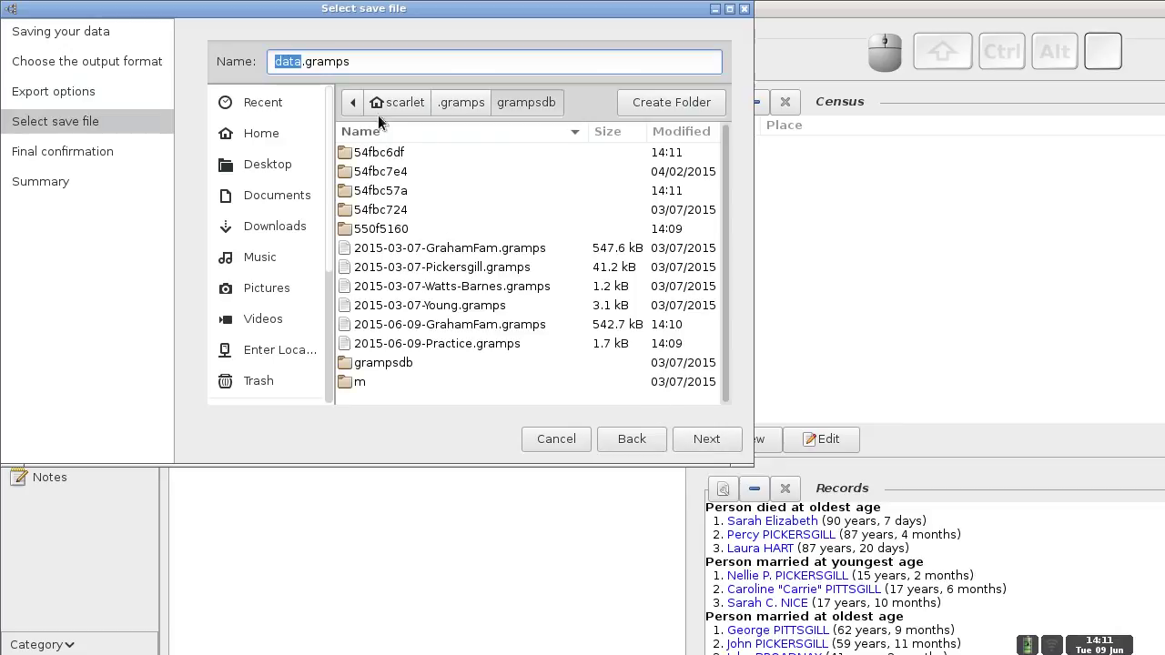
# - Name the backup 2015-06-09-Pickersgill.gramps, apply the export, and close the wizard
pyautogui.click(302, 61)
pyautogui.moveTo(301, 61); pyautogui.dragTo(242, 57)
pyautogui.write('2015-')
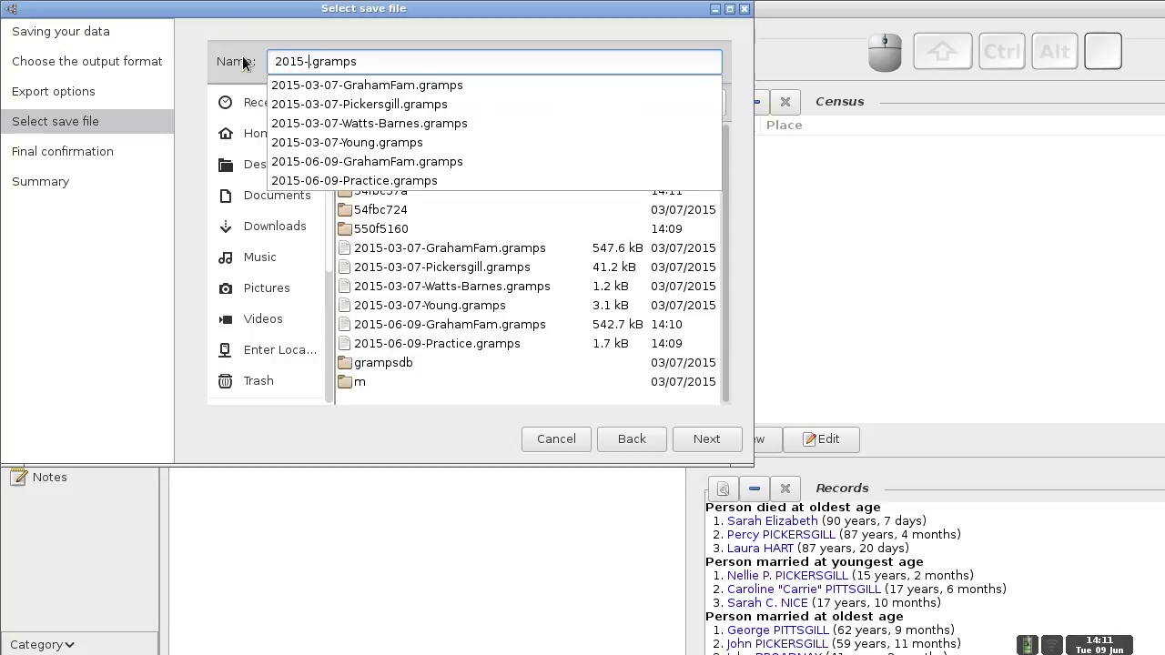
pyautogui.write('06-09')
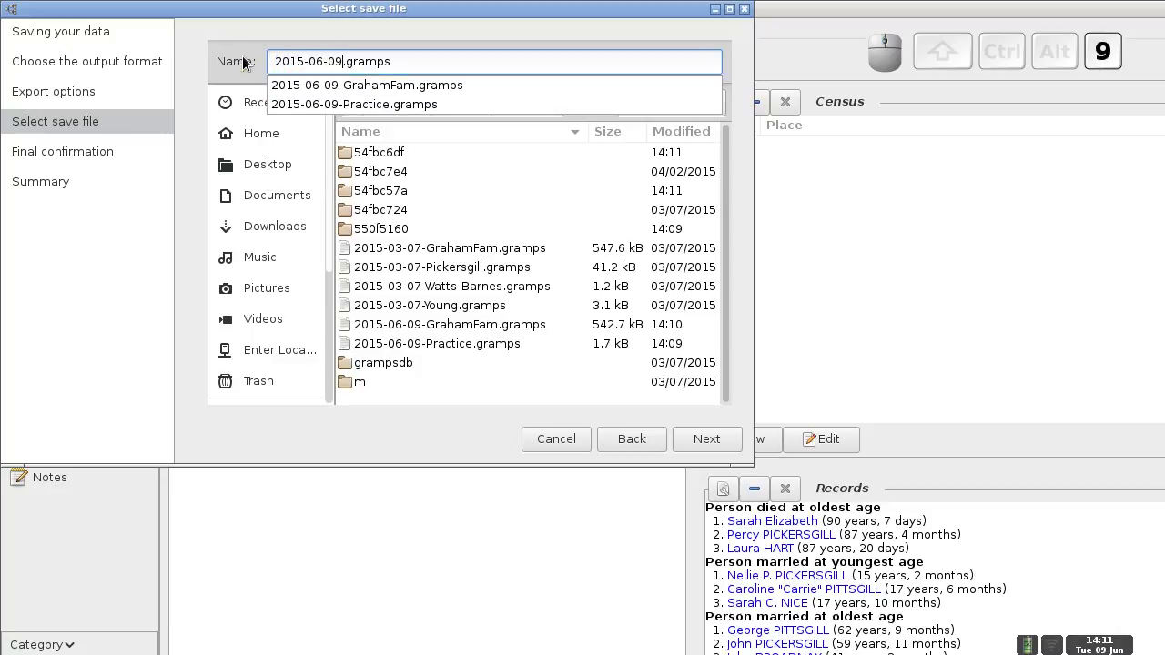
pyautogui.write('-Pickers')
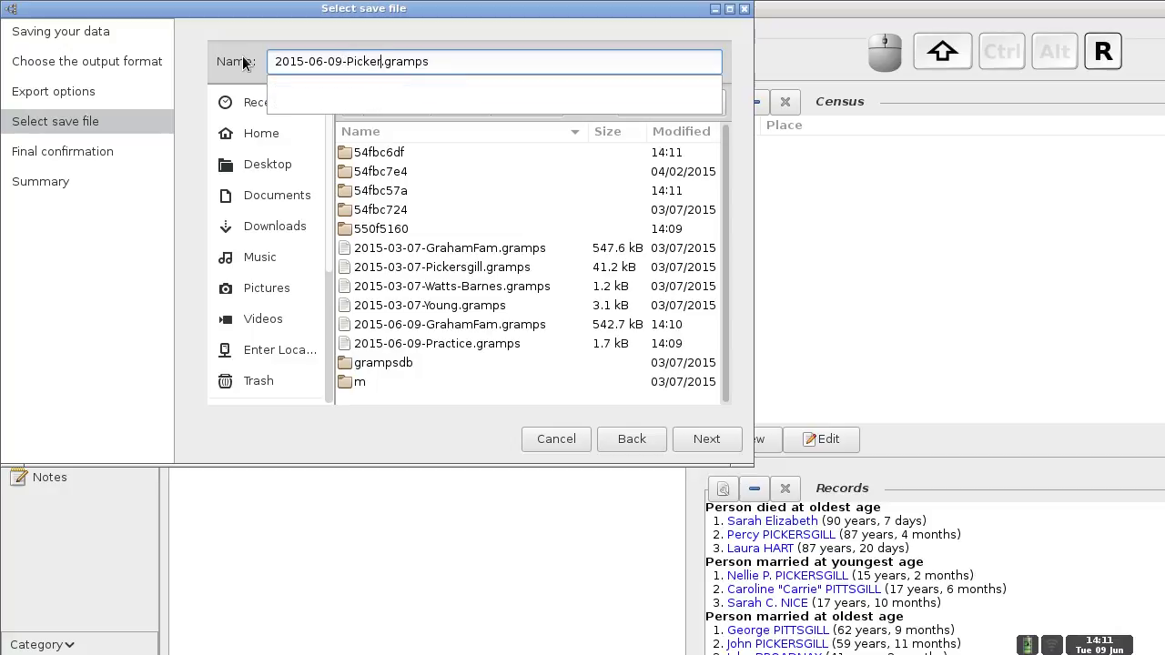
pyautogui.write('gill')
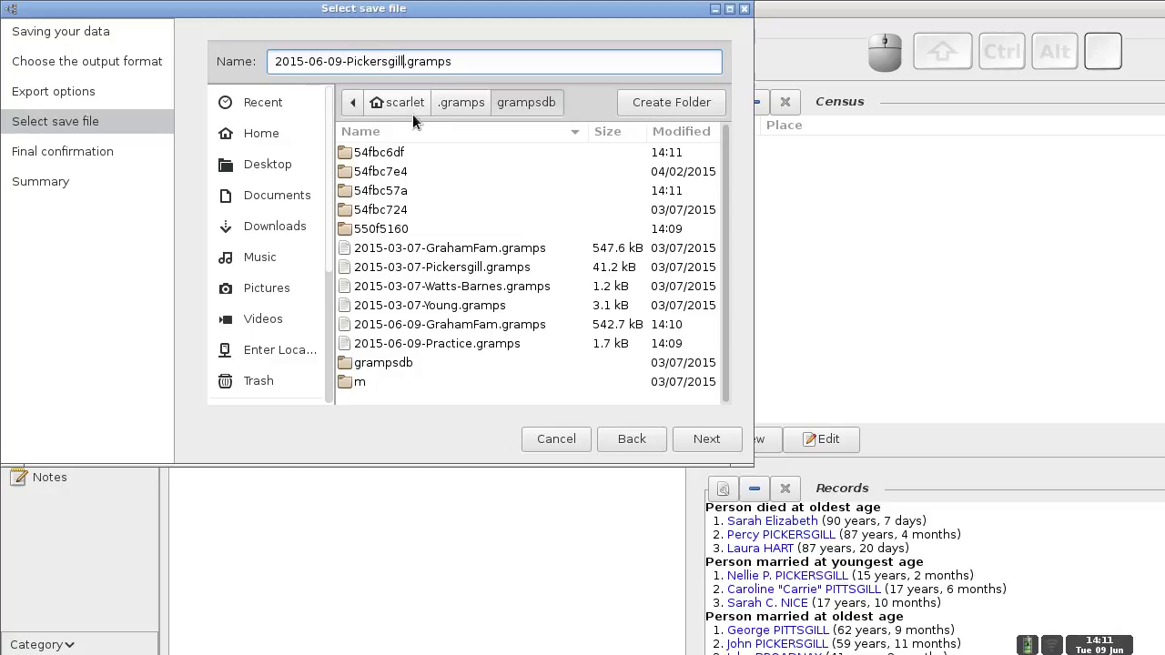
pyautogui.click(696, 439)
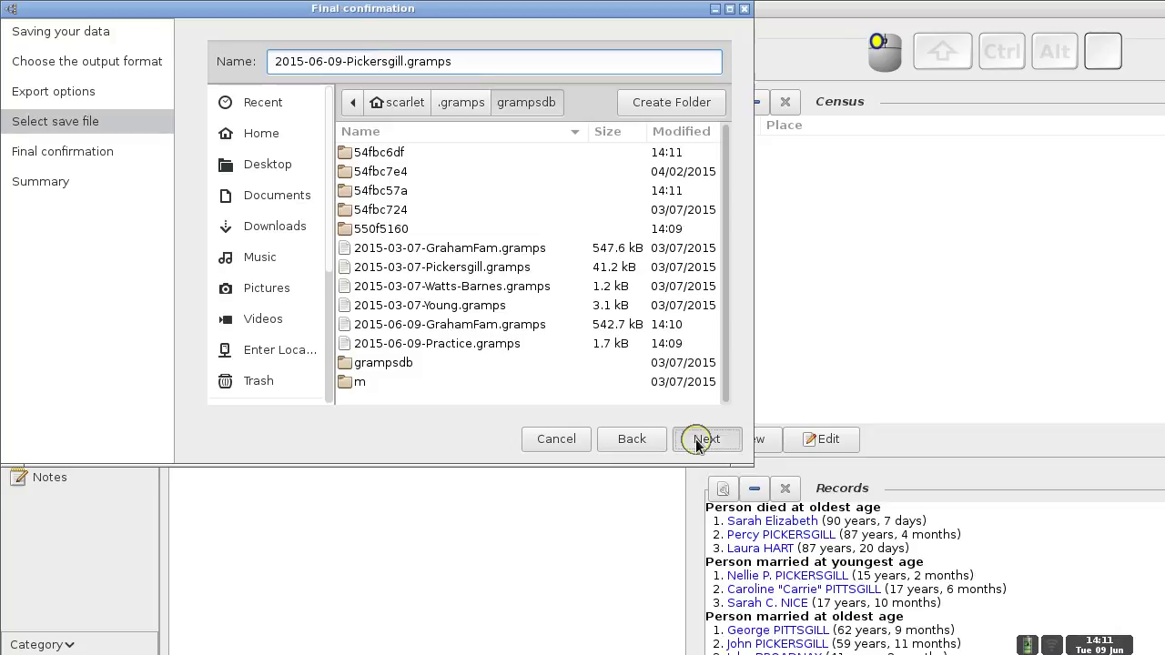
pyautogui.click(709, 441)
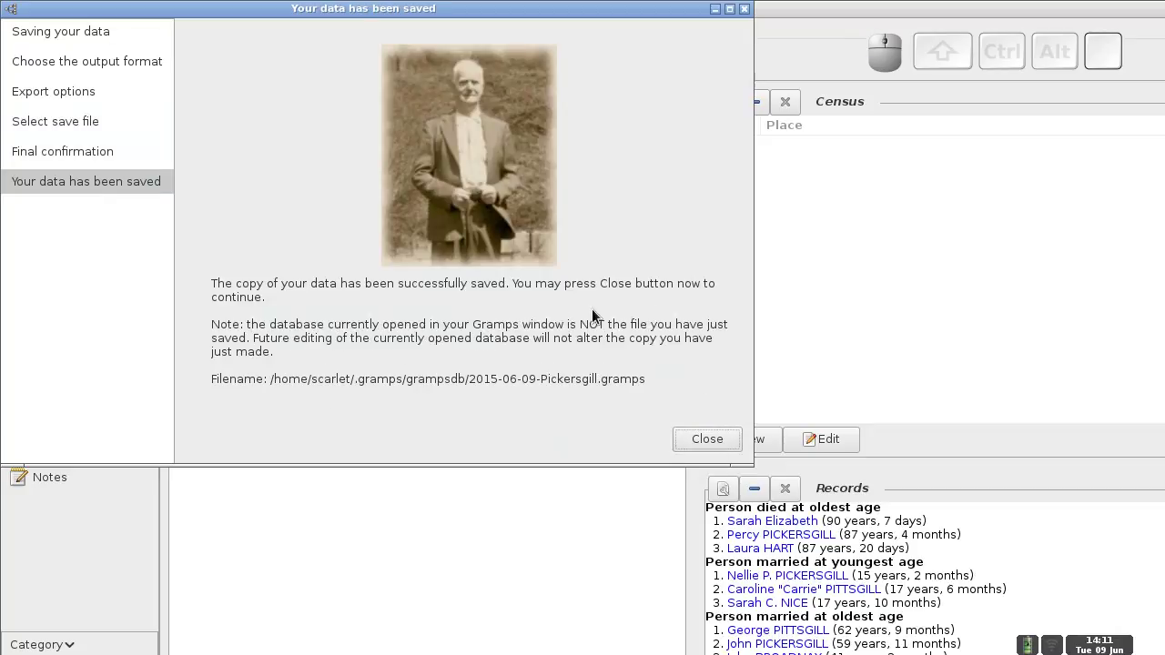
pyautogui.click(706, 439)
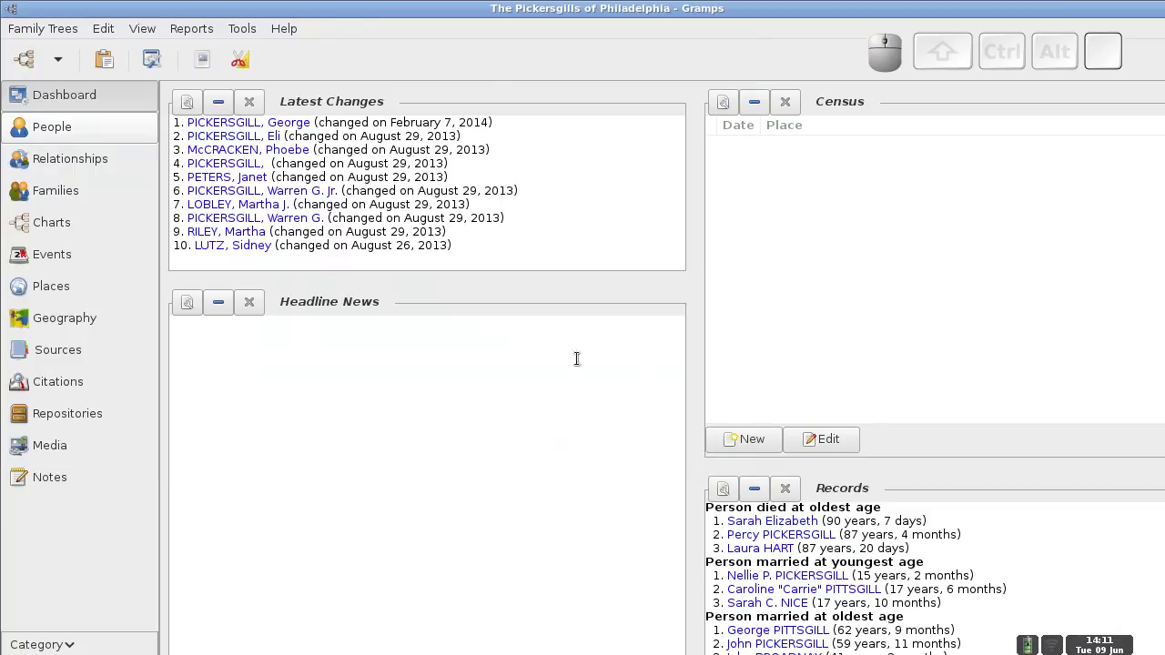
# - Load the Watts-Barnes tree from the Family Trees recent list
pyautogui.click(60, 31)
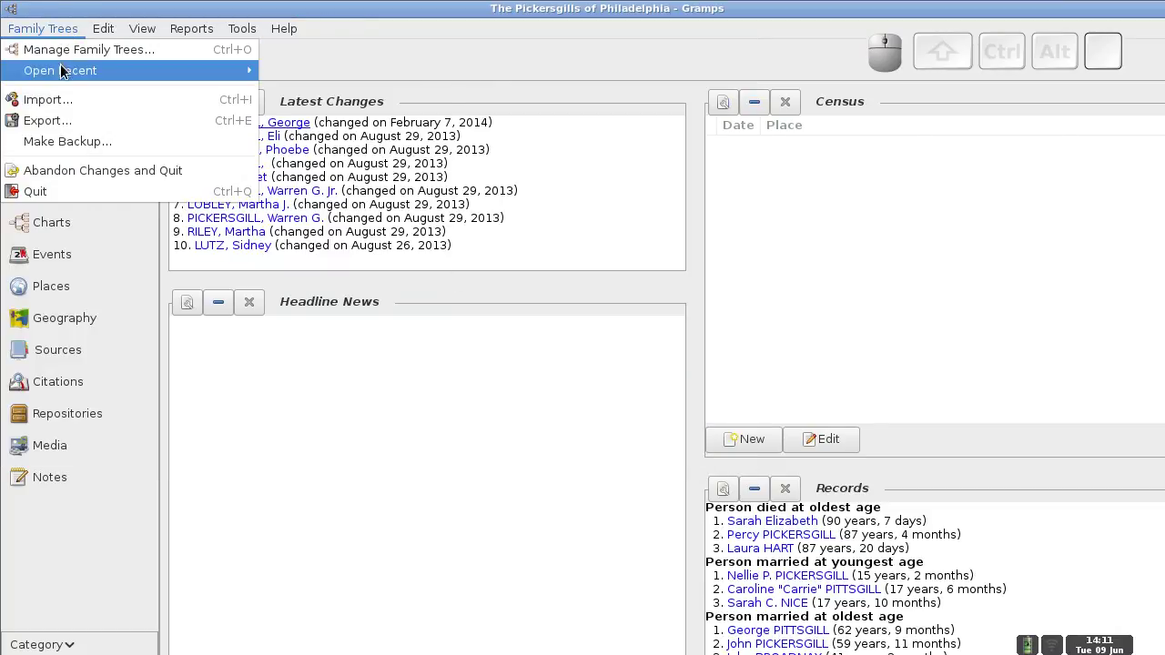
pyautogui.moveTo(216, 73)
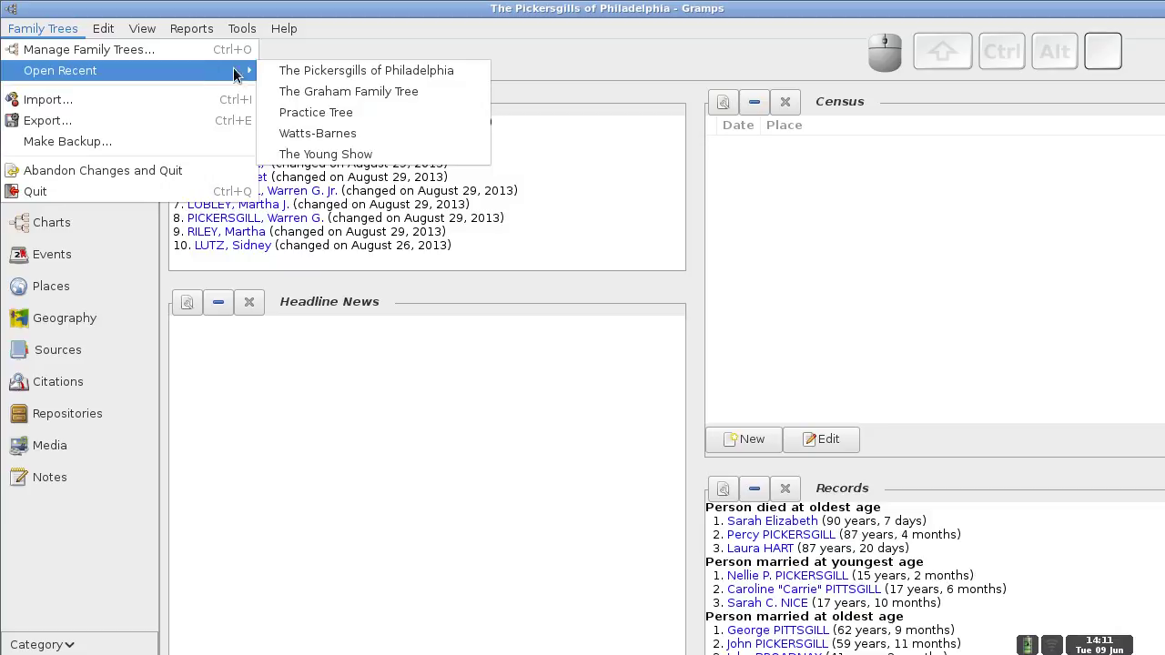
pyautogui.click(320, 137)
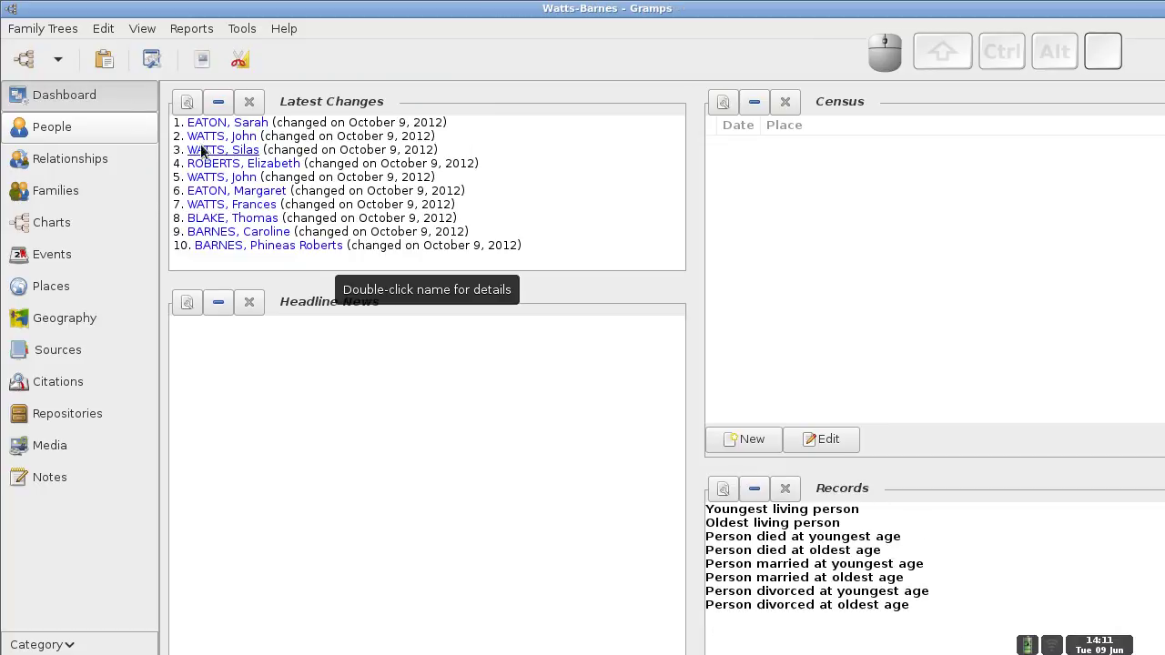
# - Export the Watts-Barnes tree as Gramps XML and preview its 14 people, reaching the save-file step
pyautogui.click(41, 29)
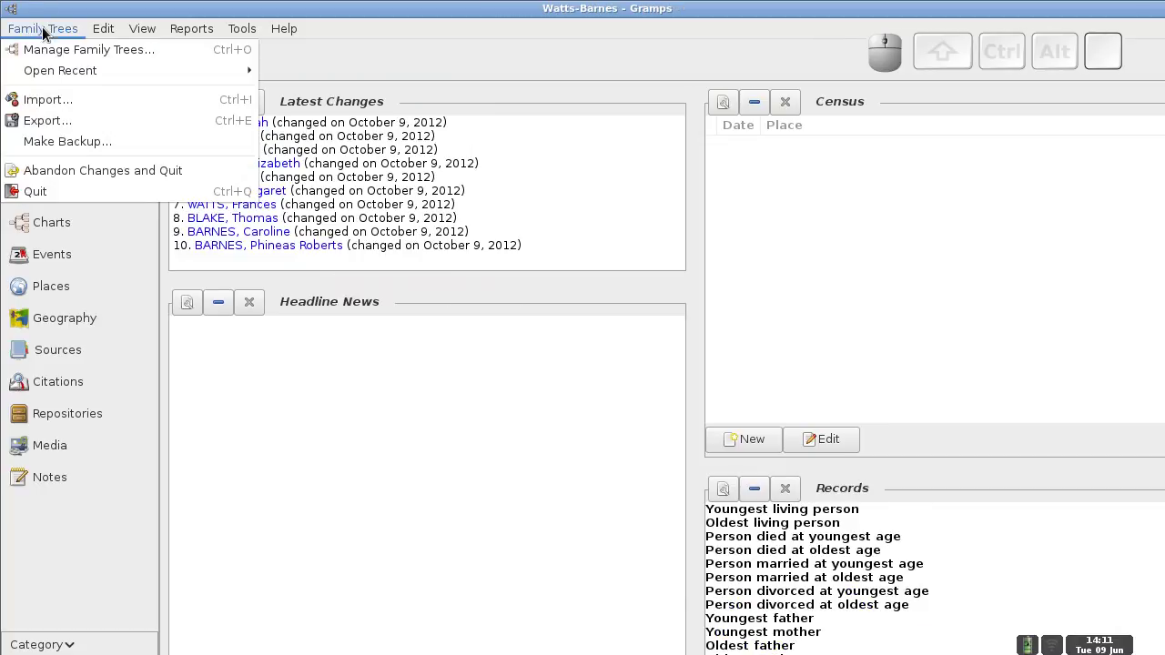
pyautogui.click(43, 123)
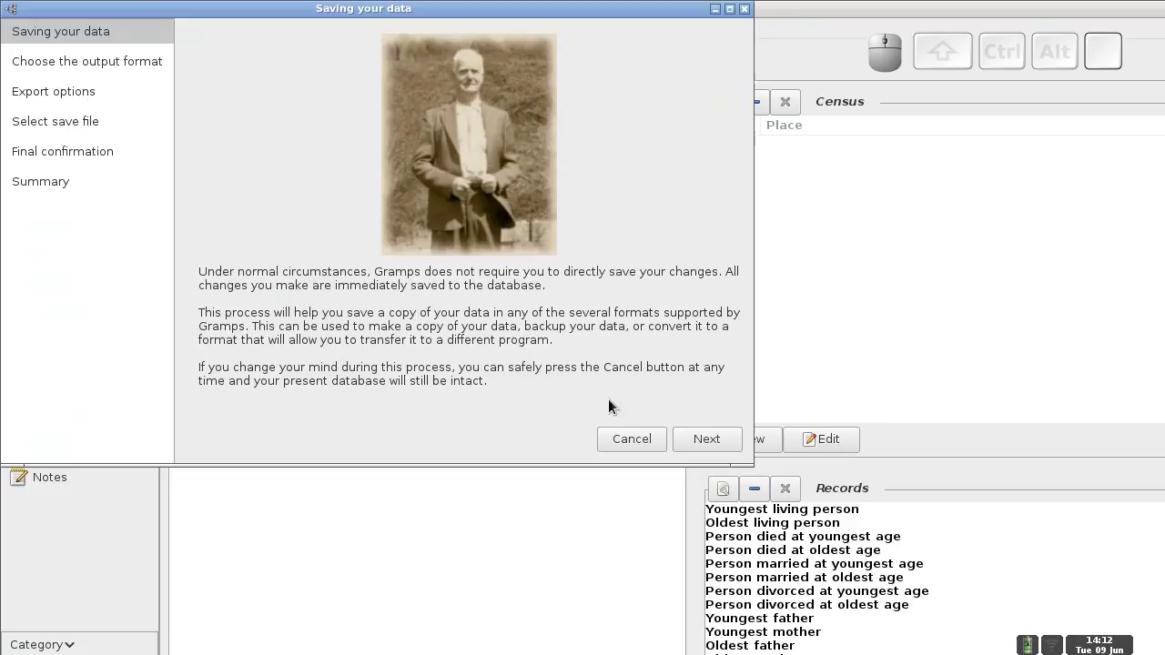
pyautogui.click(708, 442)
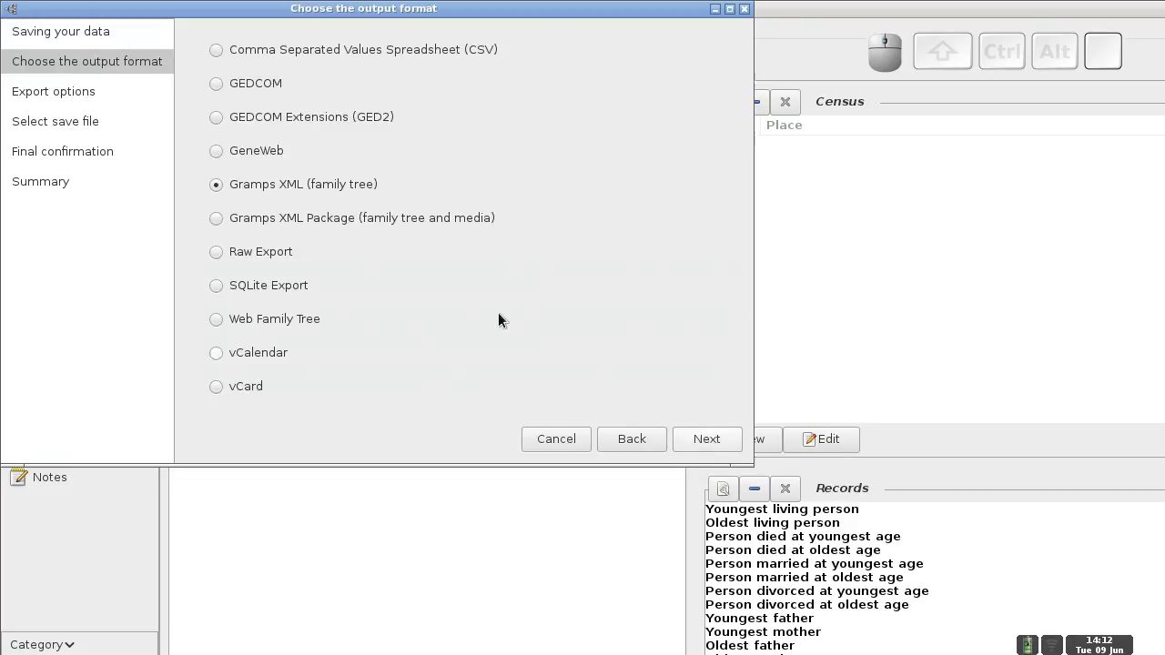
pyautogui.click(691, 439)
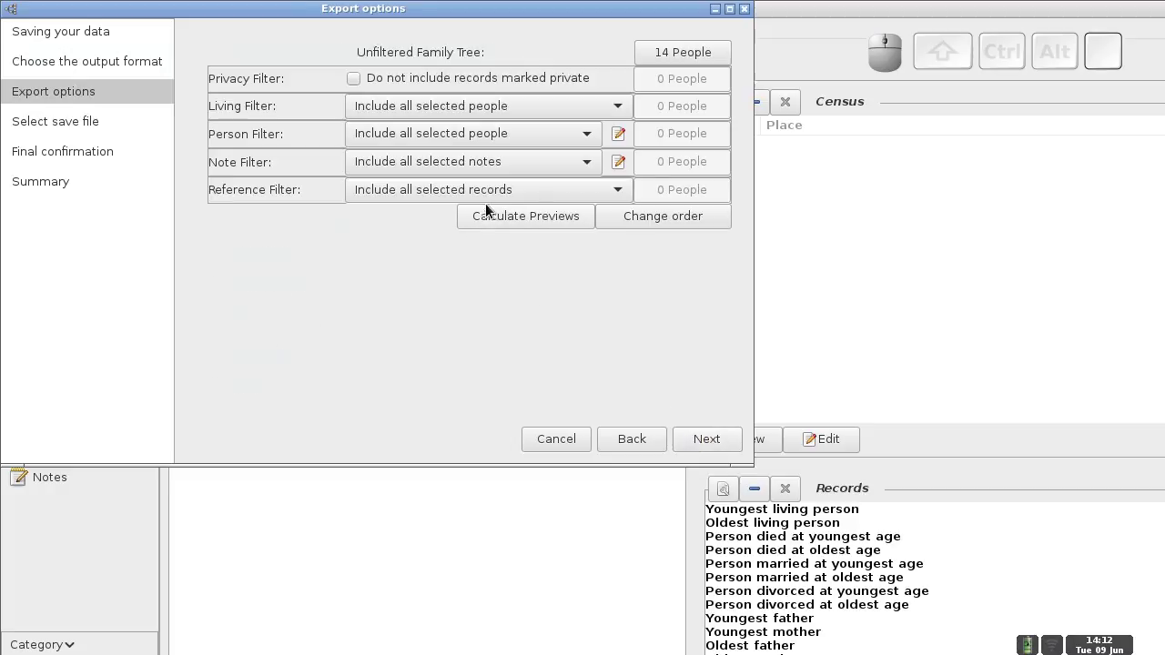
pyautogui.click(512, 221)
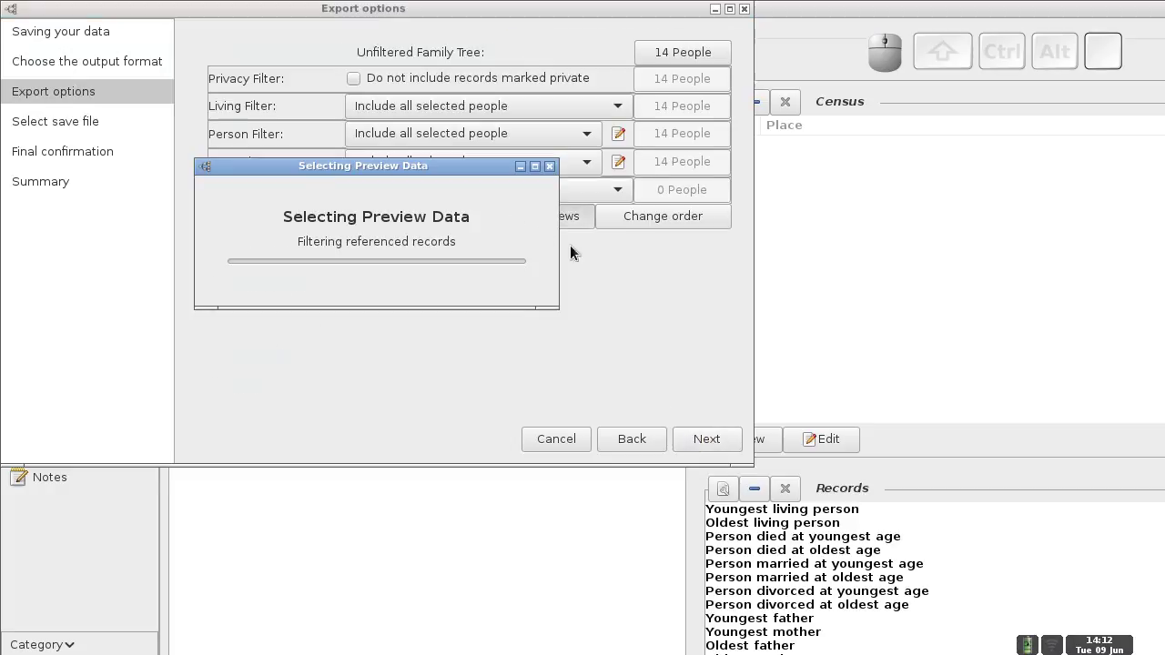
pyautogui.click(702, 439)
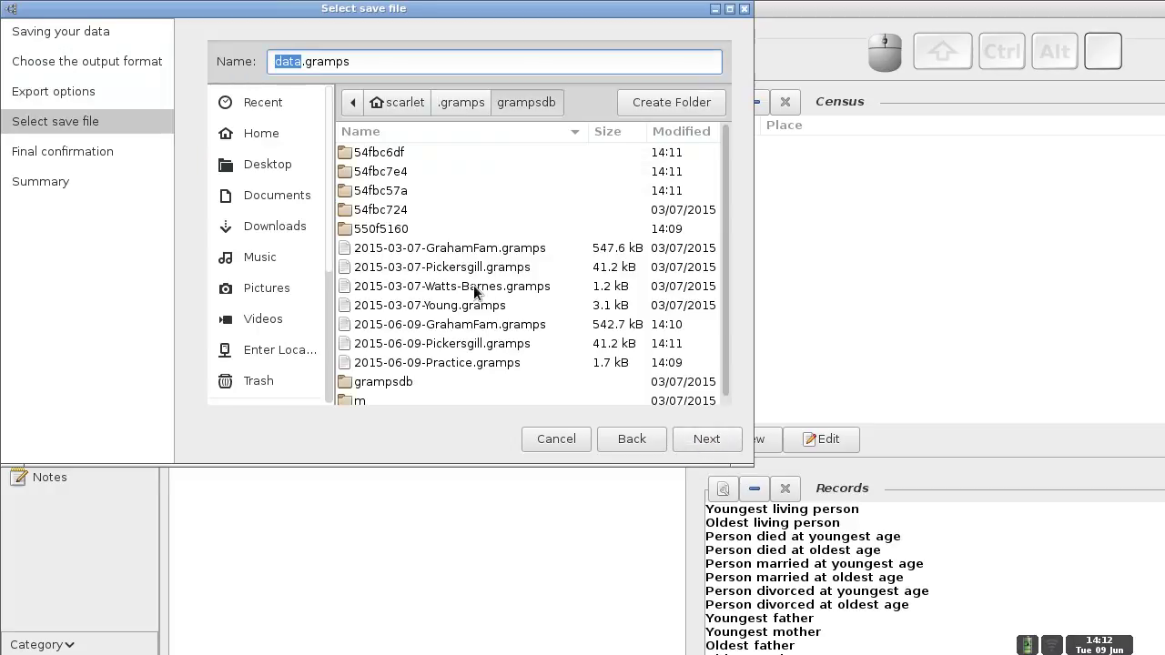
# - Name the backup 2015-06-09-Watts-Barnes.gramps, apply the export, and close the wizard
pyautogui.click(299, 66)
pyautogui.doubleClick(301, 65)
pyautogui.write('2015-')
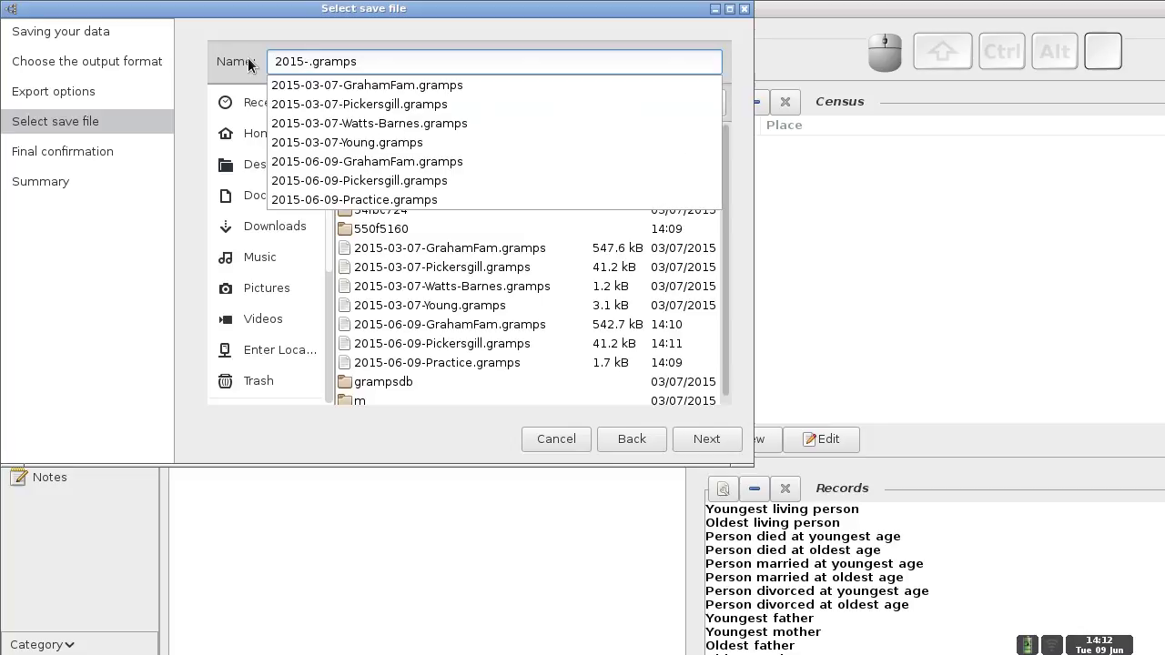
pyautogui.write('06-09')
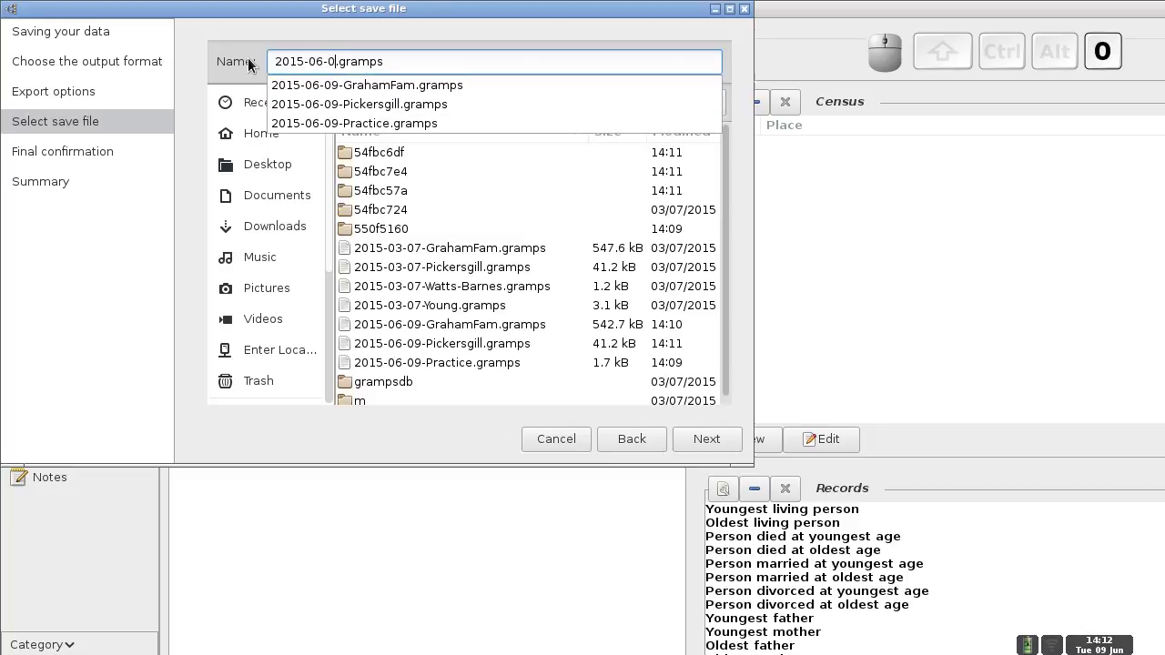
pyautogui.write('-Wa')
pyautogui.write('tts-Ba')
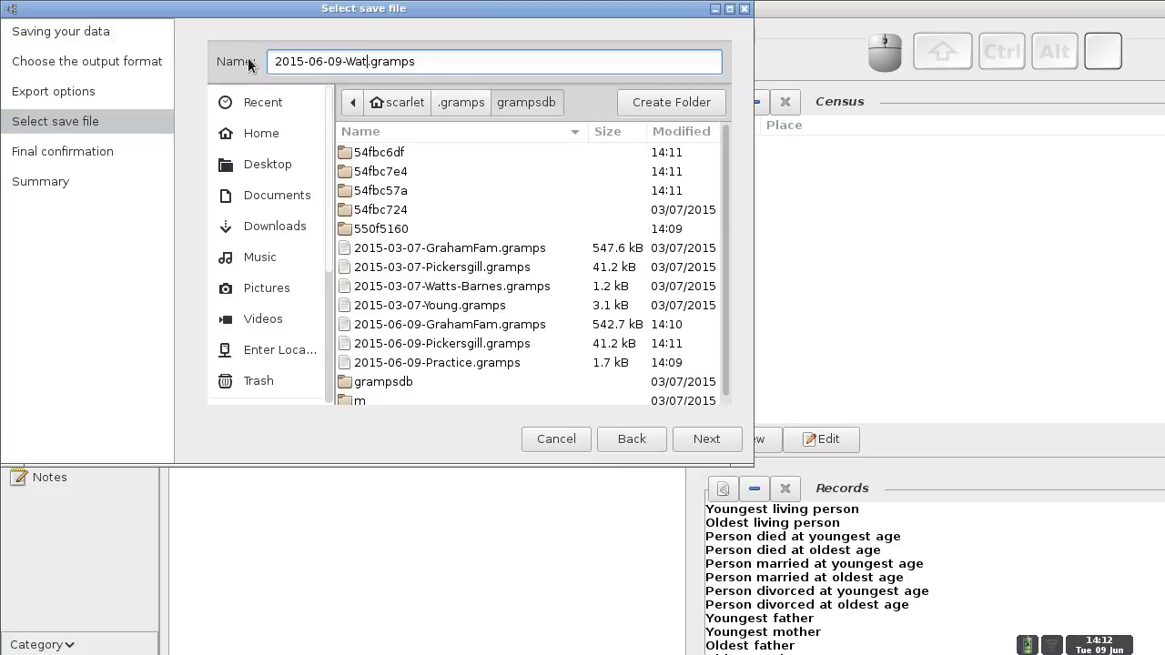
pyautogui.write('rnes')
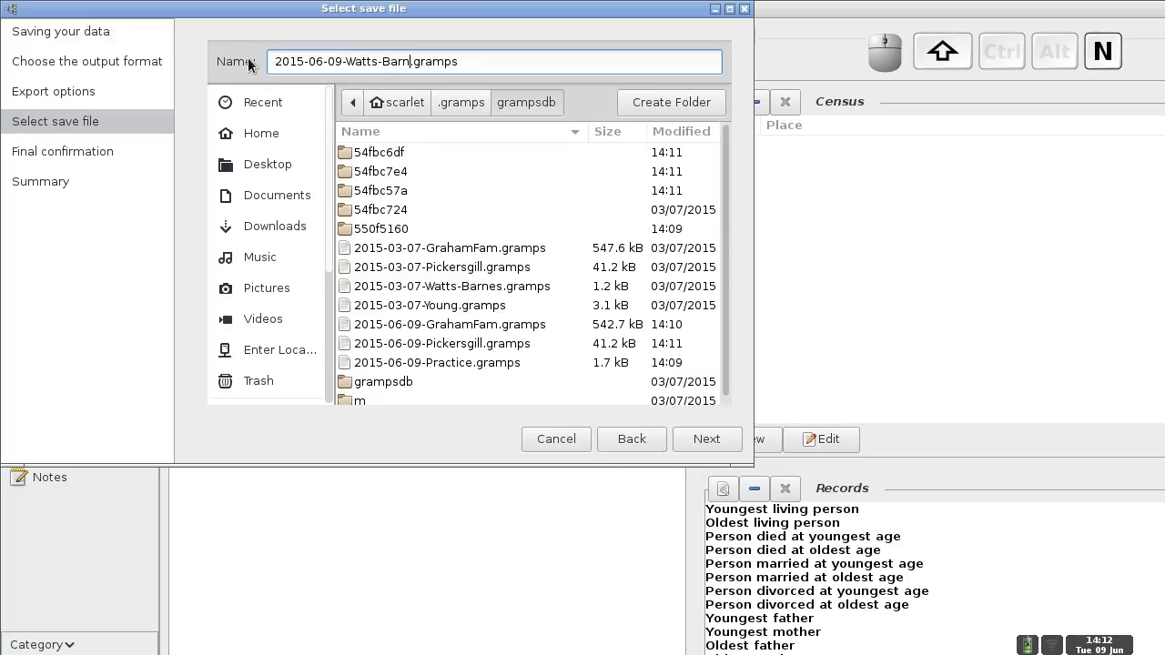
pyautogui.click(713, 442)
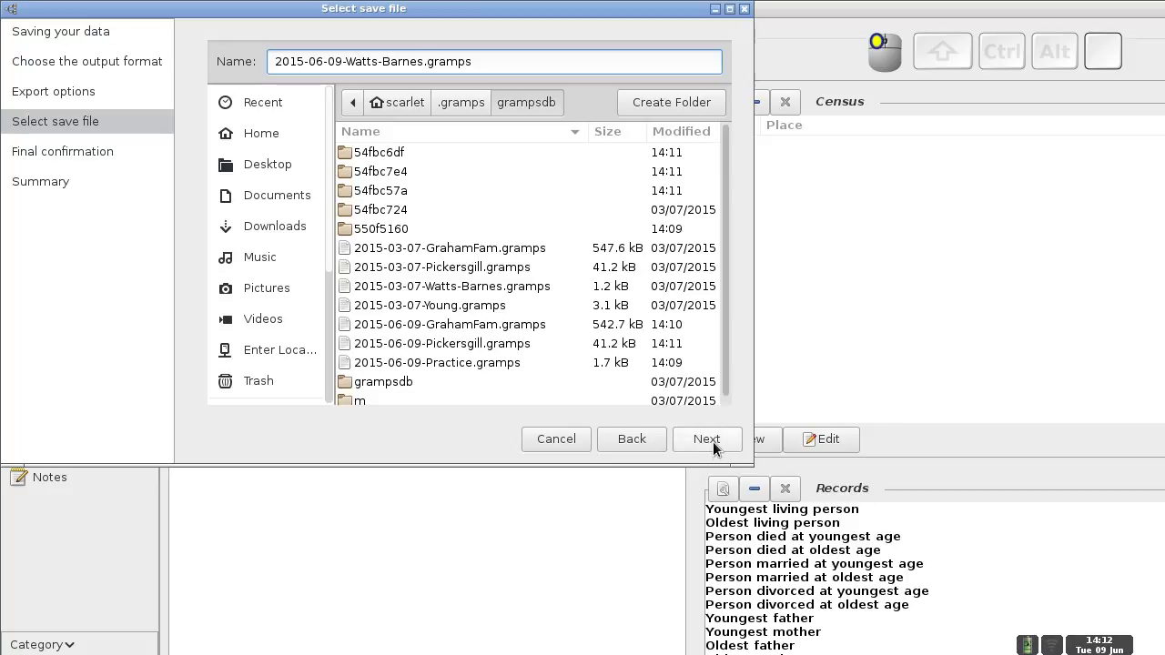
pyautogui.click(707, 441)
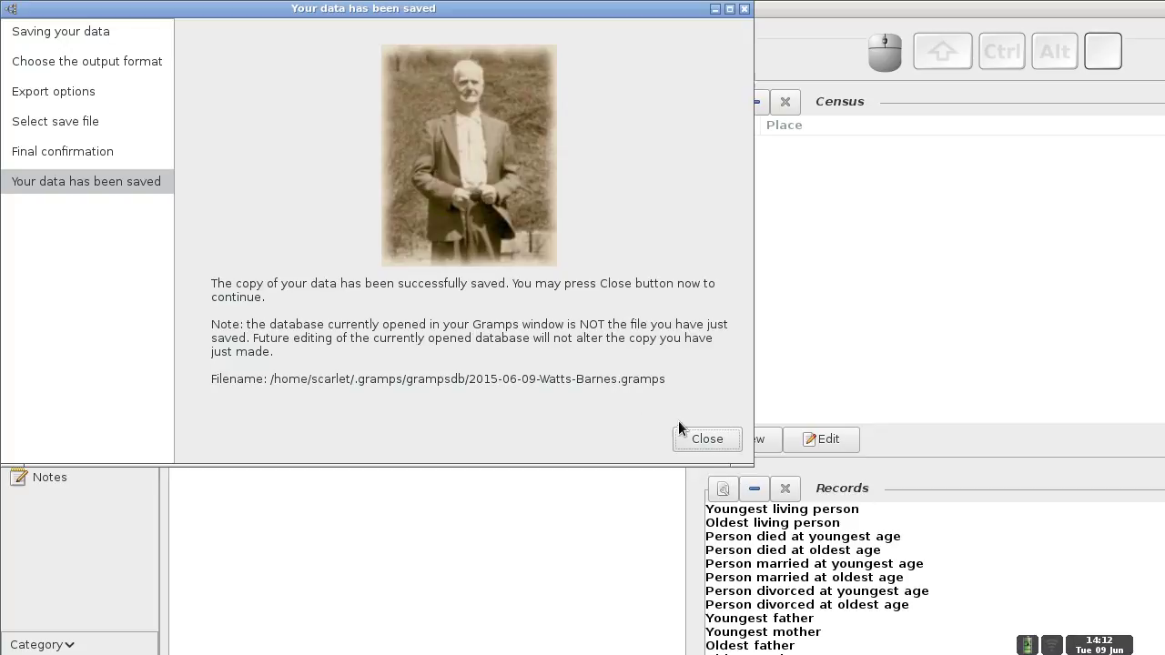
pyautogui.click(698, 439)
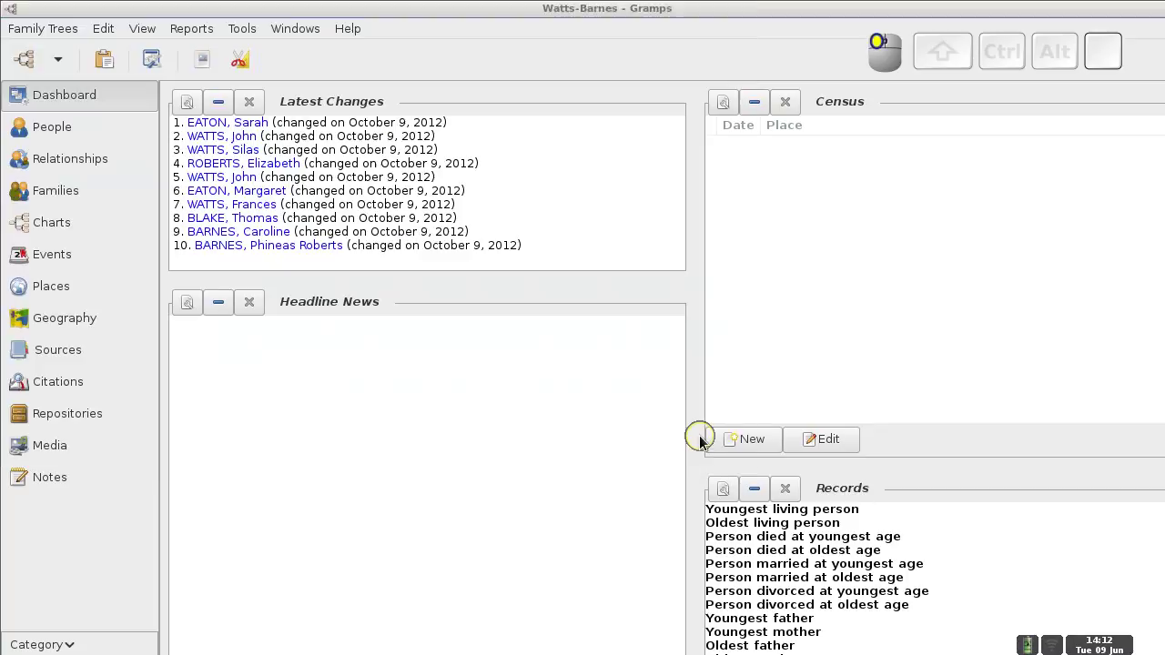
pyautogui.click(39, 30)
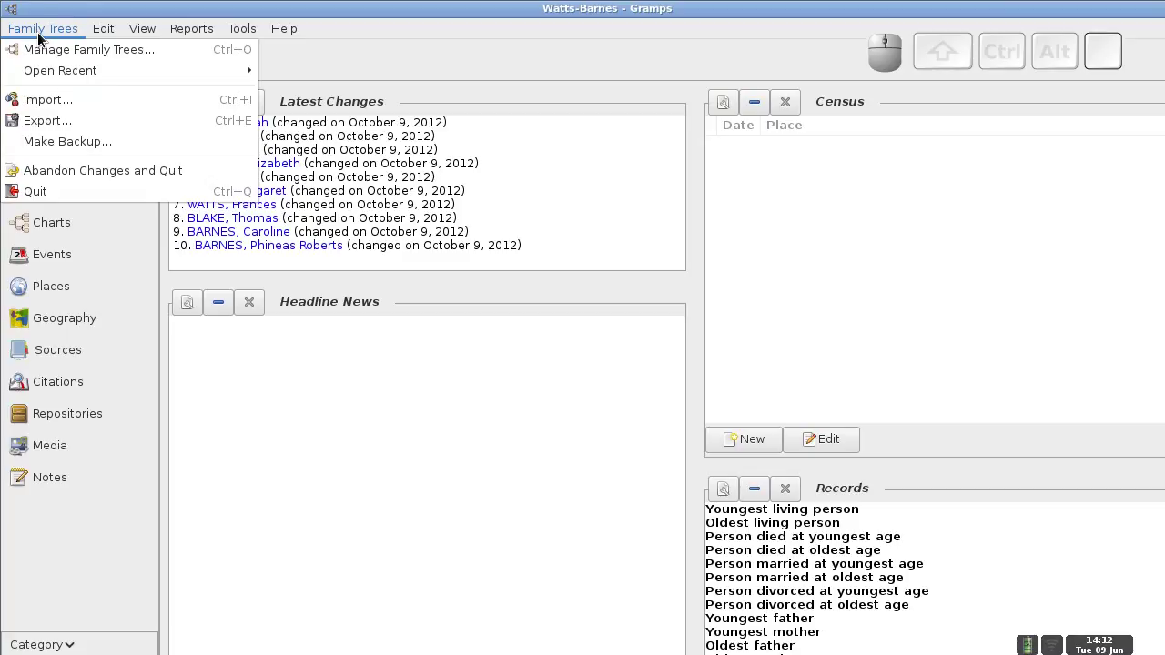
pyautogui.click(48, 120)
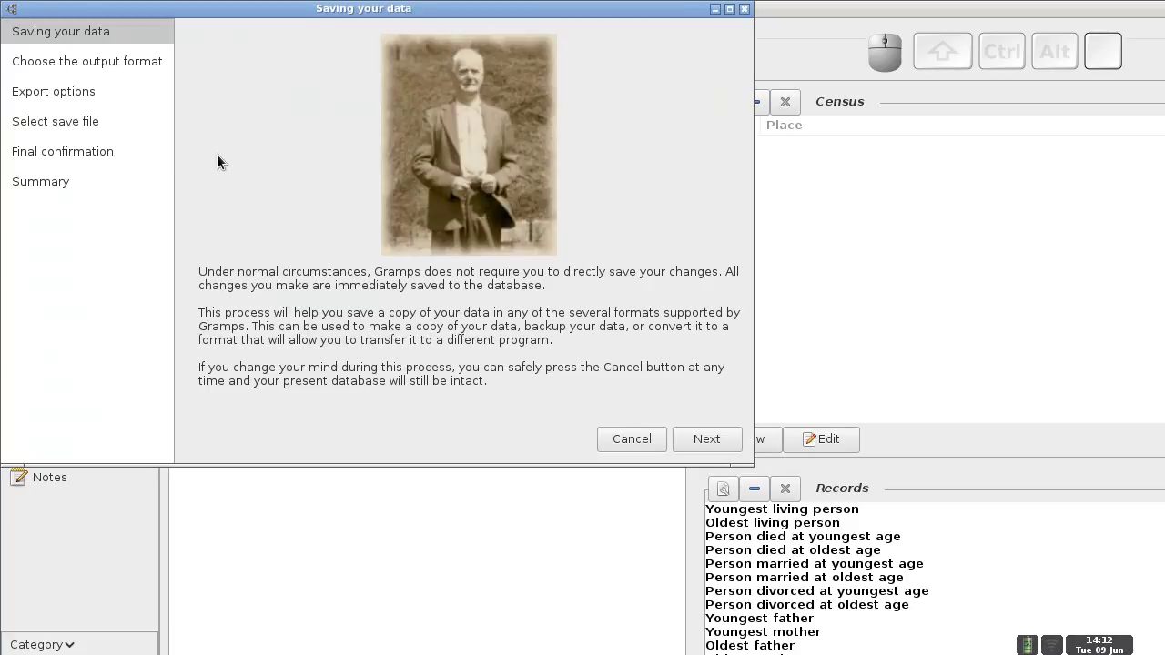
pyautogui.click(712, 441)
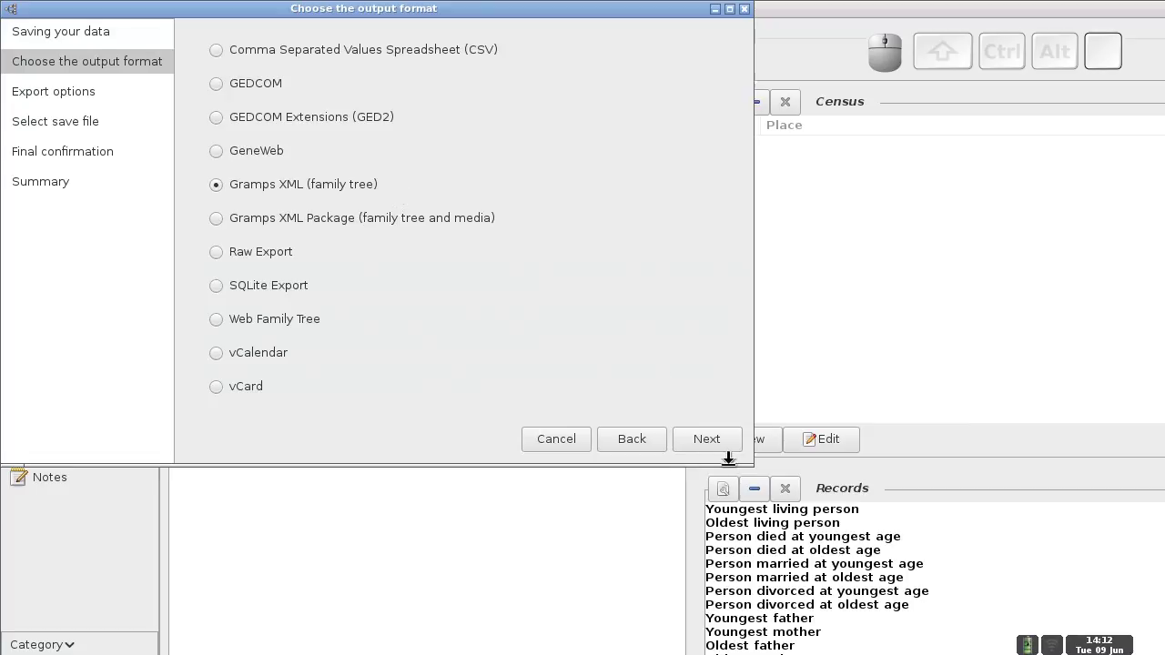
pyautogui.click(724, 442)
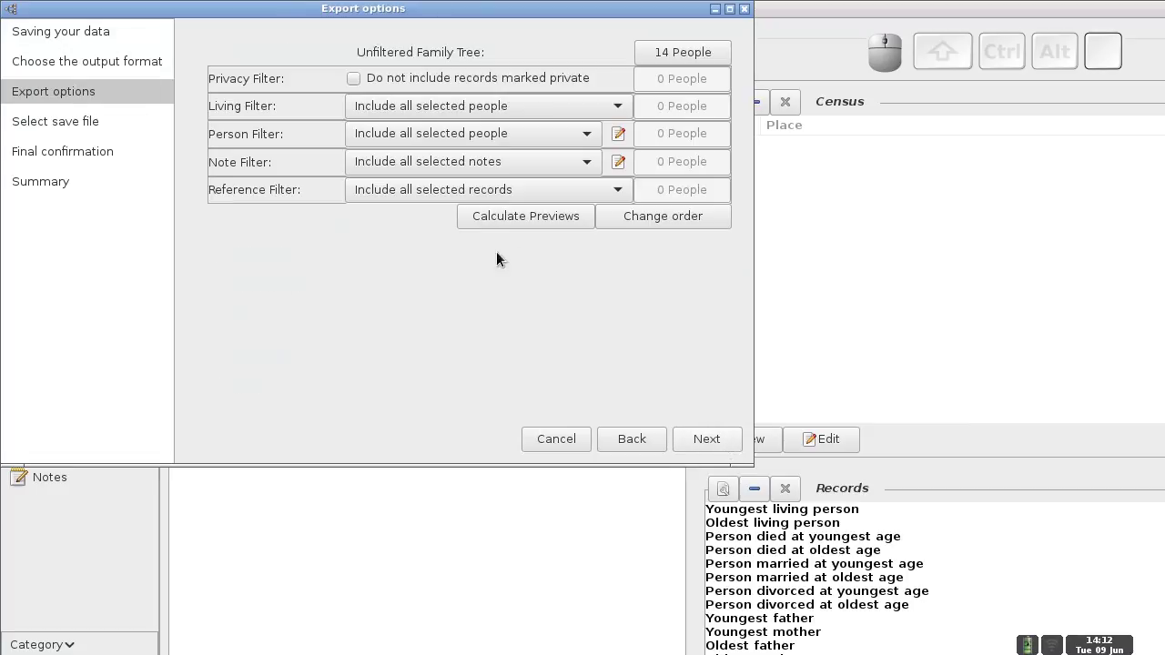
pyautogui.click(552, 214)
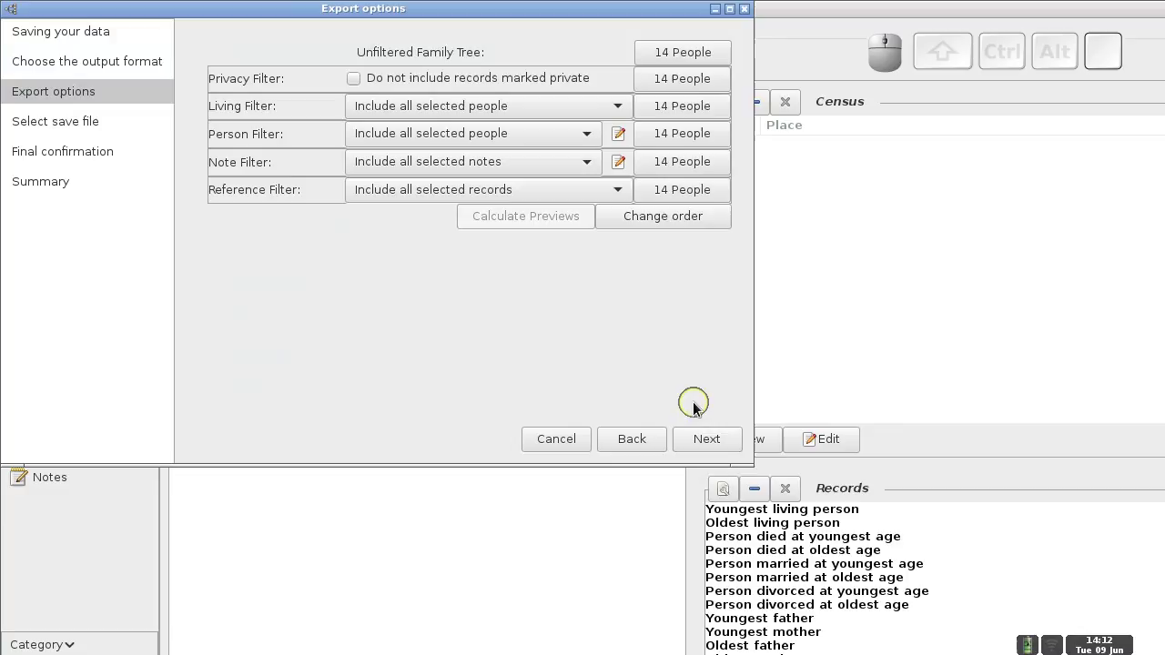
pyautogui.click(707, 440)
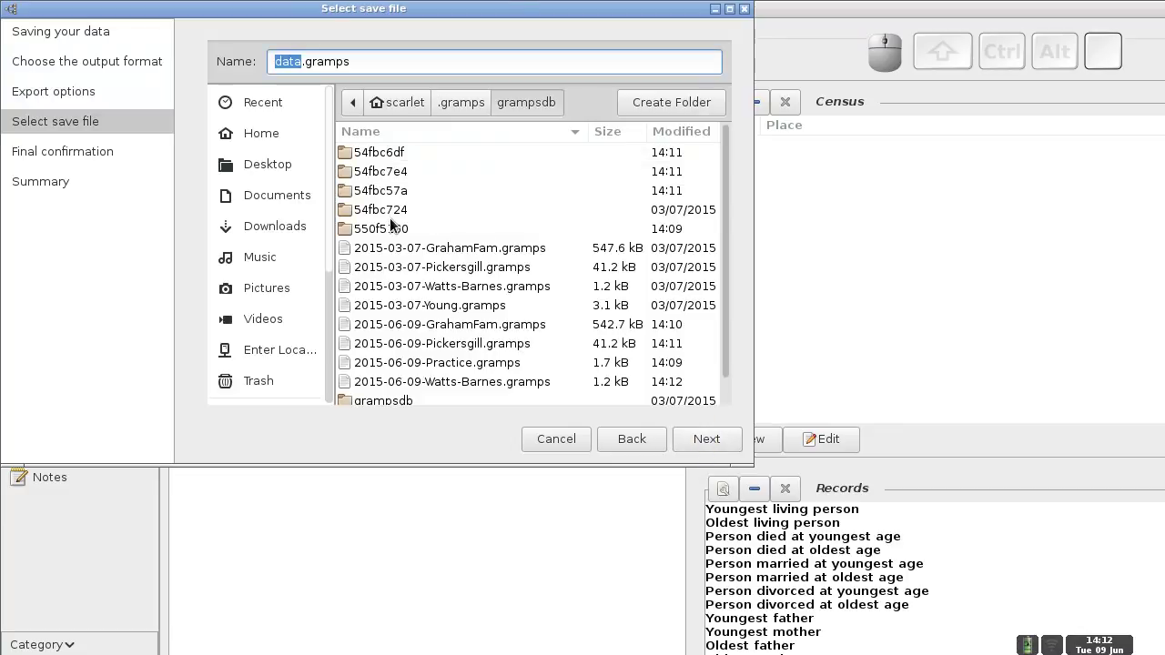
pyautogui.click(300, 59)
pyautogui.moveTo(297, 12); pyautogui.dragTo(494, 158)
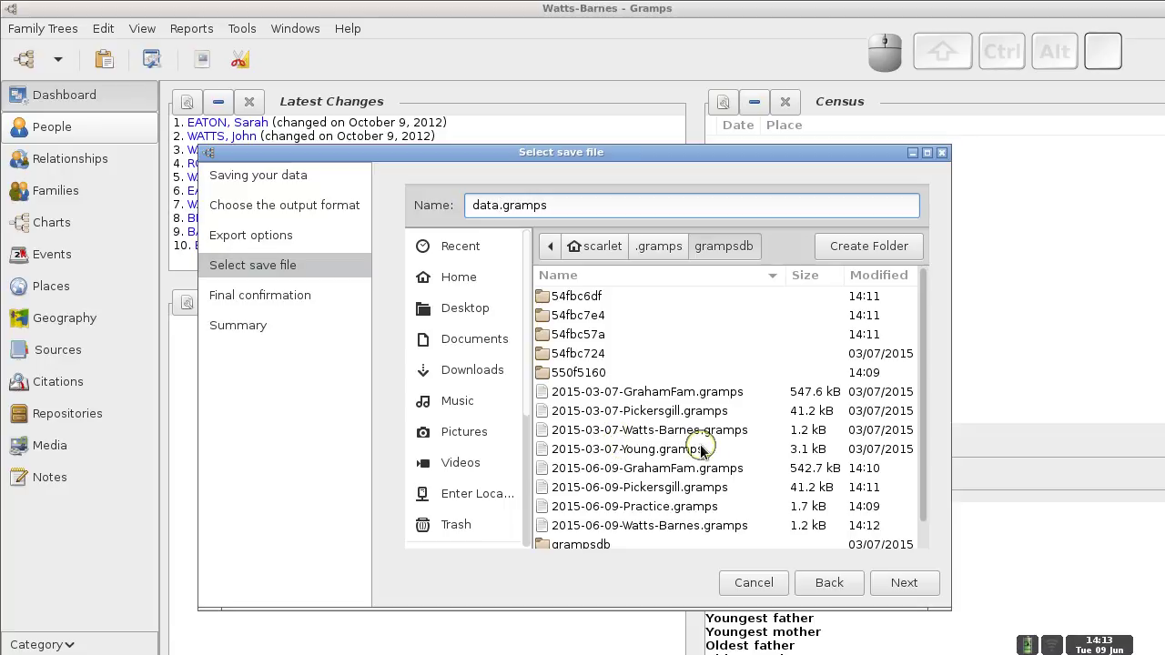
pyautogui.click(763, 583)
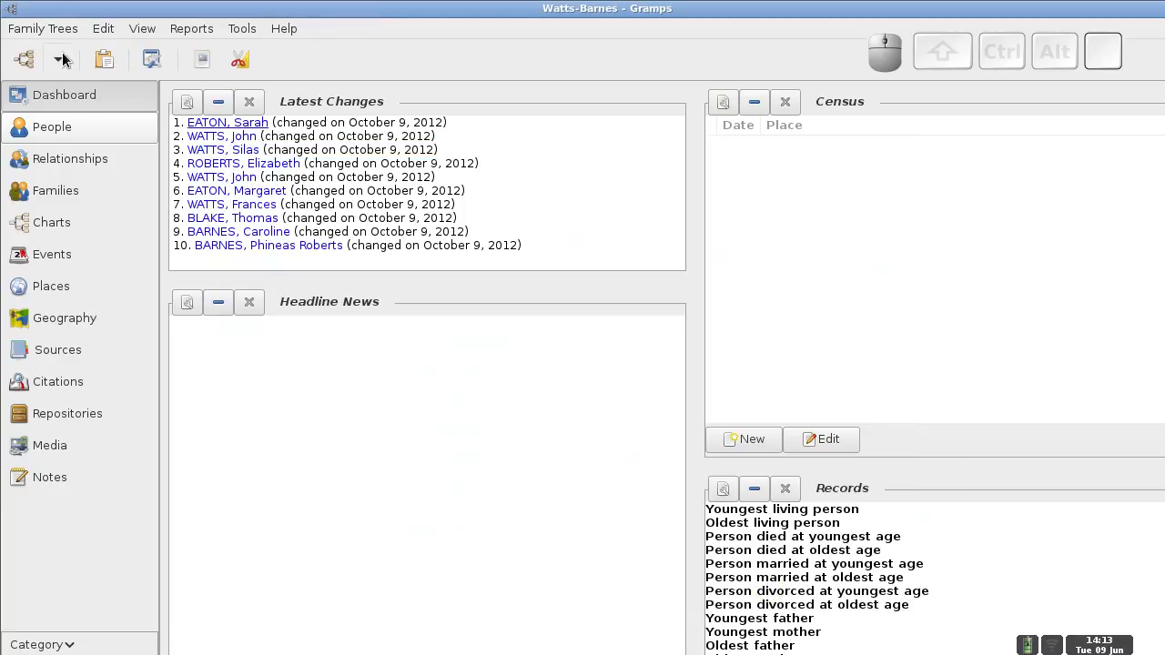
# - Load The Young Show from the recently used family trees list
pyautogui.click(47, 30)
pyautogui.moveTo(57, 73)
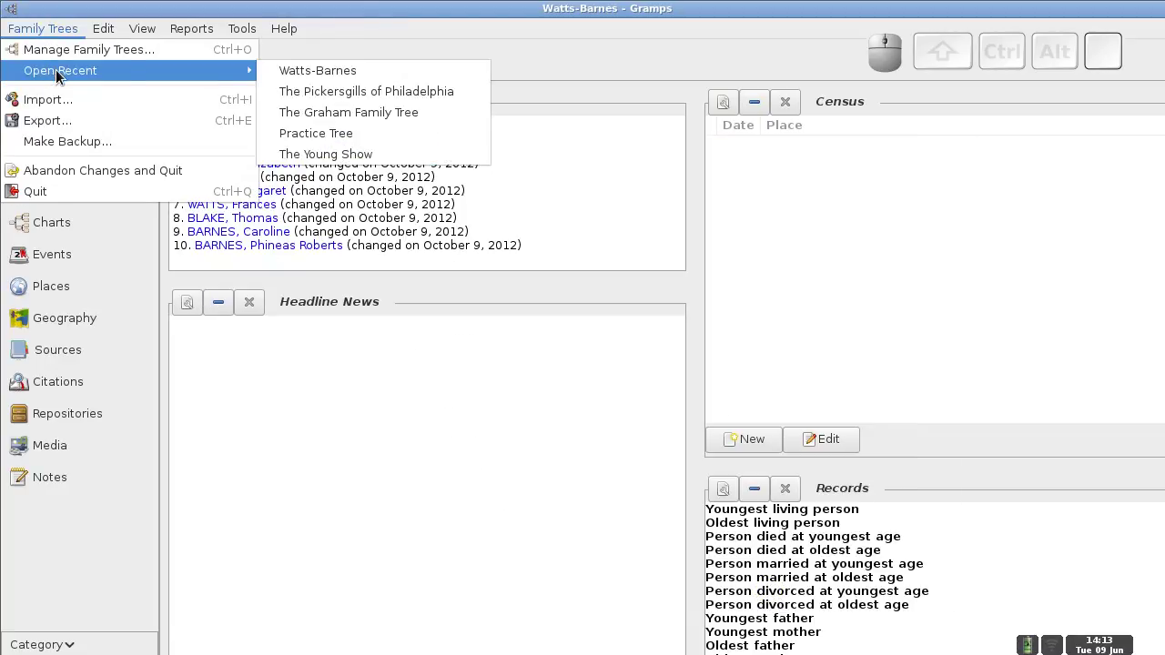
pyautogui.click(355, 154)
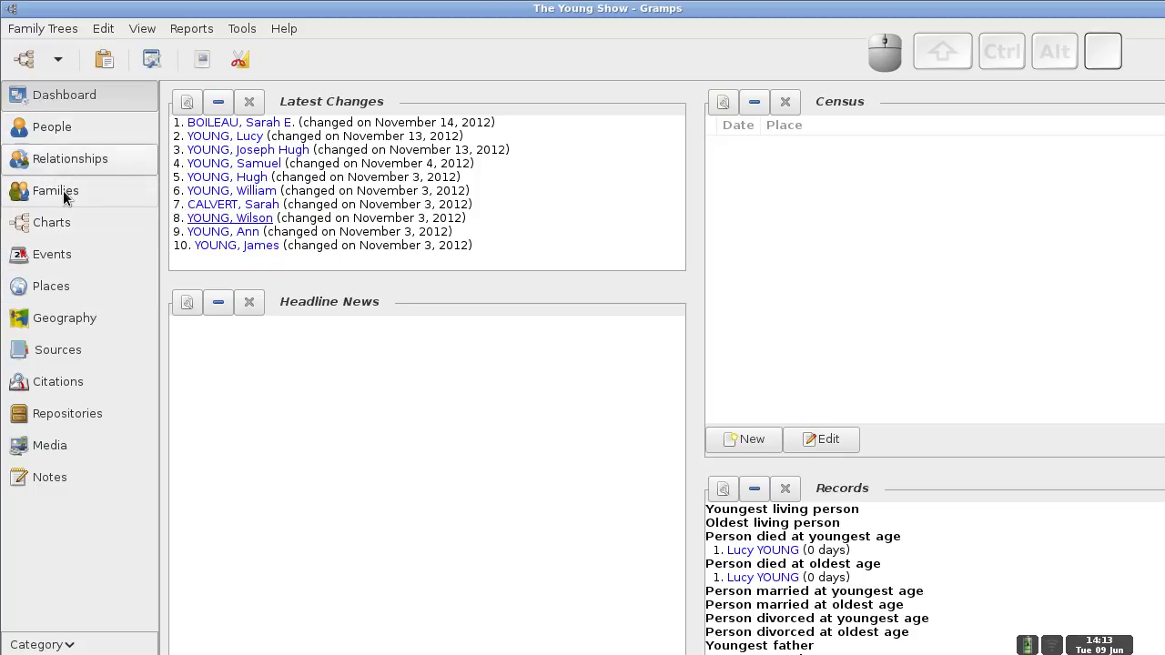
pyautogui.click(45, 28)
# - Start exporting The Young Show as Gramps XML and calculate the export previews
pyautogui.click(53, 127)
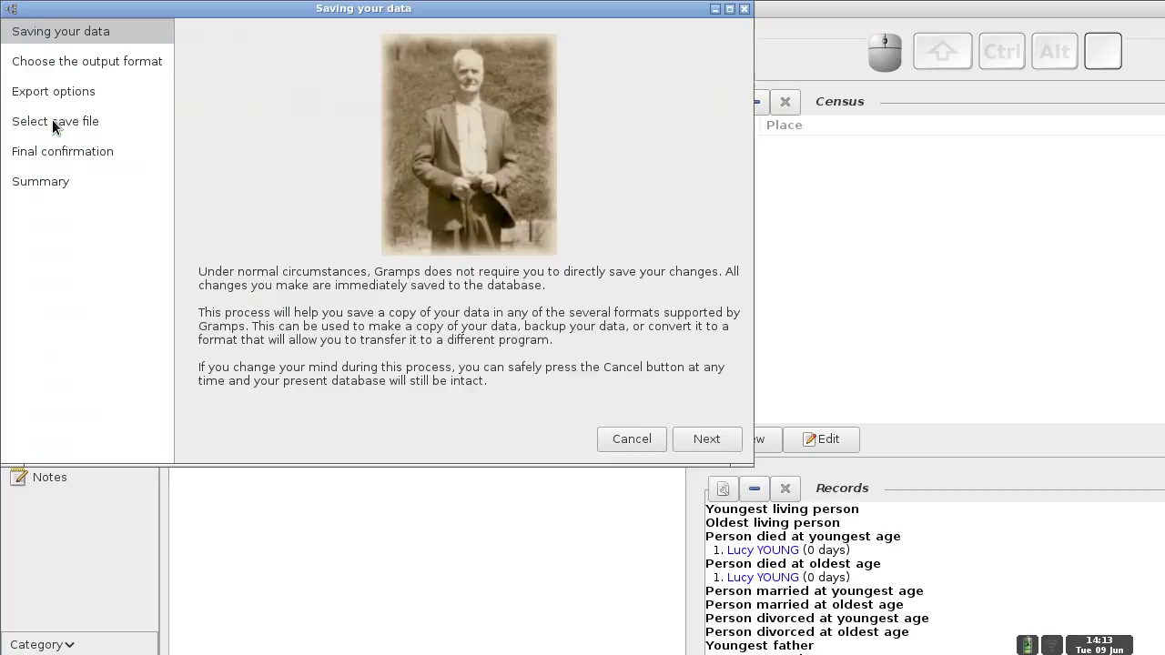
pyautogui.click(716, 438)
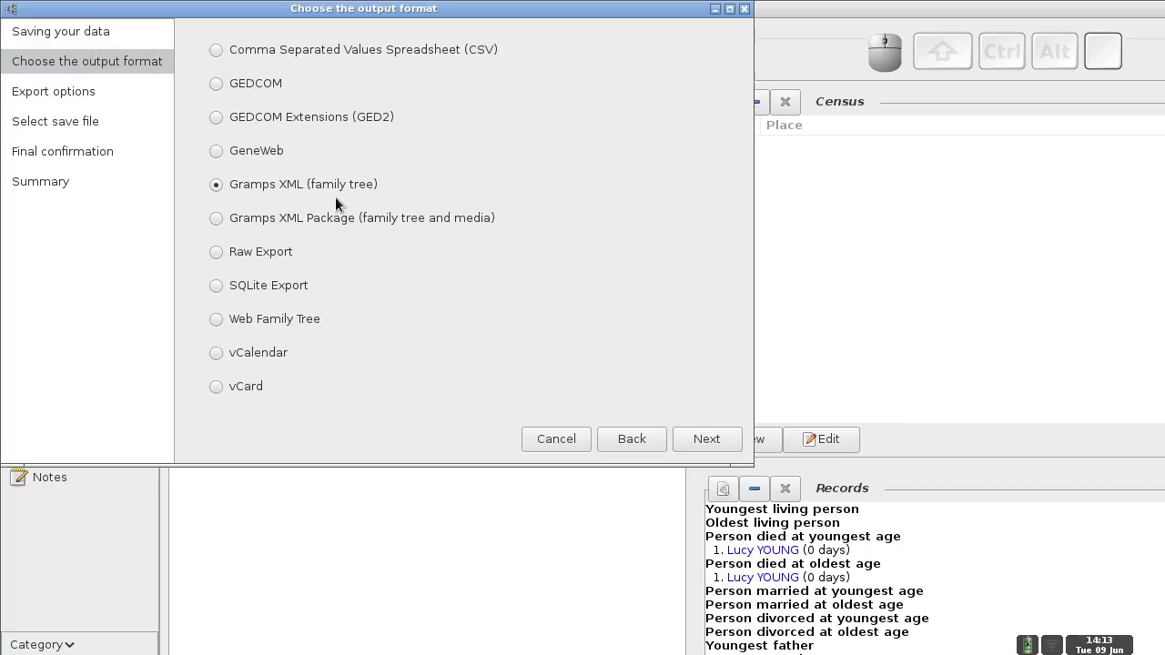
pyautogui.click(711, 439)
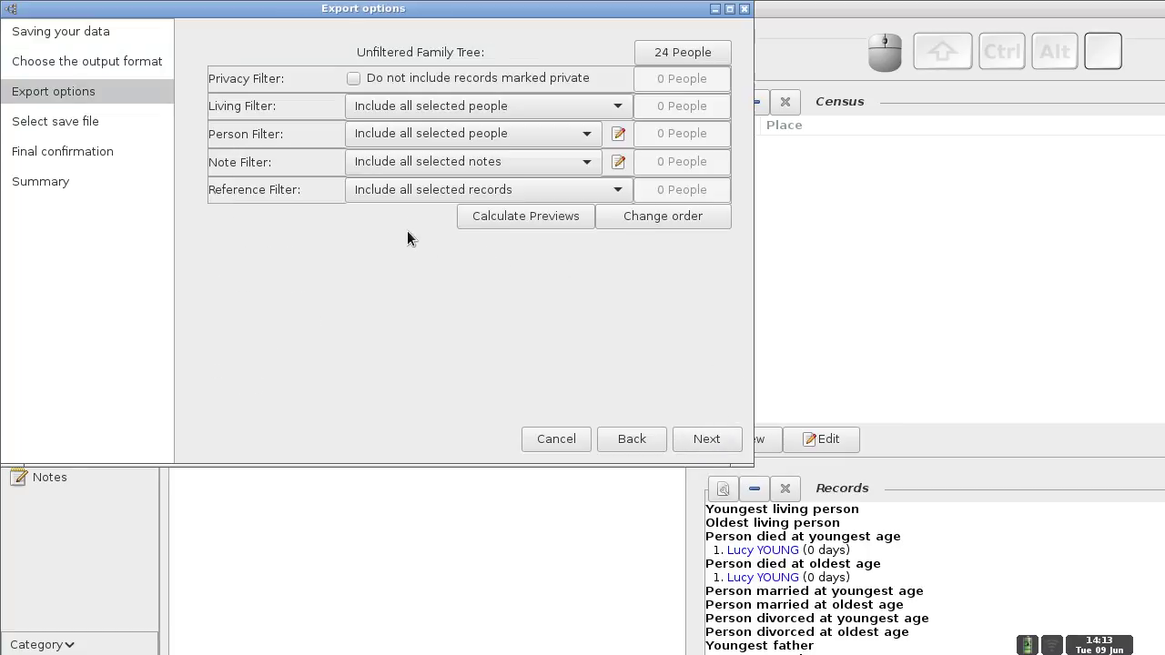
pyautogui.click(528, 217)
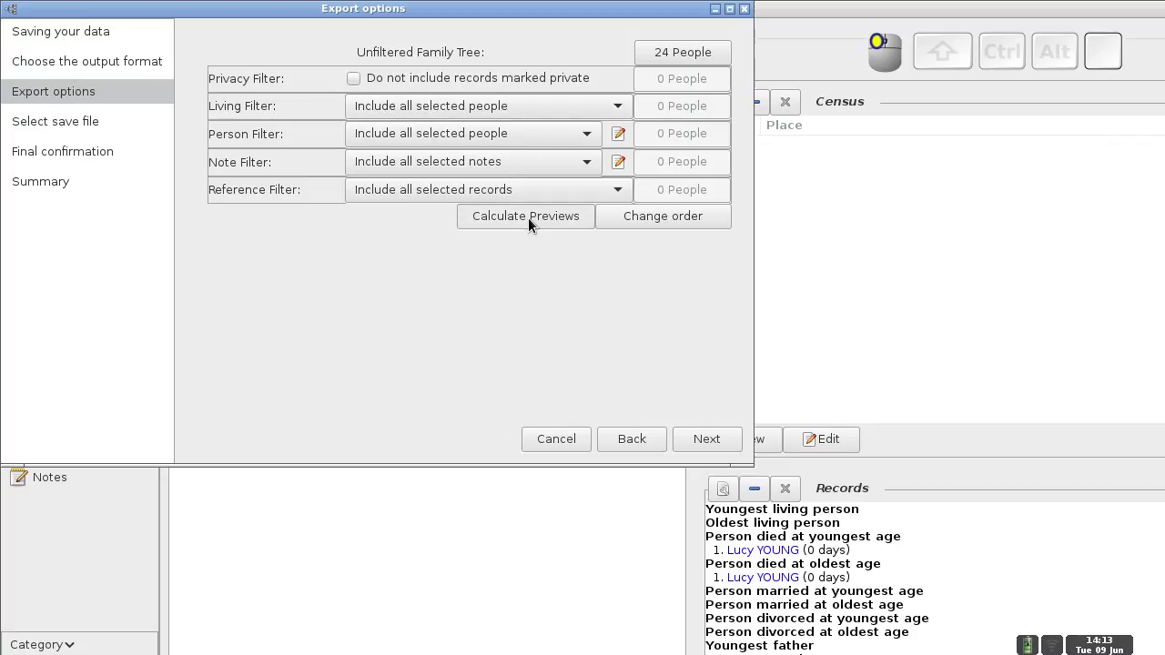
pyautogui.click(703, 440)
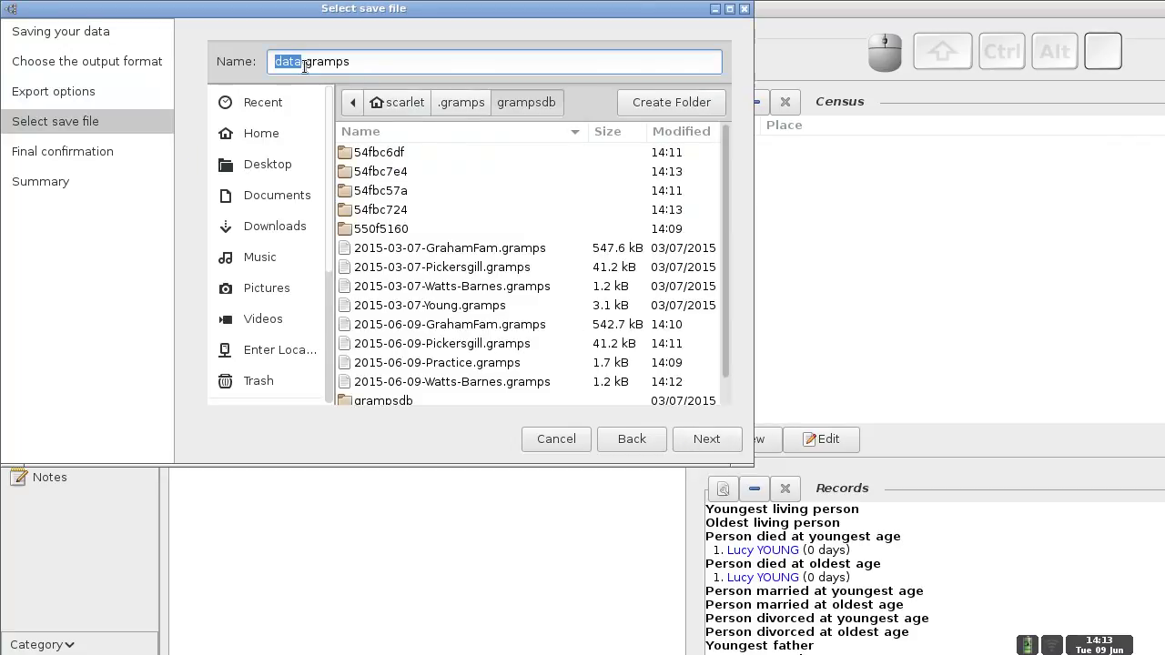
# - Name the export file 2015-06-09-Young.gramps, apply it, and close the confirmation
pyautogui.write('2105')
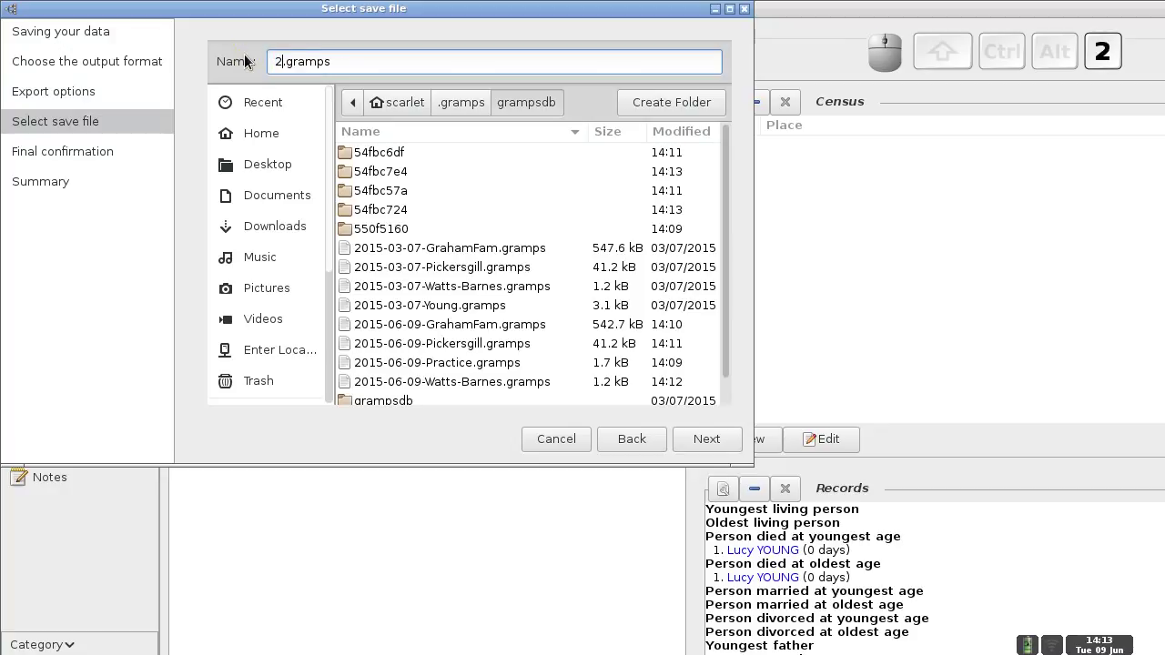
pyautogui.press('BackSpace')
pyautogui.press('BackSpace')
pyautogui.press('BackSpace')
pyautogui.write('015-')
pyautogui.write('06-09')
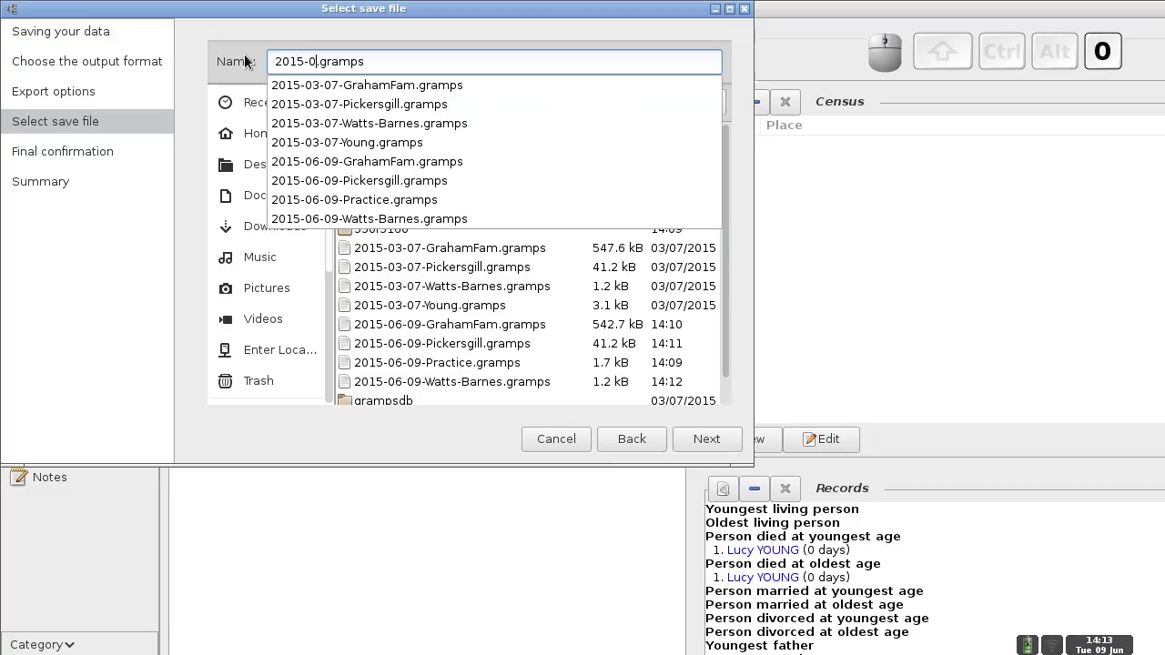
pyautogui.write('-')
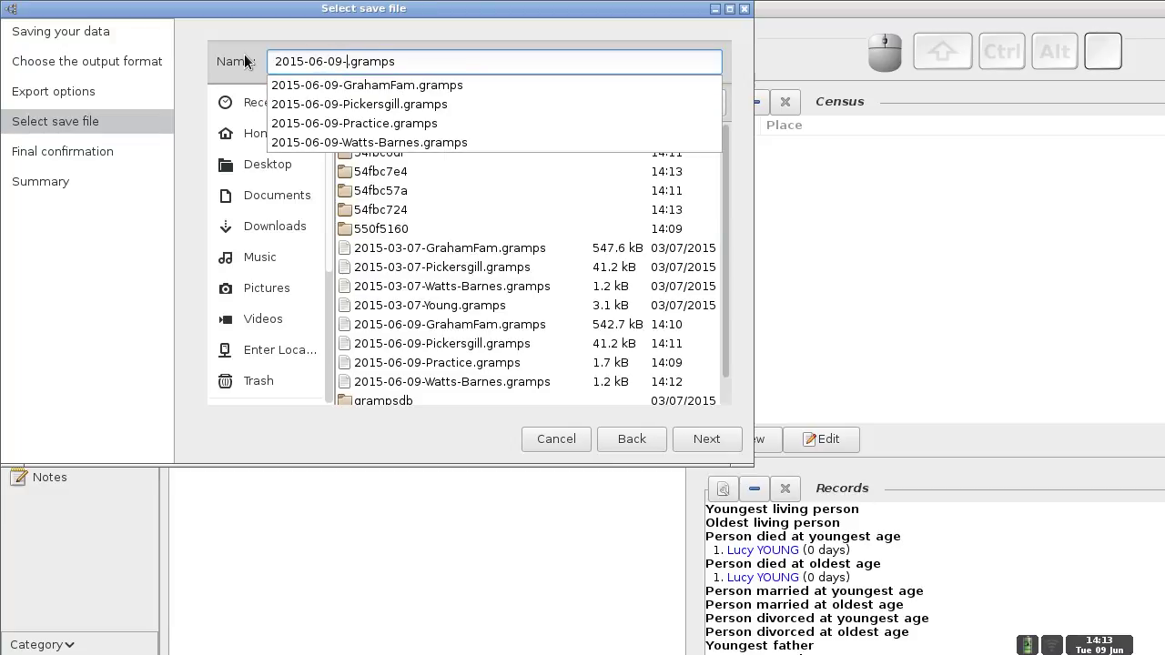
pyautogui.write('Young')
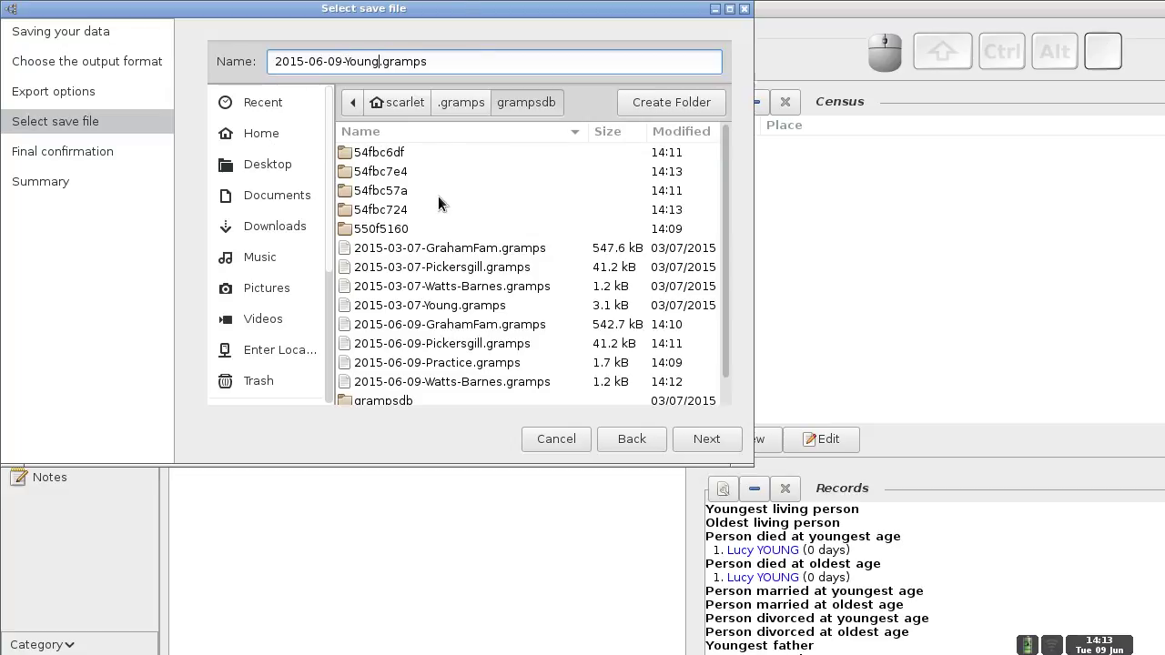
pyautogui.click(707, 440)
pyautogui.click(702, 443)
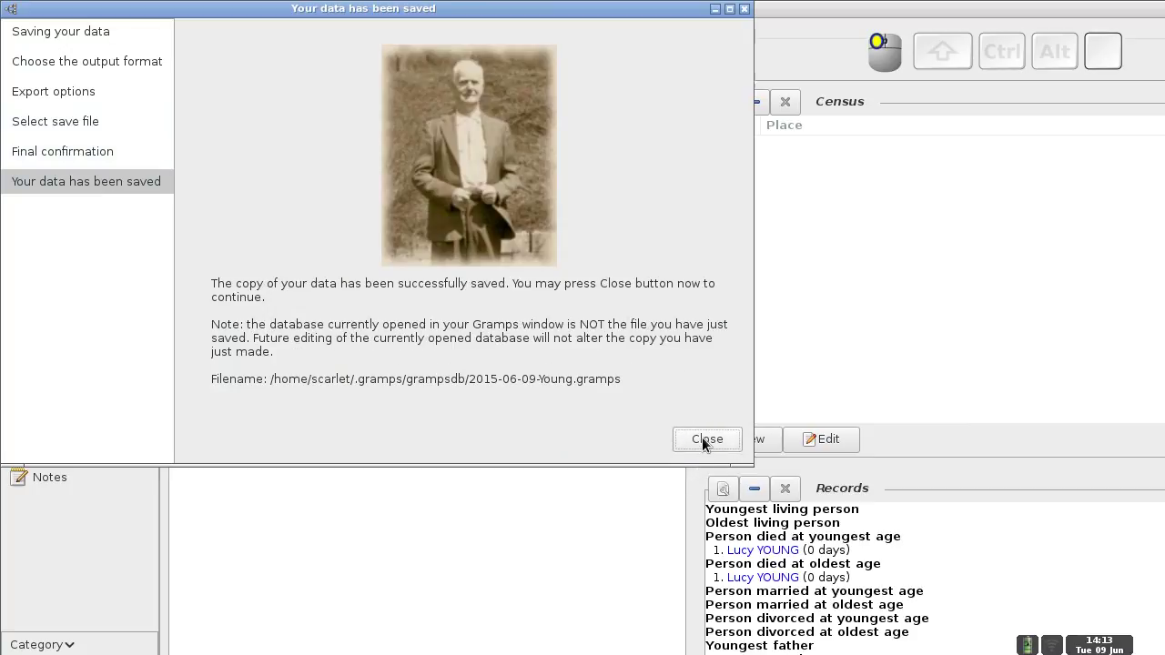
pyautogui.click(702, 438)
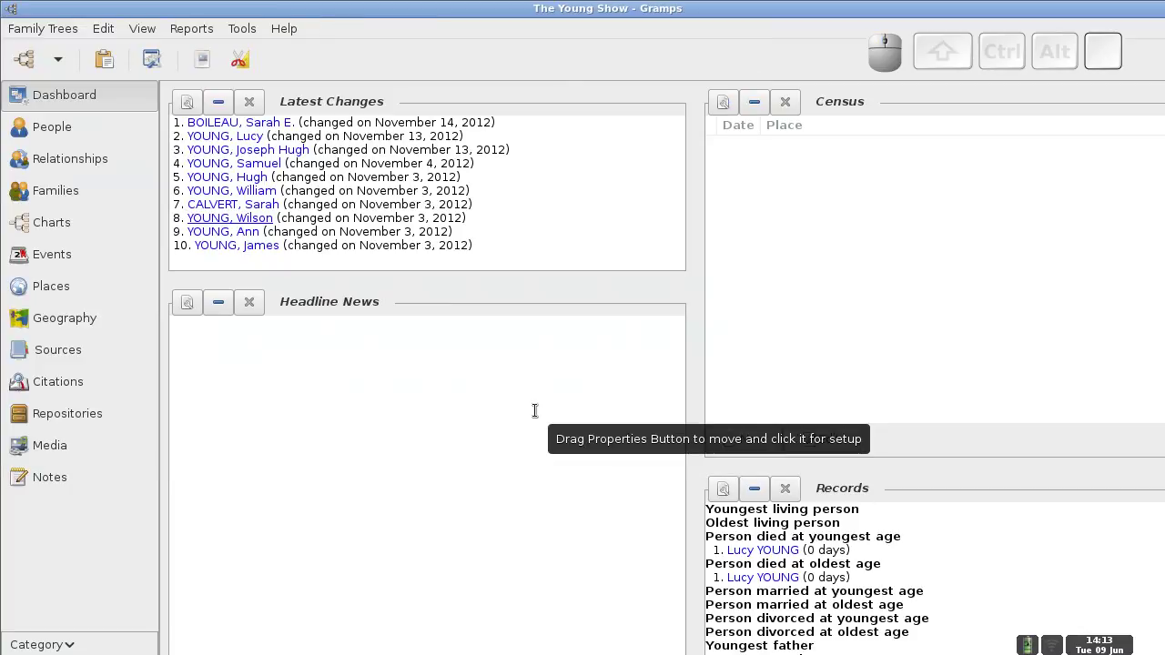
pyautogui.hotkey('ctrl', 'alt')
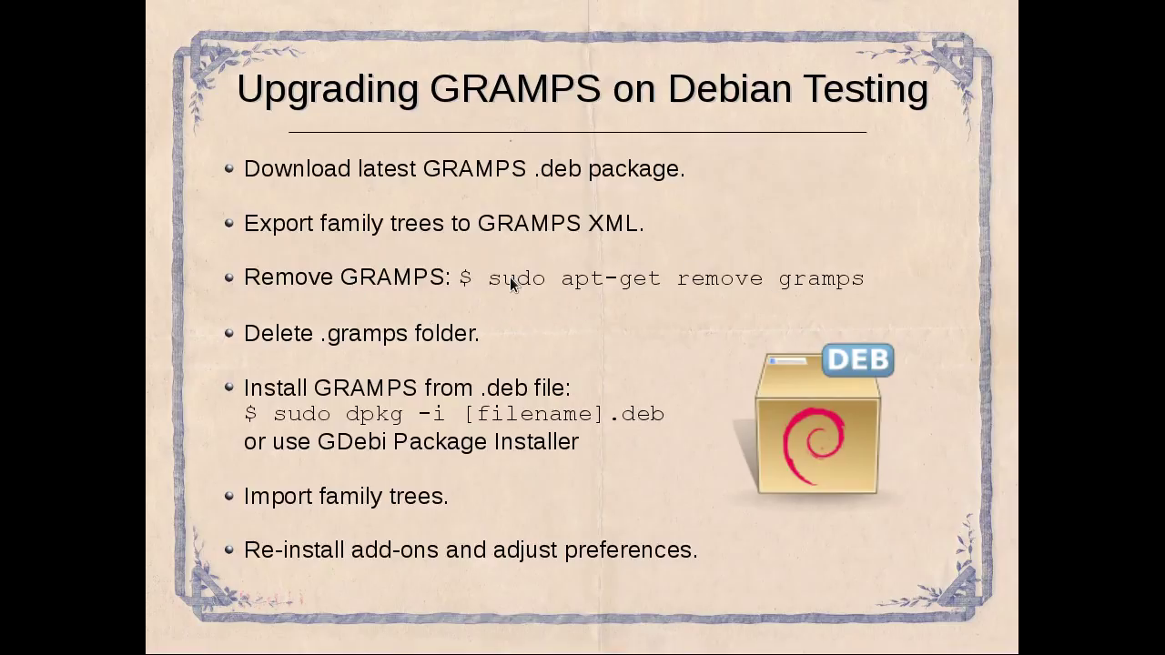
pyautogui.hotkey('ctrl', 'alt', 'Right')
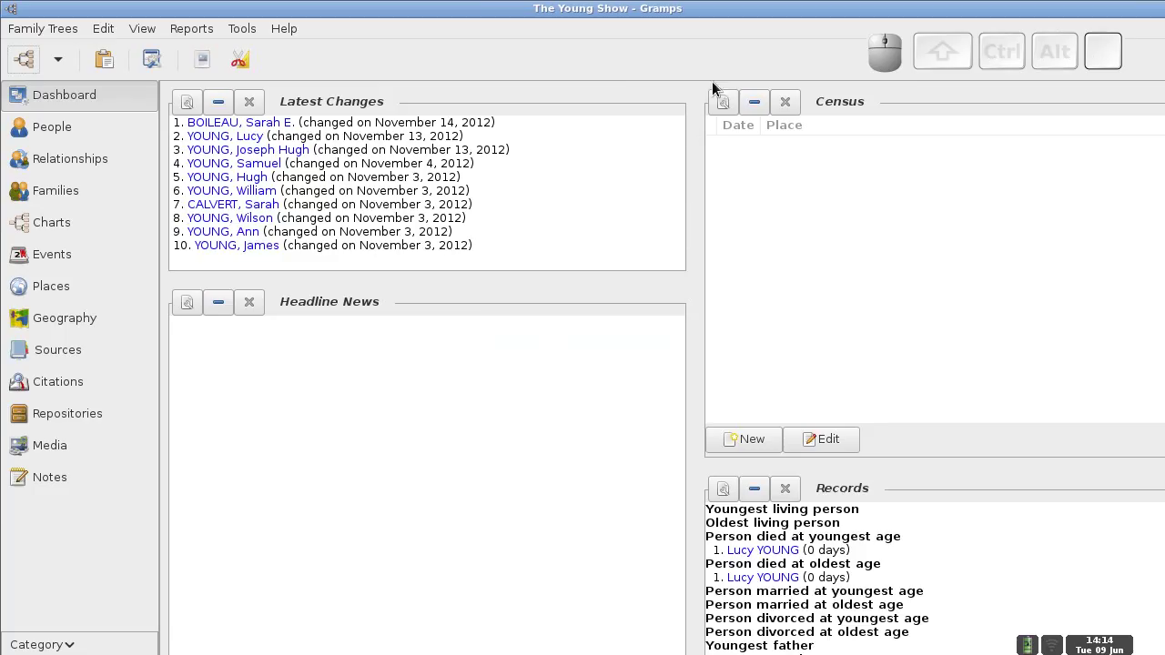
# - Shift the Gramps window slightly left, then close Gramps to reveal the desktop
pyautogui.click(762, 19)
pyautogui.press('alt')
pyautogui.moveTo(762, 18); pyautogui.dragTo(670, 21)
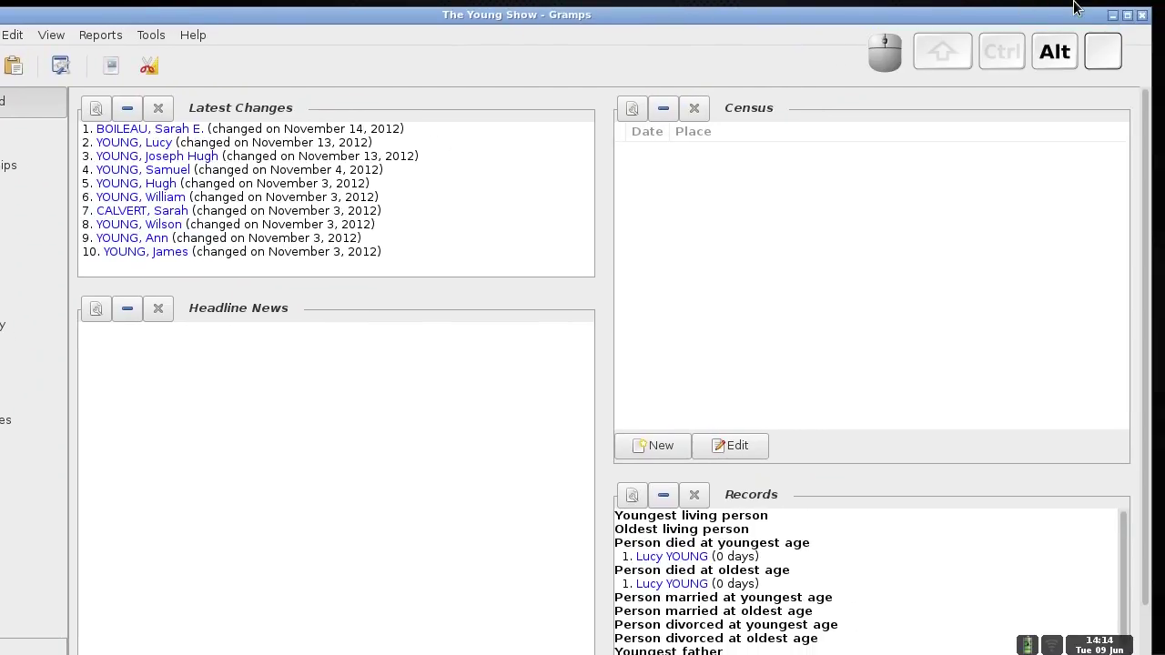
pyautogui.click(1143, 18)
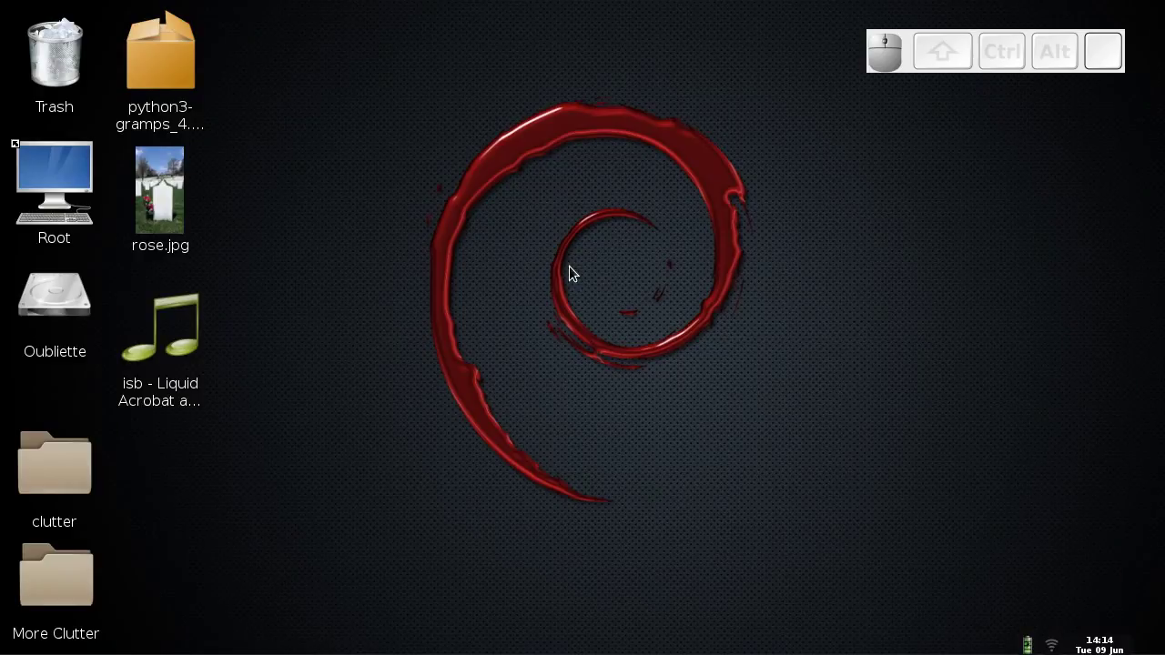
pyautogui.moveTo(510, 652)
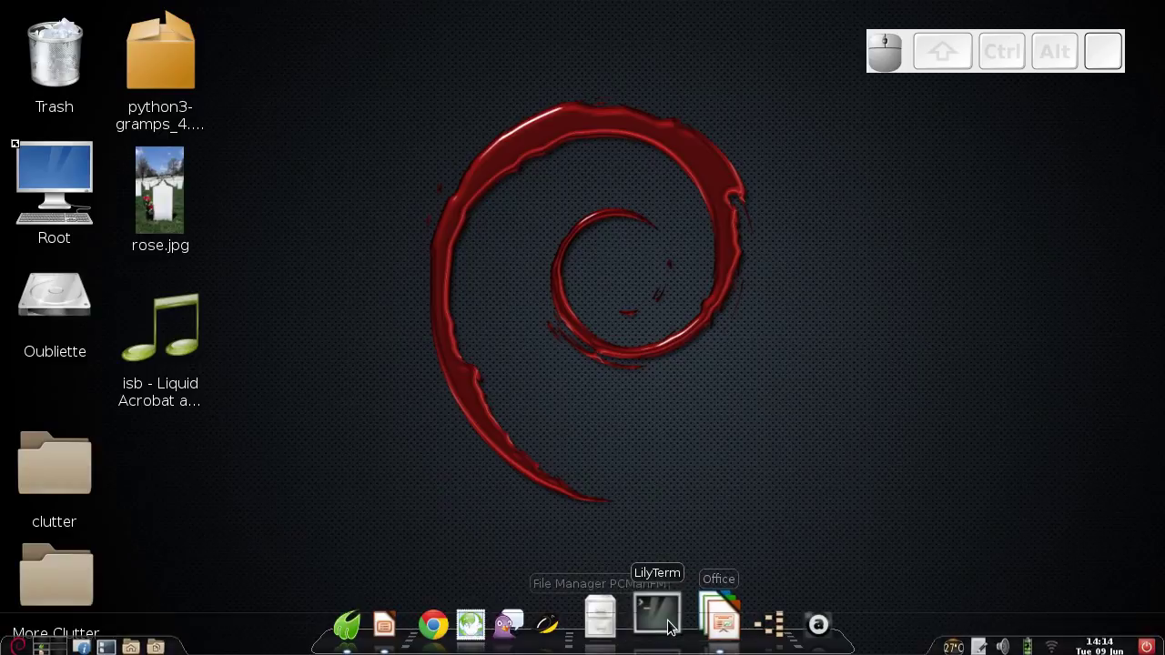
# - Open LilyTerm, centre it, and run sudo apt-get remove --purge gramps
pyautogui.click(670, 626)
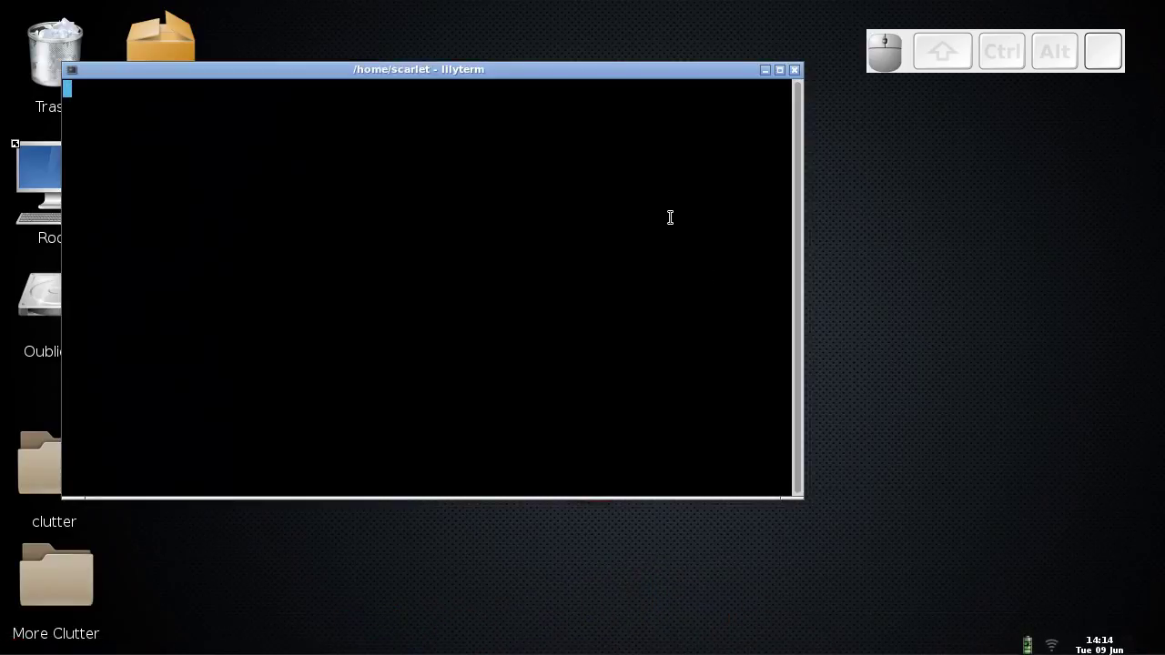
pyautogui.moveTo(426, 71); pyautogui.dragTo(628, 152)
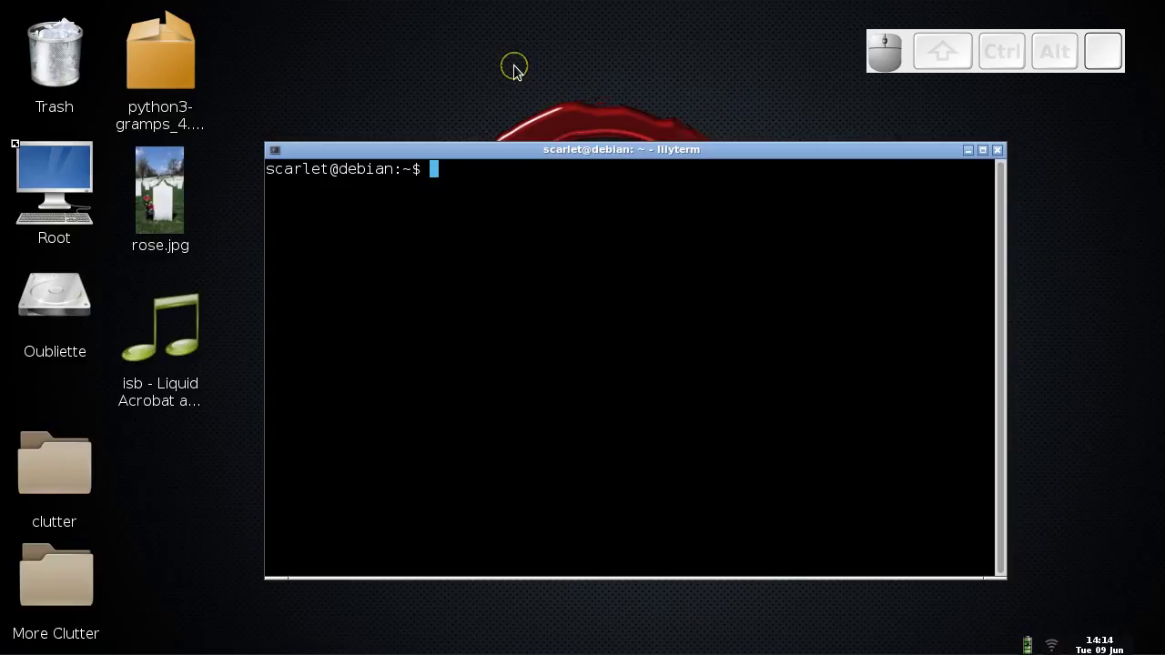
pyautogui.write('sudo apt-')
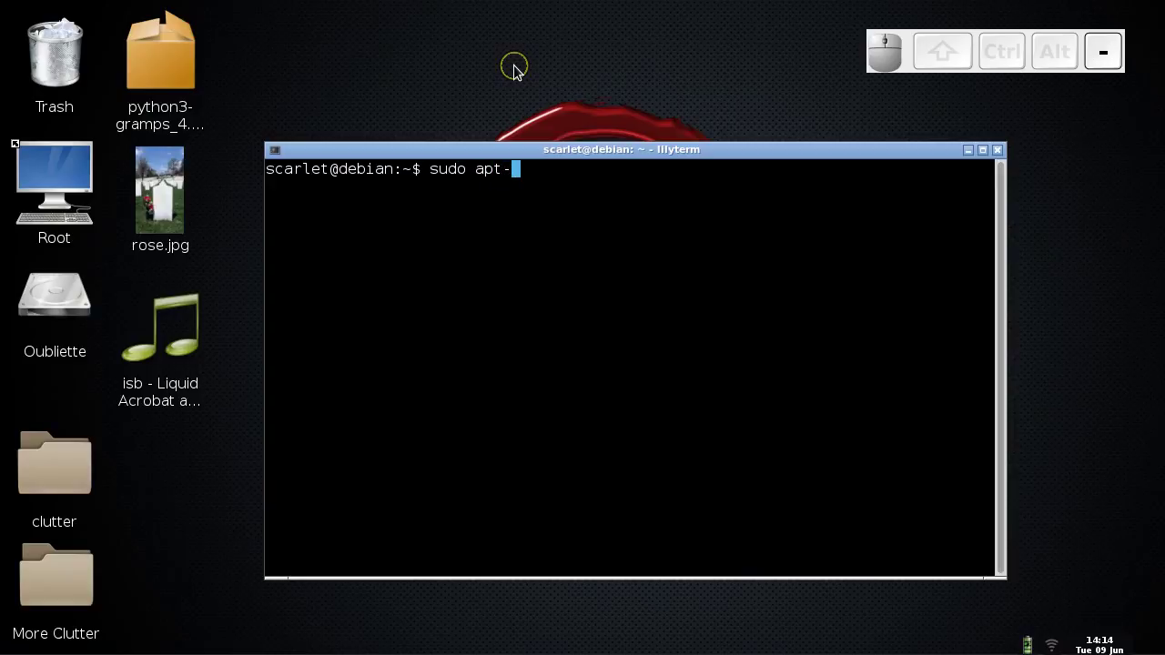
pyautogui.write('get remove gramps')
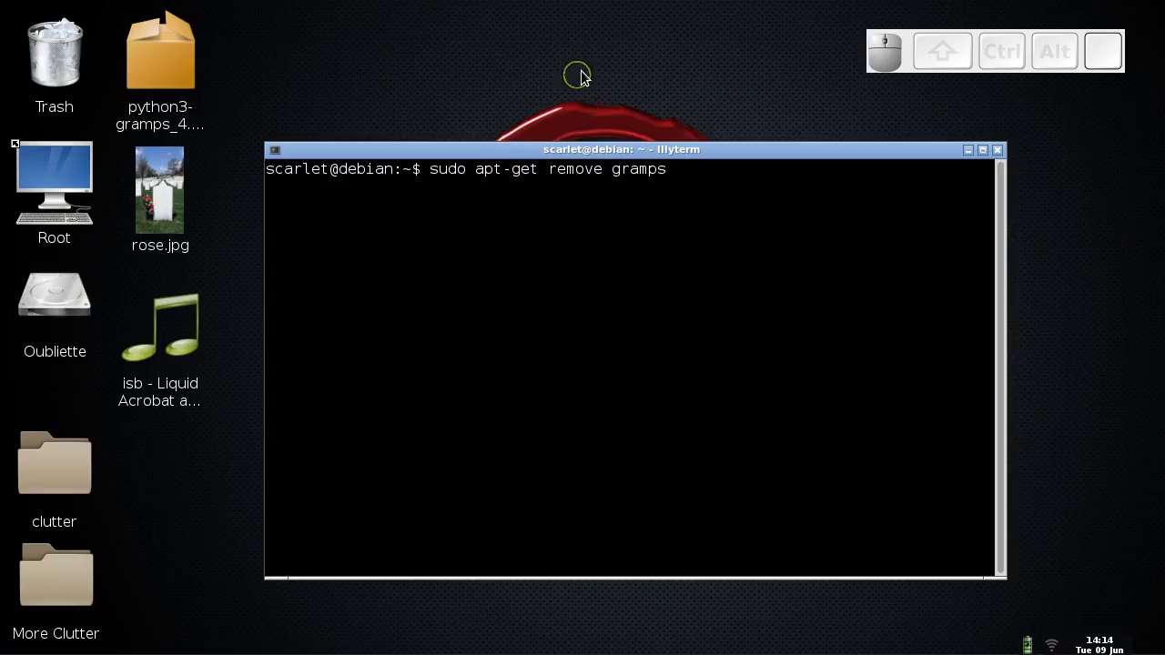
pyautogui.press('Left')
pyautogui.press('Left')
pyautogui.press('Left')
pyautogui.press('Left')
pyautogui.press('Left')
pyautogui.press('Left')
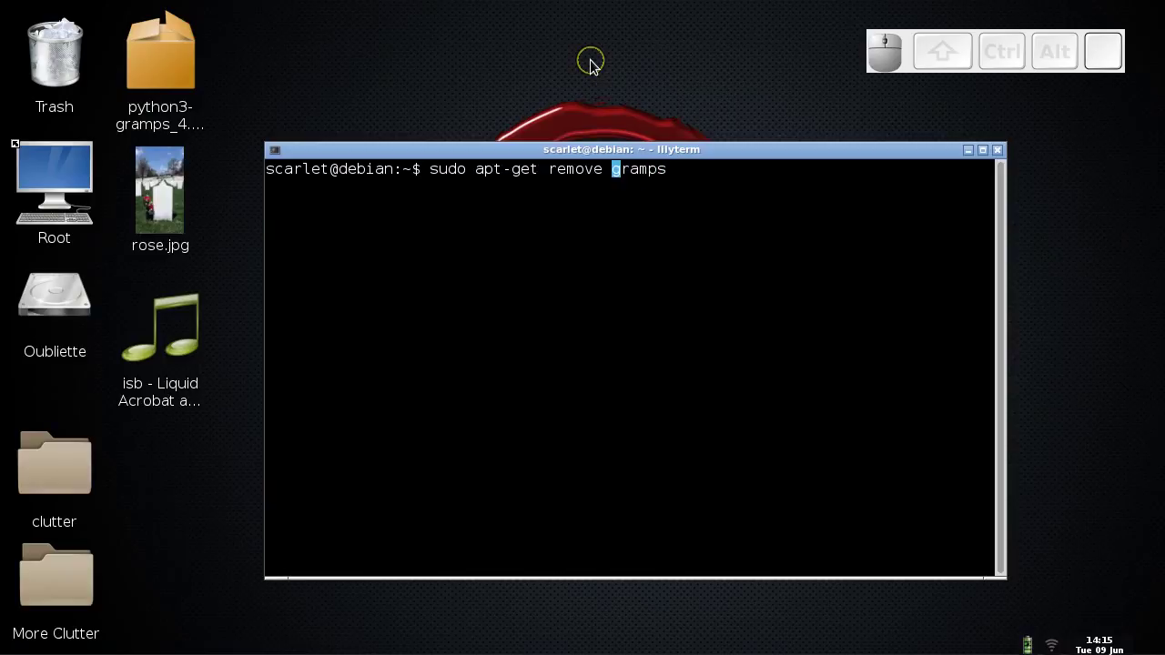
pyautogui.write('--')
pyautogui.write('purge')
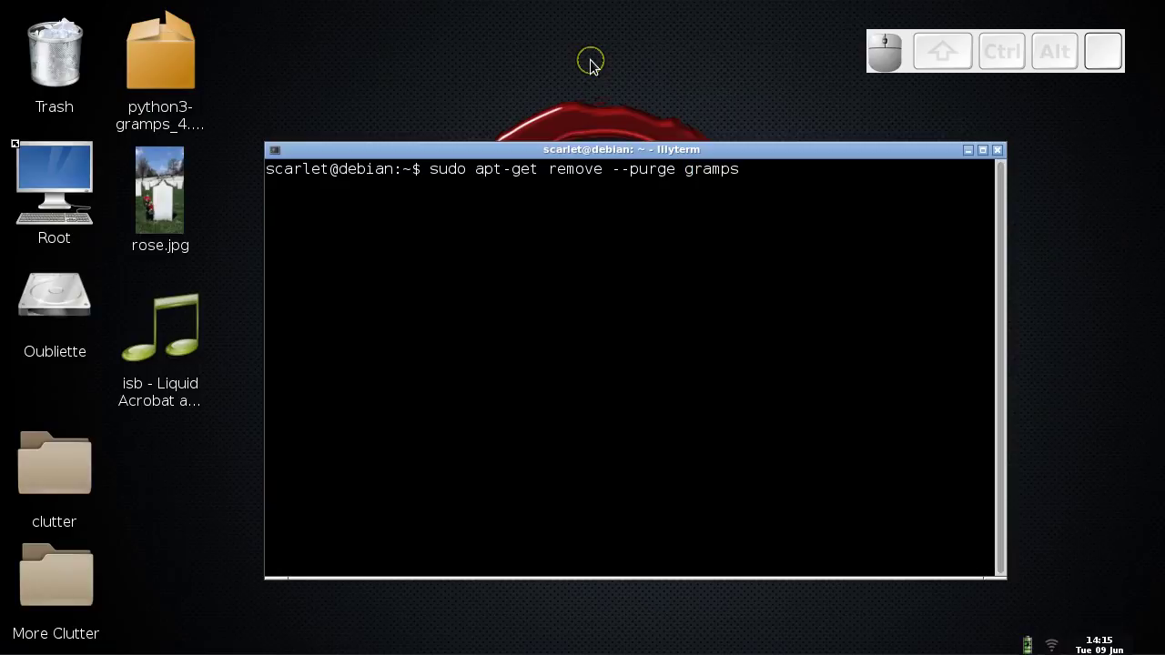
pyautogui.press('Right')
pyautogui.press('Right')
pyautogui.press('Right')
pyautogui.press('Right')
pyautogui.press('Right')
pyautogui.press('Right')
pyautogui.press('Return')
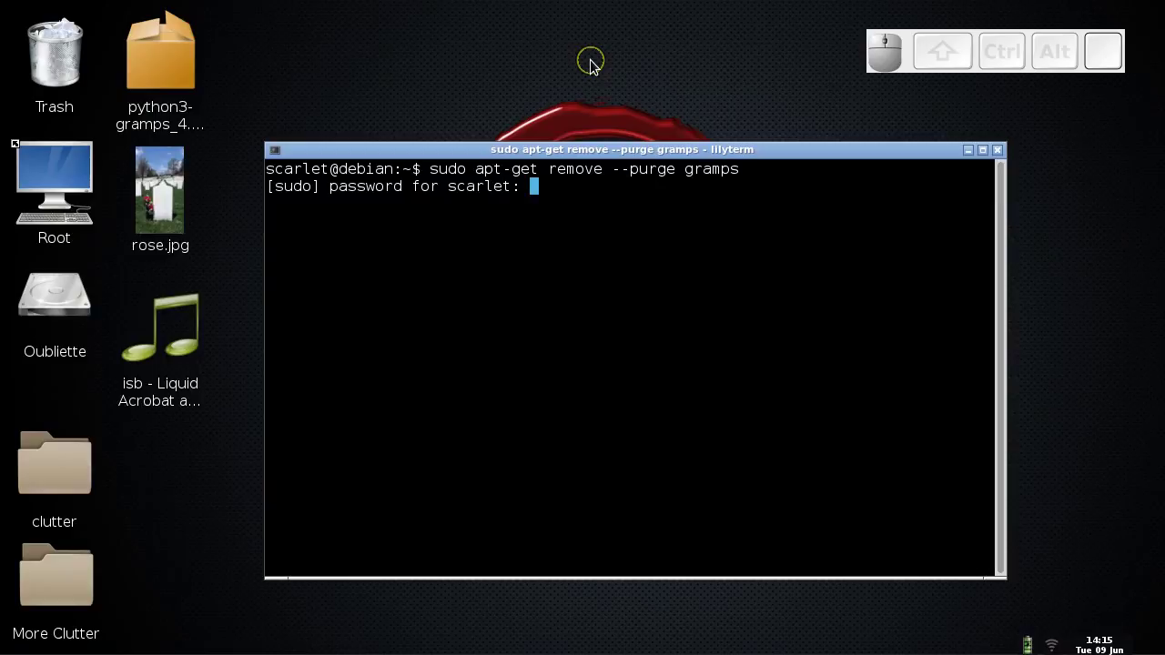
# - Return to the terminal workspace, submit the sudo password, and dismiss the Synapse launcher
pyautogui.moveTo(915, 58); pyautogui.dragTo(1163, 57)
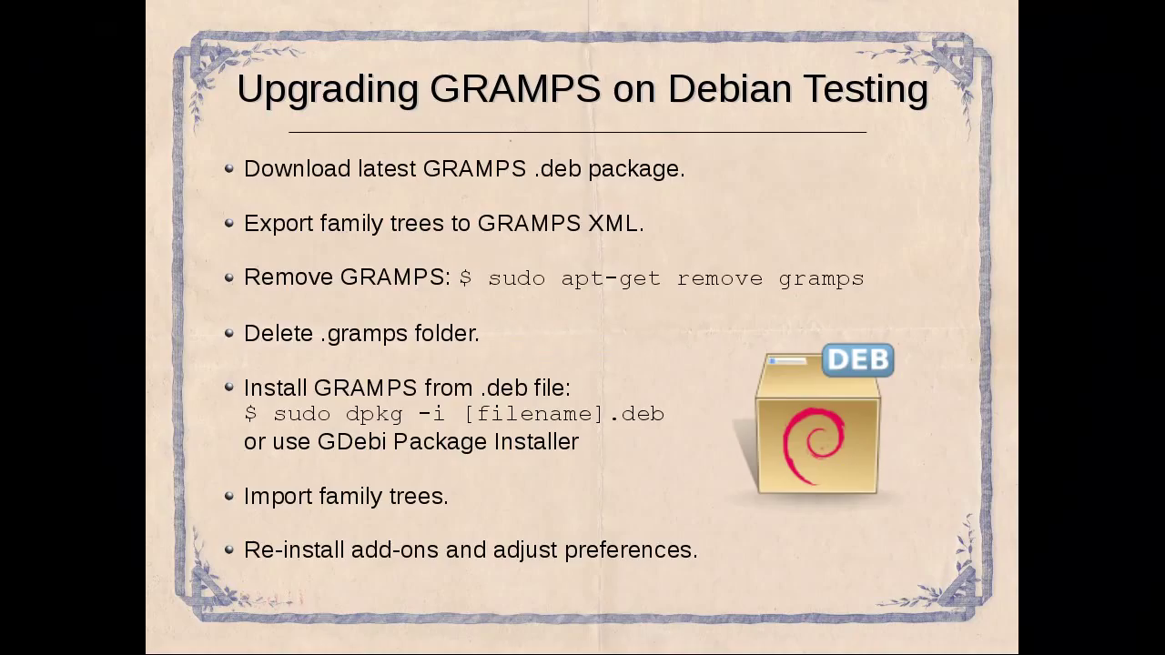
pyautogui.hotkey('ctrl', 'alt', 'Left')
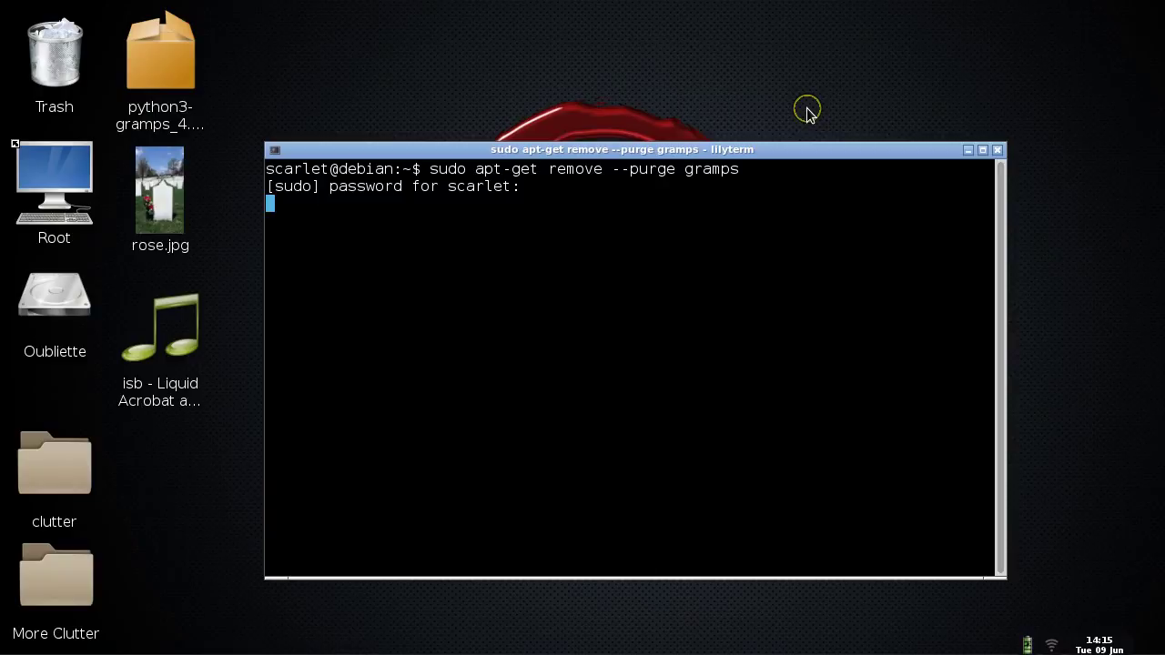
pyautogui.press('Return')
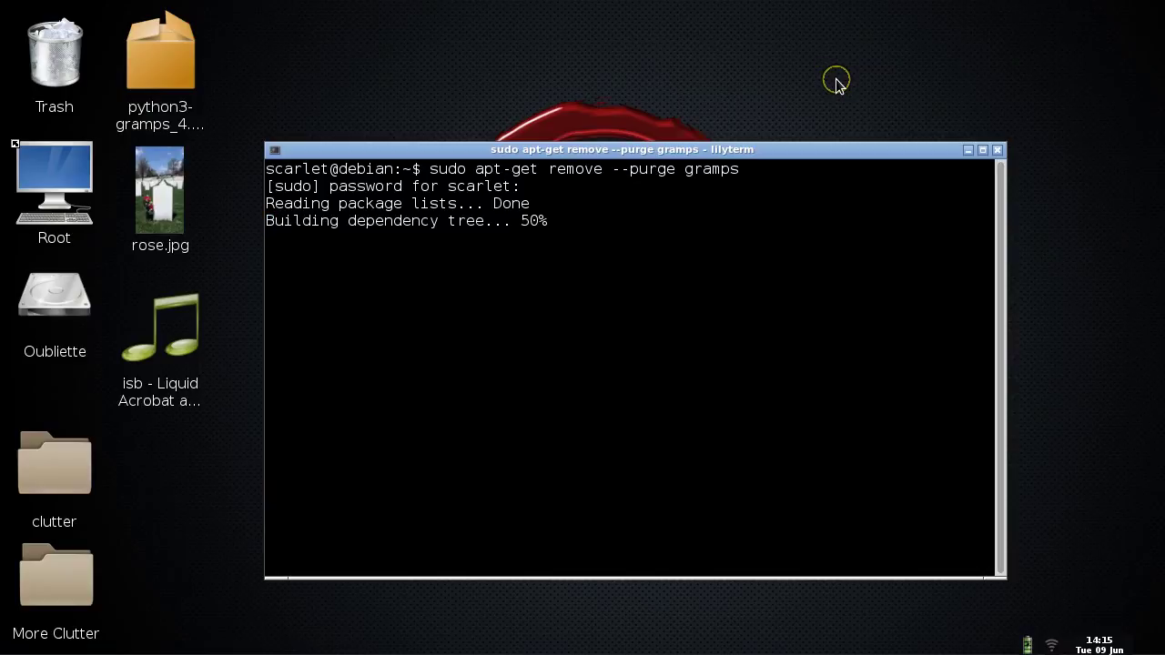
pyautogui.hotkey('ctrl', 'space')
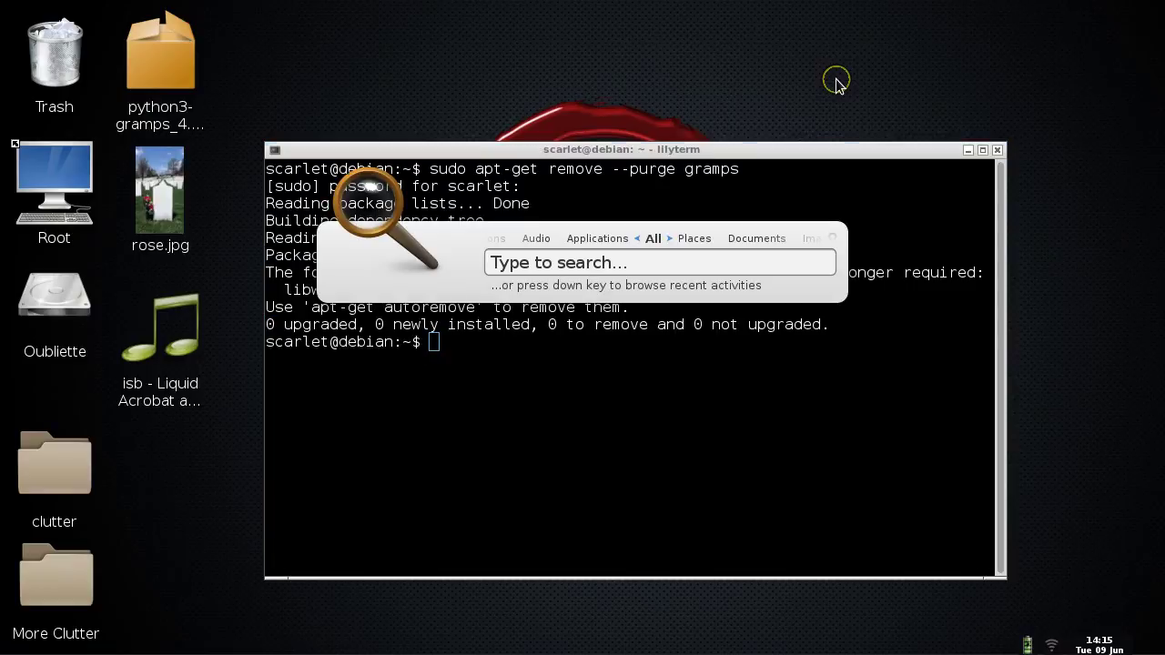
pyautogui.press('Escape')
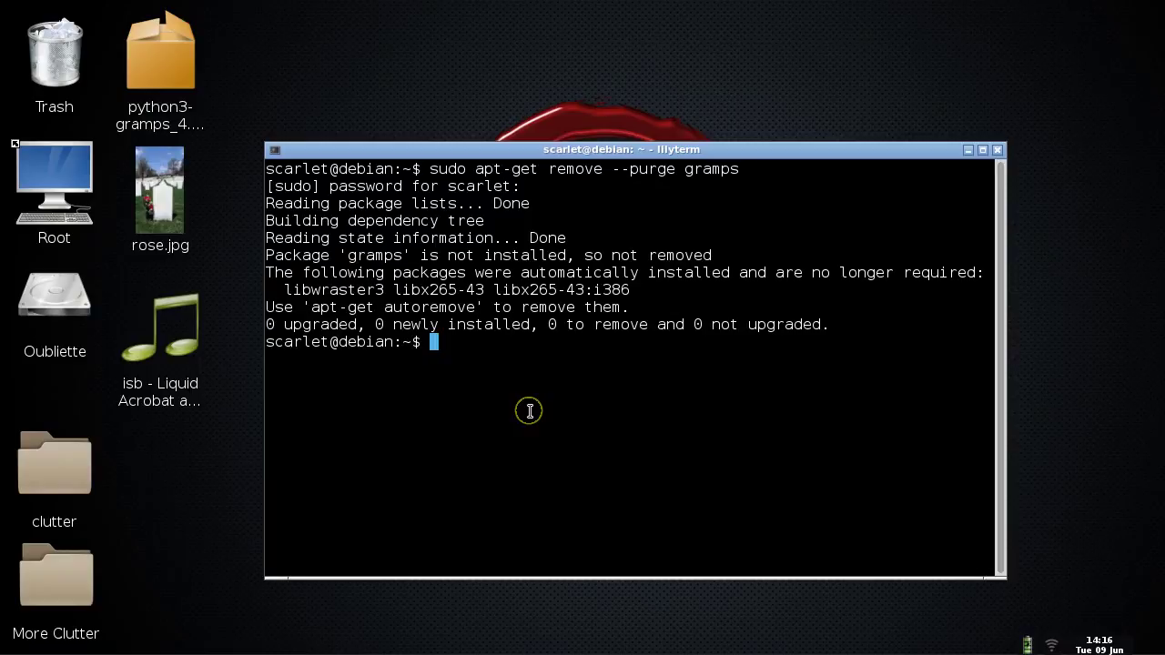
# - Edit the previous command to purge python3-gramps and confirm the removal with y
pyautogui.press('Up')
pyautogui.press('Left')
pyautogui.press('Left')
pyautogui.press('Left')
pyautogui.press('Left')
pyautogui.press('Left')
pyautogui.press('Left')
pyautogui.write('pyton')
pyautogui.press('BackSpace')
pyautogui.press('BackSpace')
pyautogui.write('hon3-')
pyautogui.press('Right')
pyautogui.press('Right')
pyautogui.press('Right')
pyautogui.press('Right')
pyautogui.press('Right')
pyautogui.press('Right')
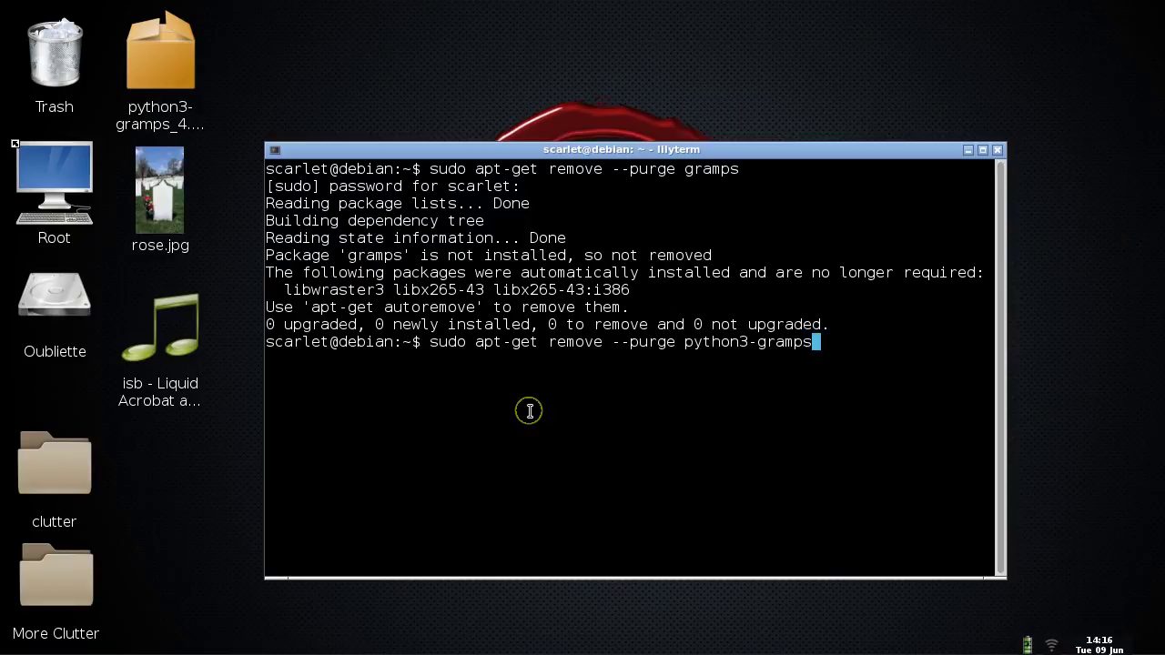
pyautogui.press('Return')
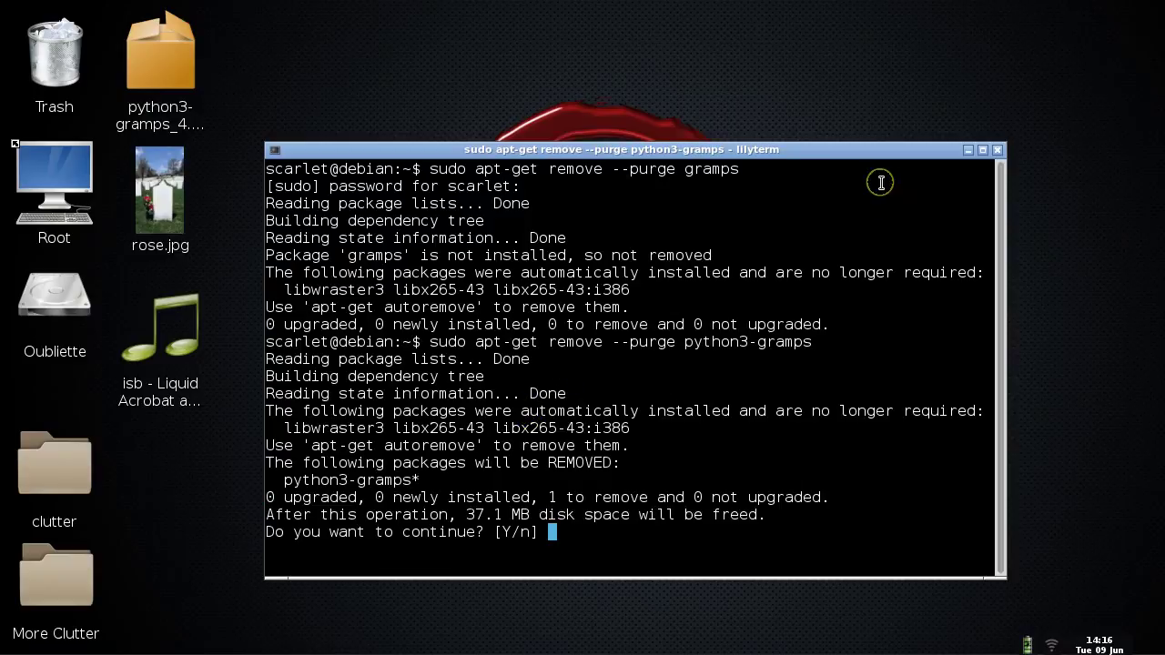
pyautogui.moveTo(773, 153); pyautogui.dragTo(772, 110)
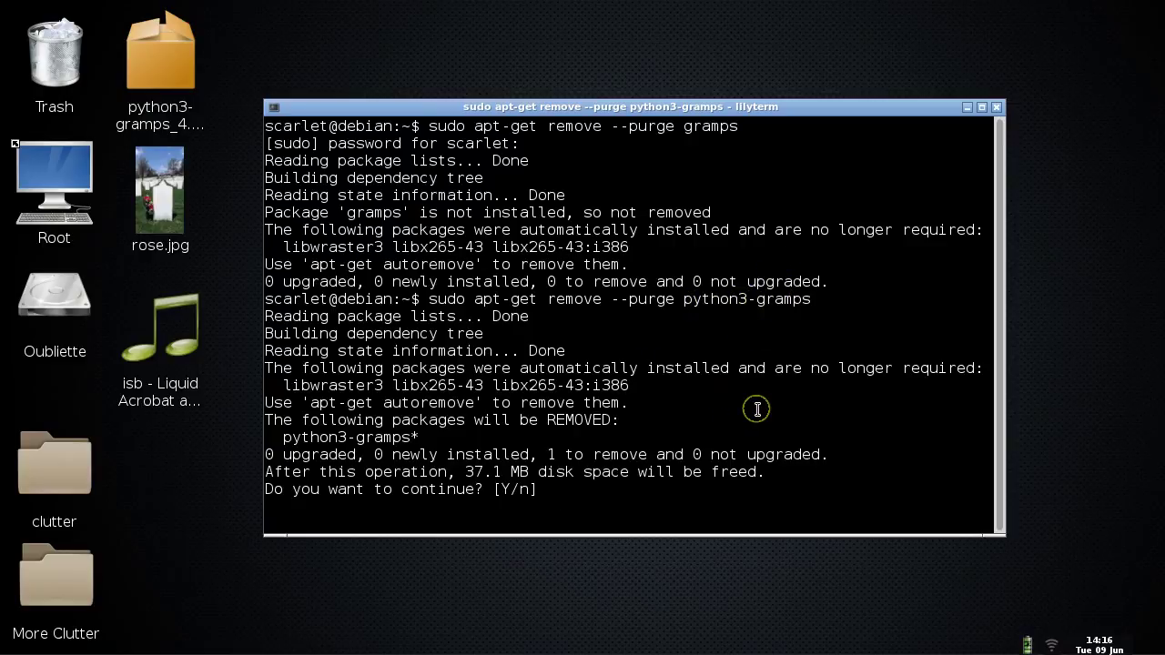
pyautogui.write('y')
pyautogui.press('Return')
# - Dismiss the command launcher and switch workspaces to the Upgrading GRAMPS slide
pyautogui.hotkey('alt', 'F2')
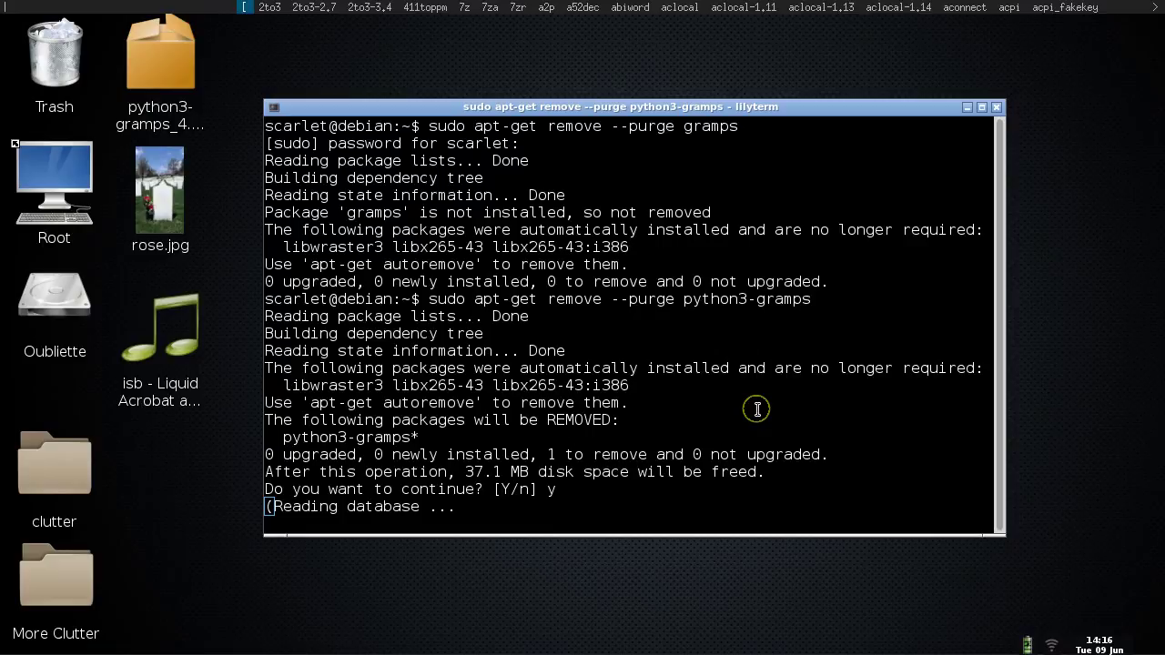
pyautogui.press('Return')
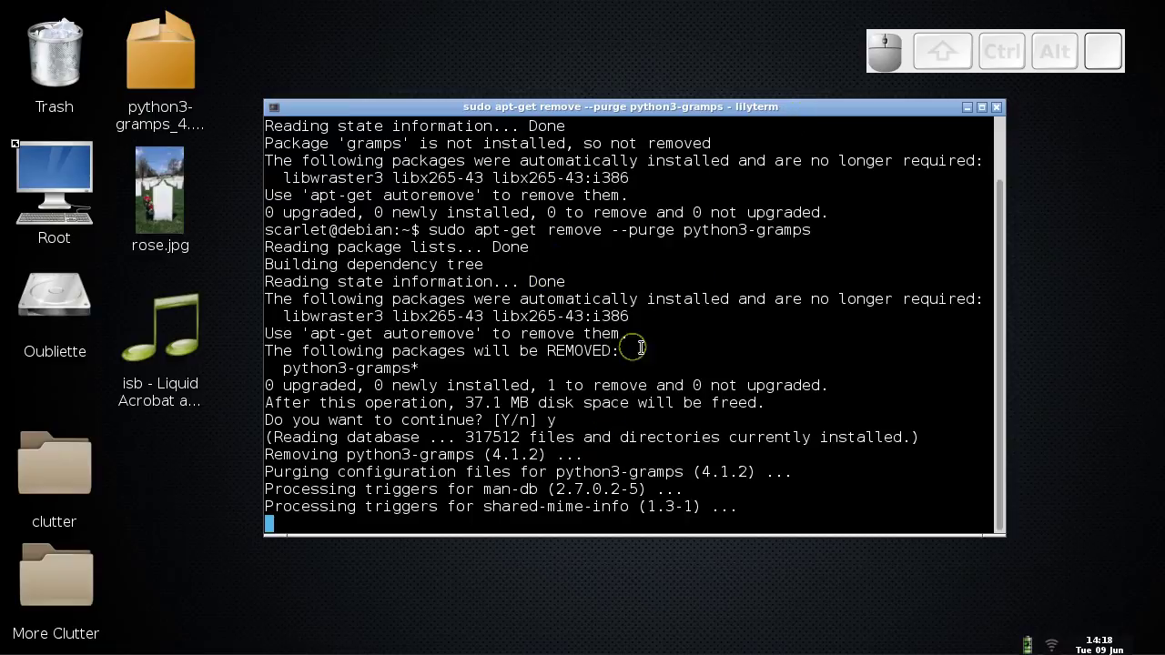
pyautogui.press('ctrl')
pyautogui.hotkey('ctrl', 'alt', 'Right')
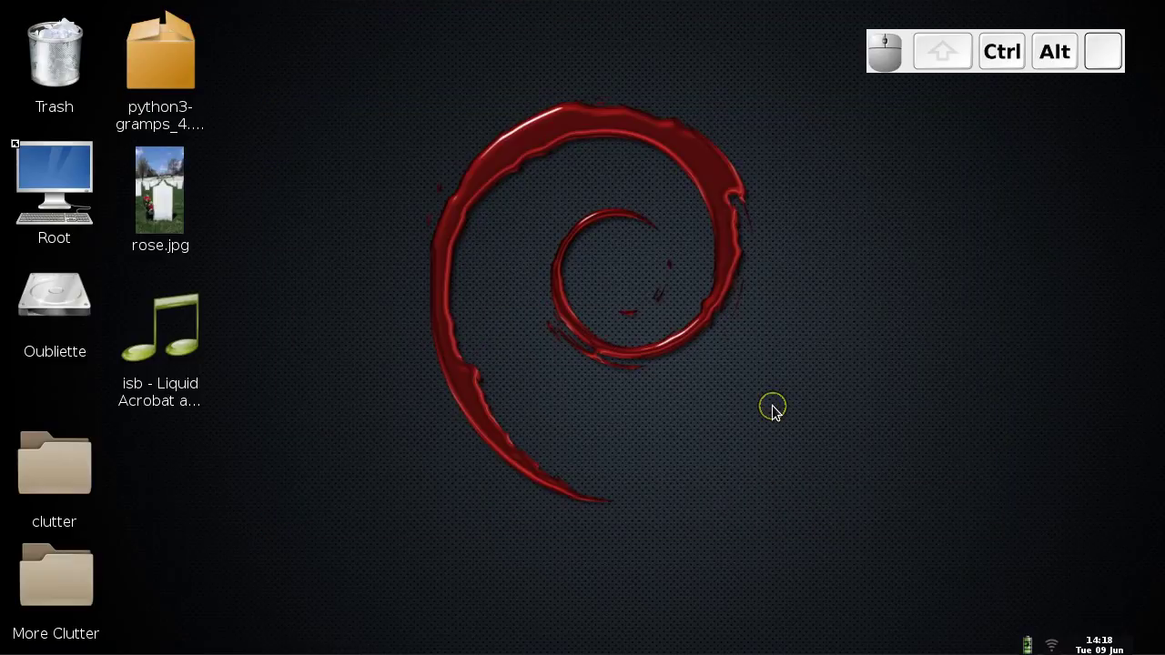
pyautogui.hotkey('ctrl', 'alt', 'Right')
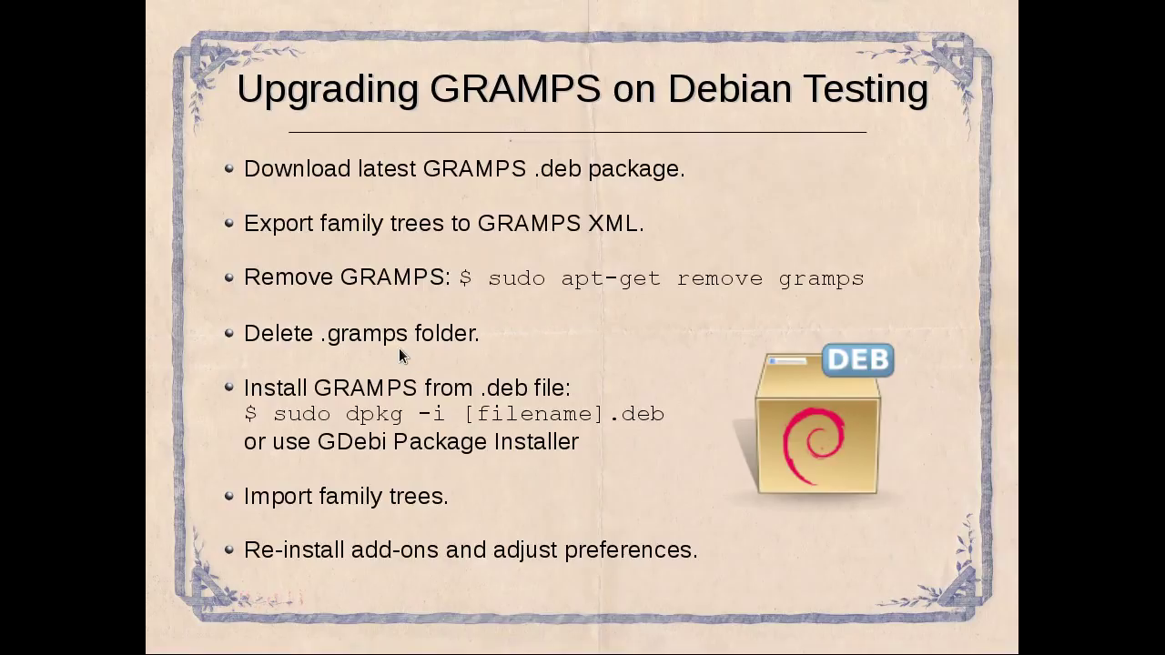
# - Close the finished LilyTerm window and launch the PCManFM file manager
pyautogui.hotkey('ctrl', 'alt', 'Right')
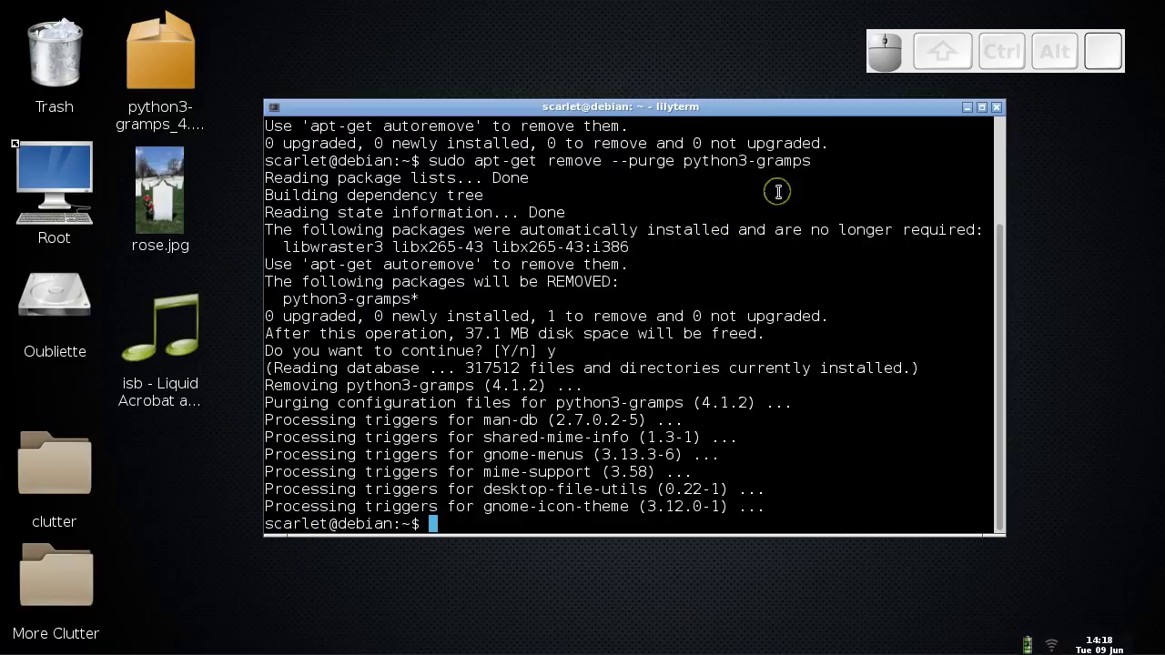
pyautogui.click(997, 110)
pyautogui.moveTo(546, 645)
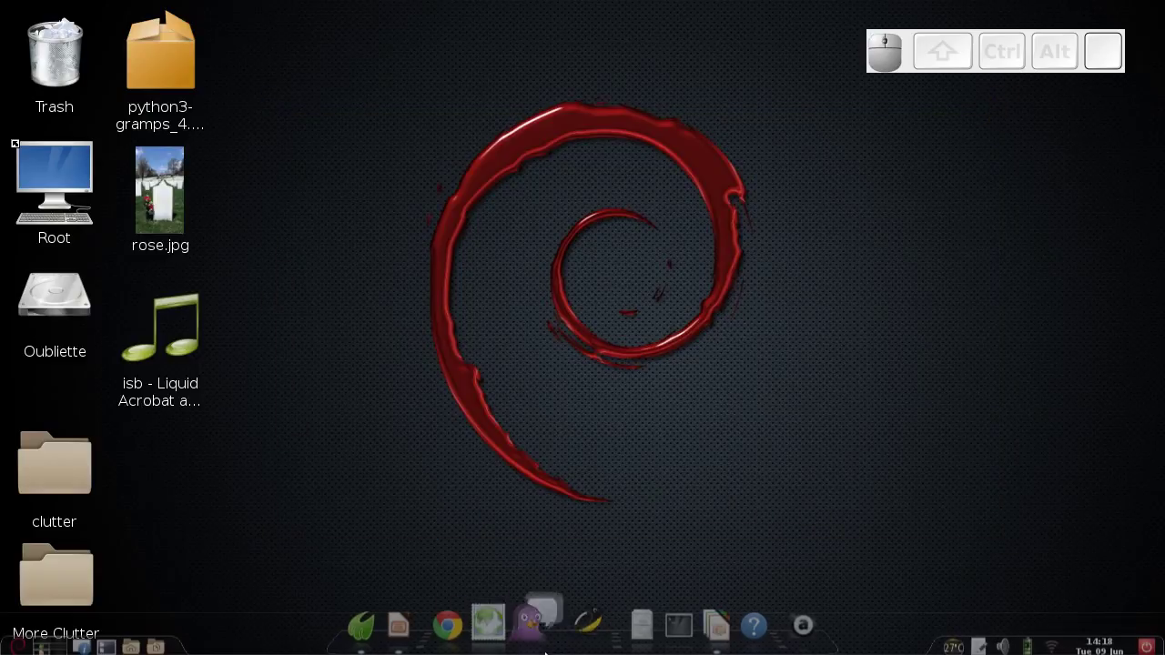
pyautogui.click(612, 622)
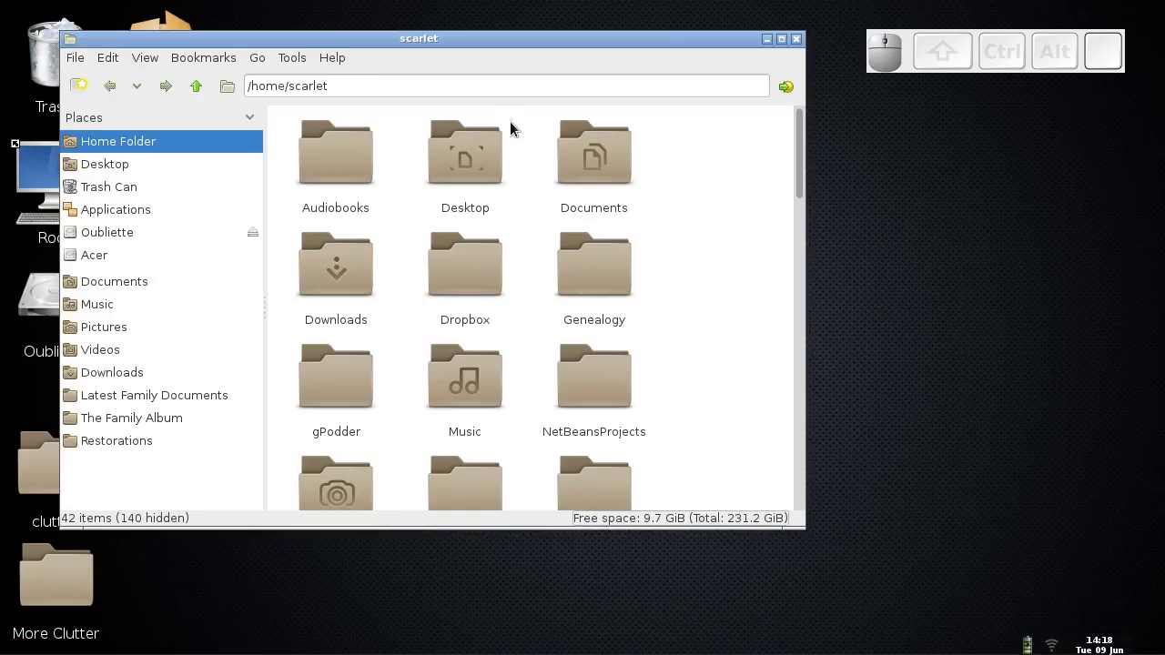
# - Toggle hidden files with Ctrl+H in the home folder until .gramps is listed
pyautogui.moveTo(801, 166); pyautogui.dragTo(801, 209)
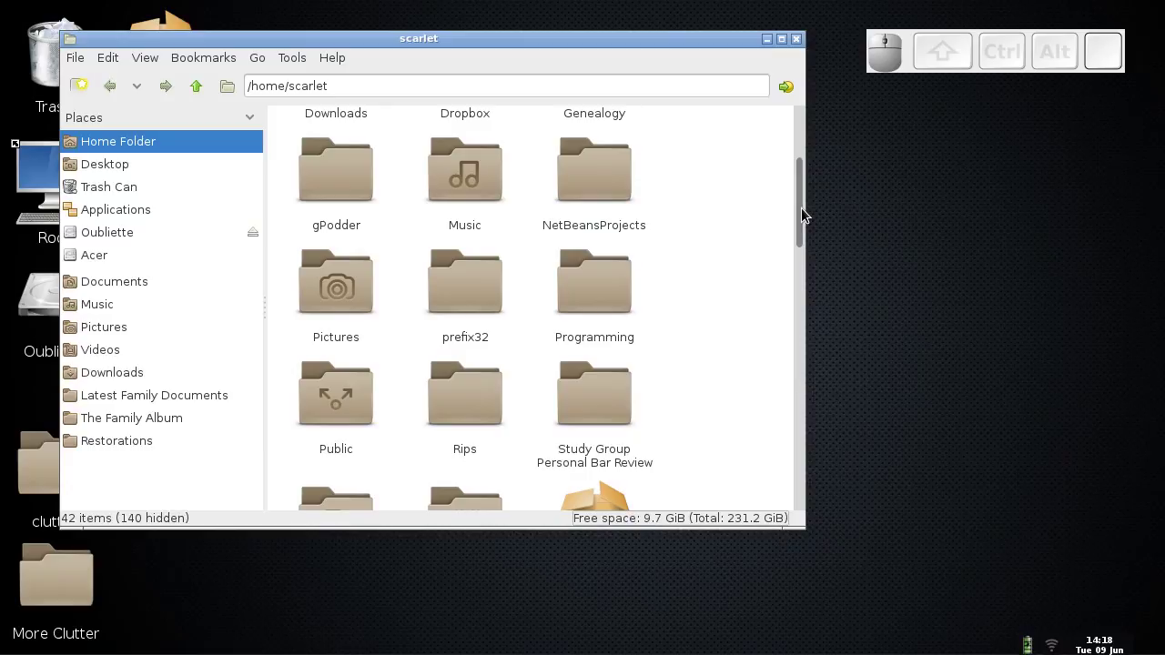
pyautogui.hotkey('ctrl', 'h')
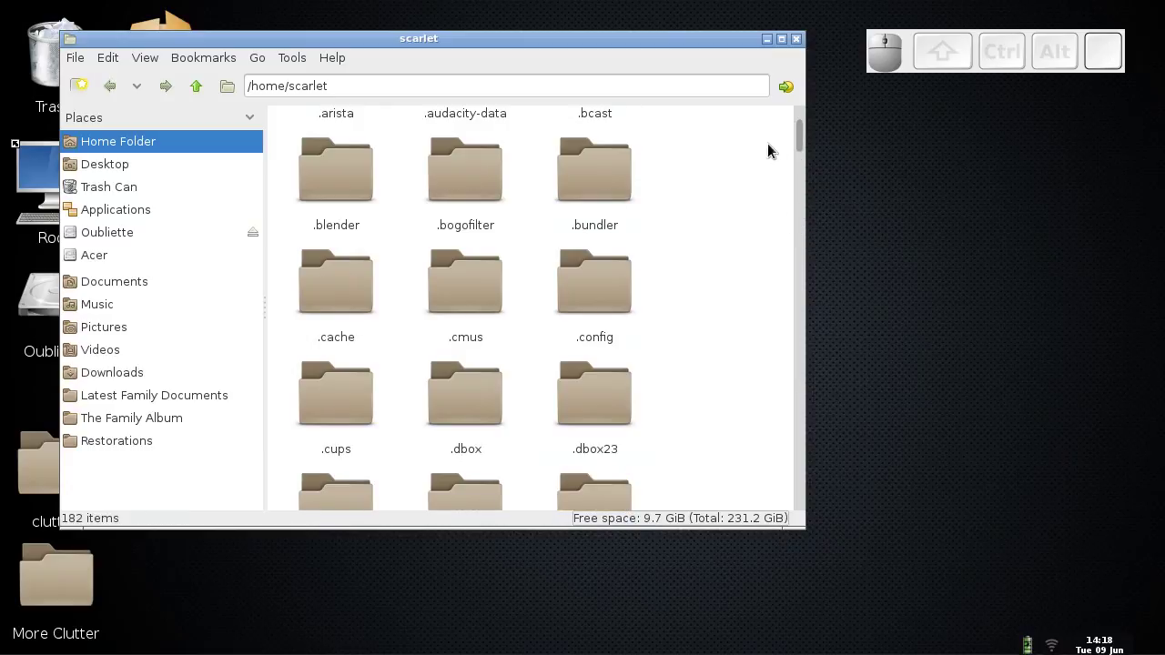
pyautogui.scroll(-5, 801, 141)
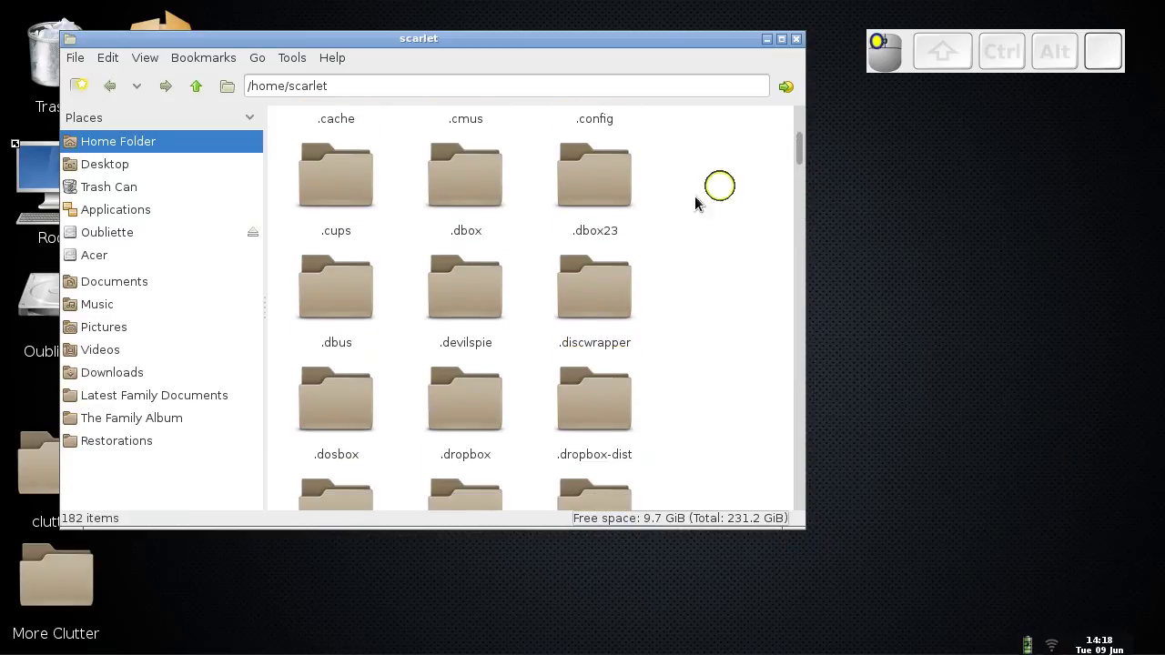
pyautogui.hotkey('ctrl', 'h')
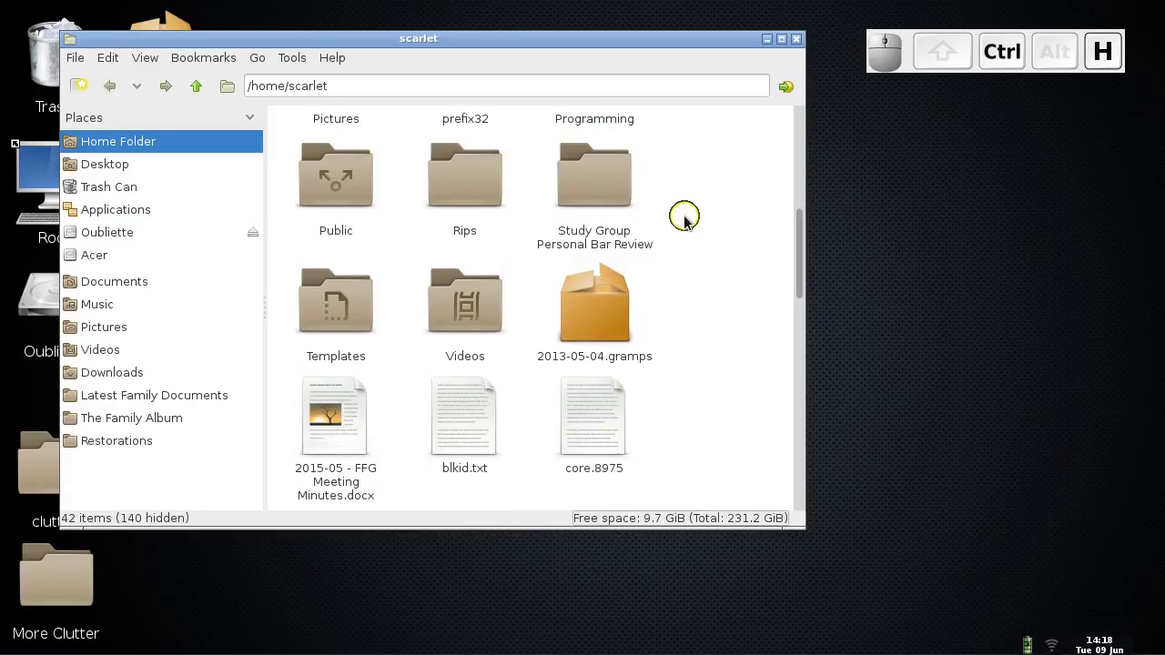
pyautogui.hotkey('ctrl', 'h')
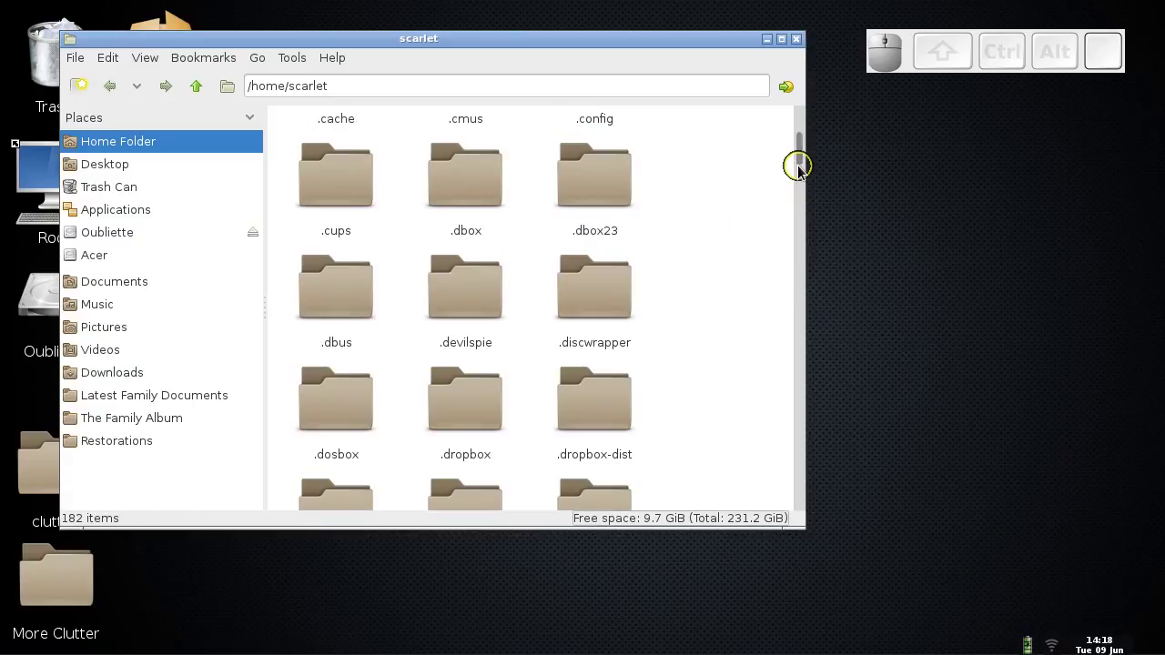
pyautogui.moveTo(799, 158); pyautogui.dragTo(692, 235)
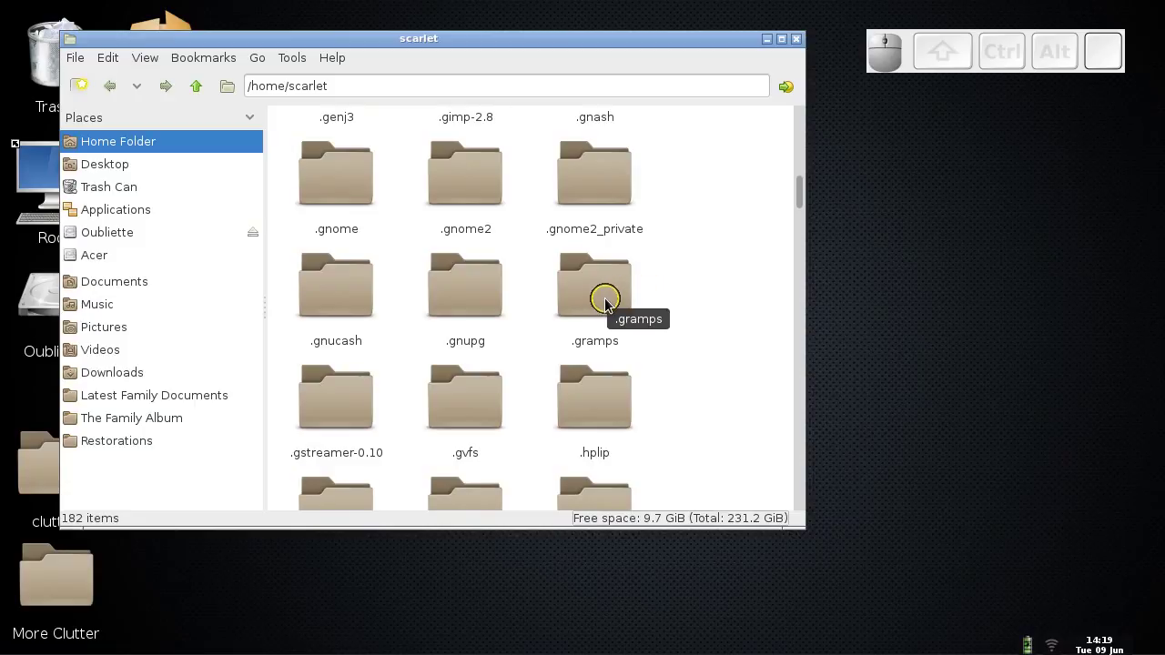
pyautogui.doubleClick(605, 303)
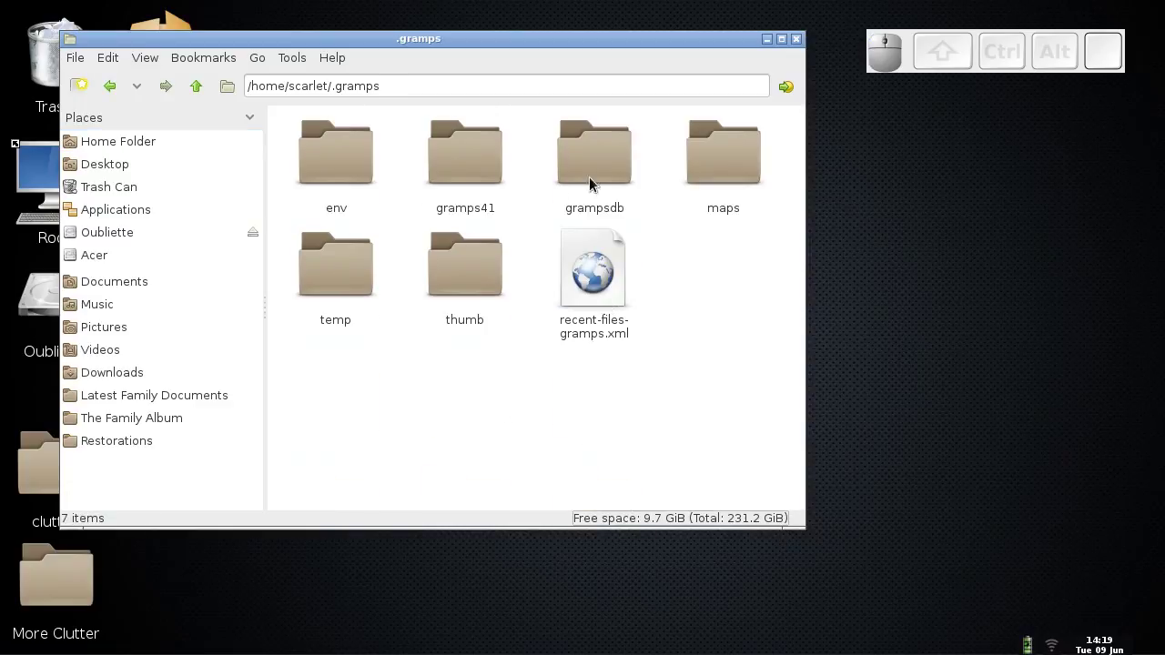
pyautogui.doubleClick(603, 178)
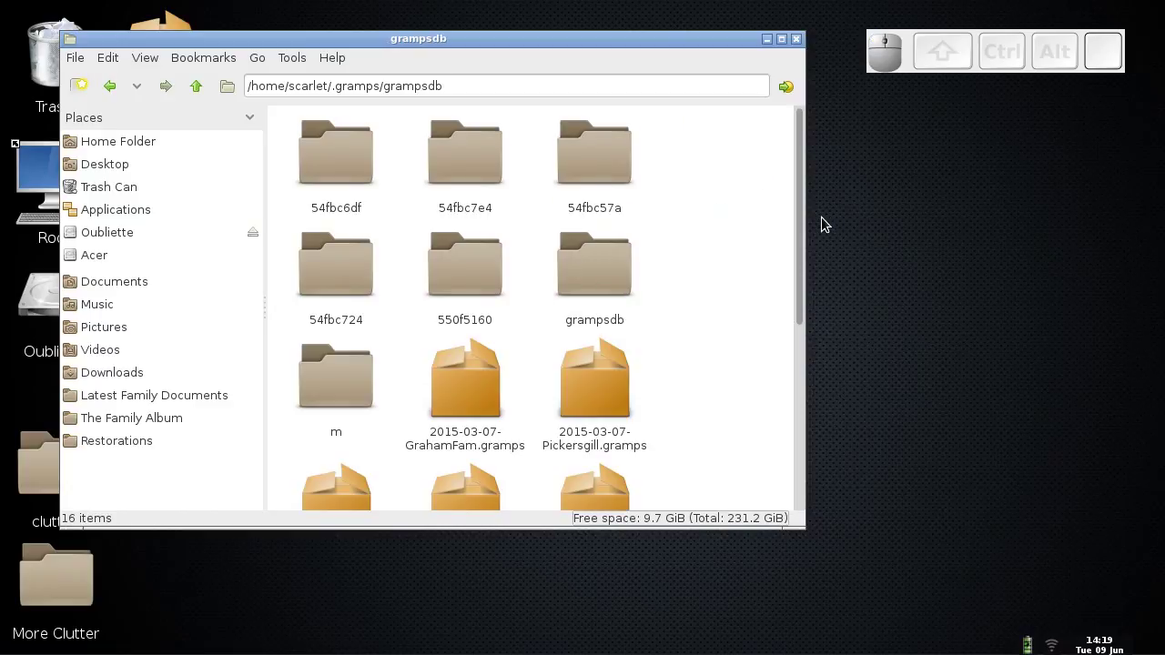
pyautogui.moveTo(799, 221)
pyautogui.mouseDown()
pyautogui.moveTo(801, 393)
pyautogui.moveTo(806, 221)
pyautogui.moveTo(801, 292)
pyautogui.moveTo(799, 268)
pyautogui.moveTo(799, 283)
pyautogui.moveTo(755, 291)
pyautogui.moveTo(801, 273)
pyautogui.moveTo(801, 222)
pyautogui.mouseUp()
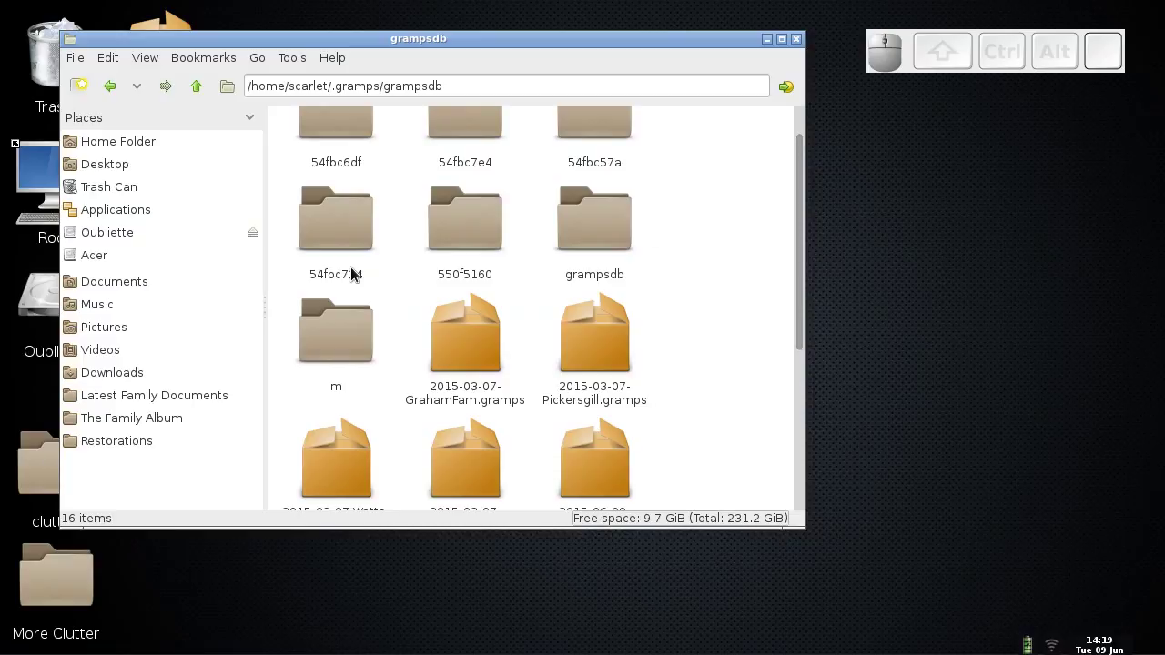
pyautogui.doubleClick(343, 350)
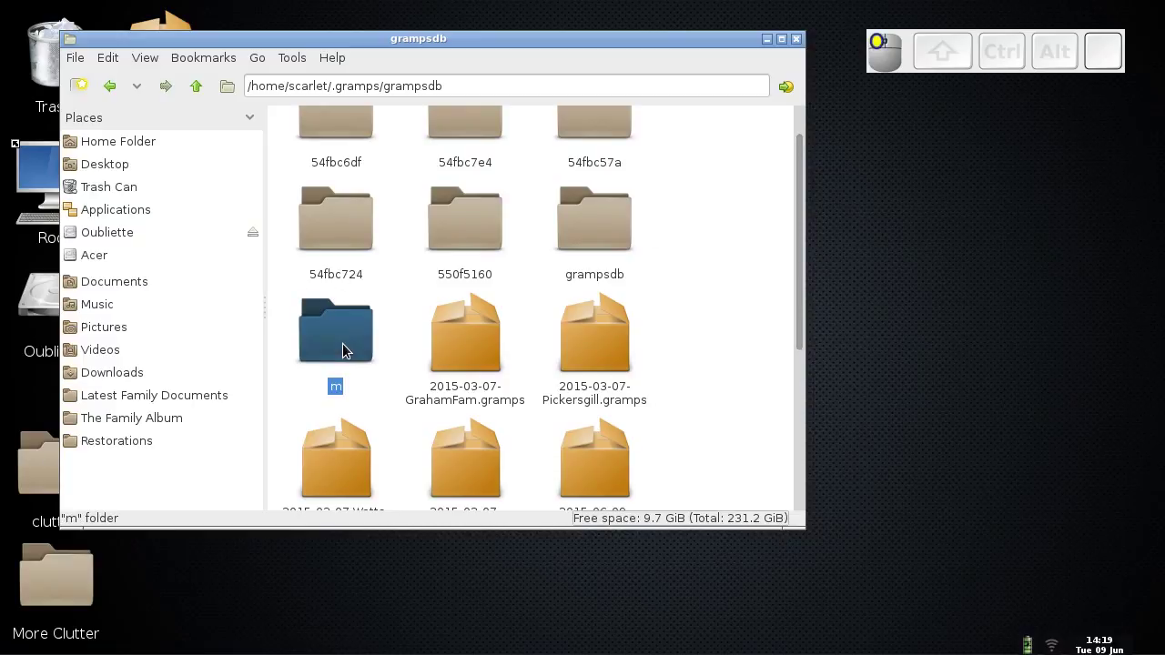
pyautogui.doubleClick(339, 174)
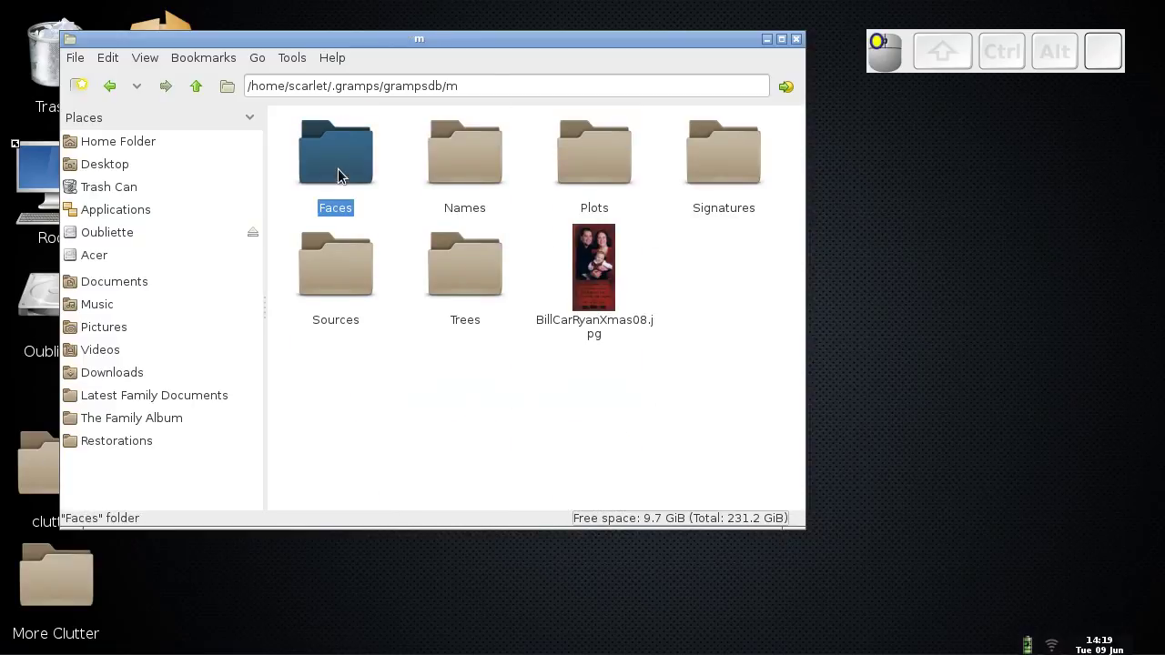
pyautogui.click(110, 86)
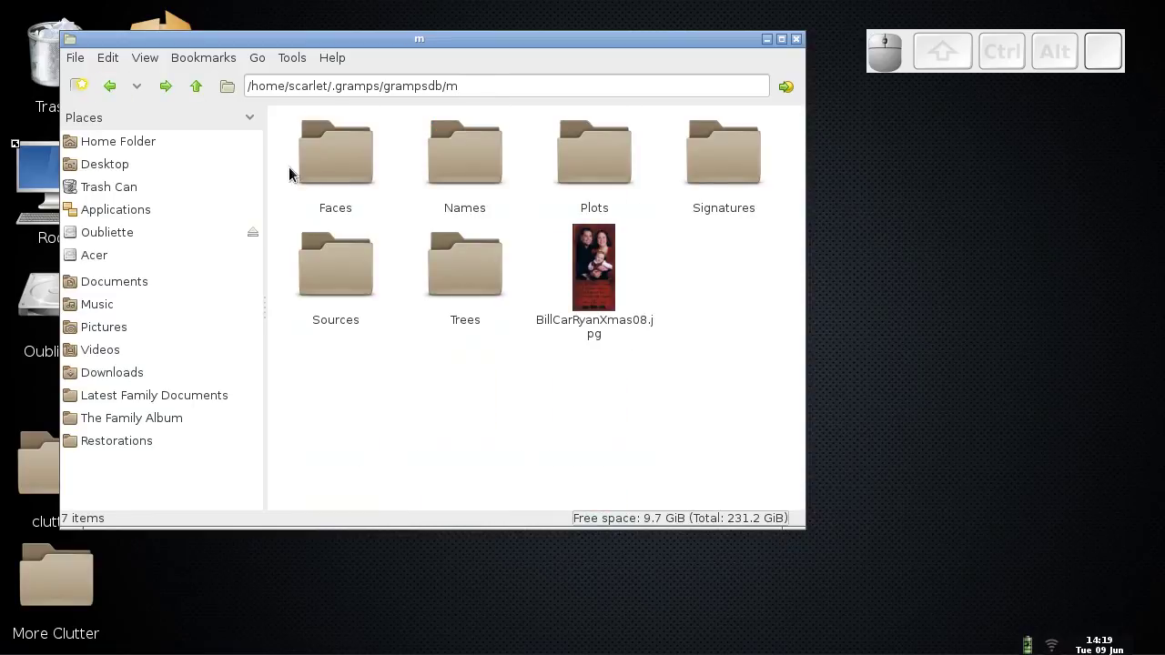
pyautogui.click(110, 85)
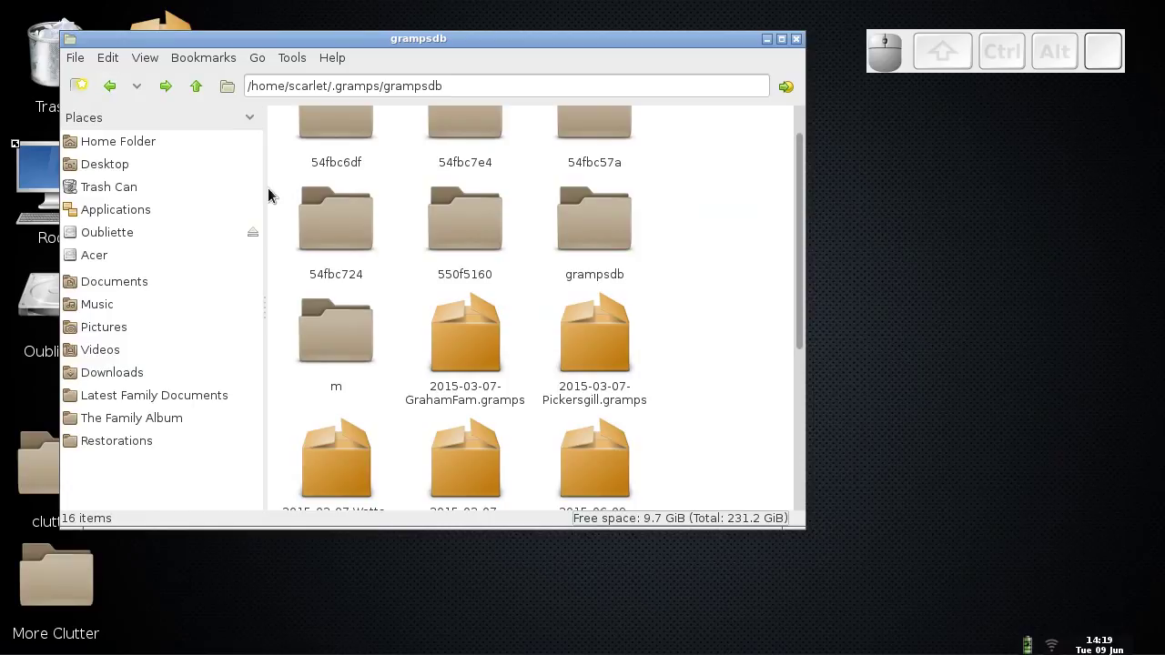
pyautogui.moveTo(796, 266); pyautogui.dragTo(793, 312)
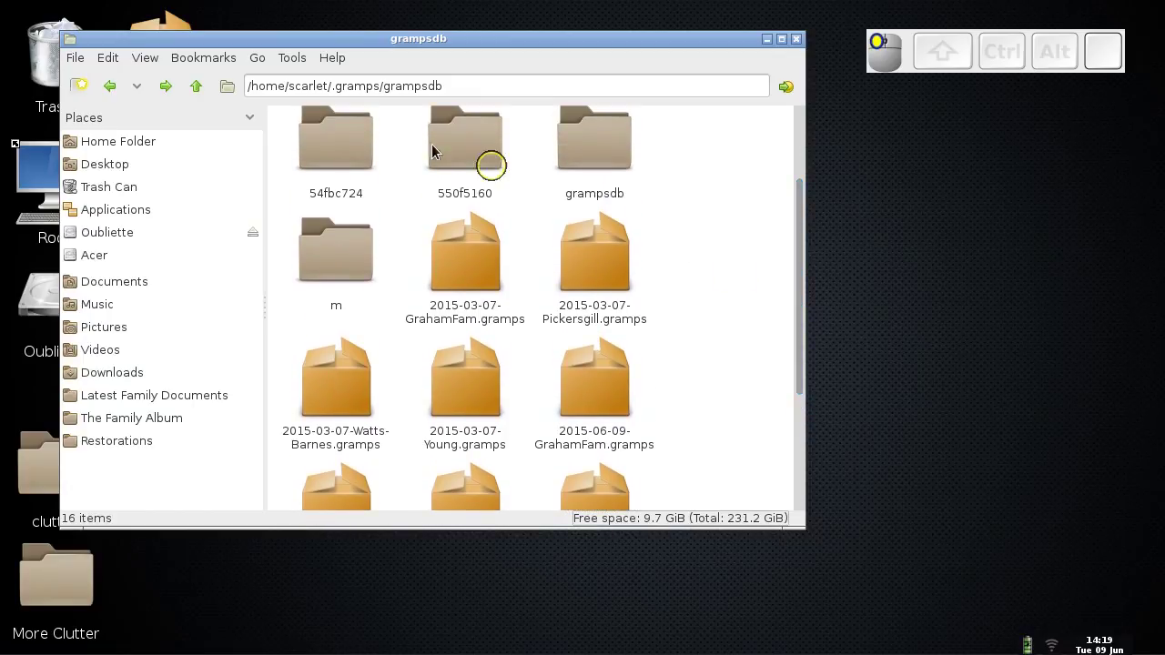
pyautogui.click(196, 89)
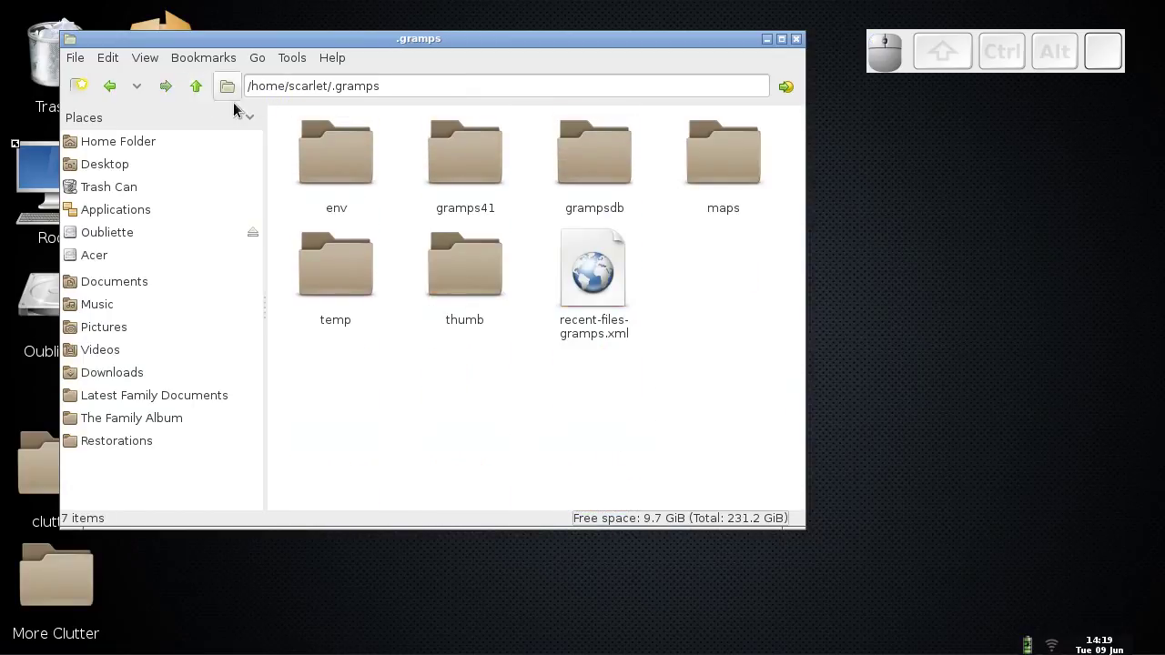
pyautogui.moveTo(590, 173); pyautogui.dragTo(890, 280)
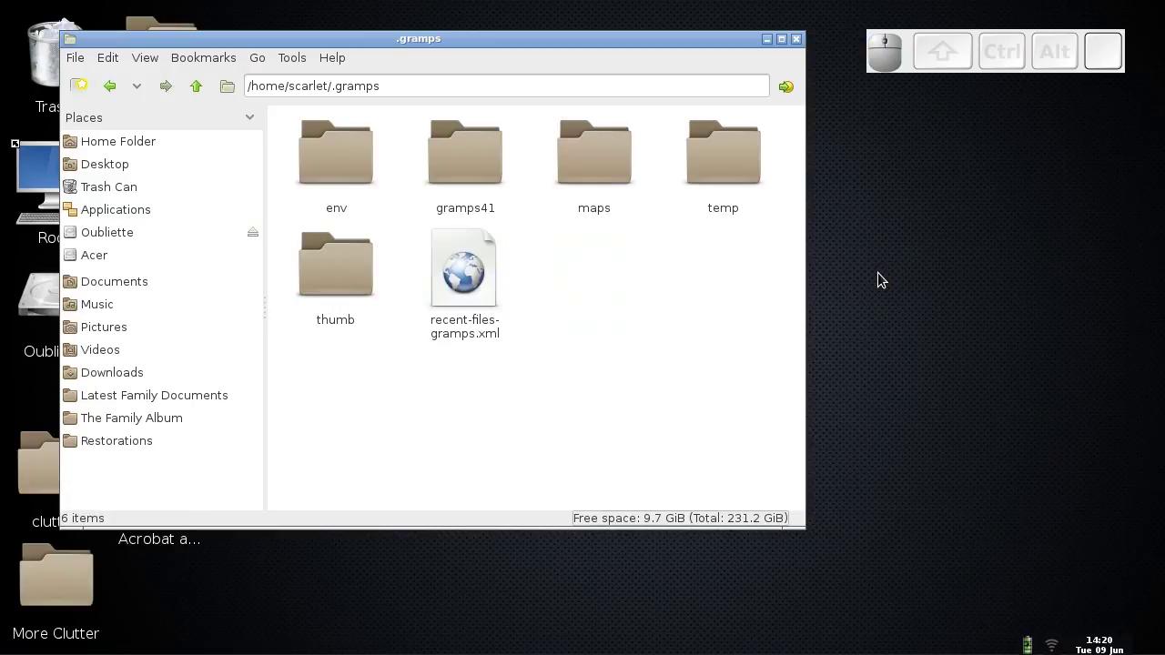
# - Move the home folder's .gramps folder to the trash, then switch to the upgrade slide
pyautogui.moveTo(408, 40); pyautogui.dragTo(667, 122)
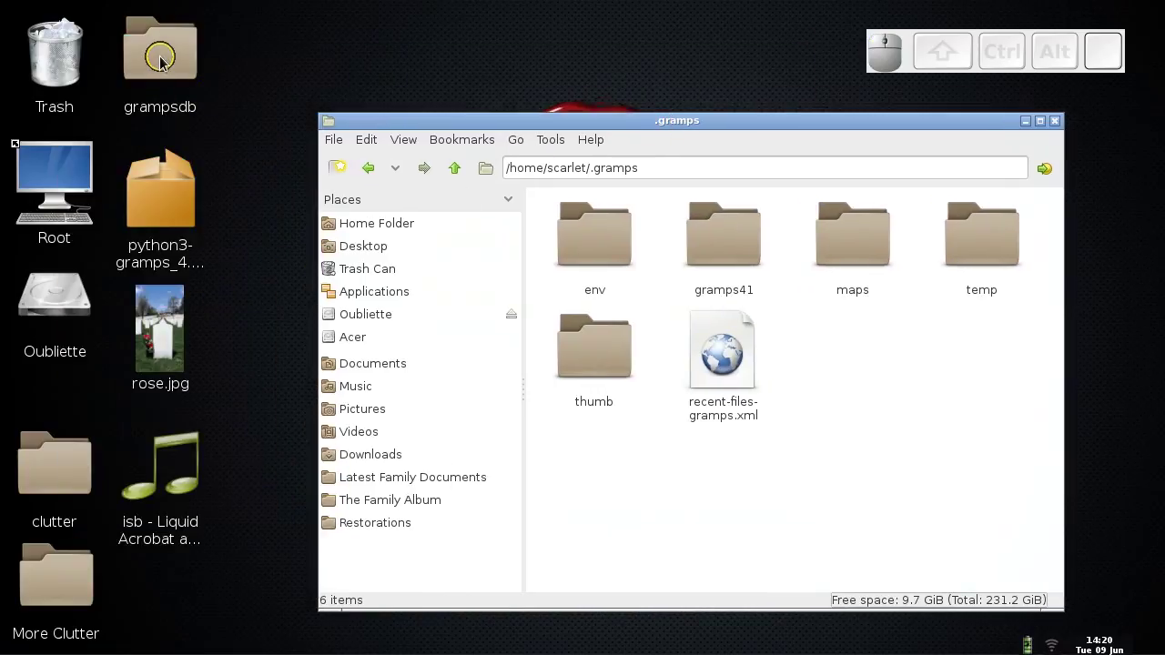
pyautogui.moveTo(738, 123); pyautogui.dragTo(656, 88)
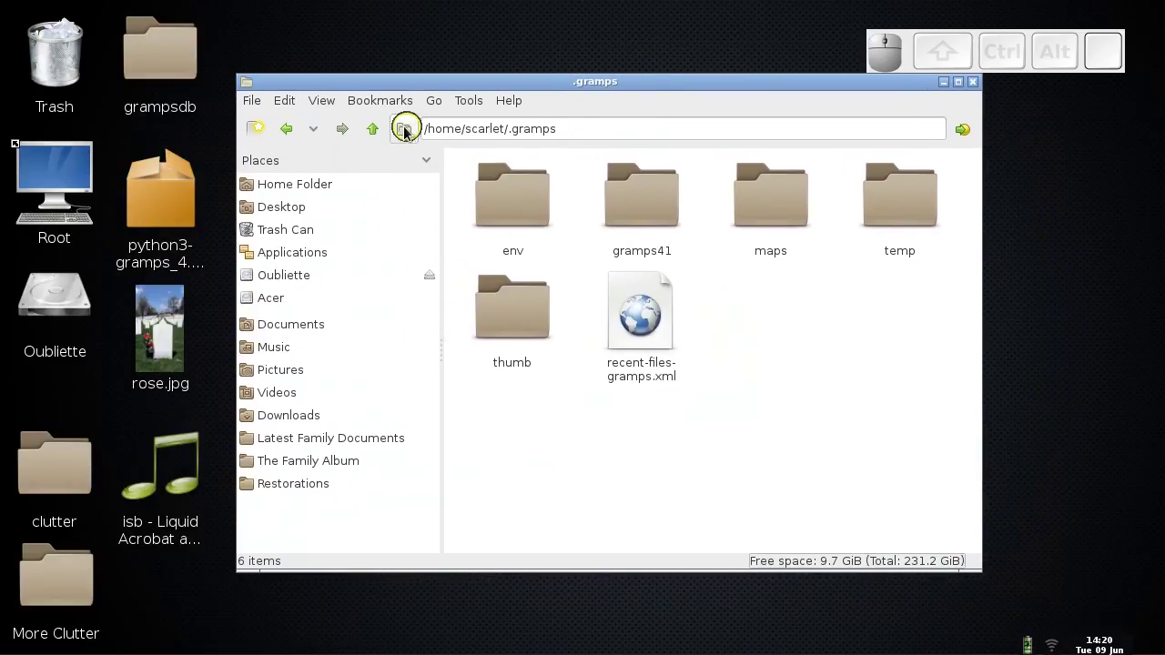
pyautogui.click(373, 128)
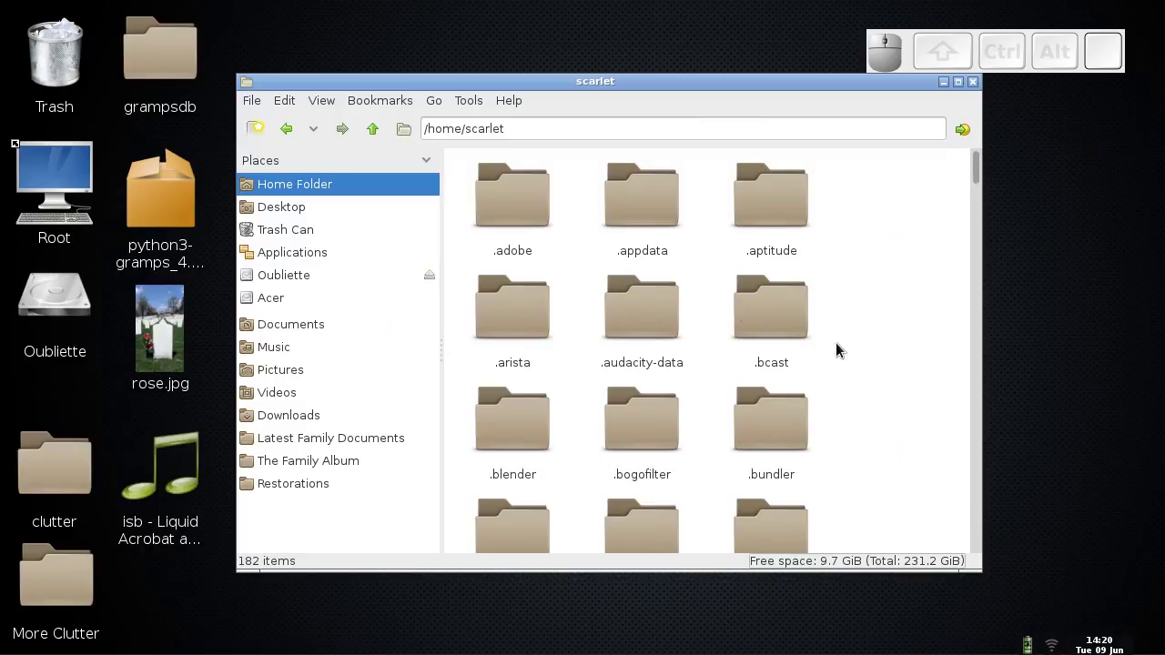
pyautogui.moveTo(975, 164); pyautogui.dragTo(975, 241)
pyautogui.click(790, 282)
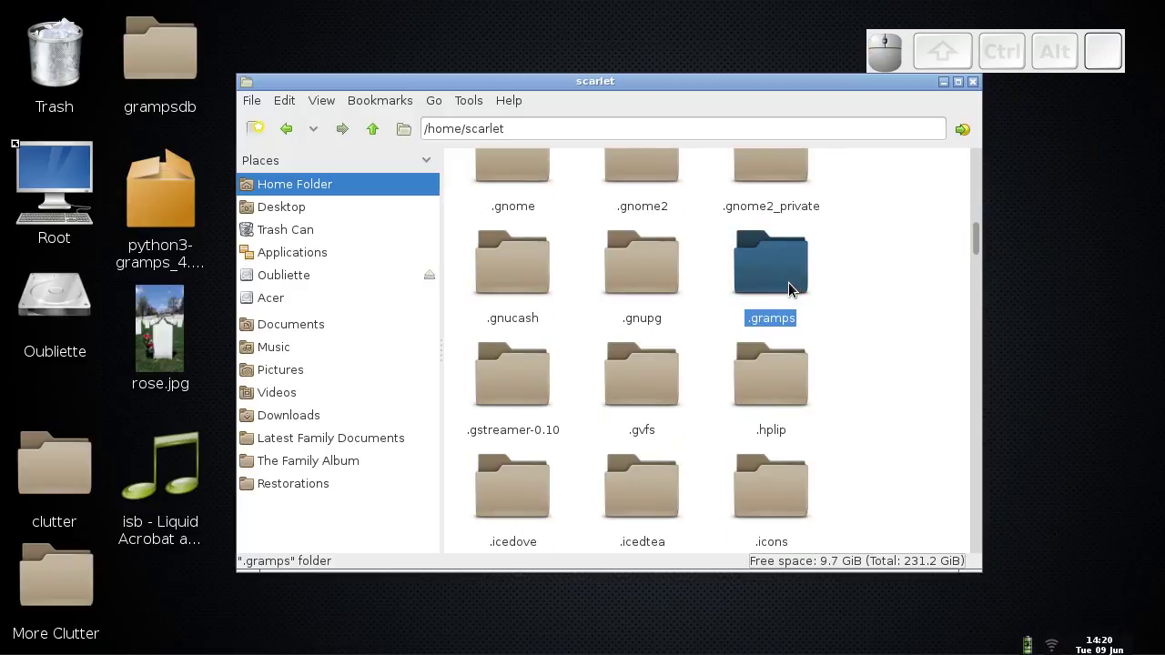
pyautogui.press('Delete')
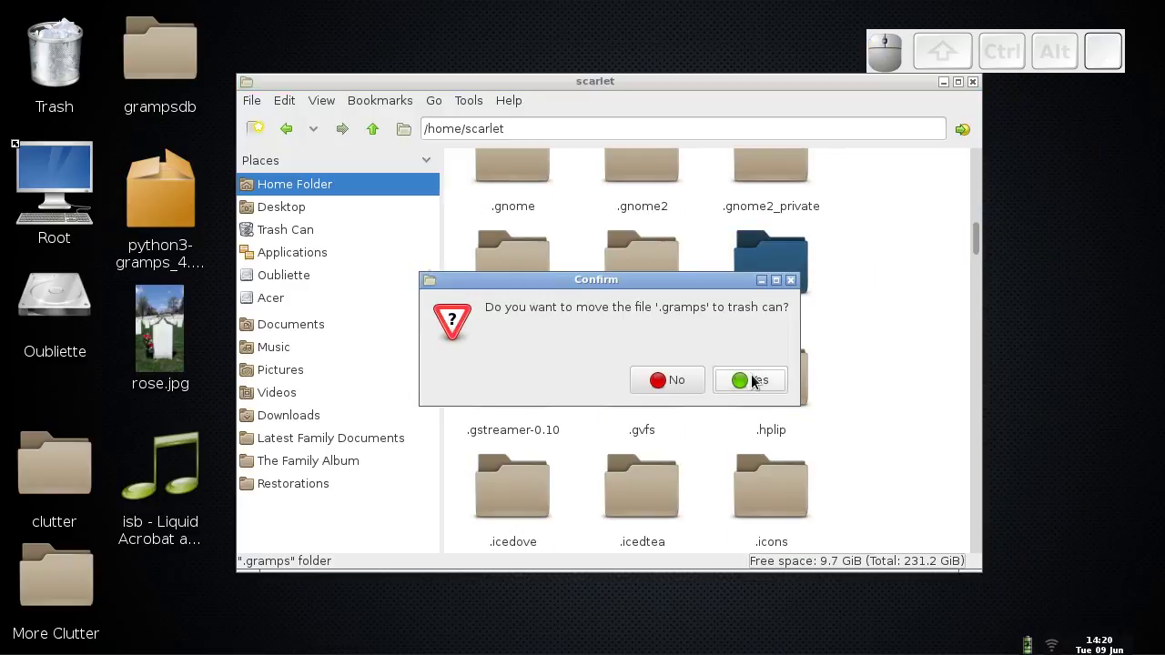
pyautogui.click(752, 381)
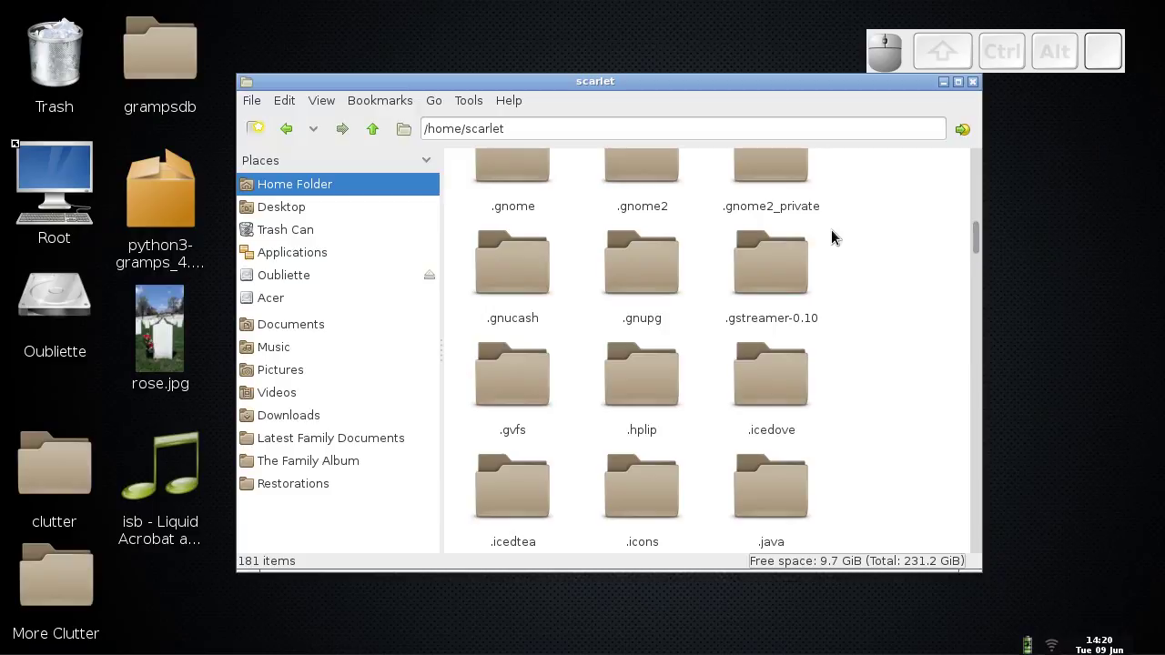
pyautogui.hotkey('ctrl', 'alt', 'Right')
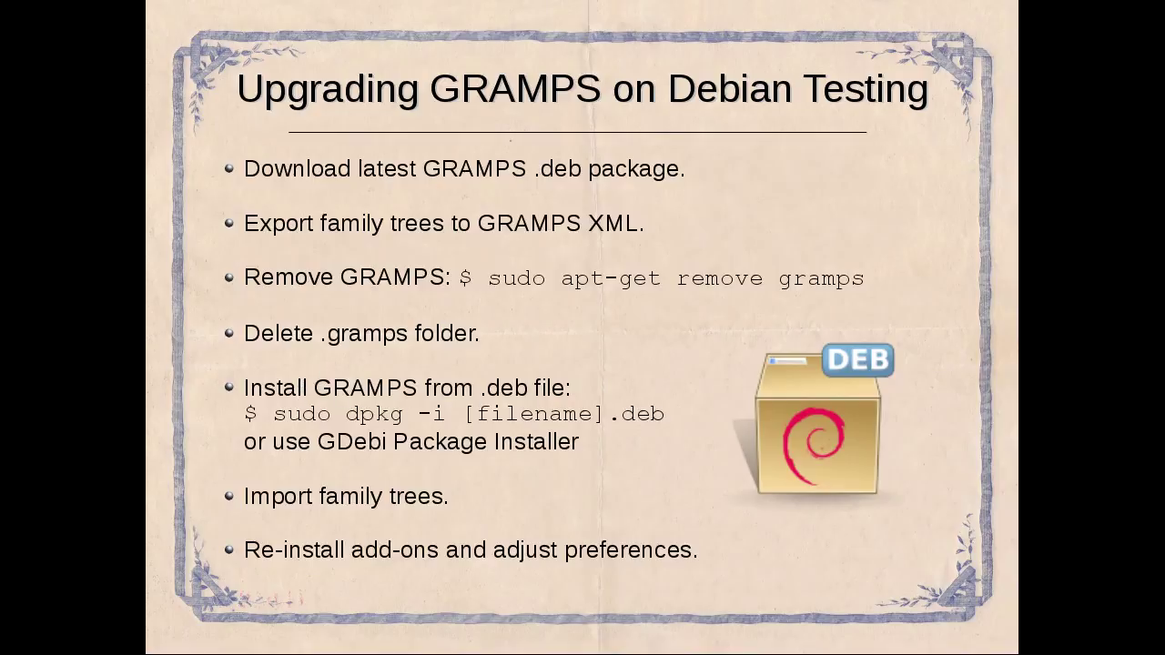
# - Check the right-click actions for python3-gramps_4.1.3_all.deb, then switch to the browser workspace
pyautogui.hotkey('ctrl', 'alt', 'Right')
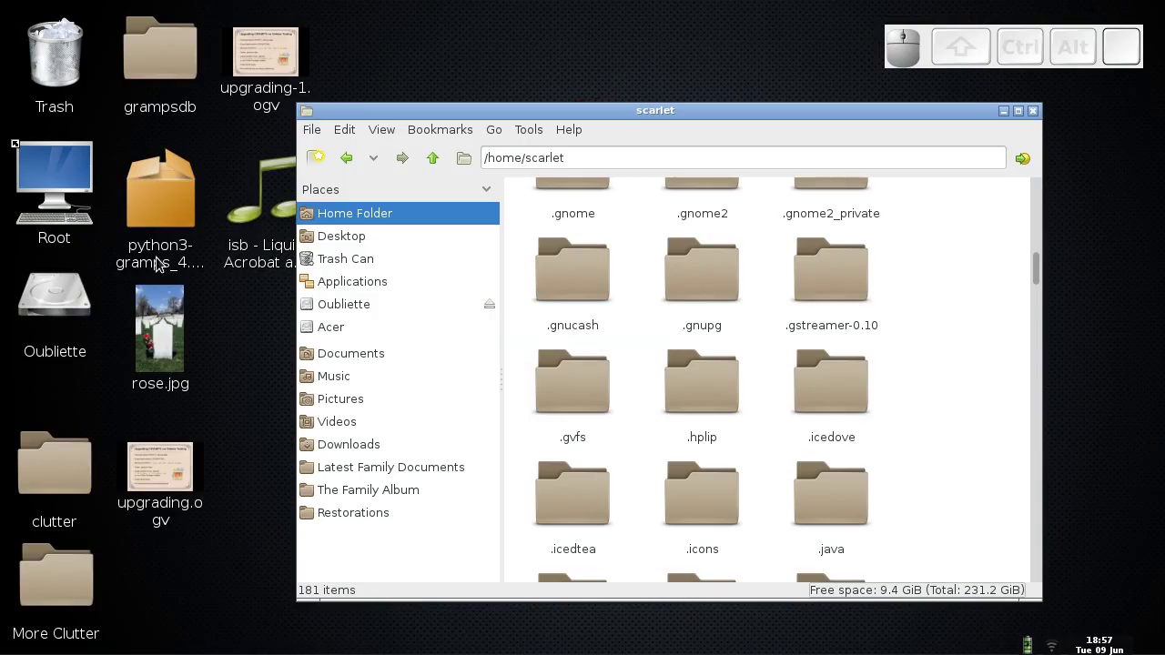
pyautogui.click(160, 203)
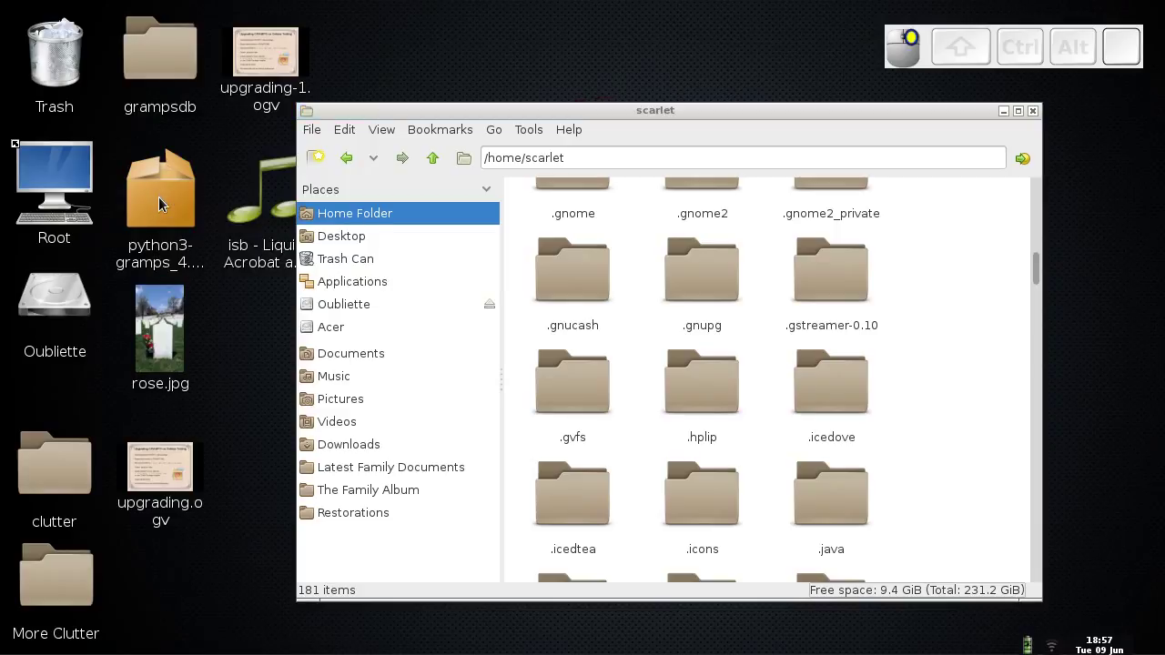
pyautogui.rightClick(158, 197)
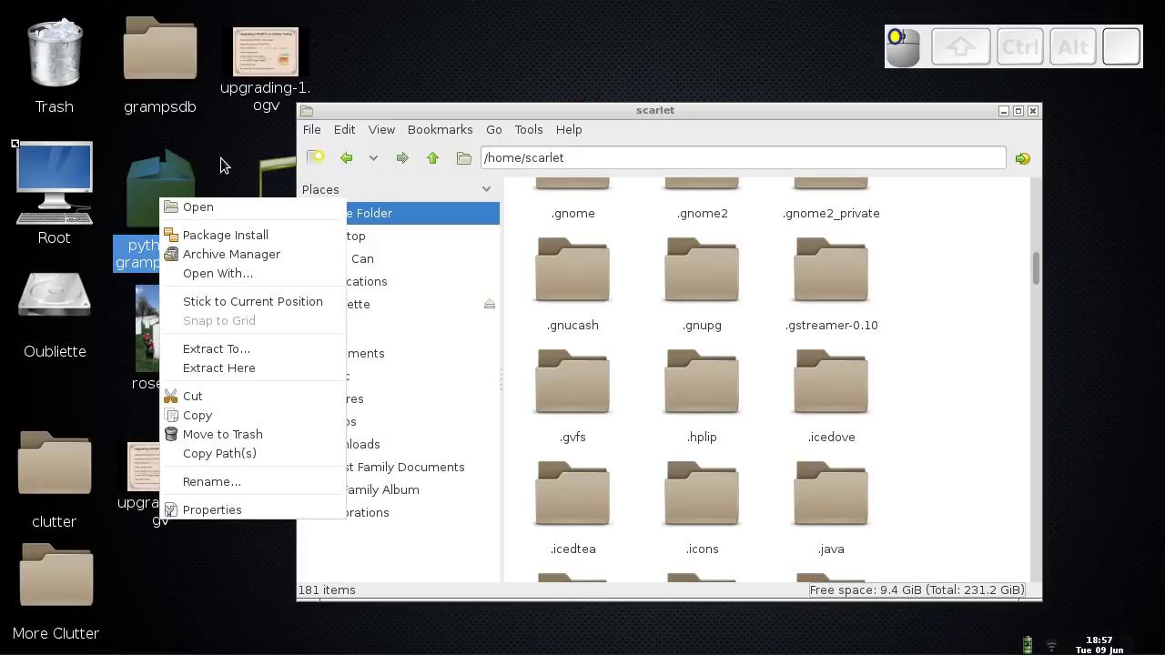
pyautogui.click(221, 164)
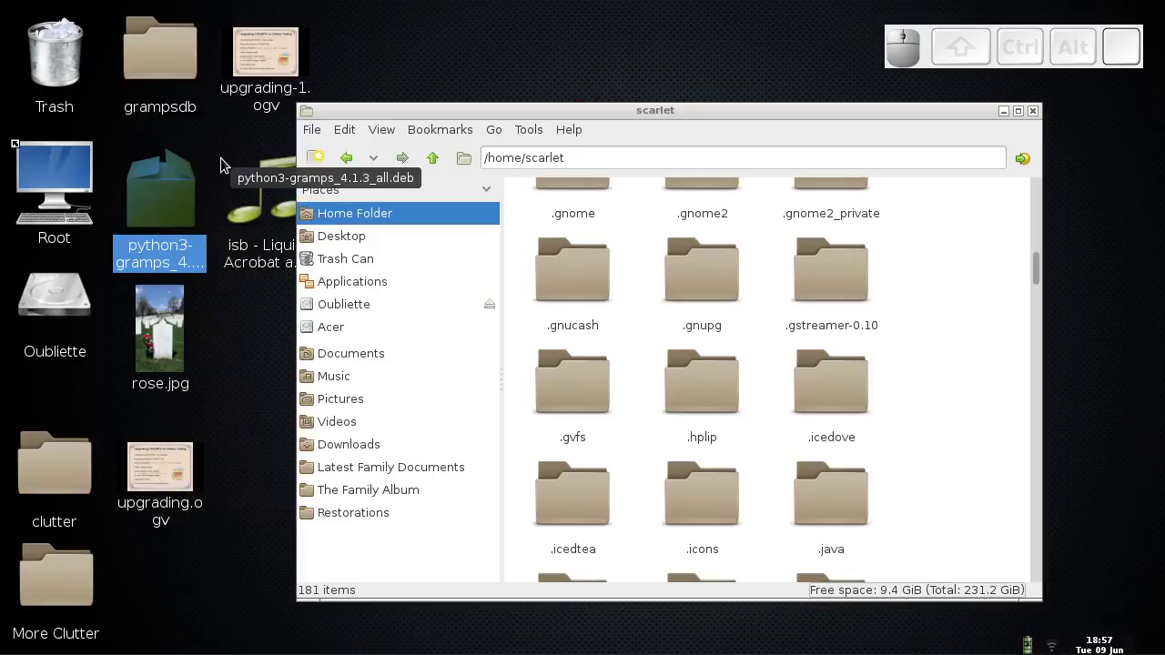
pyautogui.hotkey('ctrl', 'alt', 'Left')
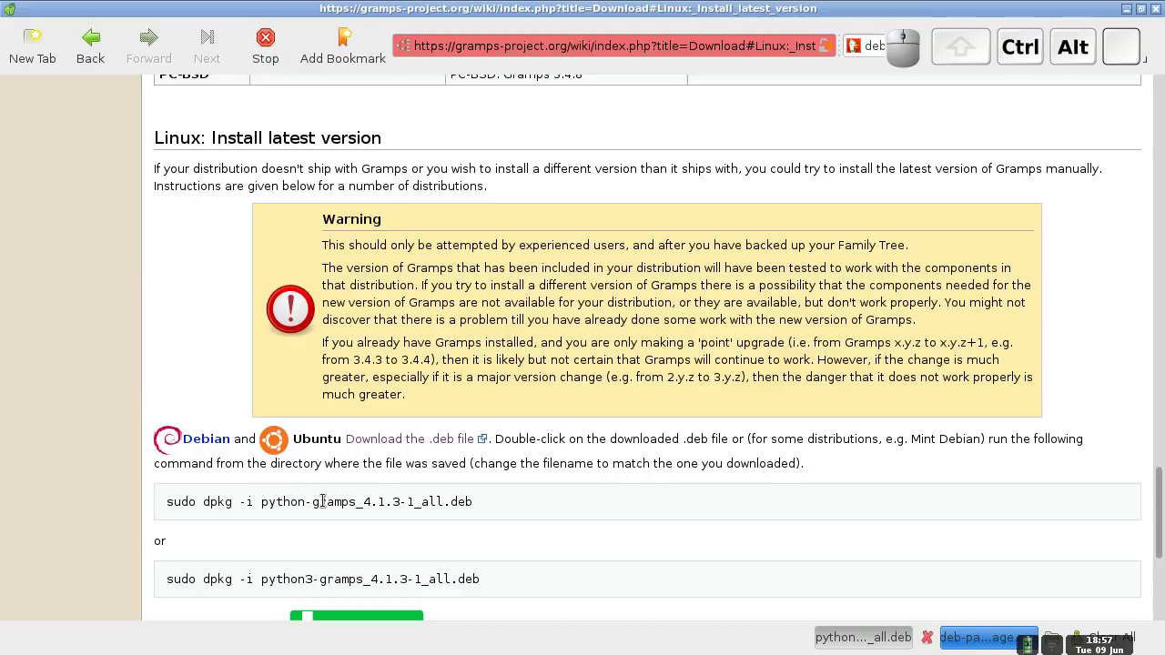
# - Switch back to the PCManFM home-folder workspace and open a new LilyTerm terminal window
pyautogui.hotkey('ctrl', 'alt', 'Right')
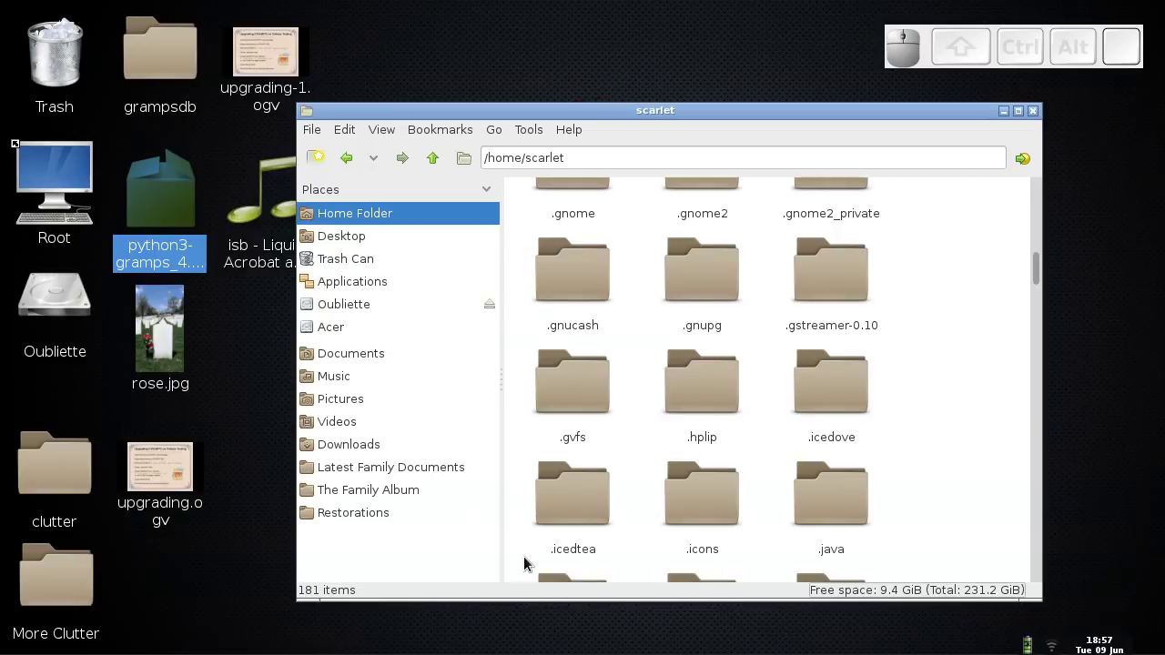
pyautogui.press('Menu')
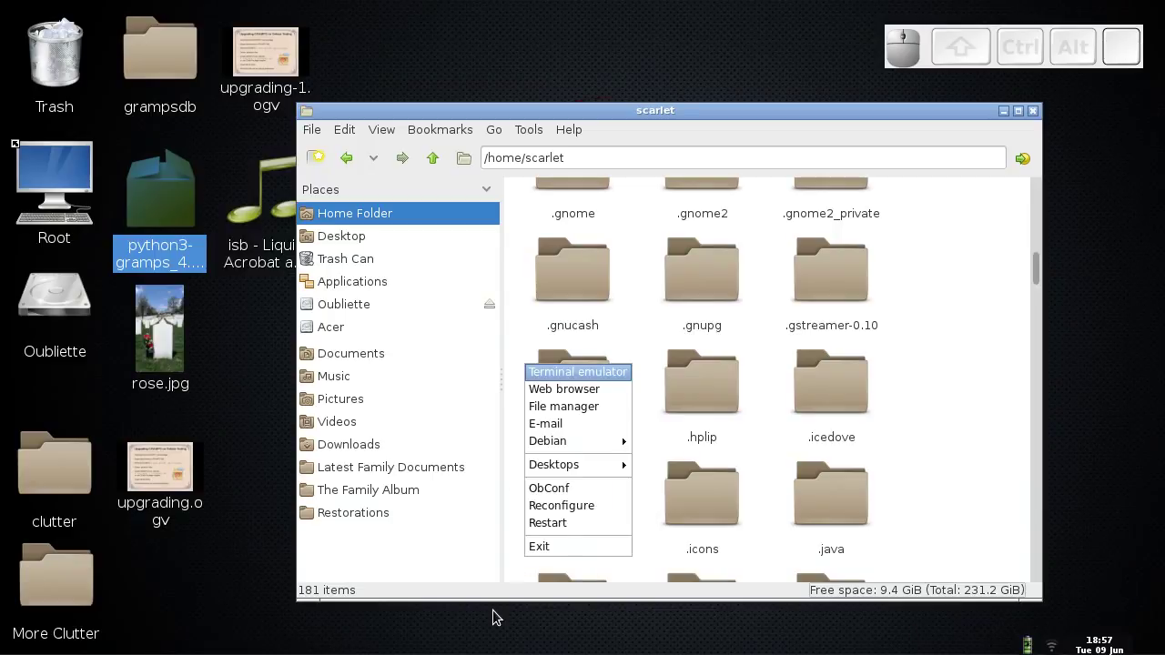
pyautogui.click(490, 615)
pyautogui.moveTo(496, 648)
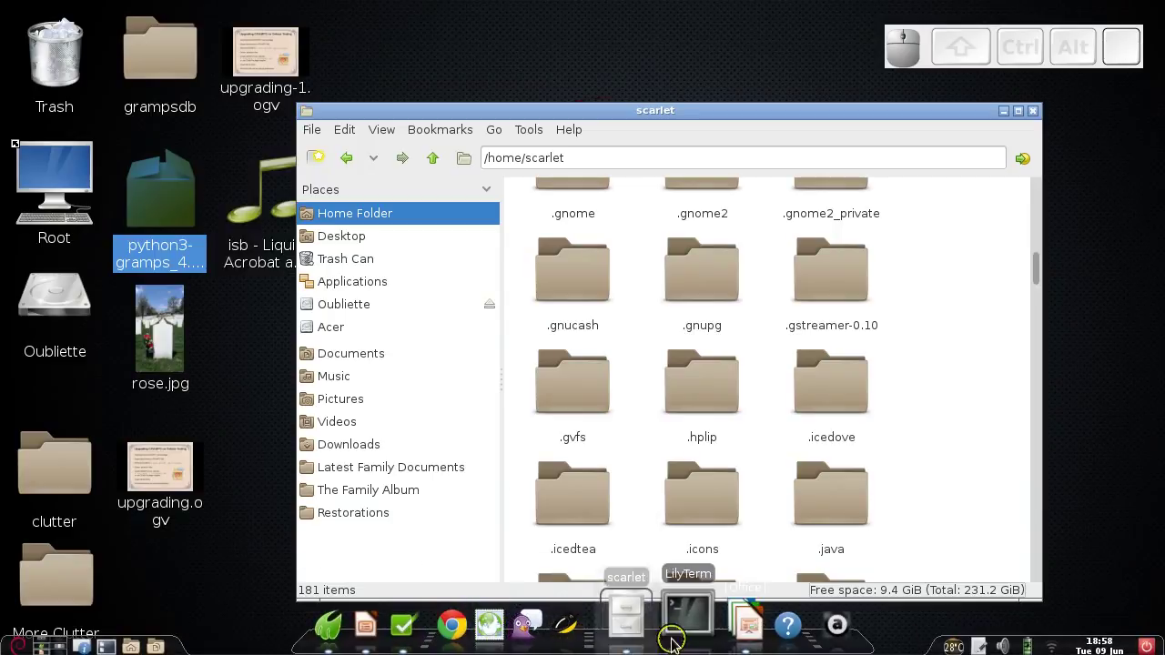
pyautogui.click(680, 626)
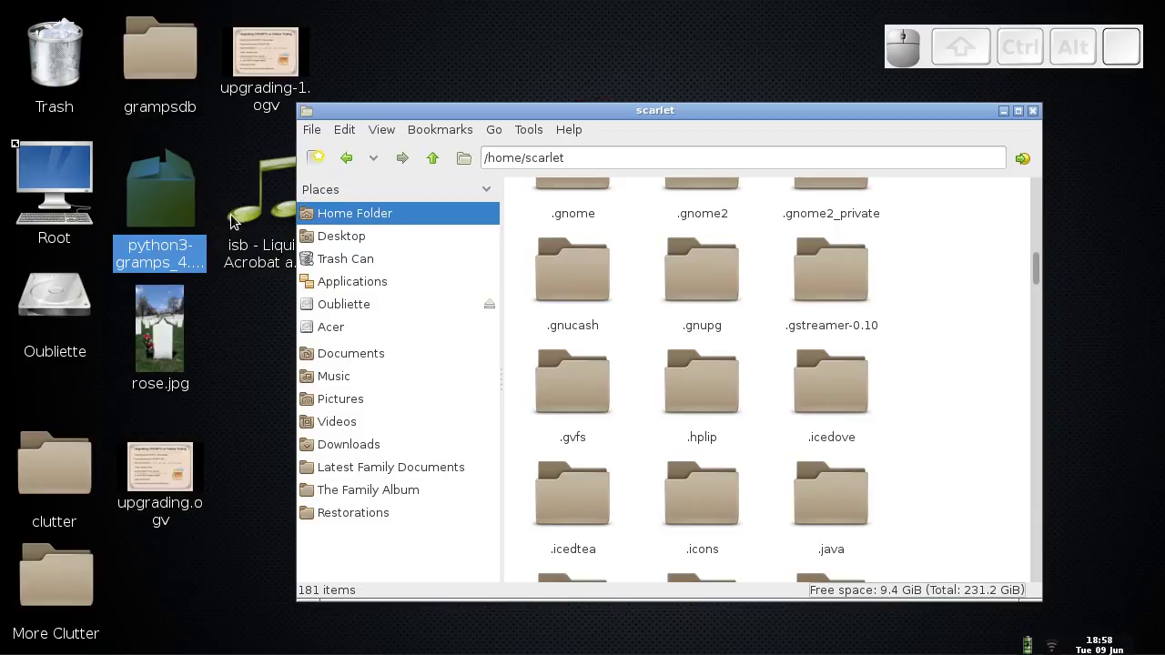
pyautogui.press('F4')
# - Centre the terminal window, change into the Desktop folder and list its files
pyautogui.moveTo(370, 13); pyautogui.dragTo(613, 116)
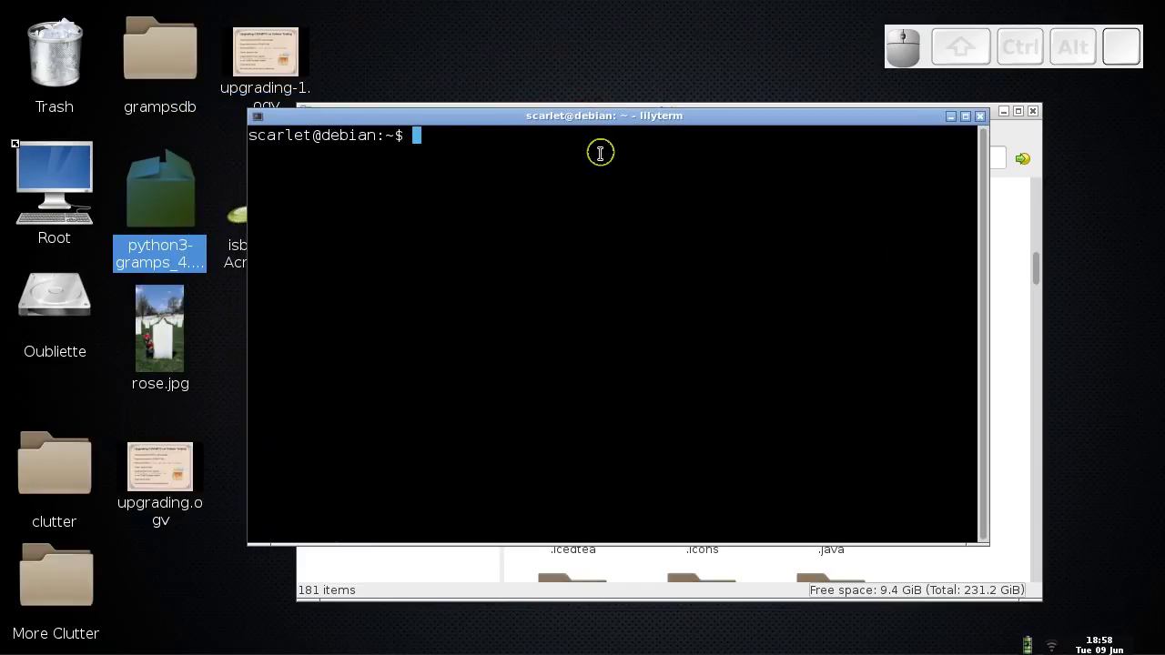
pyautogui.click(525, 235)
pyautogui.write('cd Desktop')
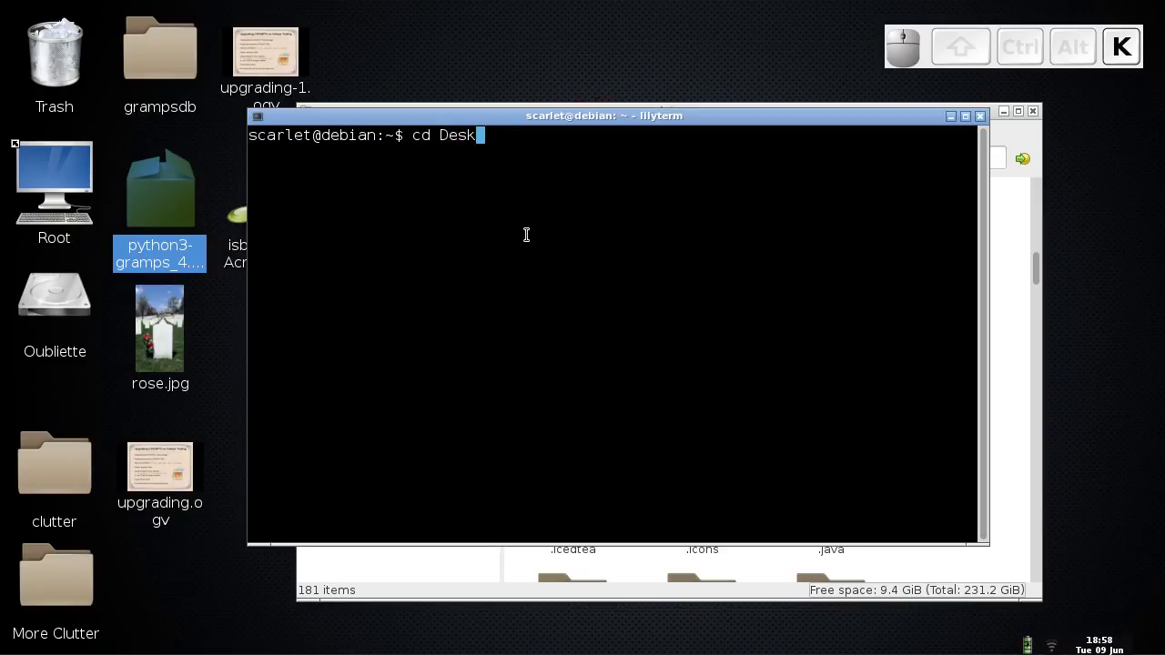
pyautogui.press('Return')
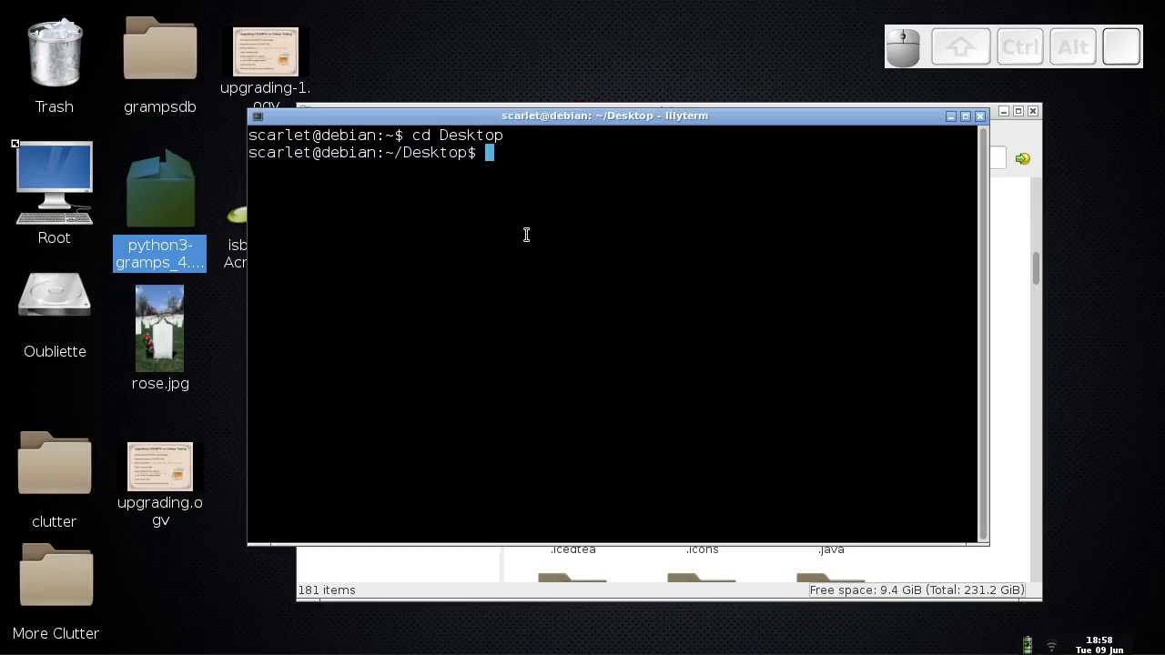
pyautogui.write('ls')
pyautogui.press('Return')
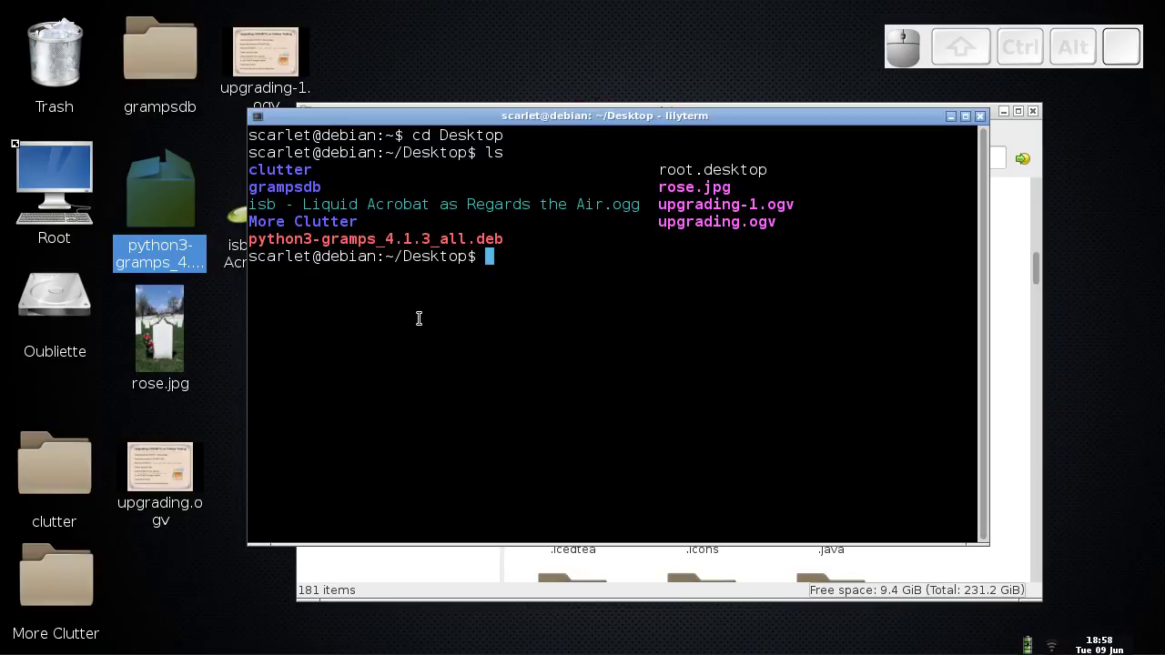
# - Run sudo dpkg -i python3-gramps_4.1.3_all.deb and enter the administrator password
pyautogui.write('sud')
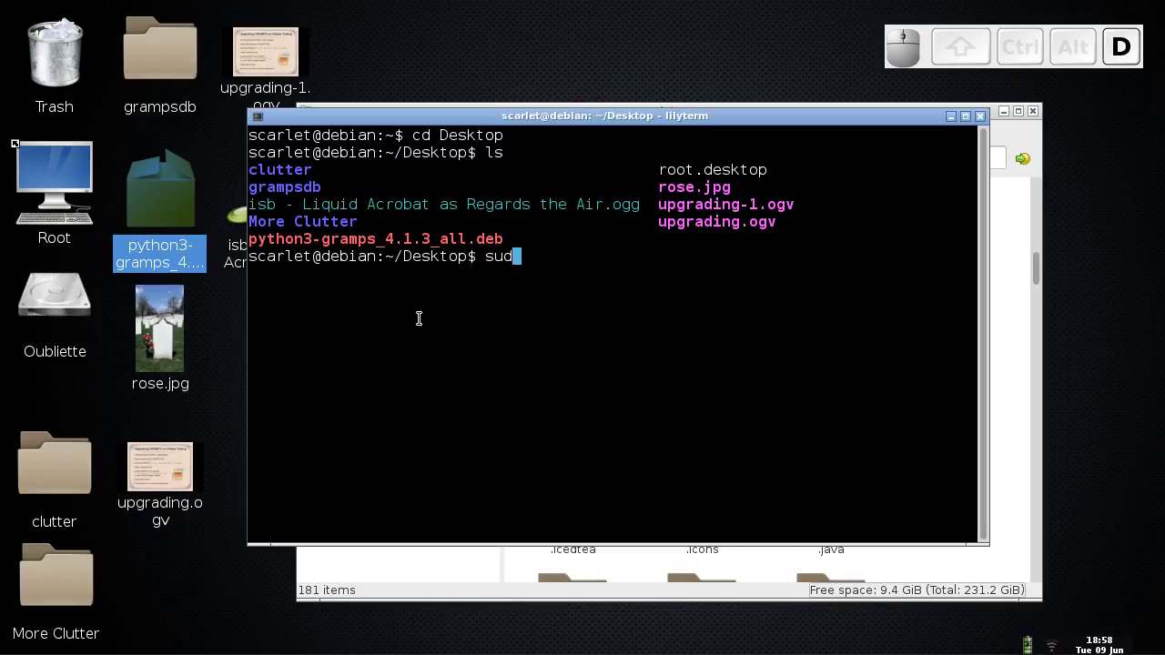
pyautogui.write('o ')
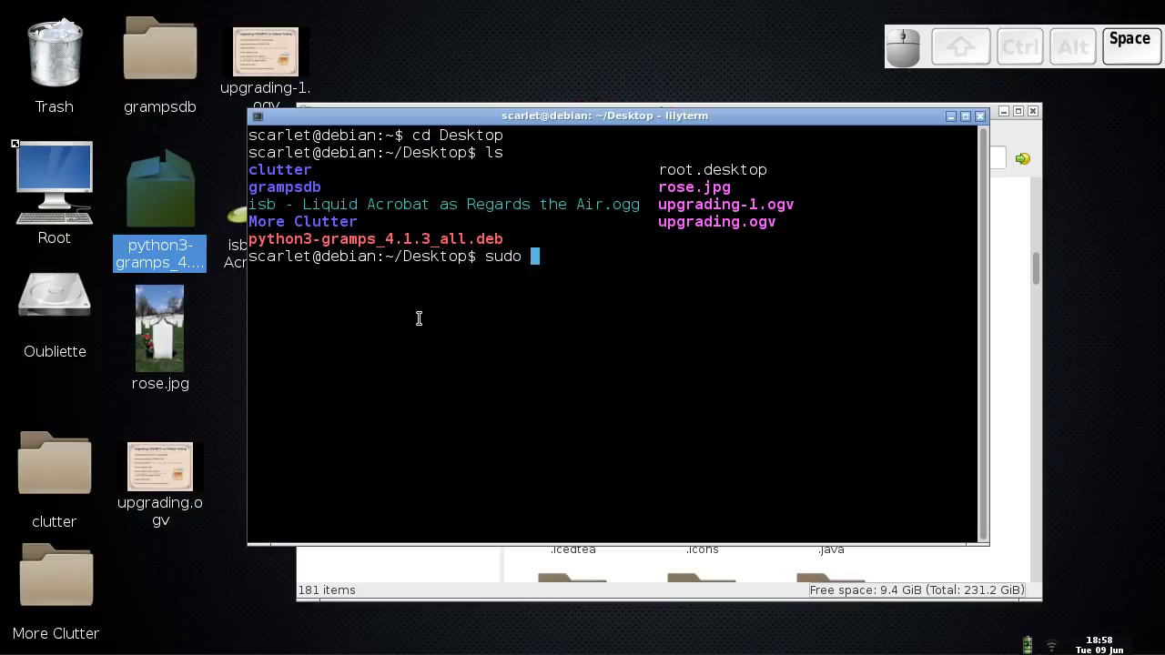
pyautogui.write('dpkg -i')
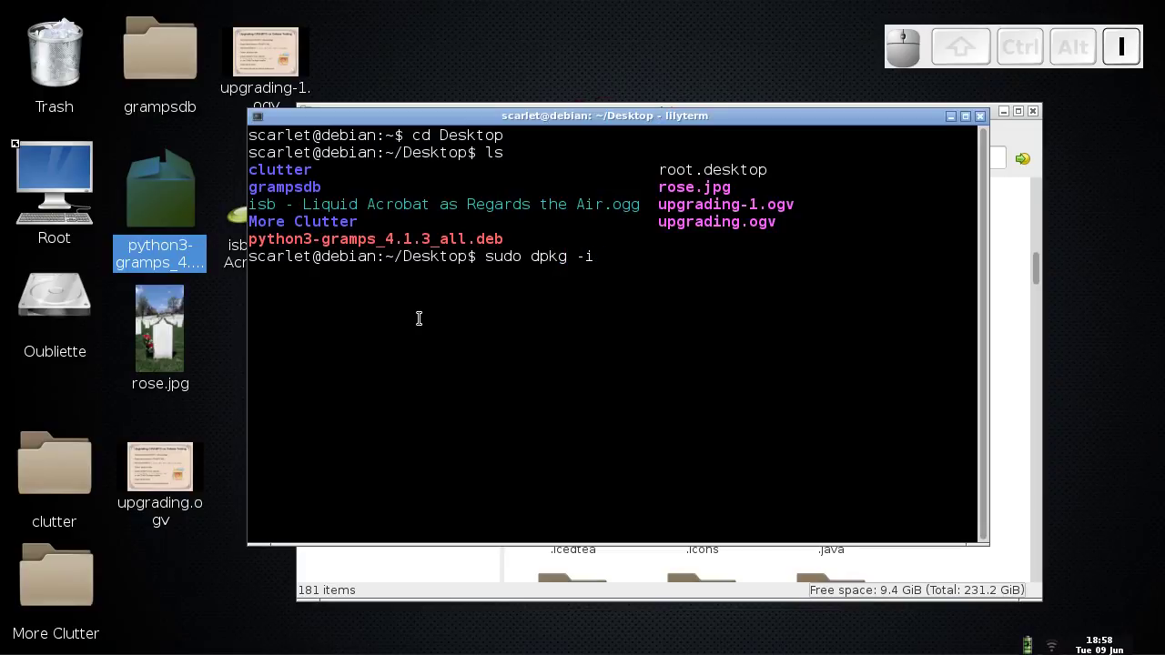
pyautogui.write(' pyth')
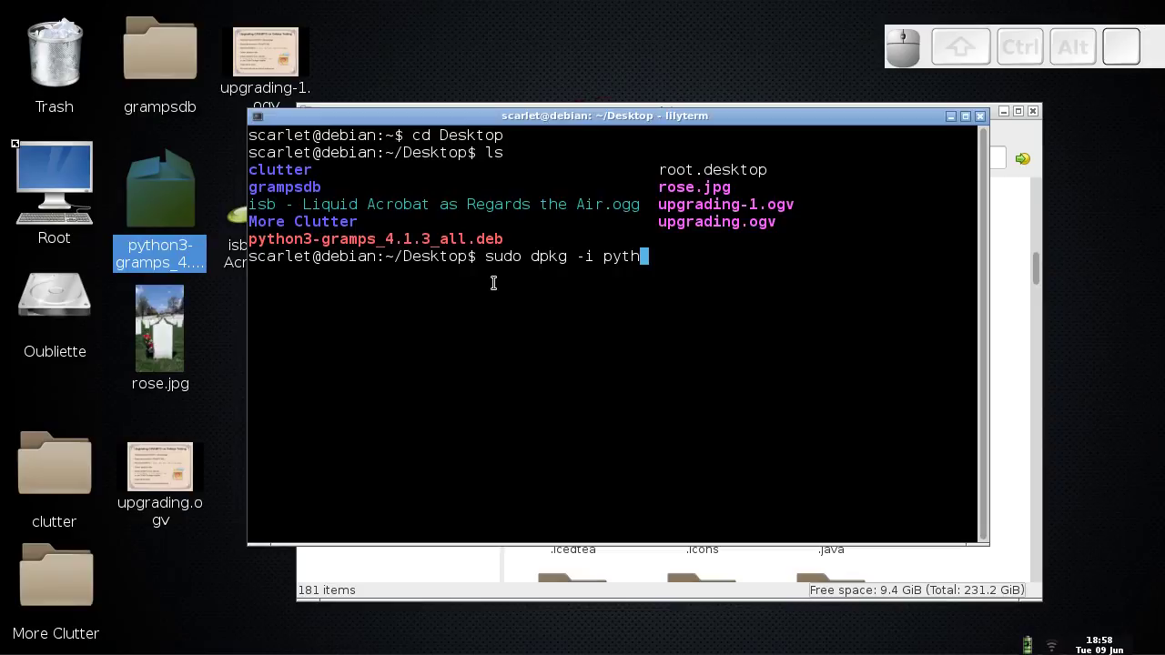
pyautogui.press('Tab')
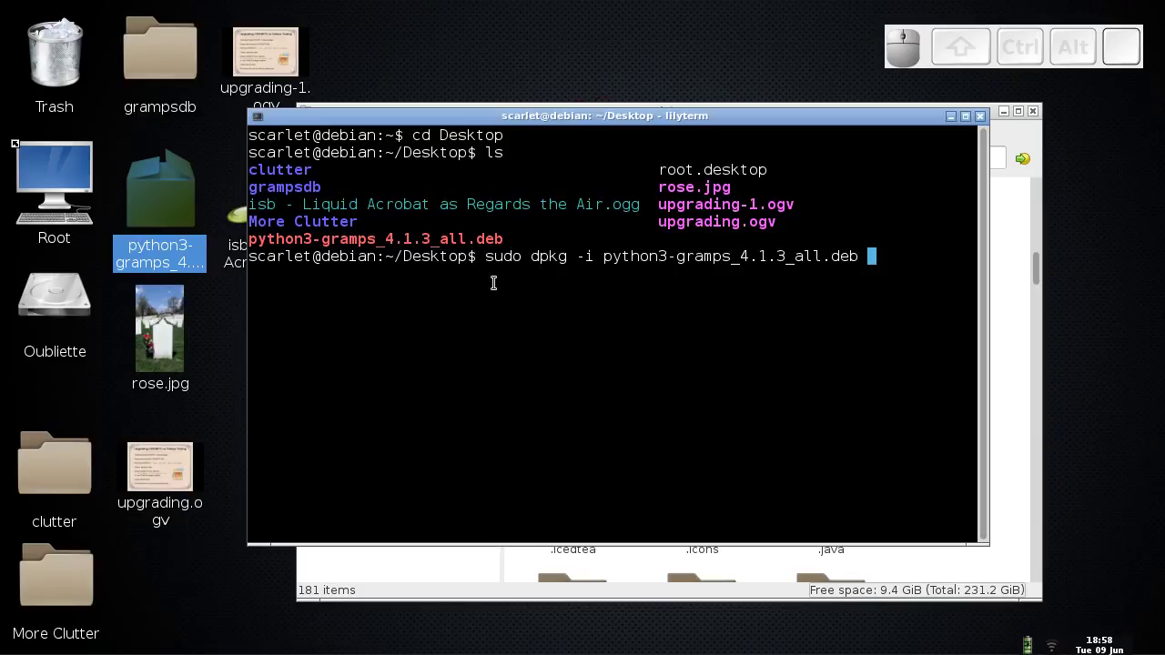
pyautogui.press('Return')
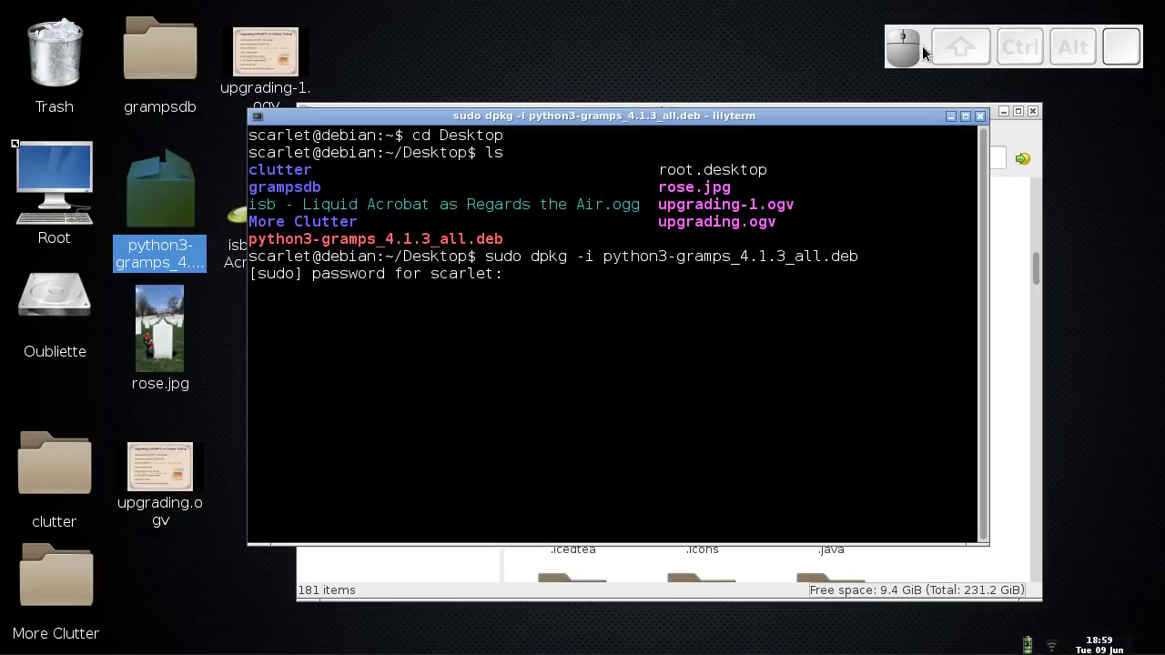
pyautogui.moveTo(923, 47); pyautogui.dragTo(1006, 51)
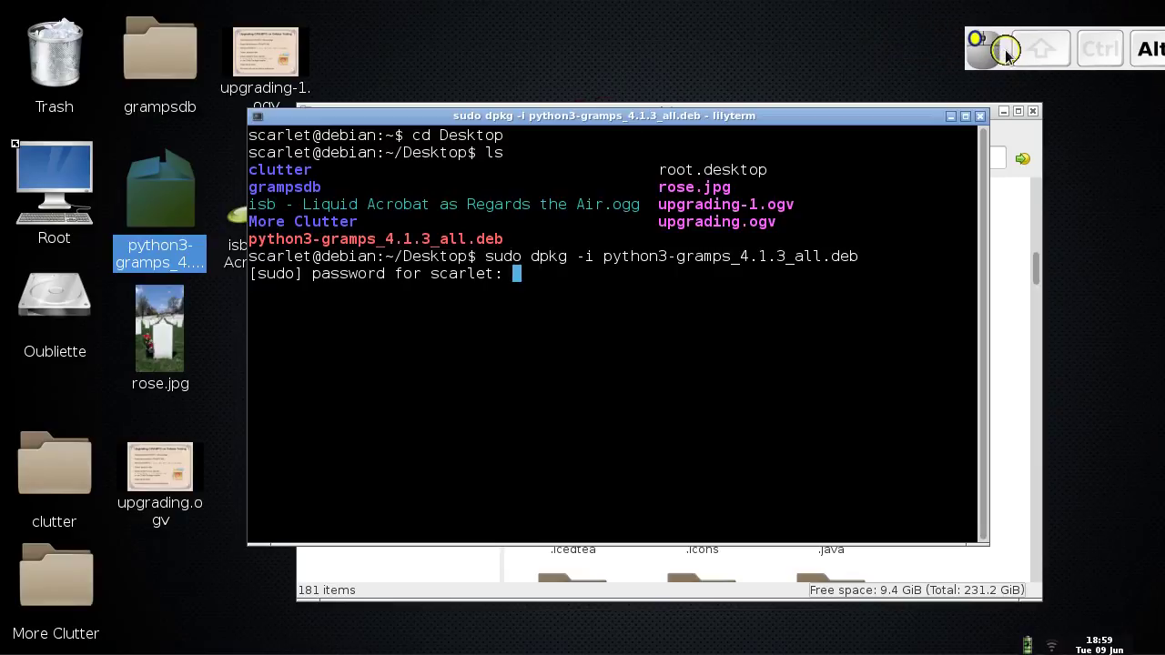
pyautogui.doubleClick(563, 273)
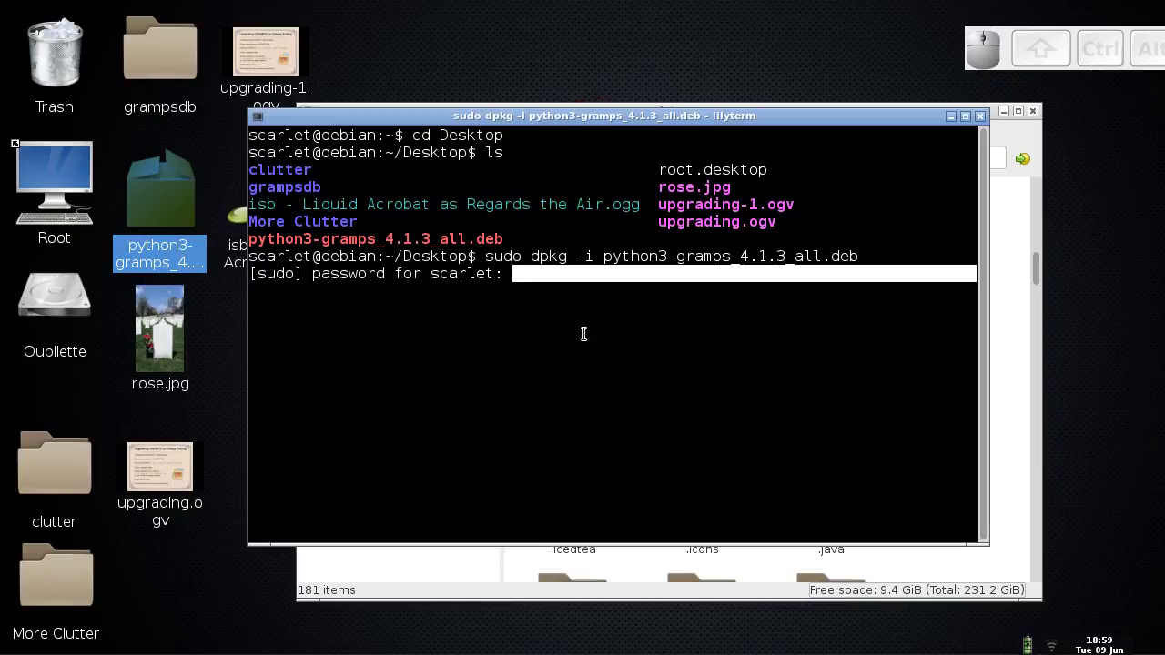
pyautogui.press('Return')
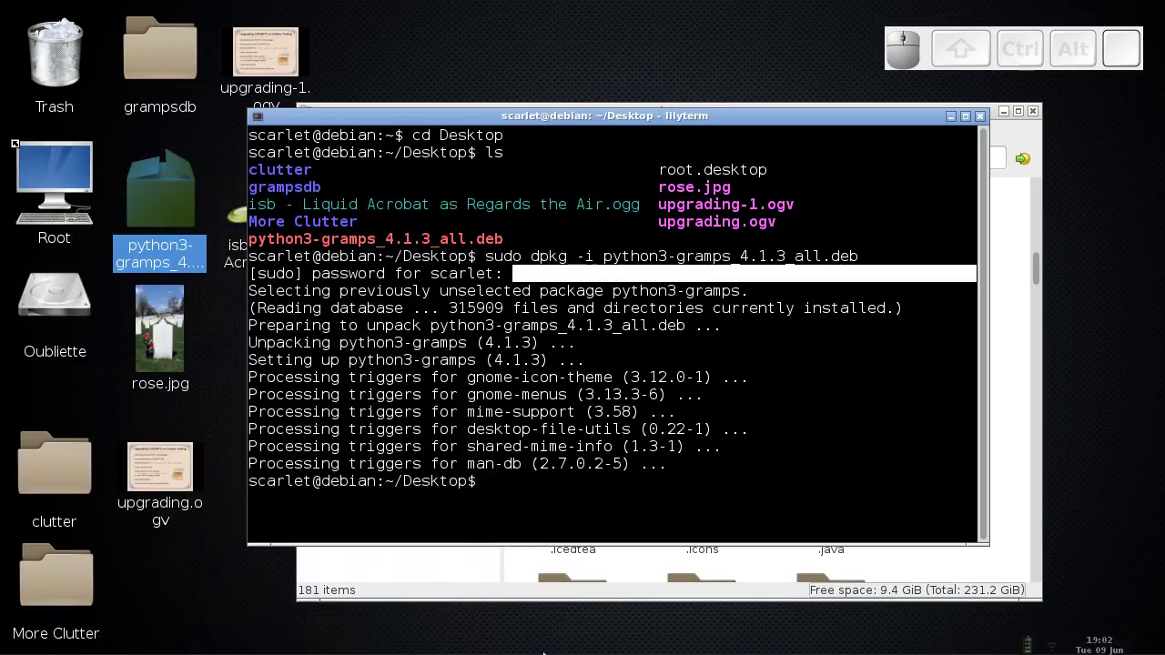
# - Wait for dpkg to finish setting up python3-gramps 4.1.3, then close LilyTerm
pyautogui.moveTo(746, 634)
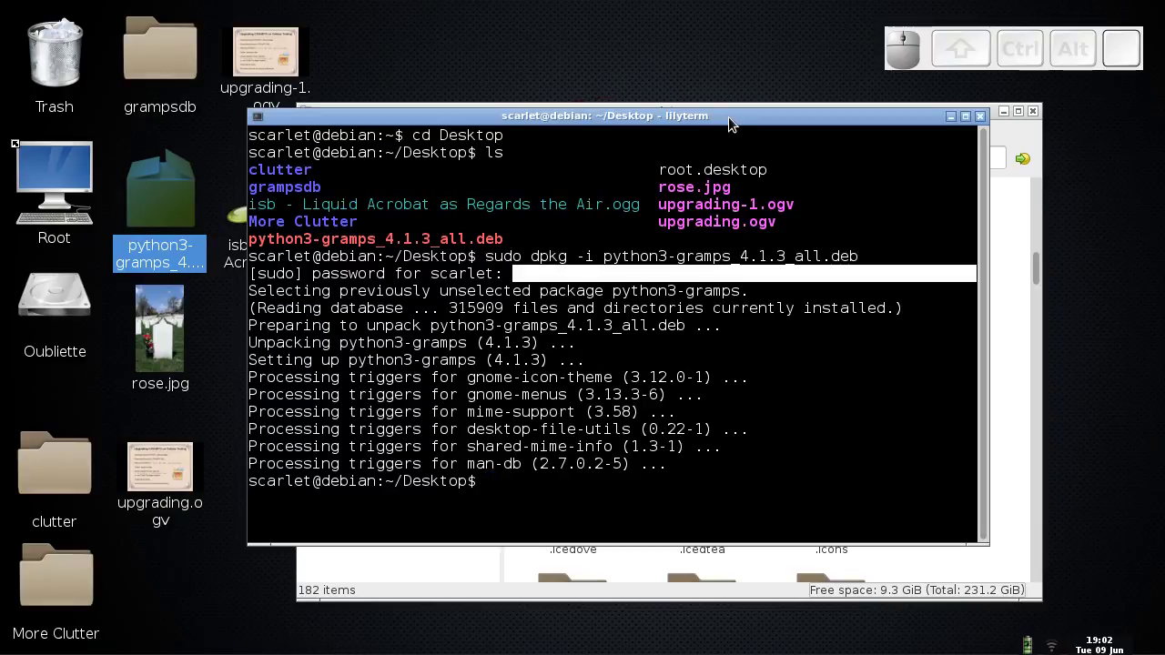
pyautogui.click(981, 119)
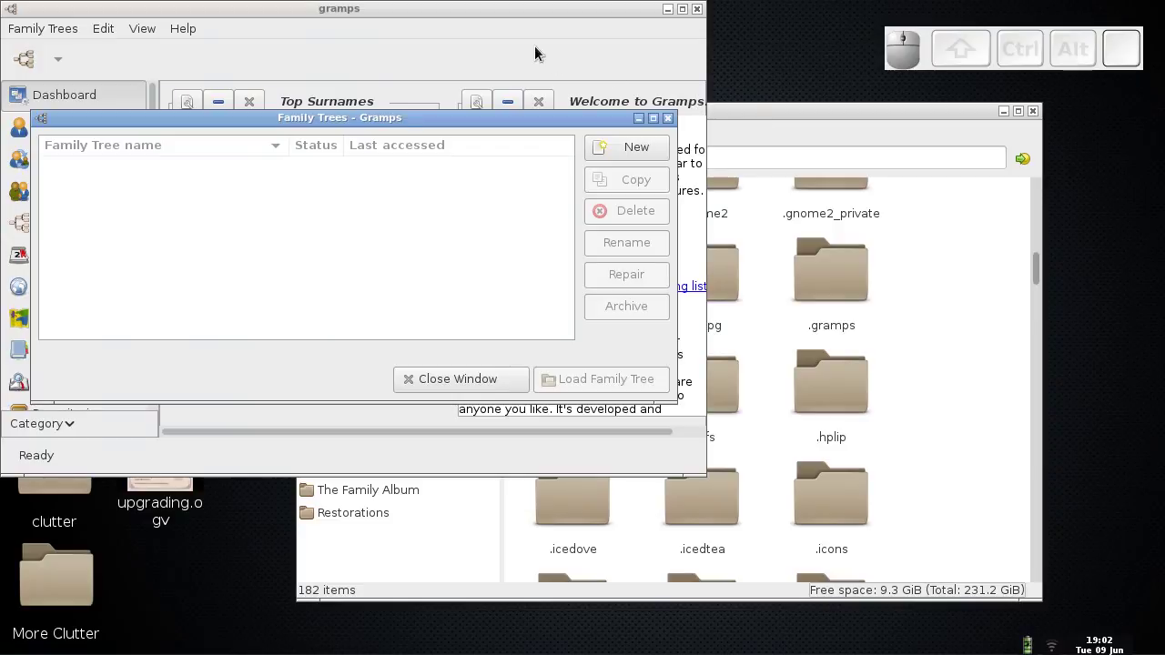
# - Confirm the home folder's .gramps folder is empty, then create a new family tree
pyautogui.moveTo(378, 121)
pyautogui.mouseDown()
pyautogui.moveTo(508, 186)
pyautogui.moveTo(509, 227)
pyautogui.moveTo(381, 112)
pyautogui.mouseUp()
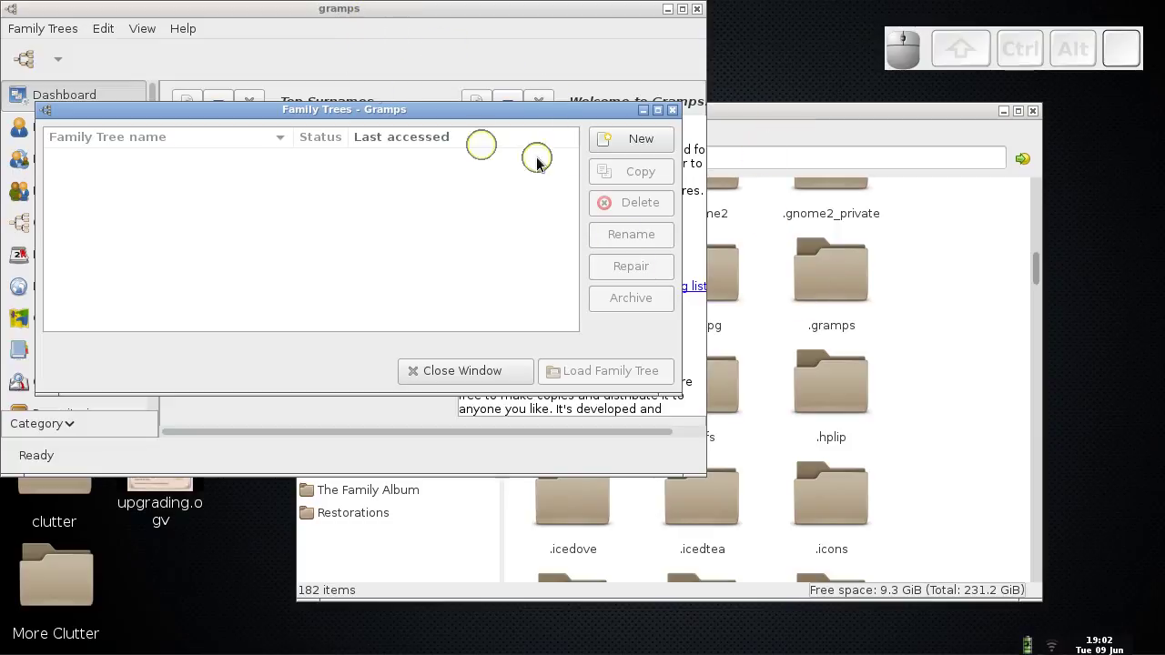
pyautogui.click(825, 114)
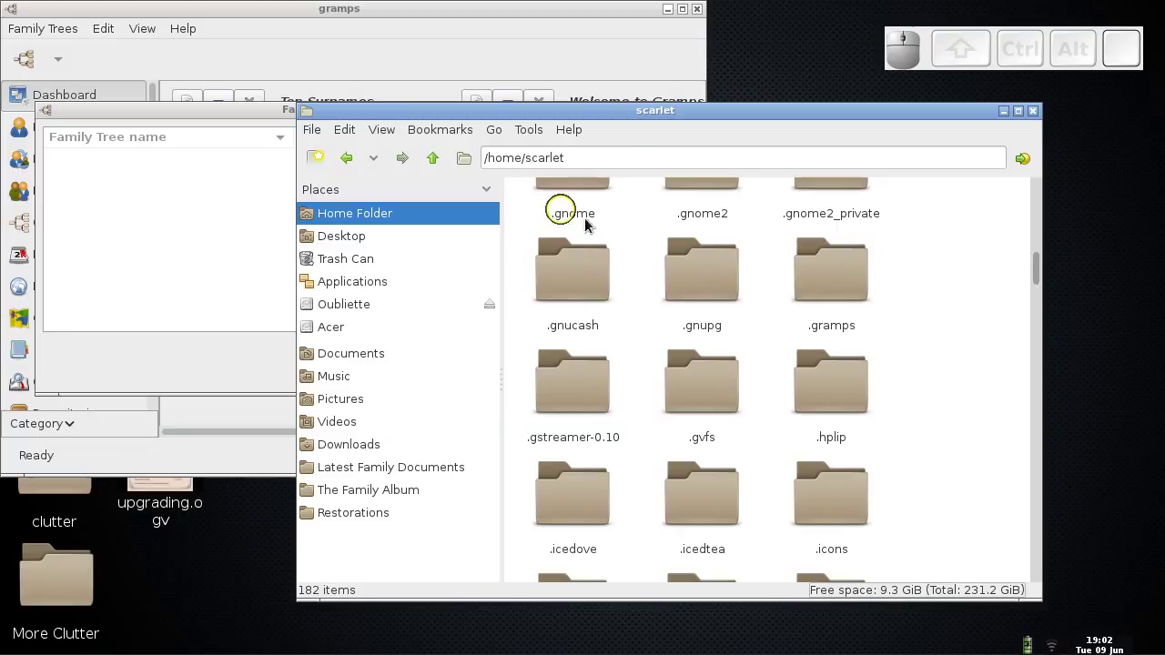
pyautogui.doubleClick(834, 277)
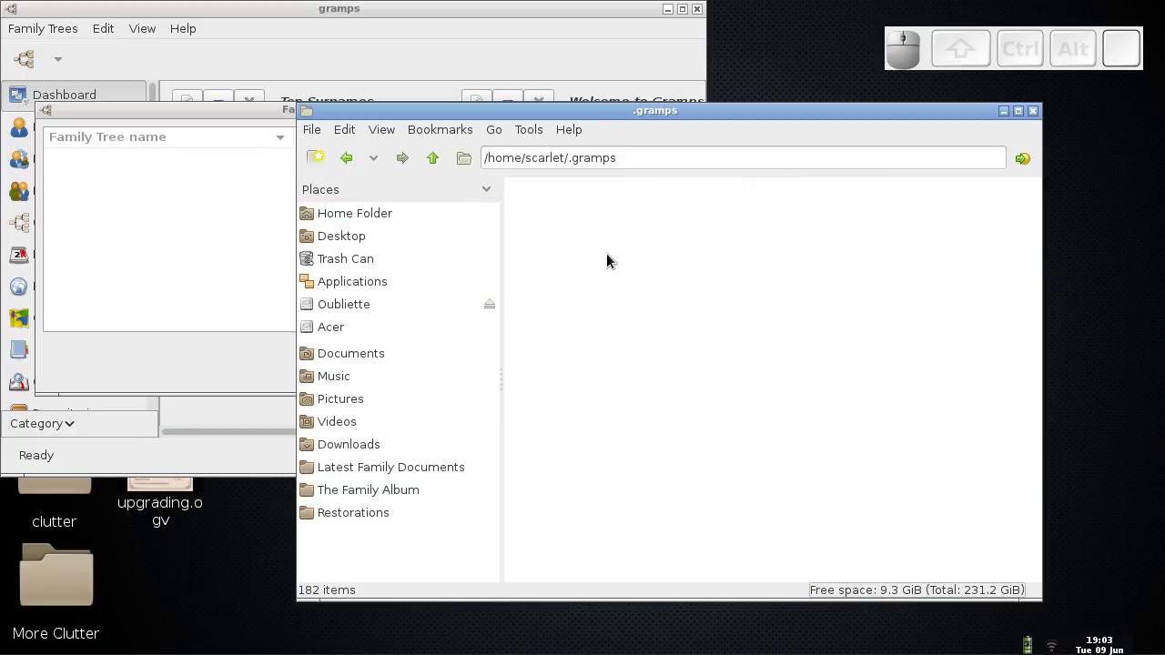
pyautogui.click(432, 159)
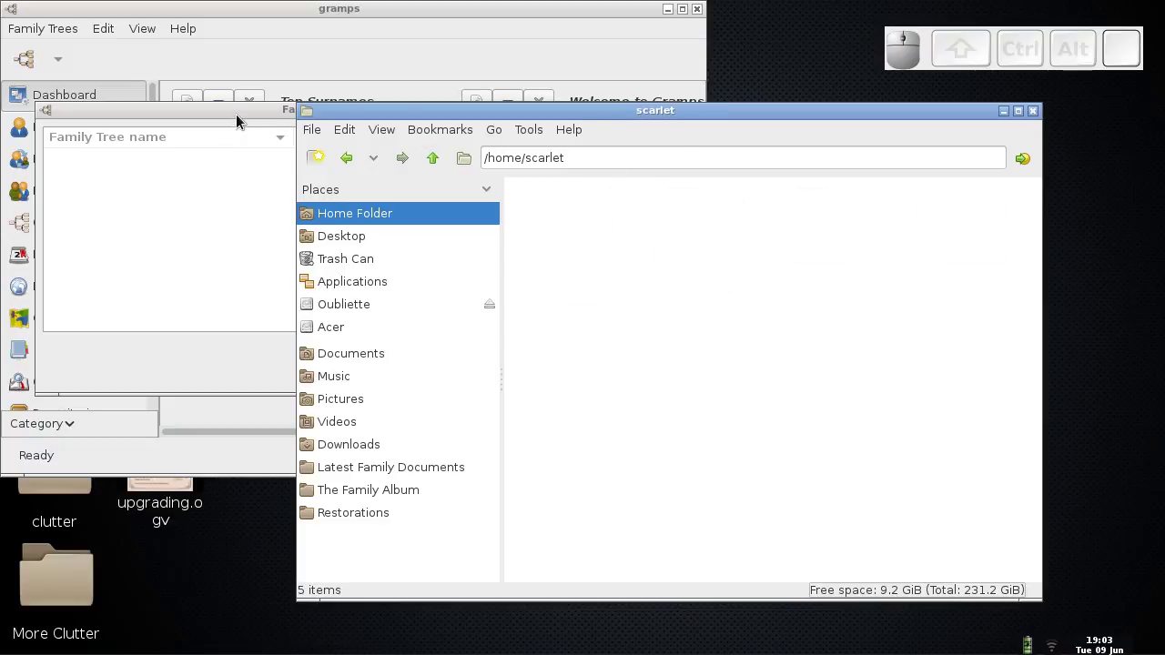
pyautogui.click(236, 114)
pyautogui.click(642, 142)
# - Name the new tree 'Practice Tree', load it, and maximize the Gramps window
pyautogui.press('shift')
pyautogui.write('P')
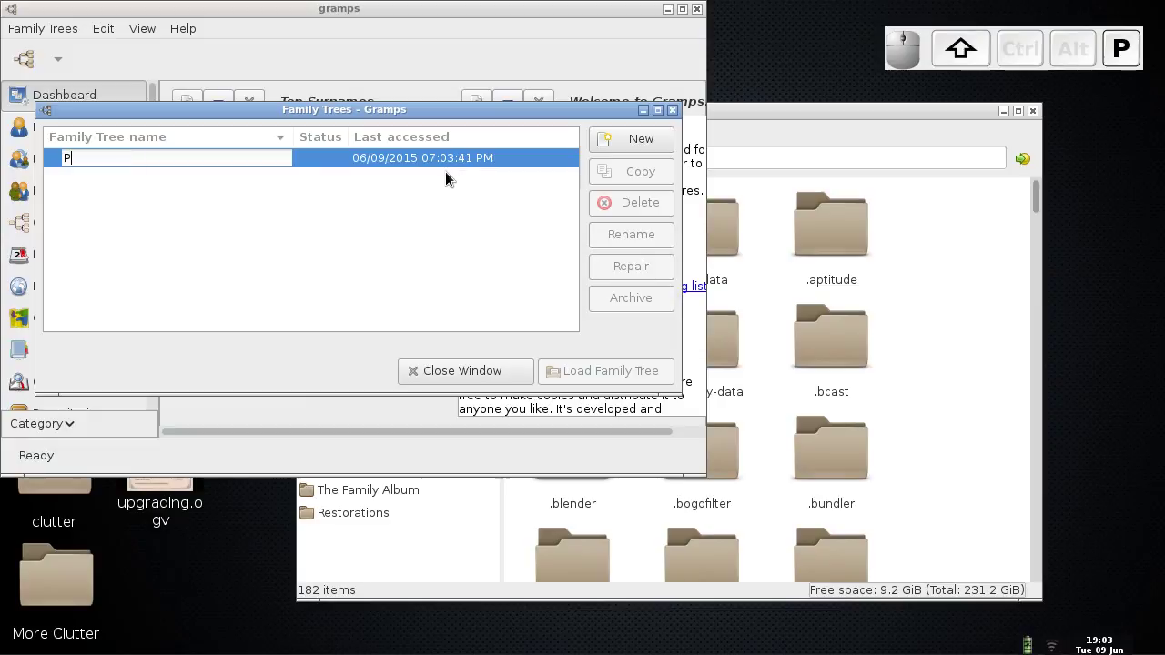
pyautogui.write('ractive ')
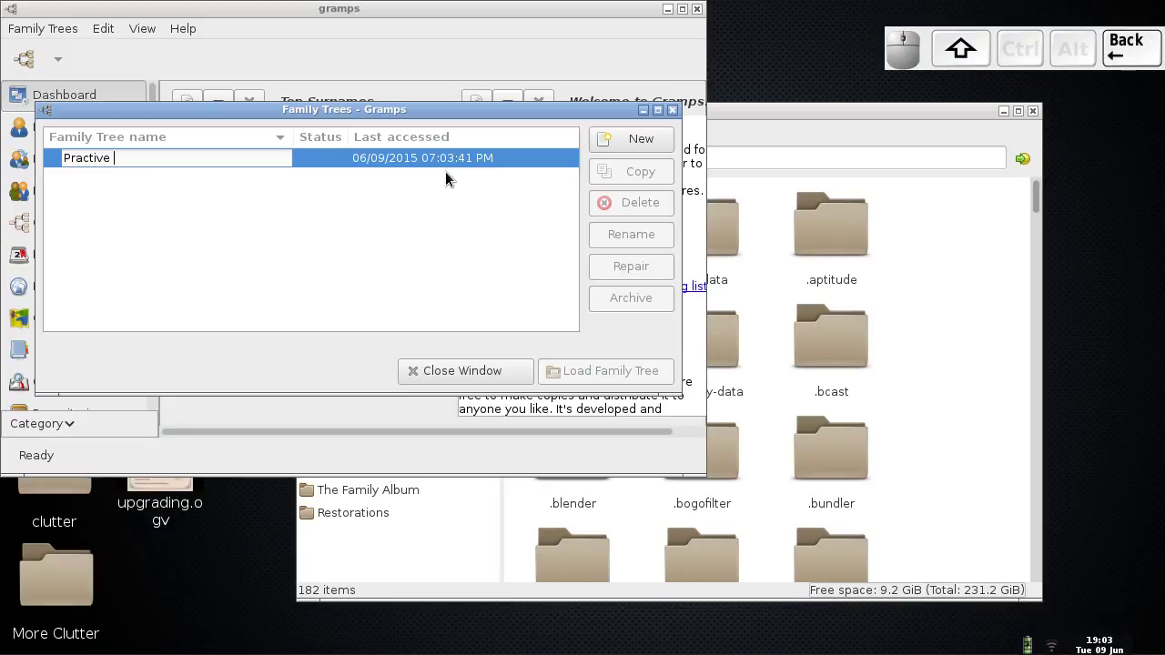
pyautogui.write('Tctre')
pyautogui.press('BackSpace')
pyautogui.write('e Tree')
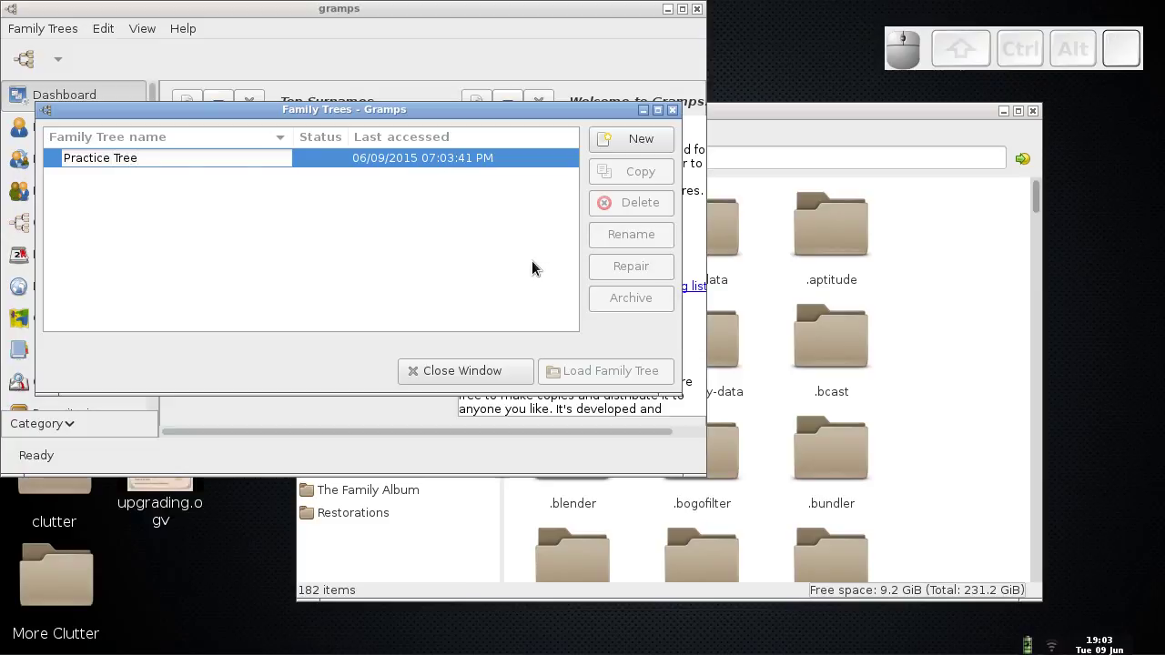
pyautogui.press('Return')
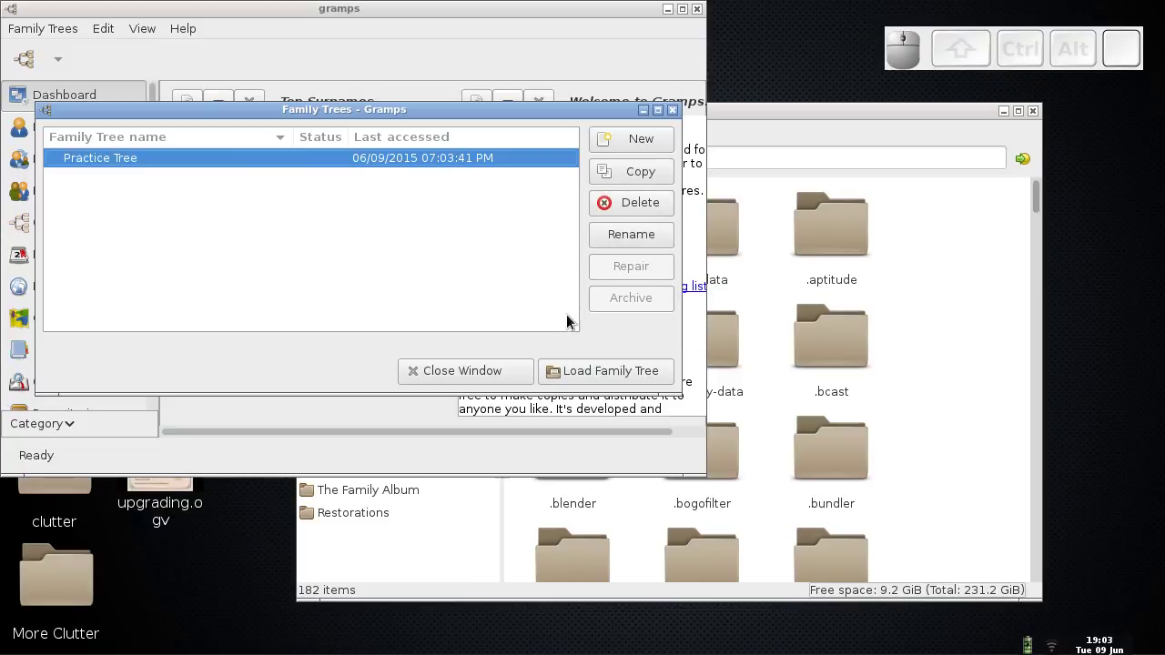
pyautogui.click(598, 375)
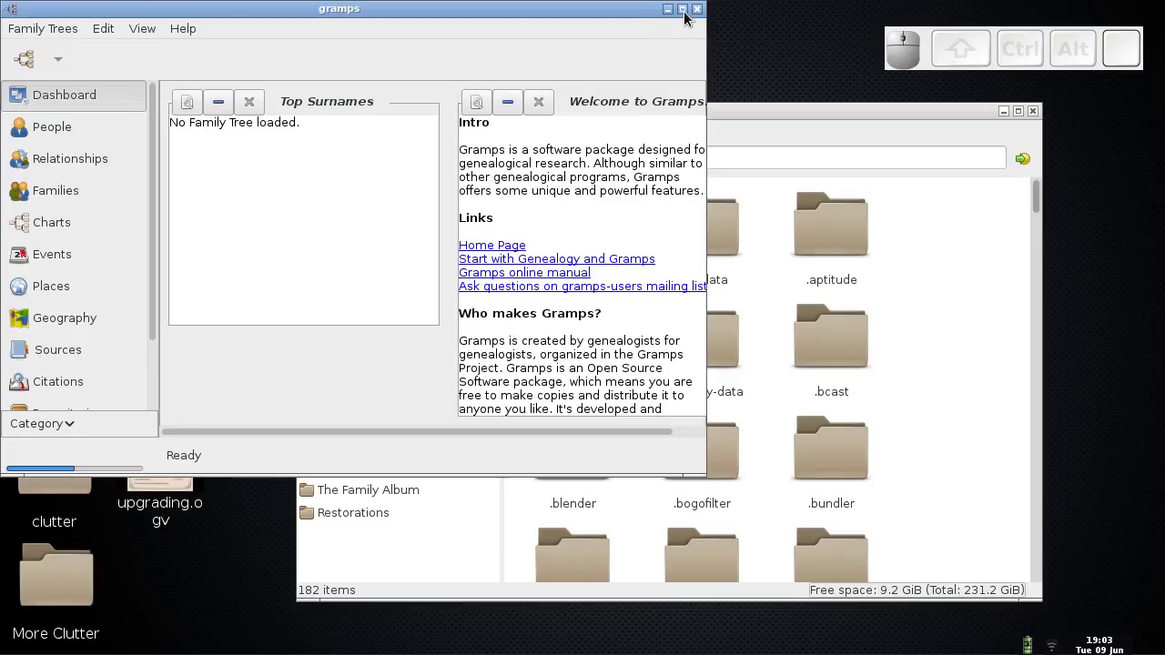
pyautogui.click(684, 11)
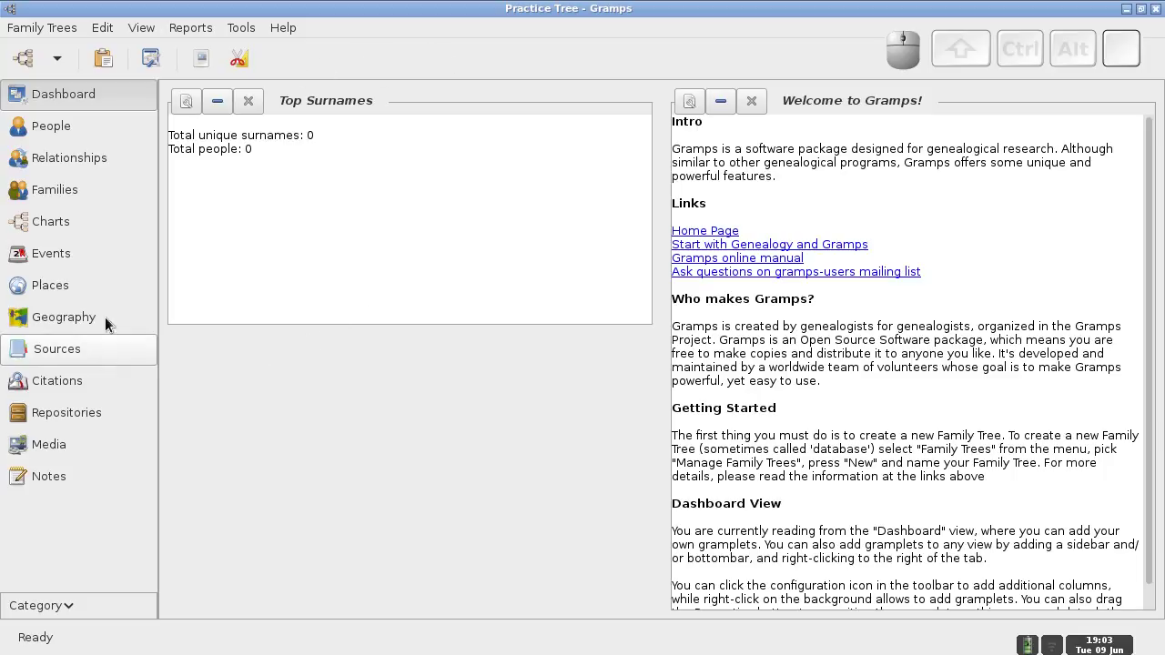
# - Open Family Trees > Import for the Practice Tree, then minimize Gramps to reveal the desktop
pyautogui.click(50, 33)
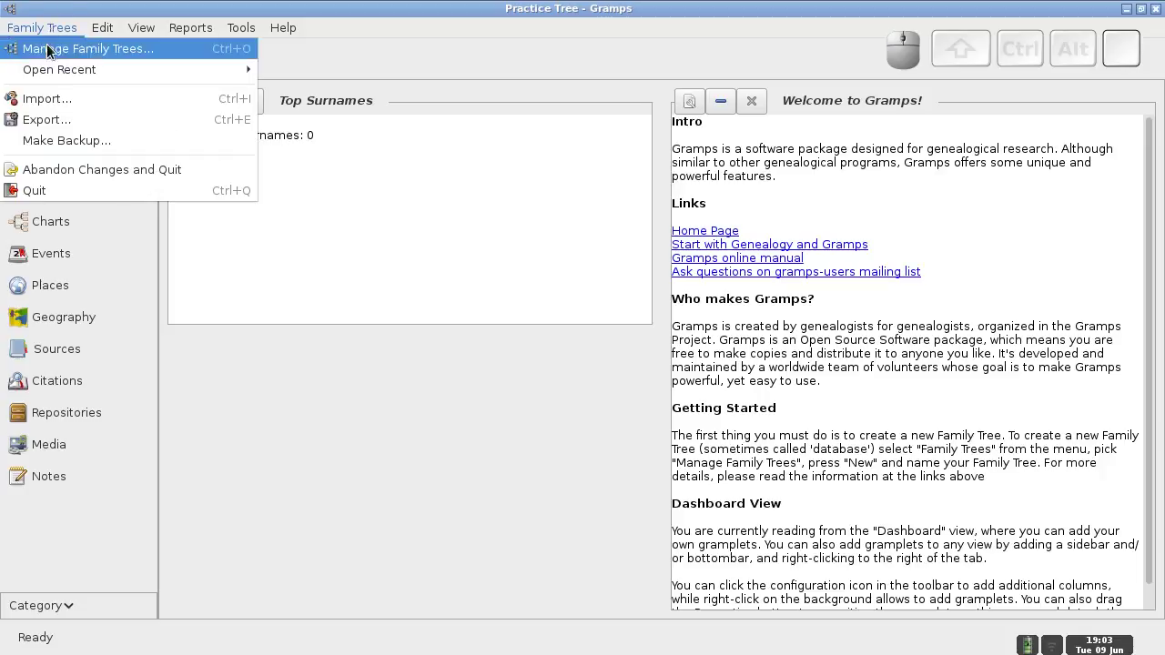
pyautogui.click(43, 99)
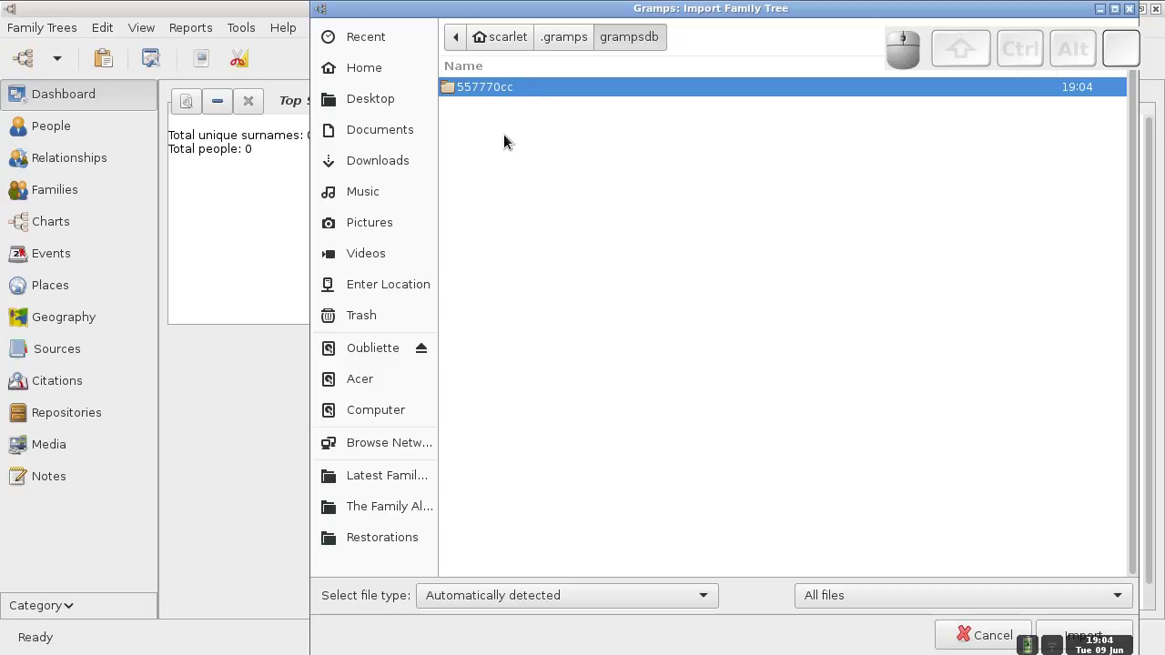
pyautogui.click(1100, 10)
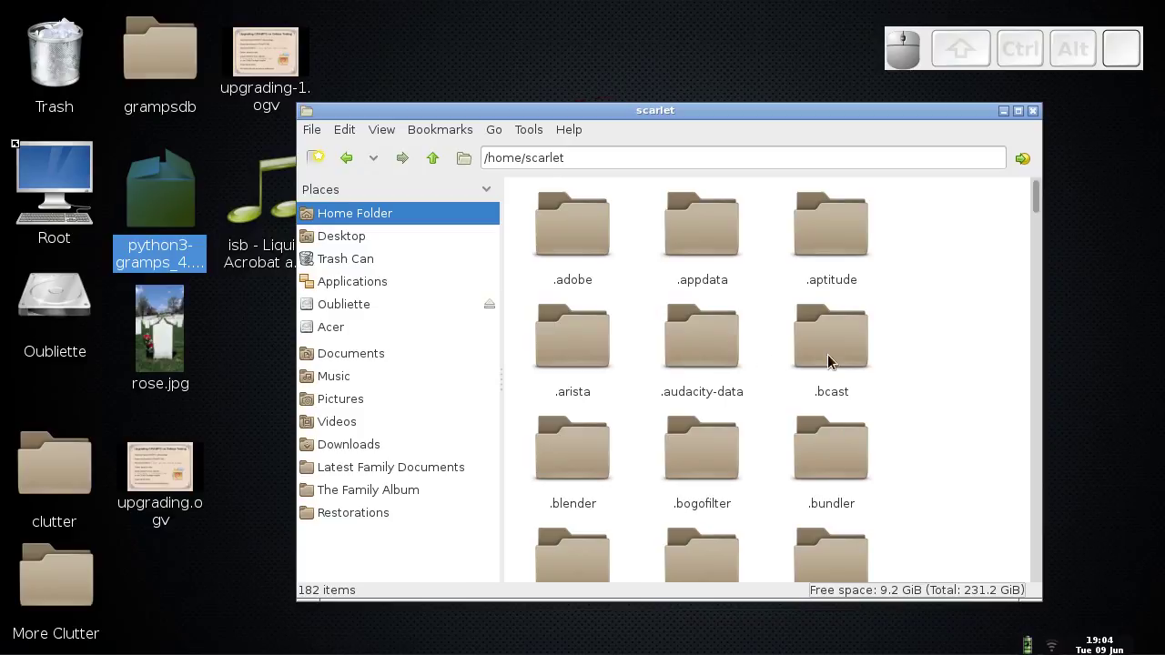
# - Open the grampsdb folder on the desktop to view its backups
pyautogui.moveTo(1039, 207); pyautogui.dragTo(1035, 195)
pyautogui.click(175, 62)
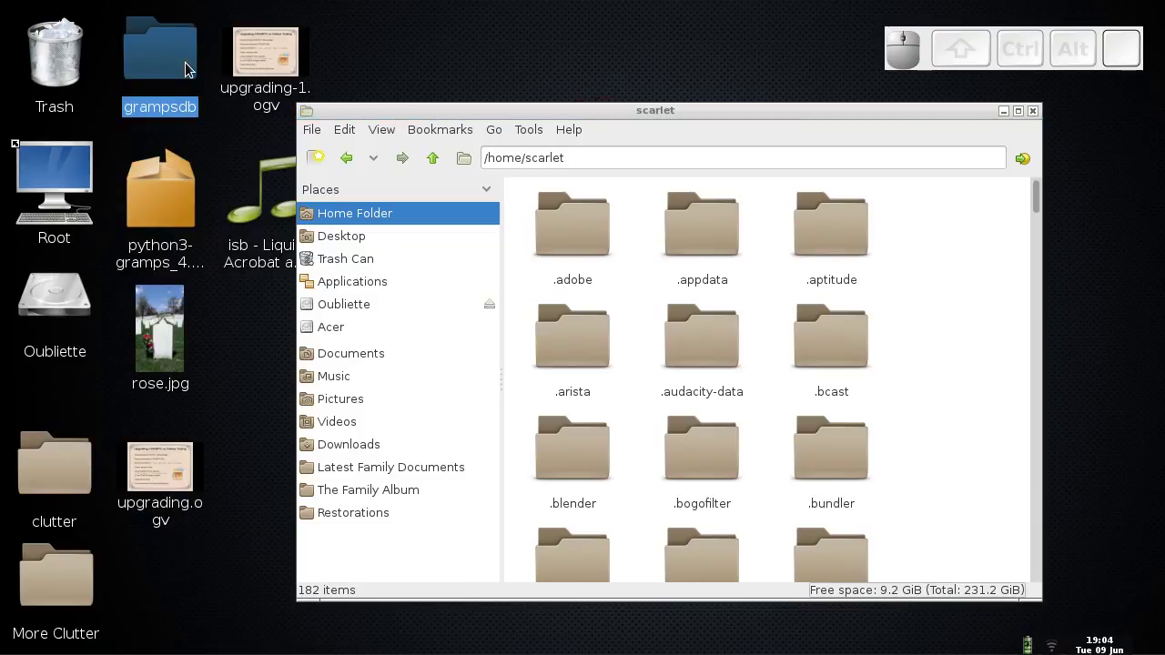
pyautogui.doubleClick(178, 71)
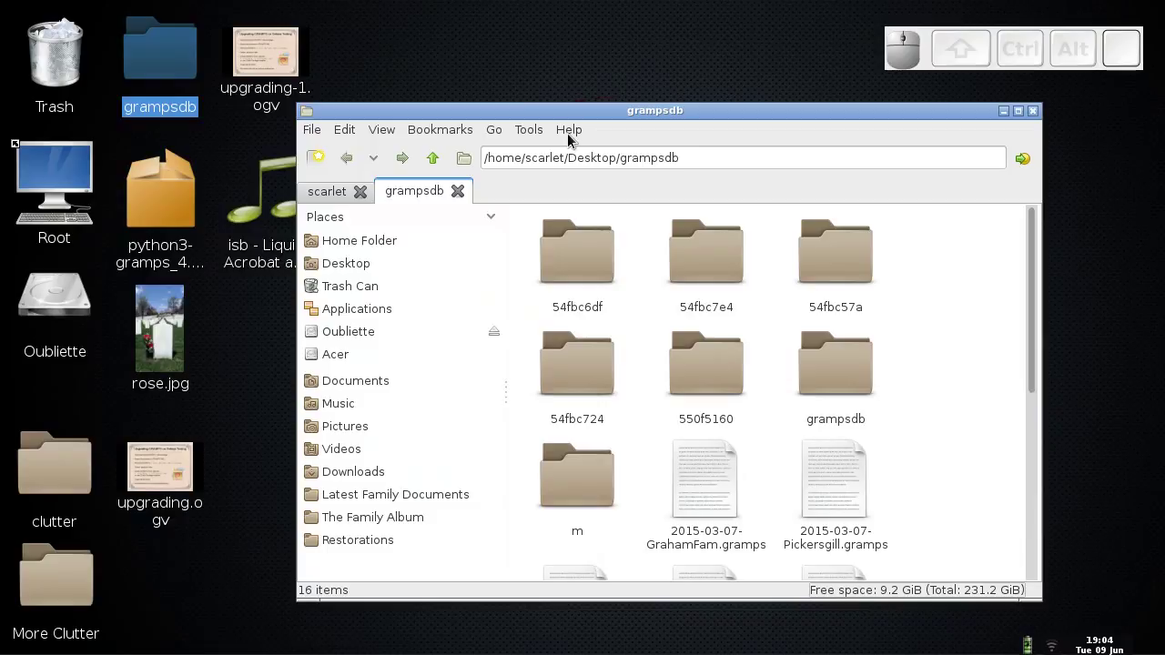
pyautogui.moveTo(1033, 343); pyautogui.dragTo(1033, 449)
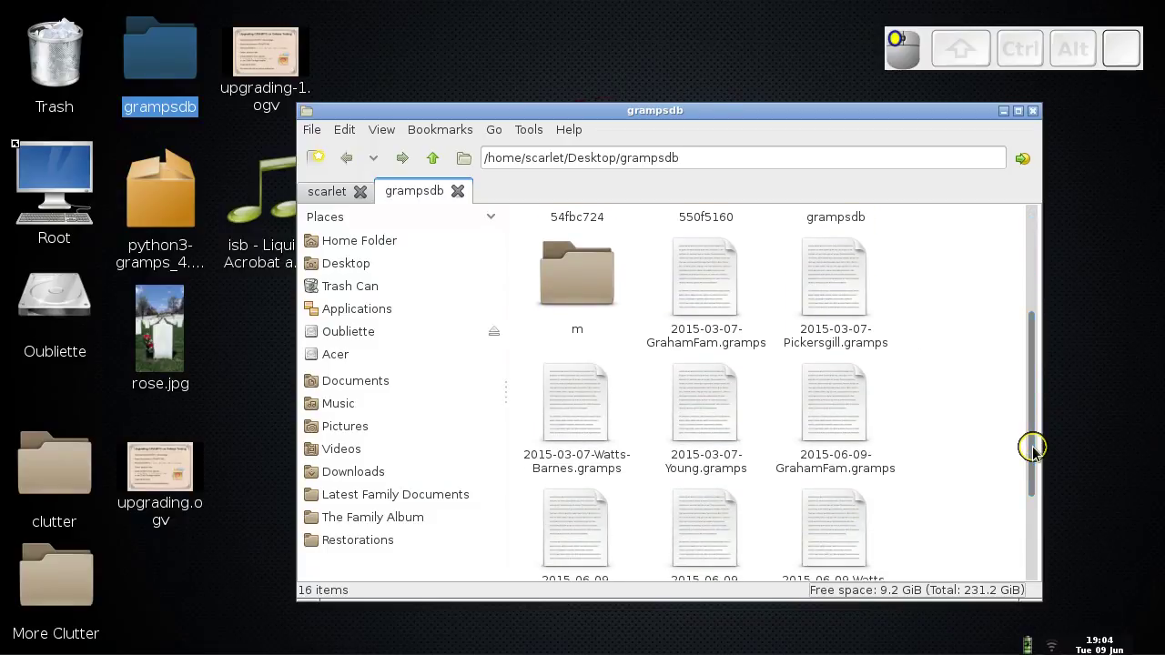
# - Select the m folder plus the five 2015-06-09 .gramps backups and copy them
pyautogui.click(590, 292)
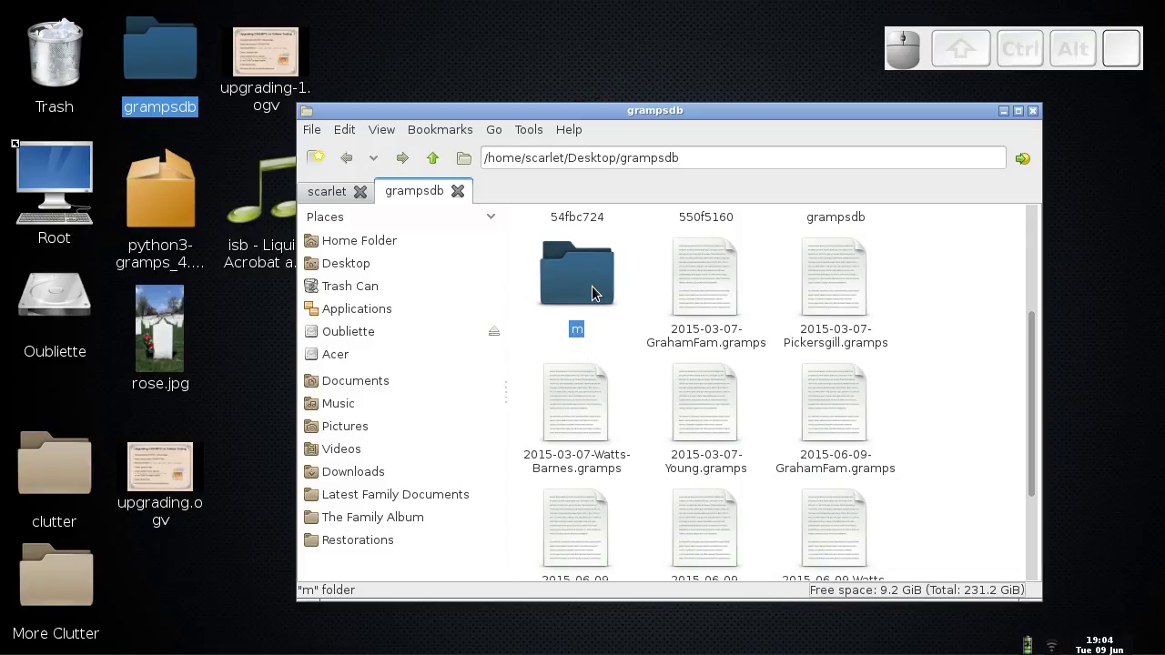
pyautogui.moveTo(1035, 351); pyautogui.dragTo(1035, 345)
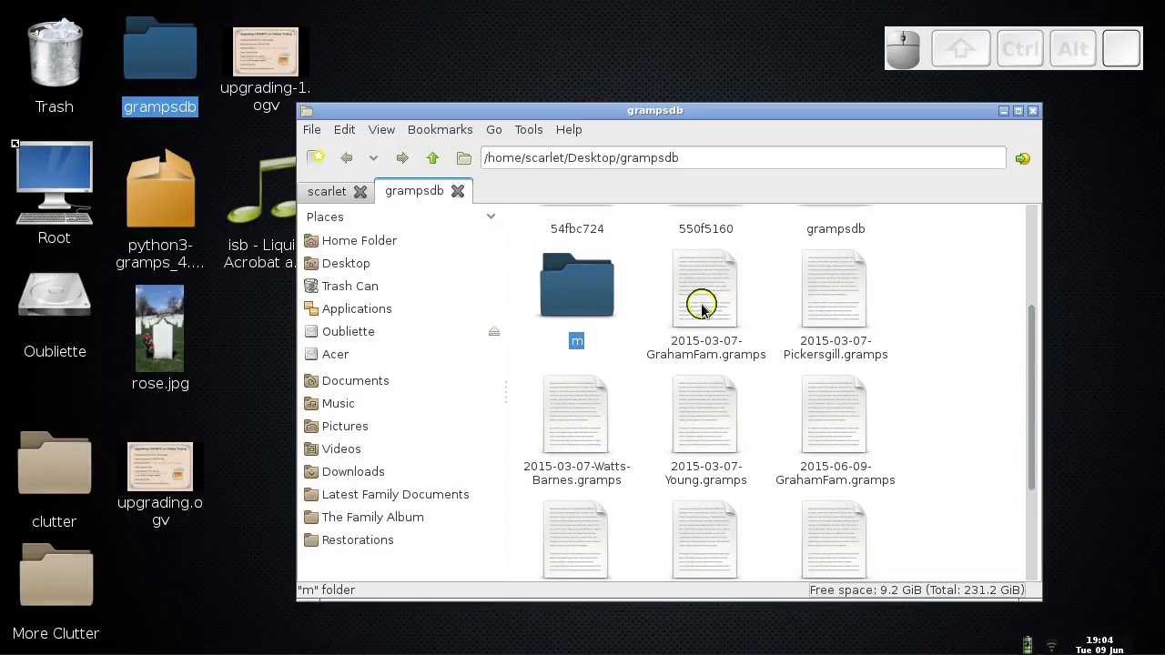
pyautogui.press('ctrl')
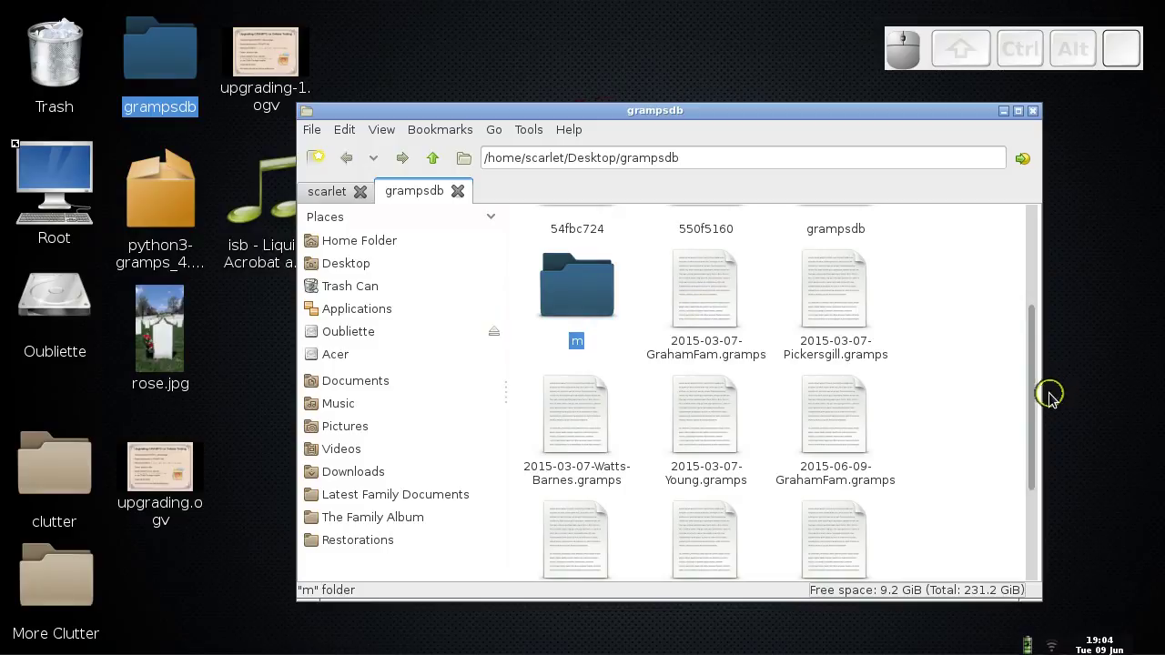
pyautogui.moveTo(1027, 395); pyautogui.dragTo(1033, 489)
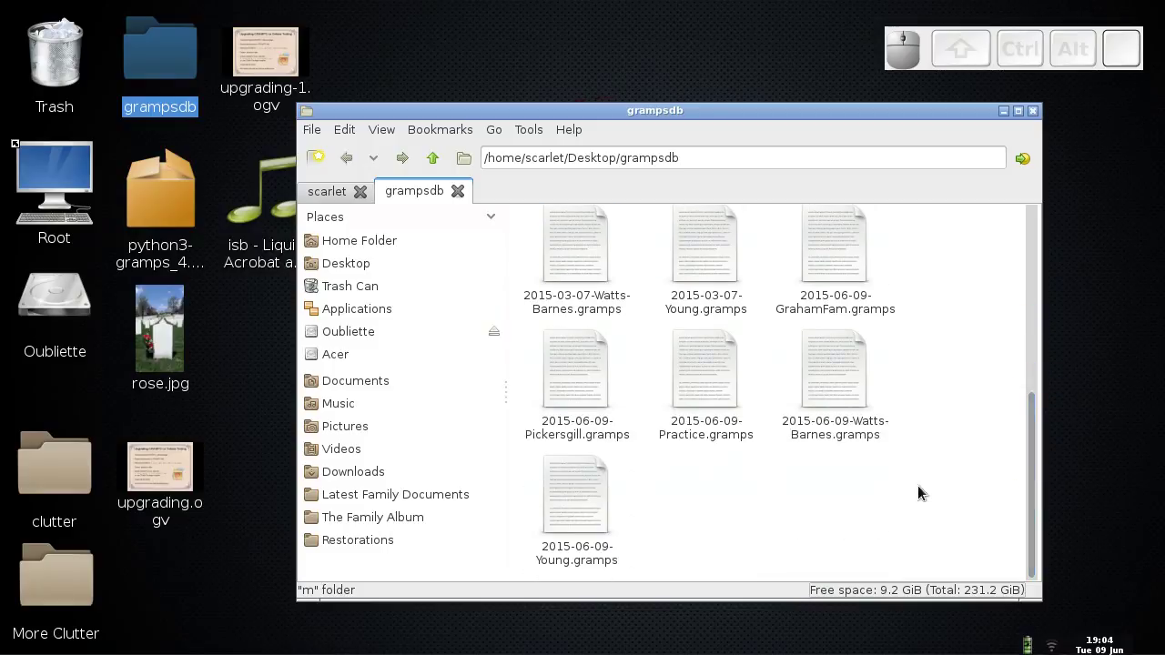
pyautogui.keyDown('ctrl'); pyautogui.click(588, 500); pyautogui.keyUp('ctrl')
pyautogui.keyDown('ctrl'); pyautogui.click(827, 359); pyautogui.keyUp('ctrl')
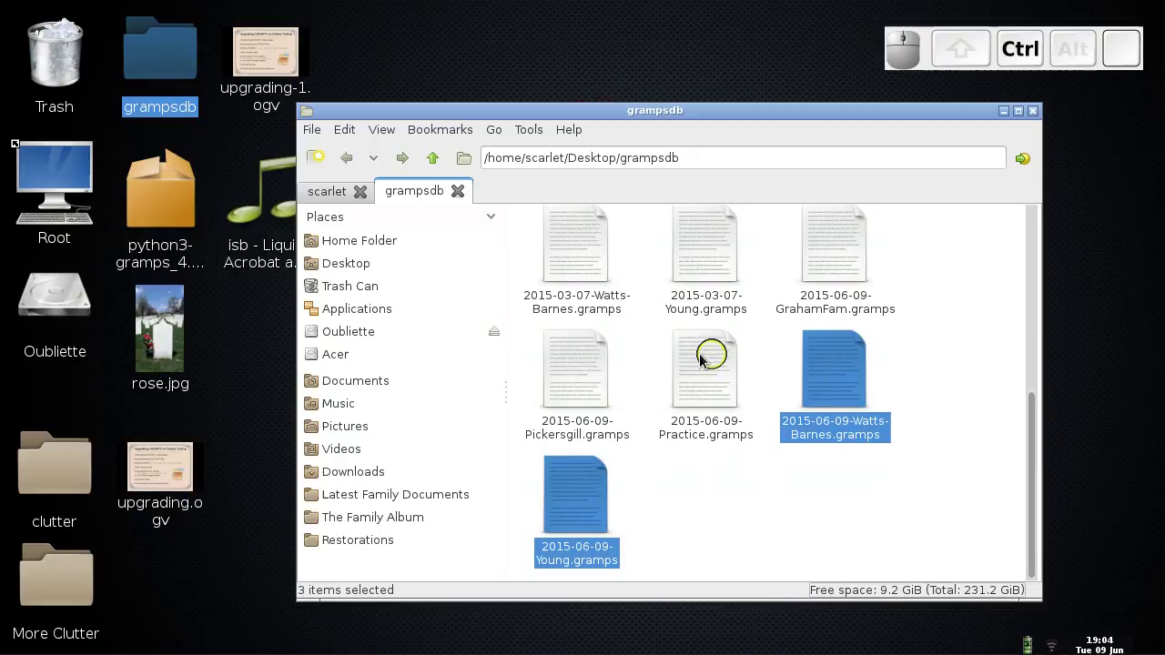
pyautogui.keyDown('ctrl'); pyautogui.click(682, 356); pyautogui.keyUp('ctrl')
pyautogui.keyDown('ctrl'); pyautogui.click(567, 356); pyautogui.keyUp('ctrl')
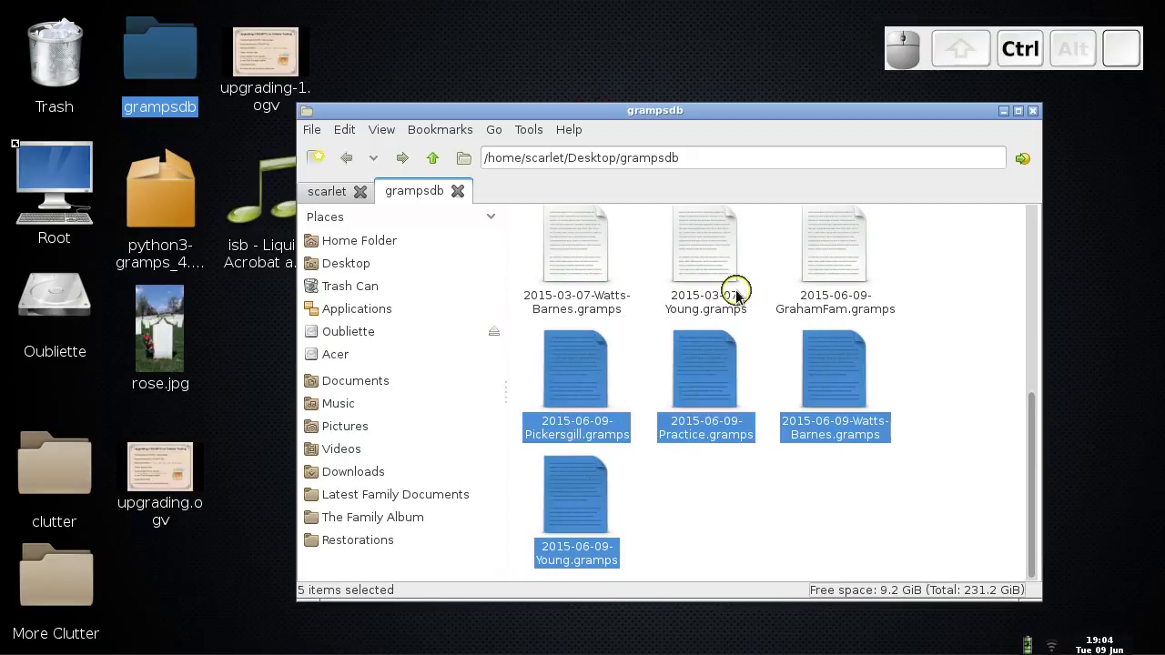
pyautogui.keyDown('ctrl'); pyautogui.click(809, 265); pyautogui.keyUp('ctrl')
pyautogui.moveTo(1033, 444); pyautogui.dragTo(1035, 395)
pyautogui.rightClick(821, 355)
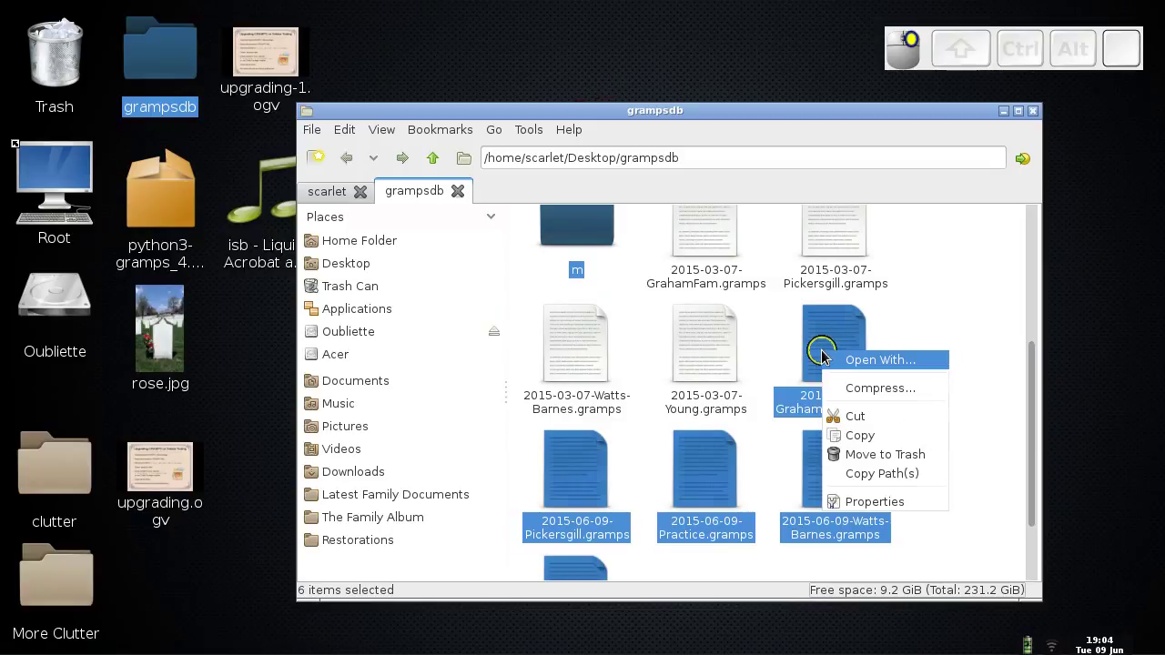
pyautogui.click(863, 436)
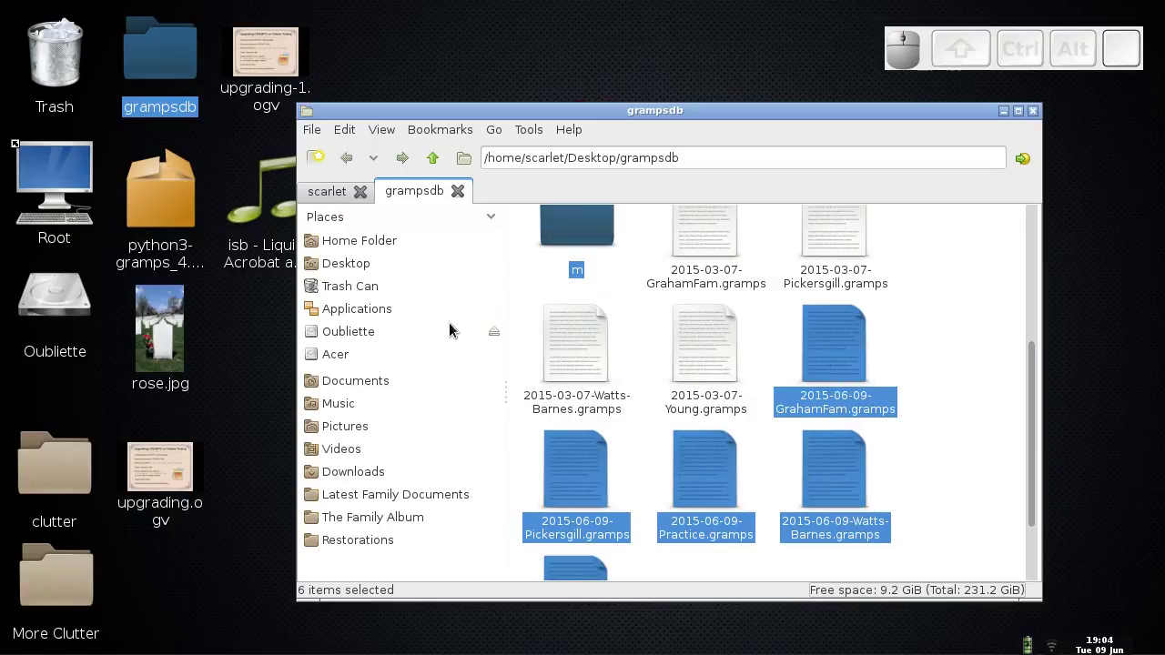
# - Paste the copied m folder and backups into the home folder's .gramps/grampsdb
pyautogui.click(329, 193)
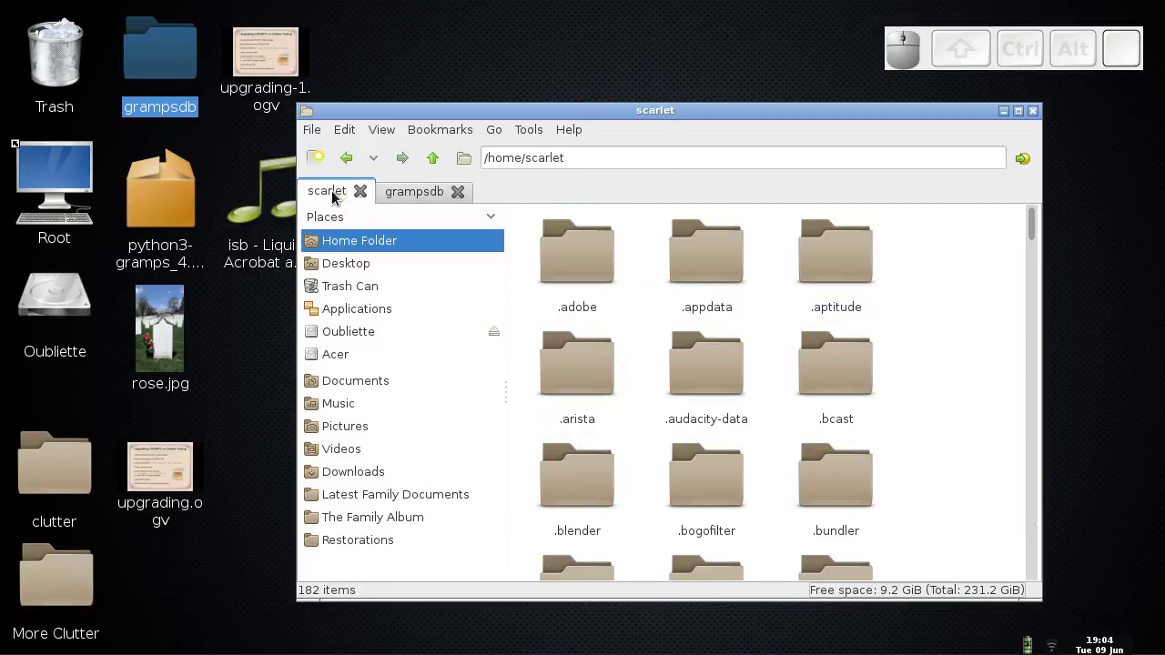
pyautogui.moveTo(1030, 227); pyautogui.dragTo(1014, 292)
pyautogui.click(856, 239)
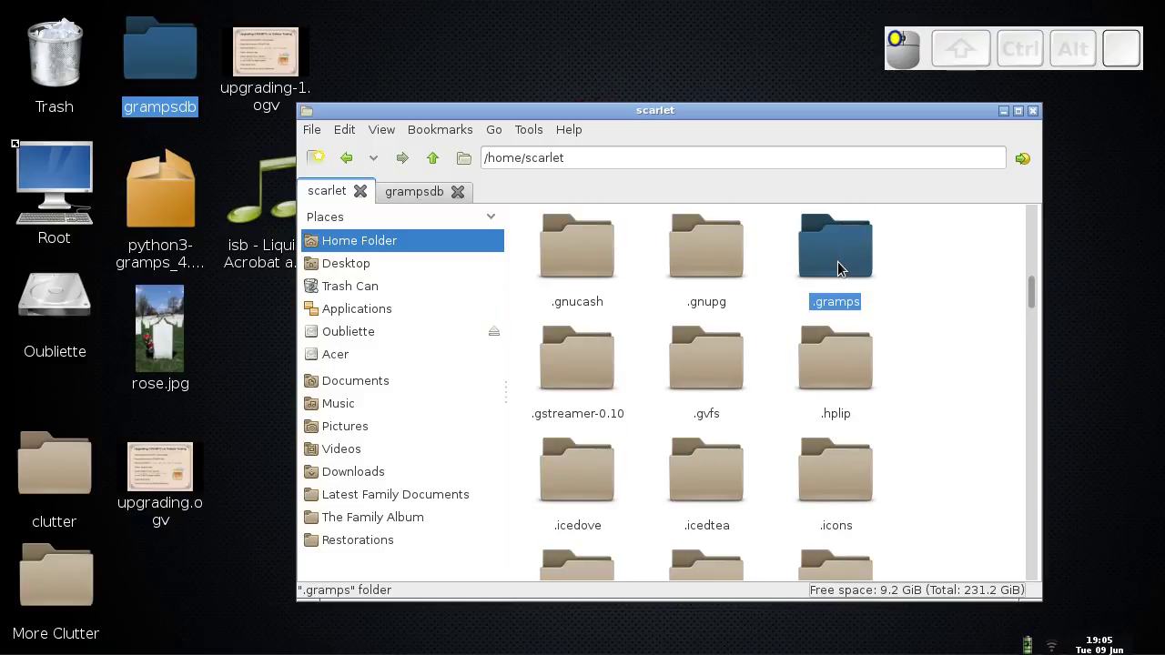
pyautogui.doubleClick(838, 263)
pyautogui.doubleClick(856, 278)
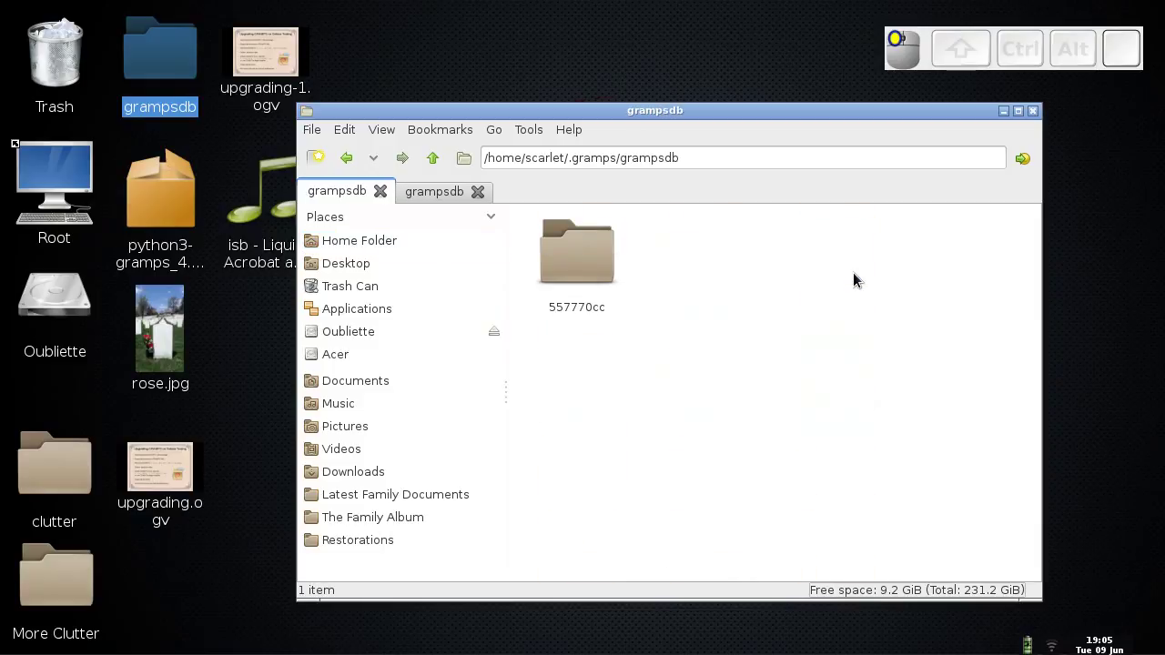
pyautogui.press('ctrl')
pyautogui.rightClick(735, 304)
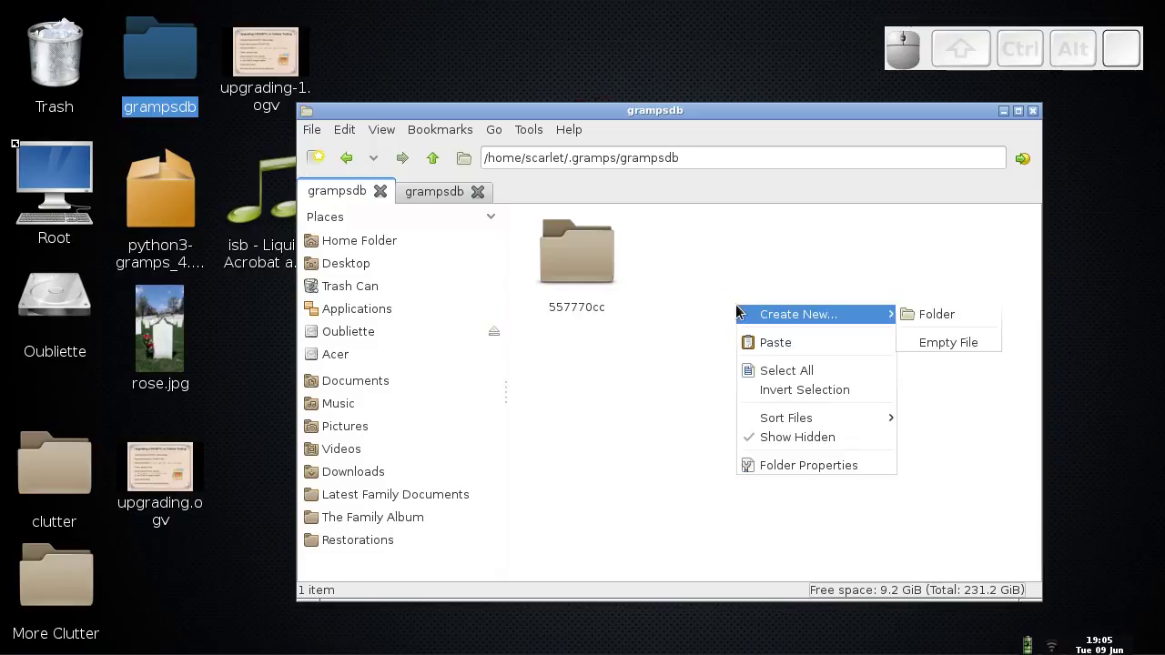
pyautogui.click(774, 344)
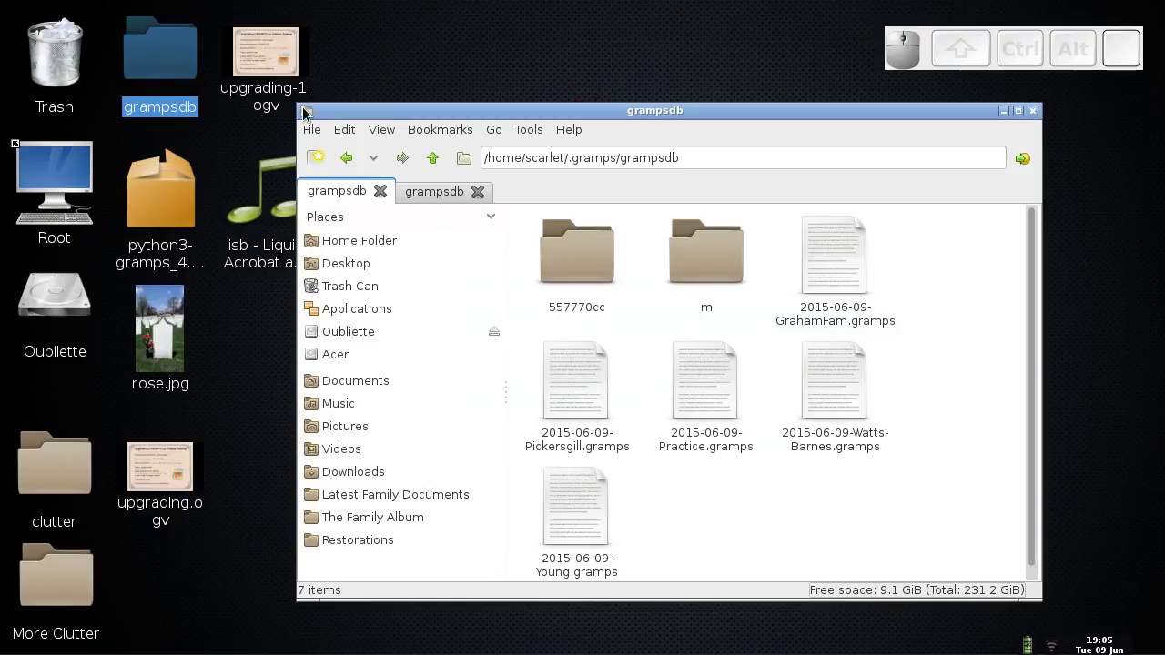
# - Close that window, reopen the desktop grampsdb folder and select its m folder
pyautogui.doubleClick(175, 73)
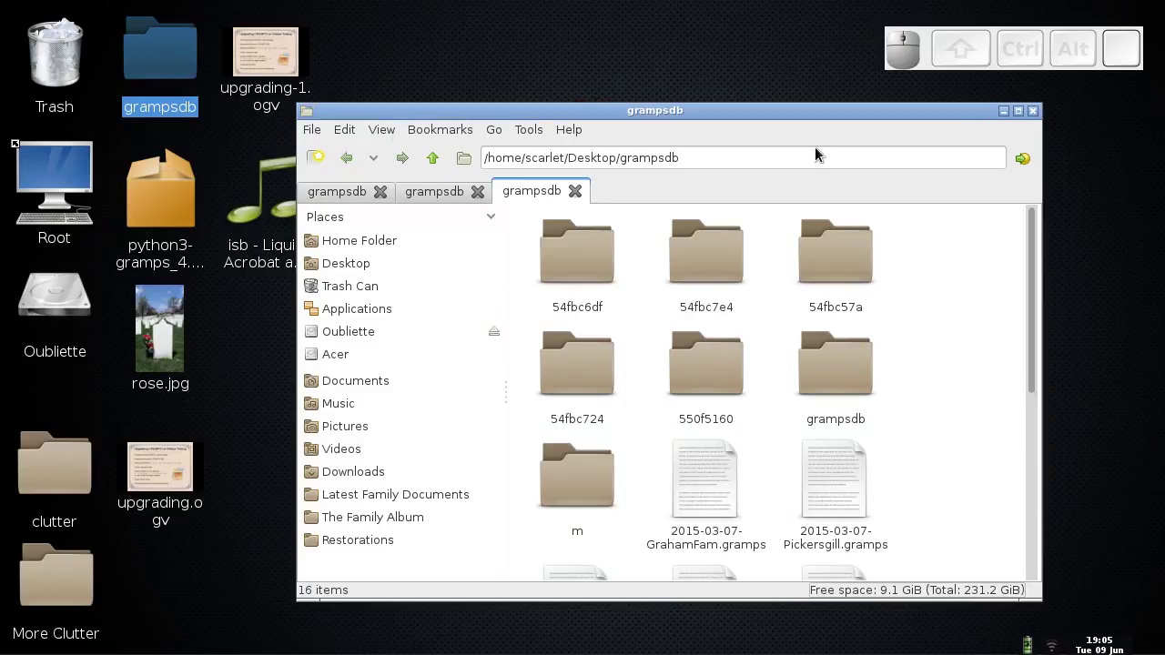
pyautogui.click(1033, 111)
pyautogui.doubleClick(173, 46)
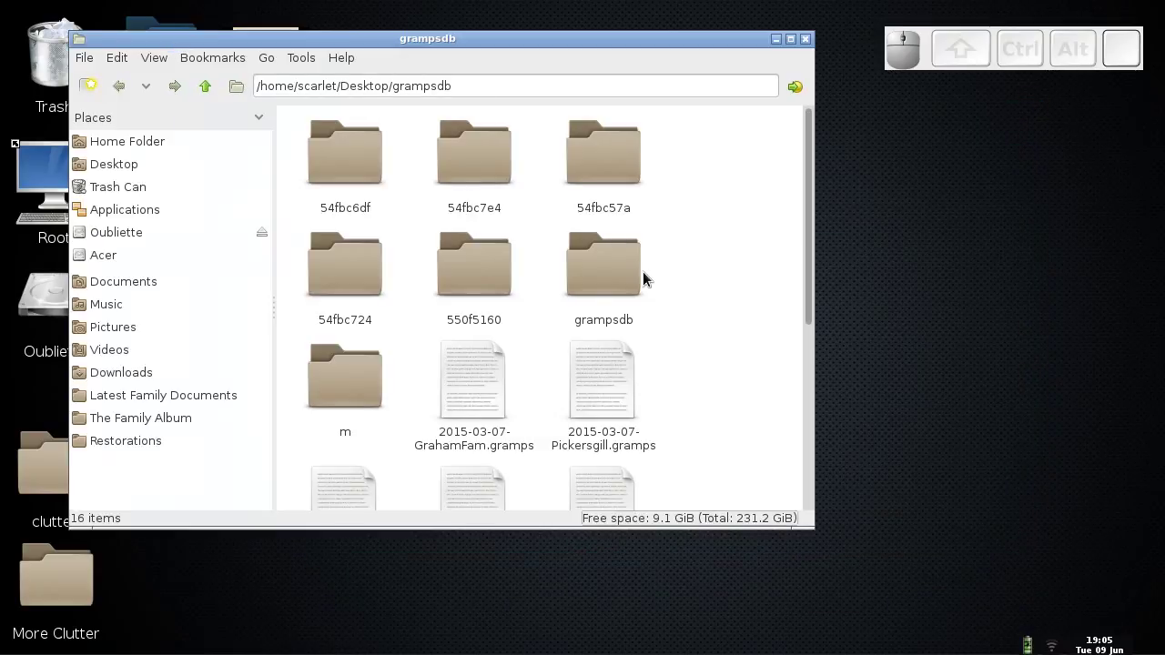
pyautogui.scroll(-2, 337, 284)
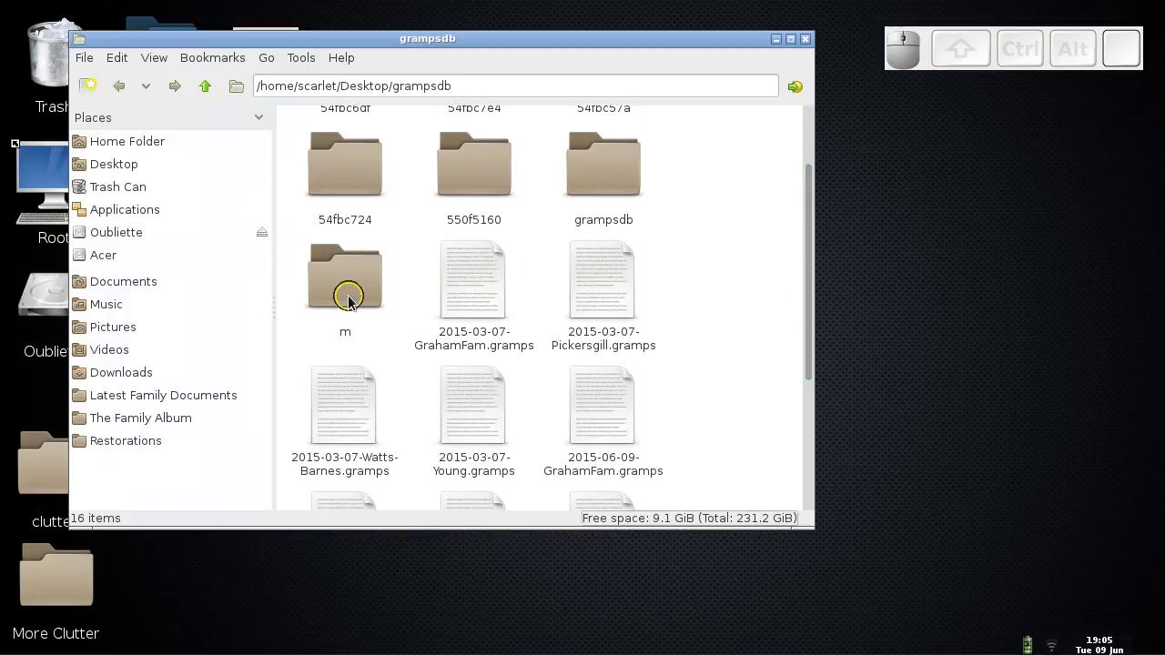
pyautogui.click(339, 284)
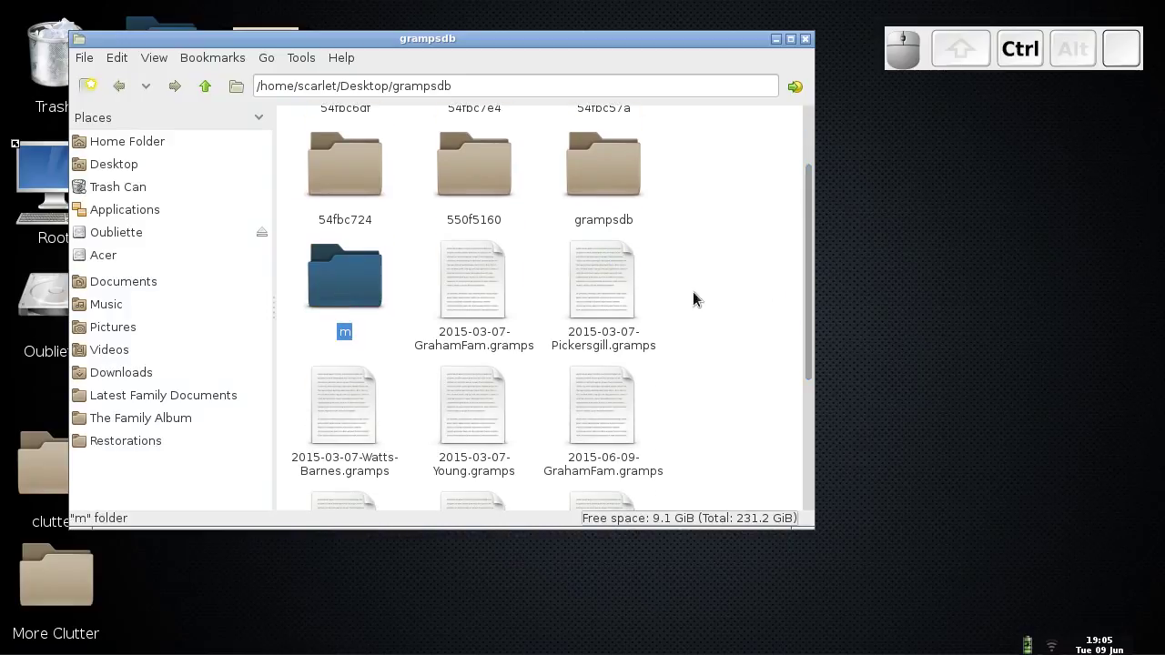
pyautogui.click(806, 428)
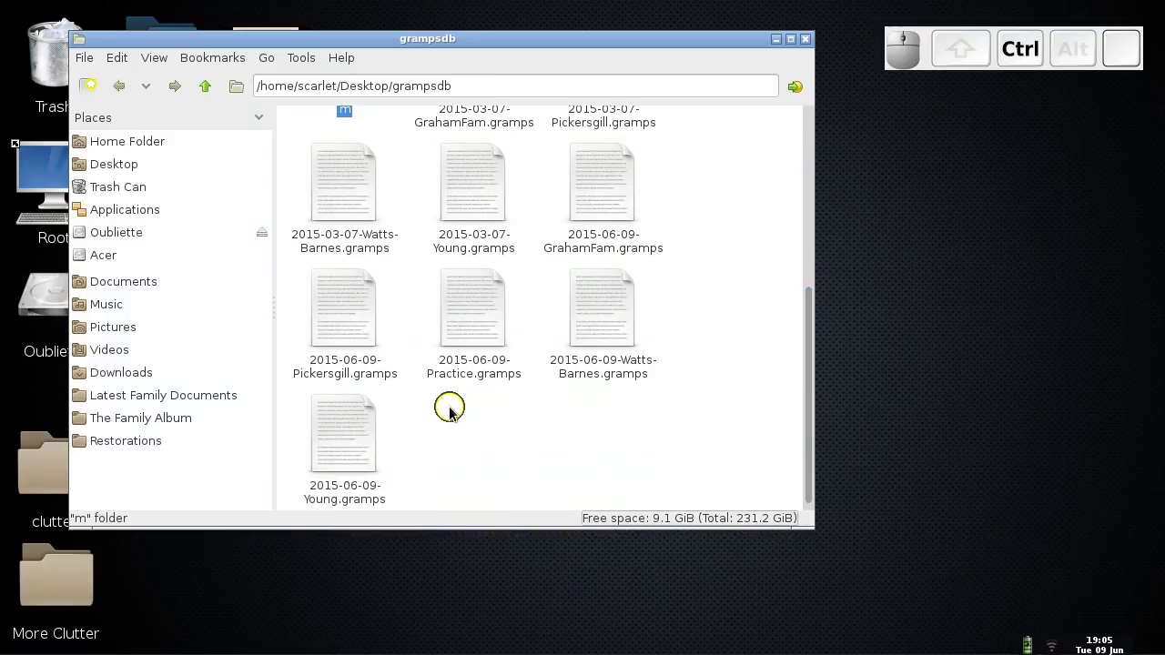
# - Trash the m folder and five 2015-06-09 backups from the desktop grampsdb folder
pyautogui.keyDown('ctrl'); pyautogui.click(359, 423); pyautogui.keyUp('ctrl')
pyautogui.keyDown('ctrl'); pyautogui.click(350, 314); pyautogui.keyUp('ctrl')
pyautogui.keyDown('ctrl'); pyautogui.click(472, 320); pyautogui.keyUp('ctrl')
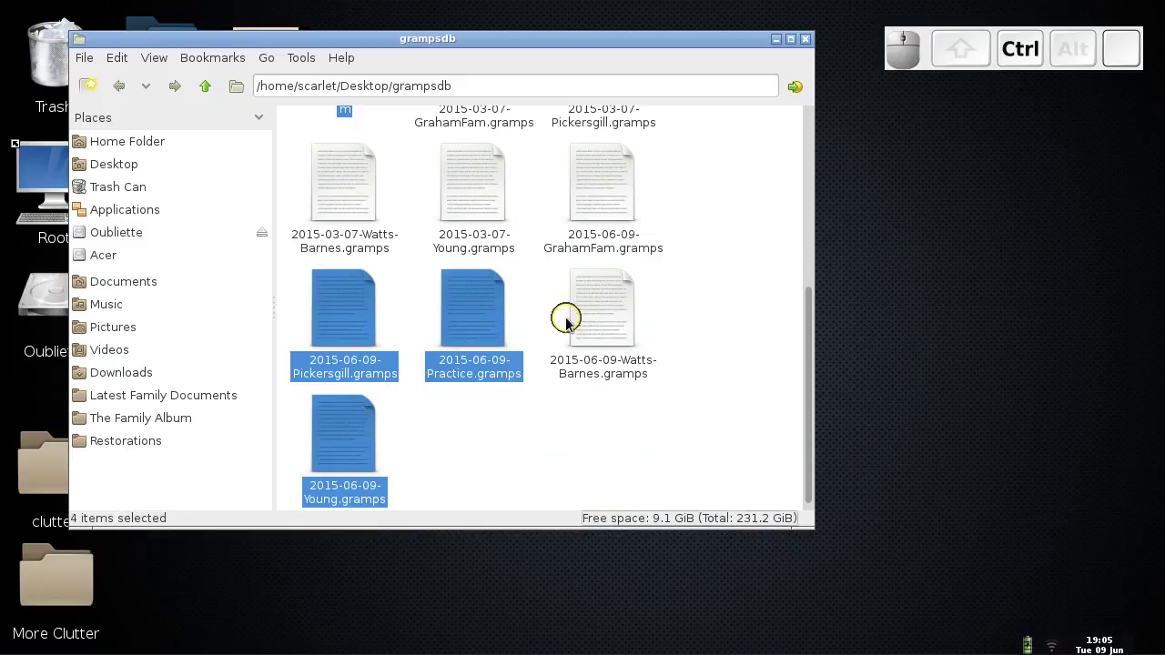
pyautogui.keyDown('ctrl'); pyautogui.click(602, 310); pyautogui.keyUp('ctrl')
pyautogui.keyDown('ctrl'); pyautogui.click(602, 213); pyautogui.keyUp('ctrl')
pyautogui.press('Delete')
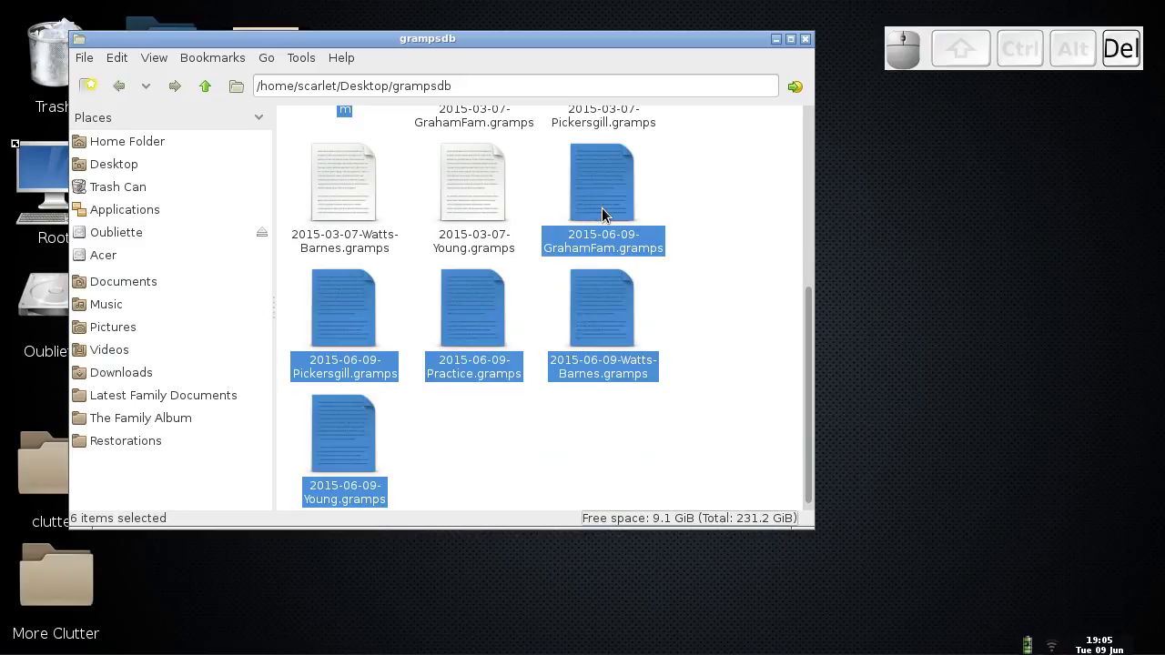
pyautogui.click(593, 338)
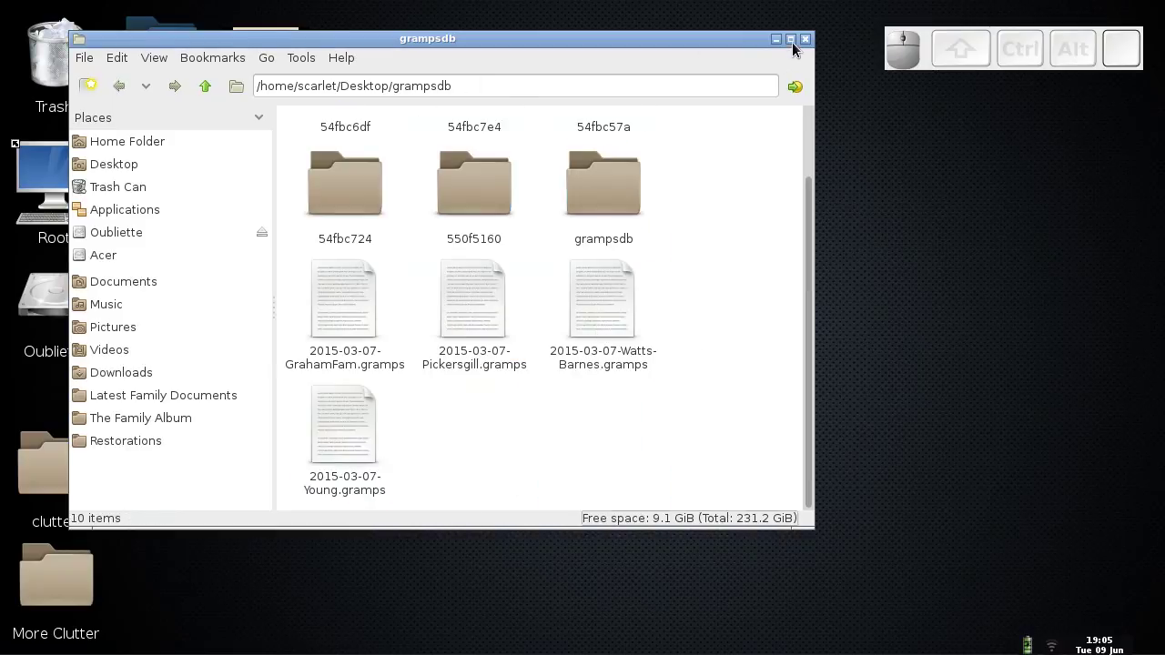
# - Navigate up to the home folder, scroll through hidden folders and open .gramps
pyautogui.moveTo(423, 41); pyautogui.dragTo(671, 122)
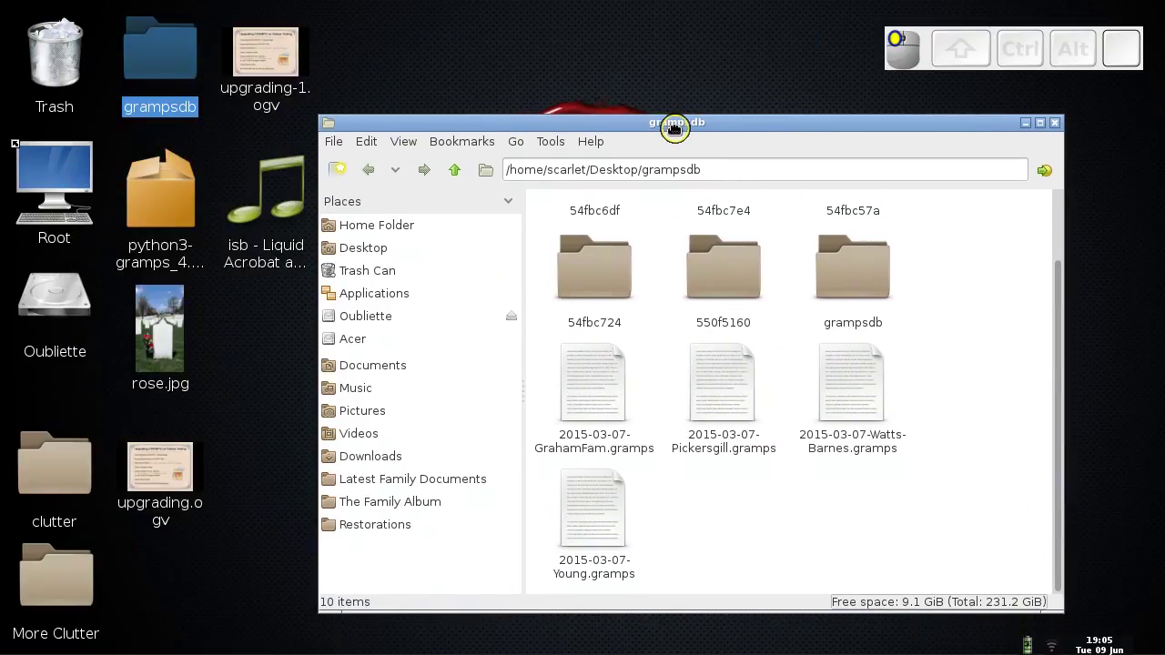
pyautogui.click(454, 173)
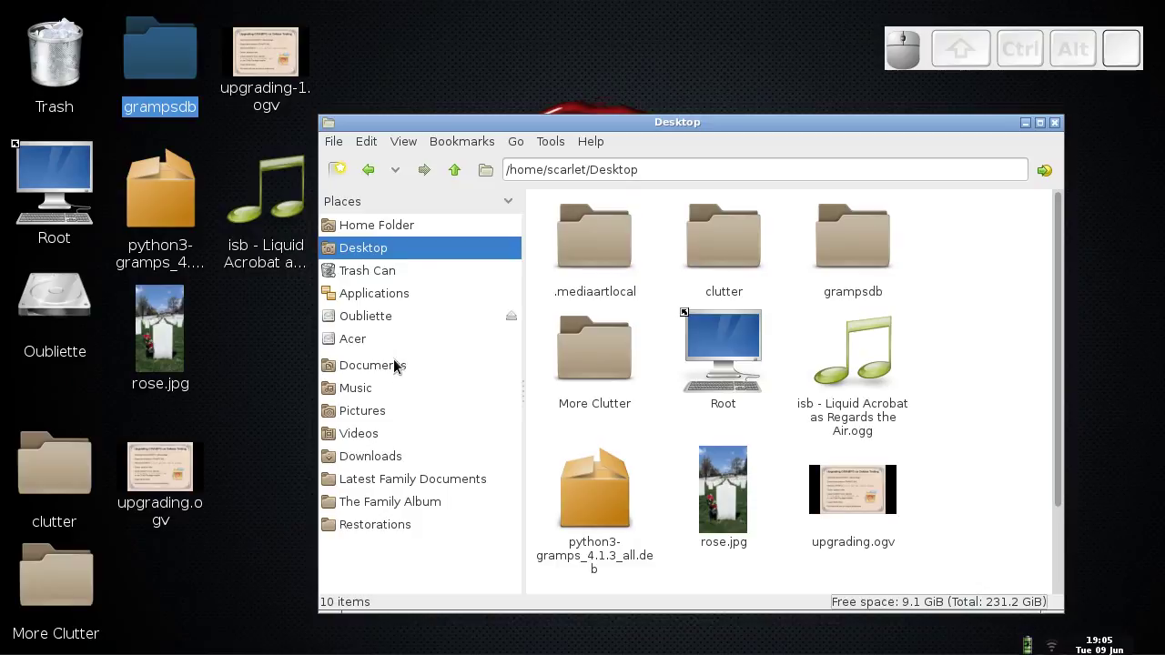
pyautogui.click(404, 225)
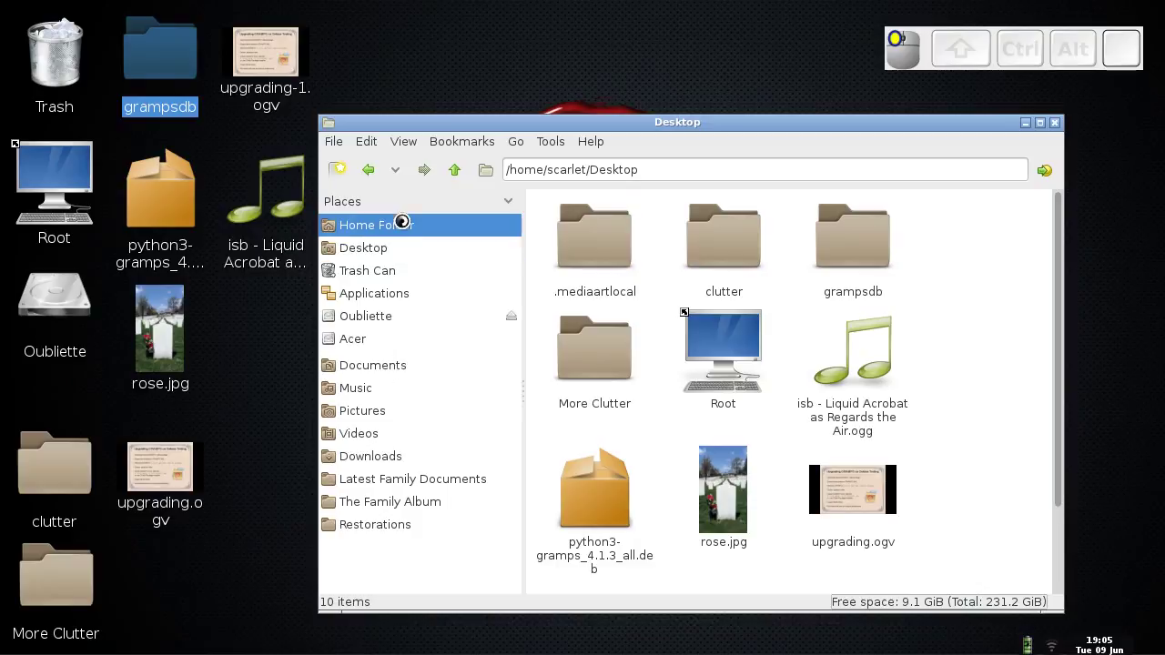
pyautogui.click(1058, 235)
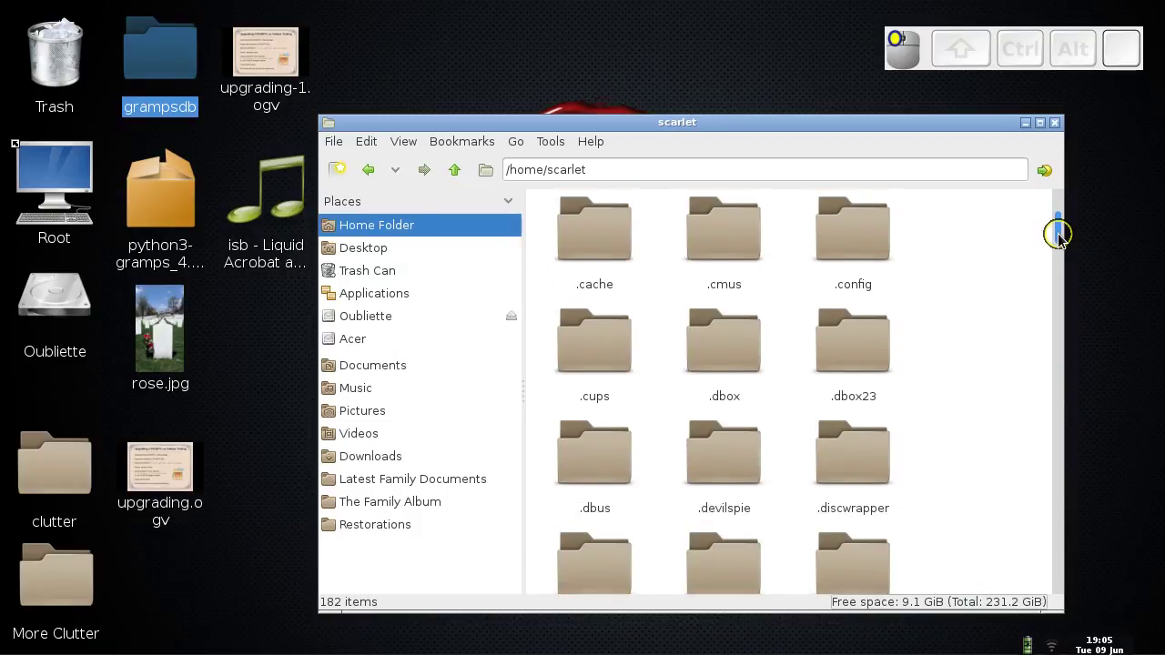
pyautogui.scroll(-1, 1058, 235)
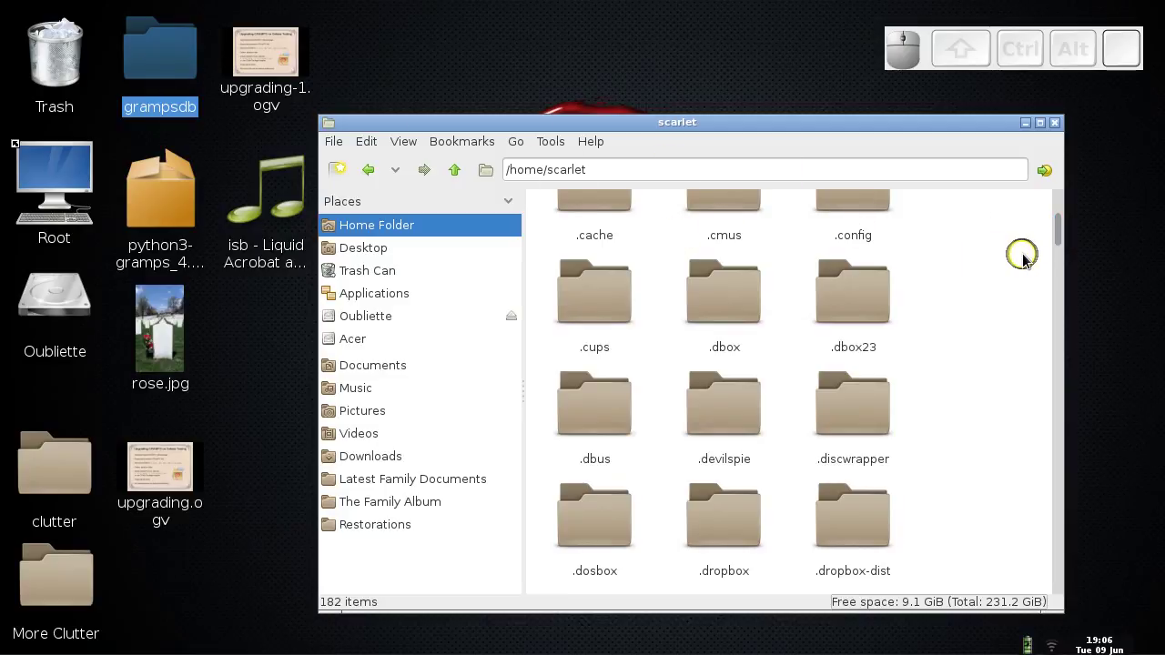
pyautogui.click(1058, 239)
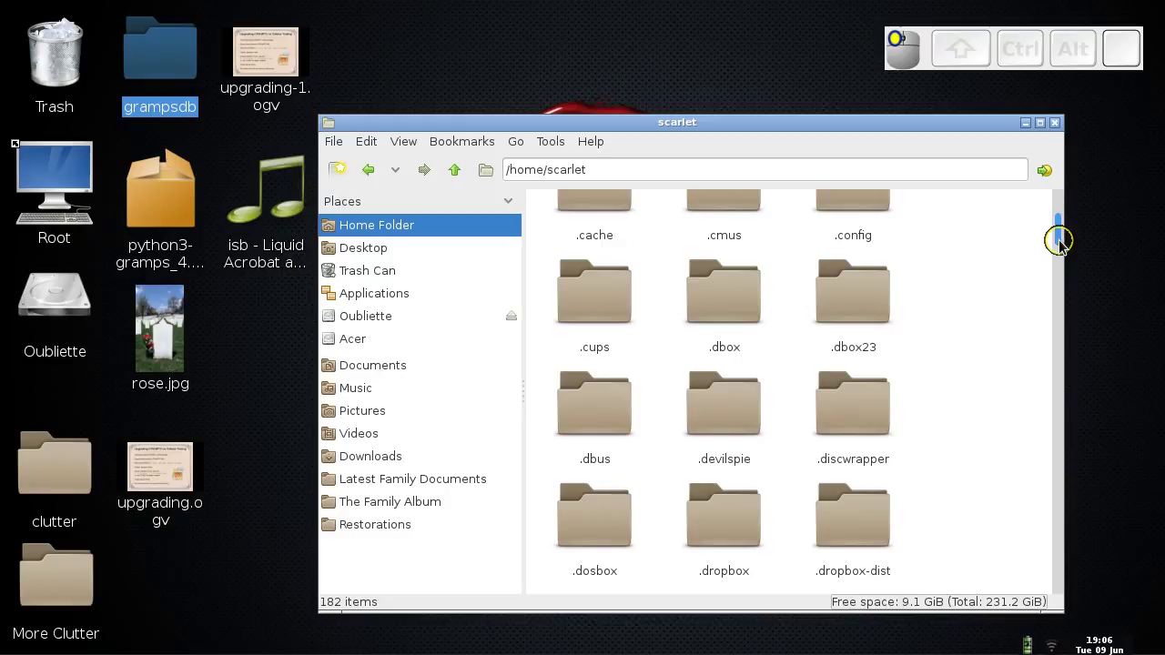
pyautogui.moveTo(1058, 239); pyautogui.dragTo(1062, 288)
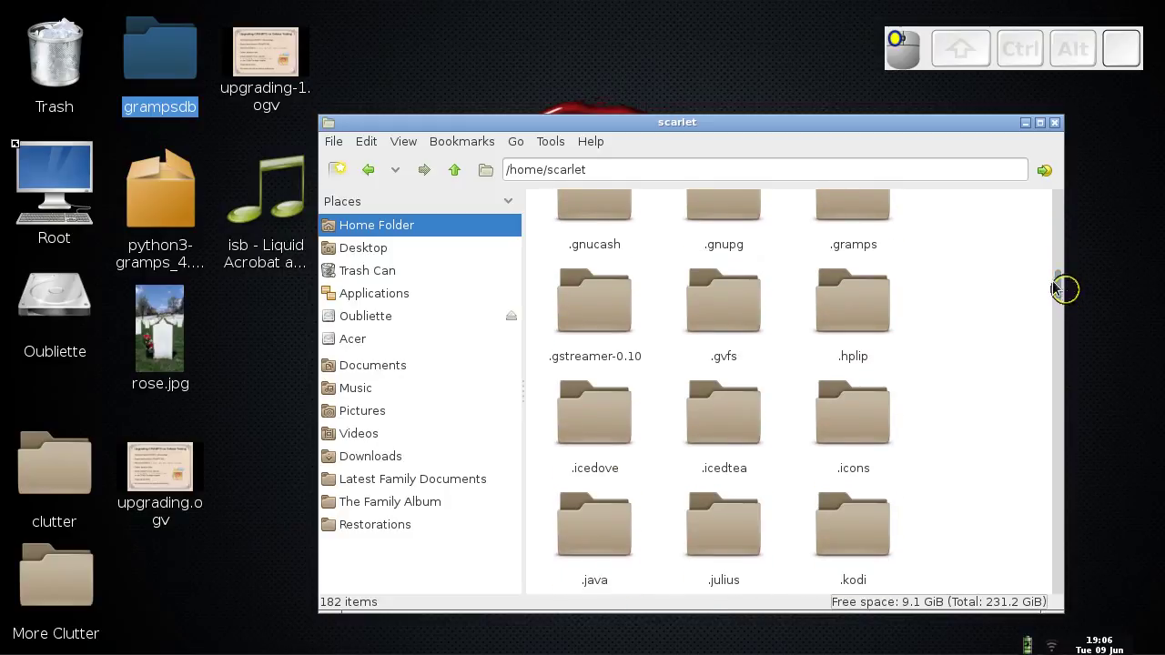
pyautogui.click(837, 208)
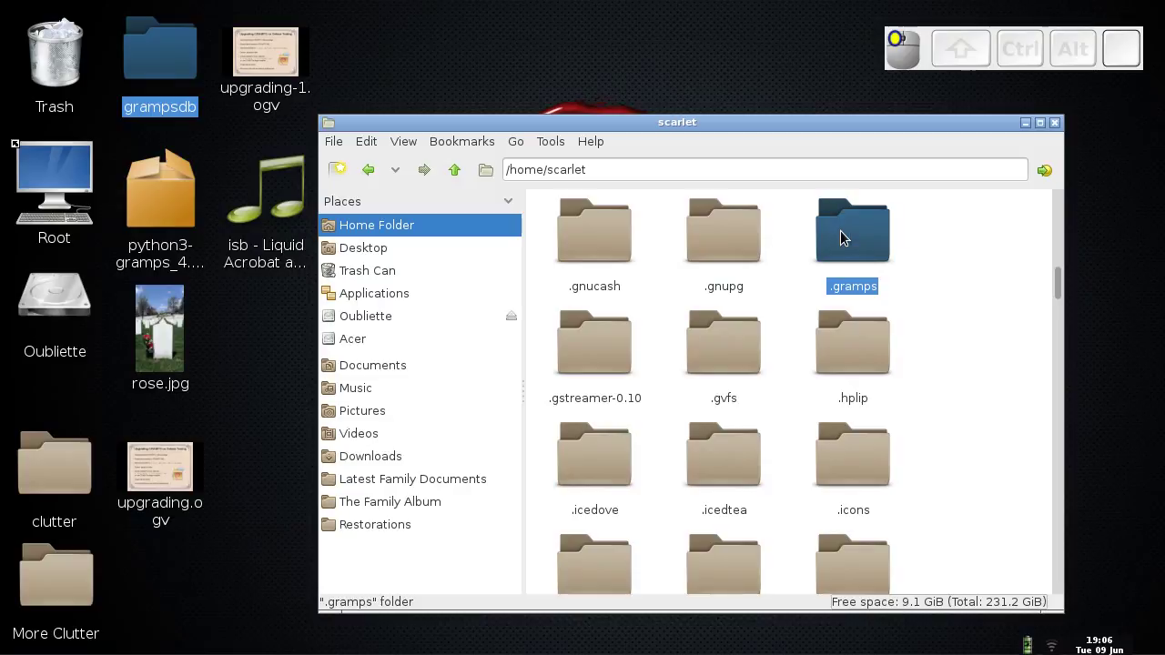
pyautogui.doubleClick(841, 230)
# - Paste the copied files into the desktop grampsdb folder and dismiss the error report
pyautogui.click(187, 82)
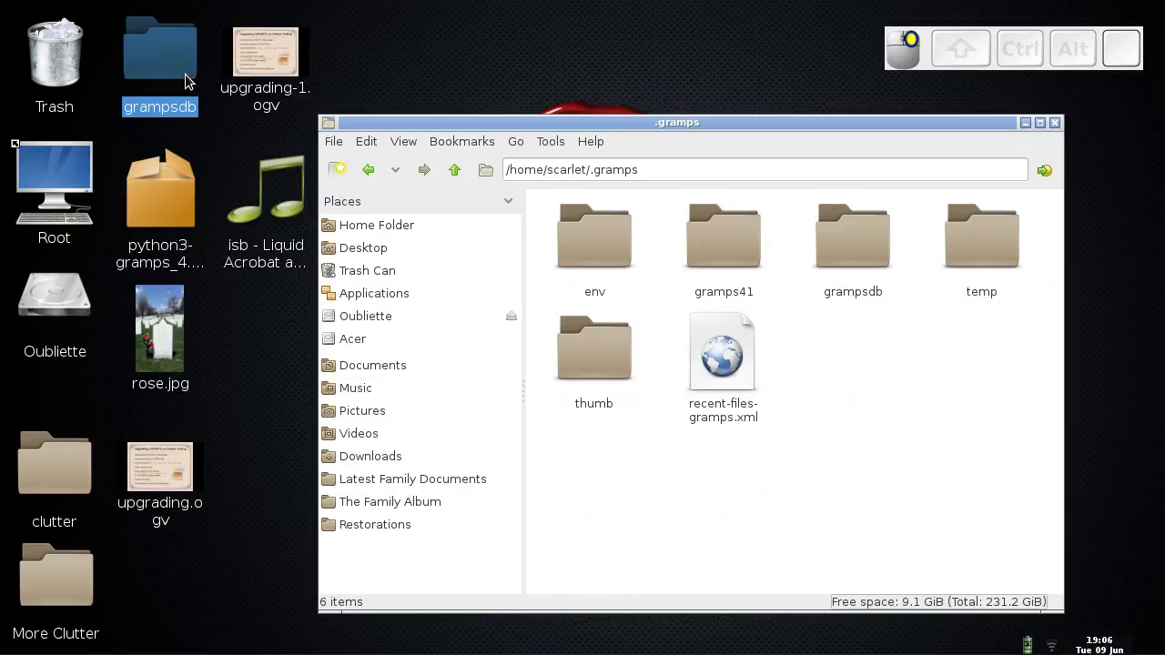
pyautogui.rightClick(187, 82)
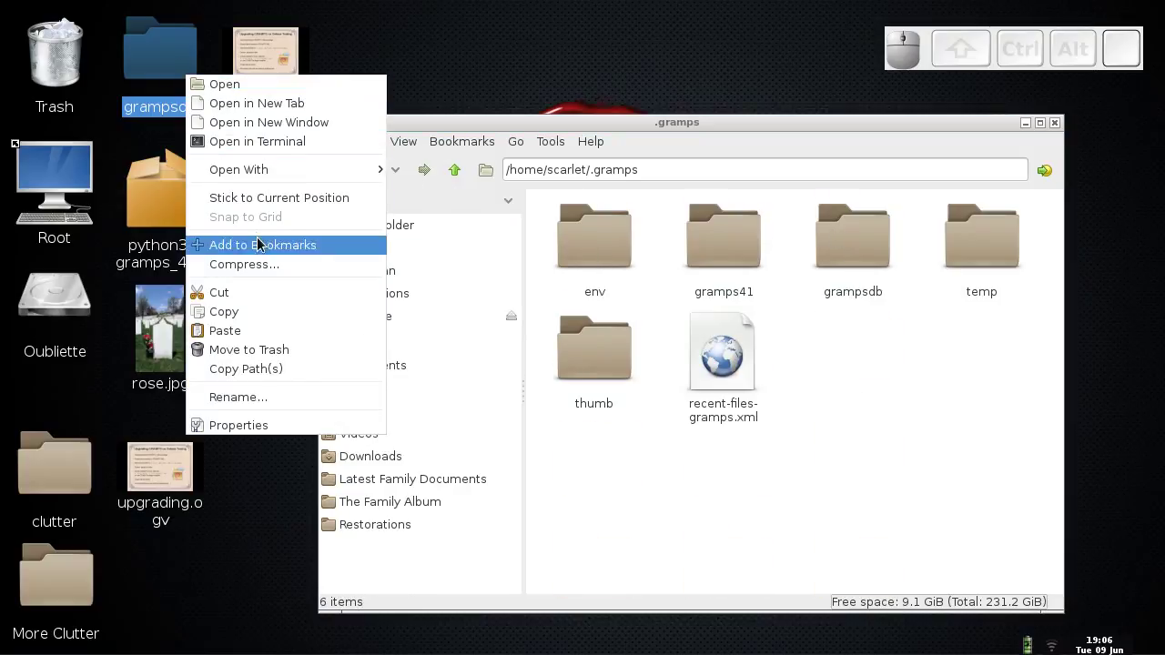
pyautogui.click(258, 333)
pyautogui.click(764, 564)
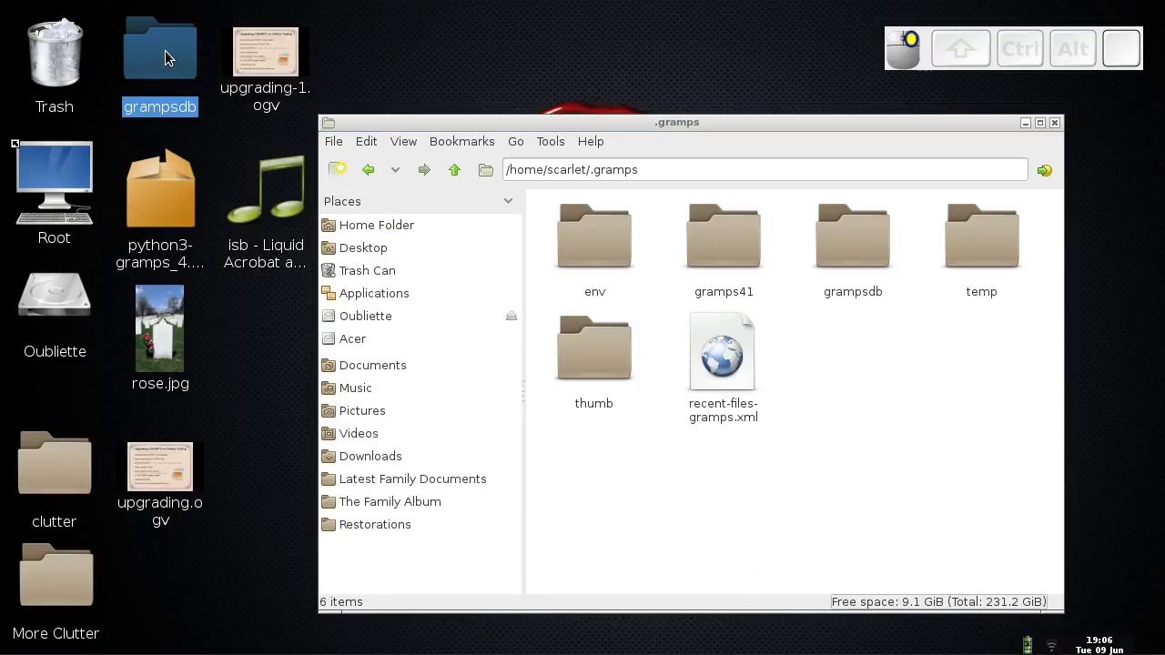
# - Rename the desktop grampsdb folder to grampsdb-old
pyautogui.rightClick(167, 53)
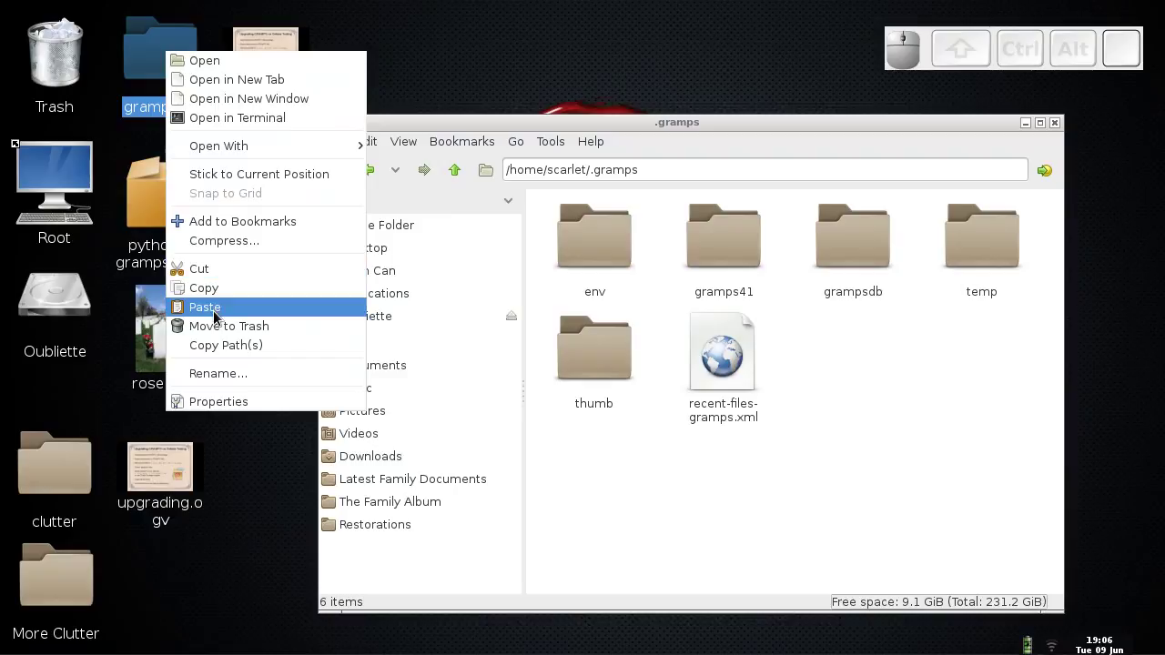
pyautogui.click(217, 373)
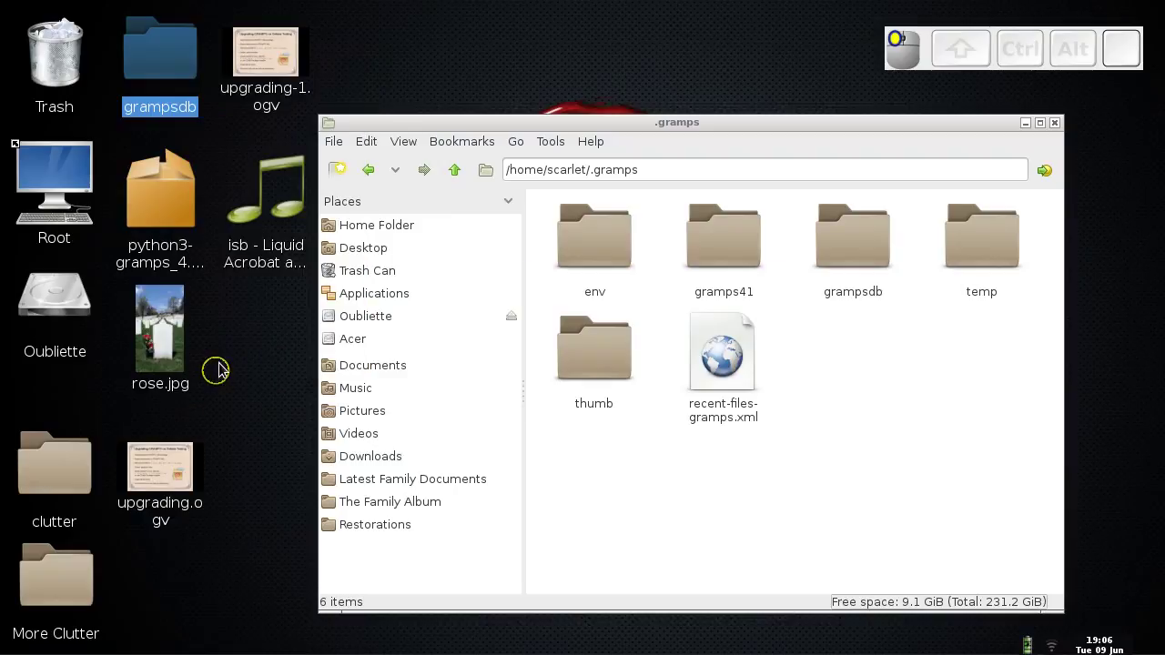
pyautogui.press('Right')
pyautogui.write('-old')
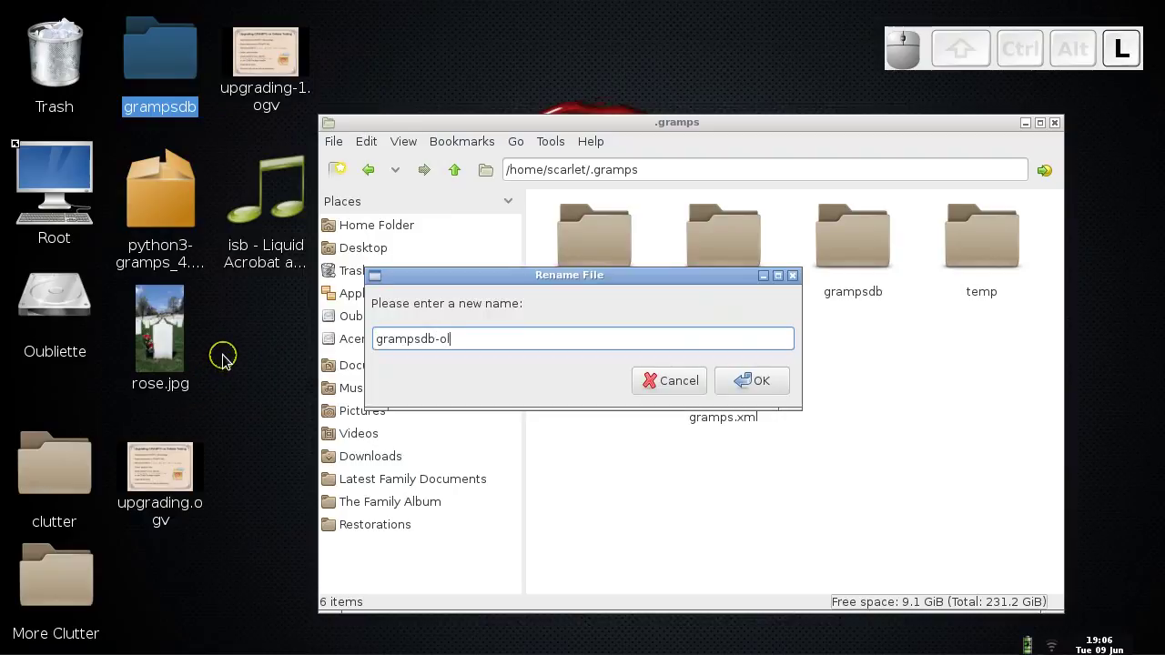
pyautogui.click(749, 380)
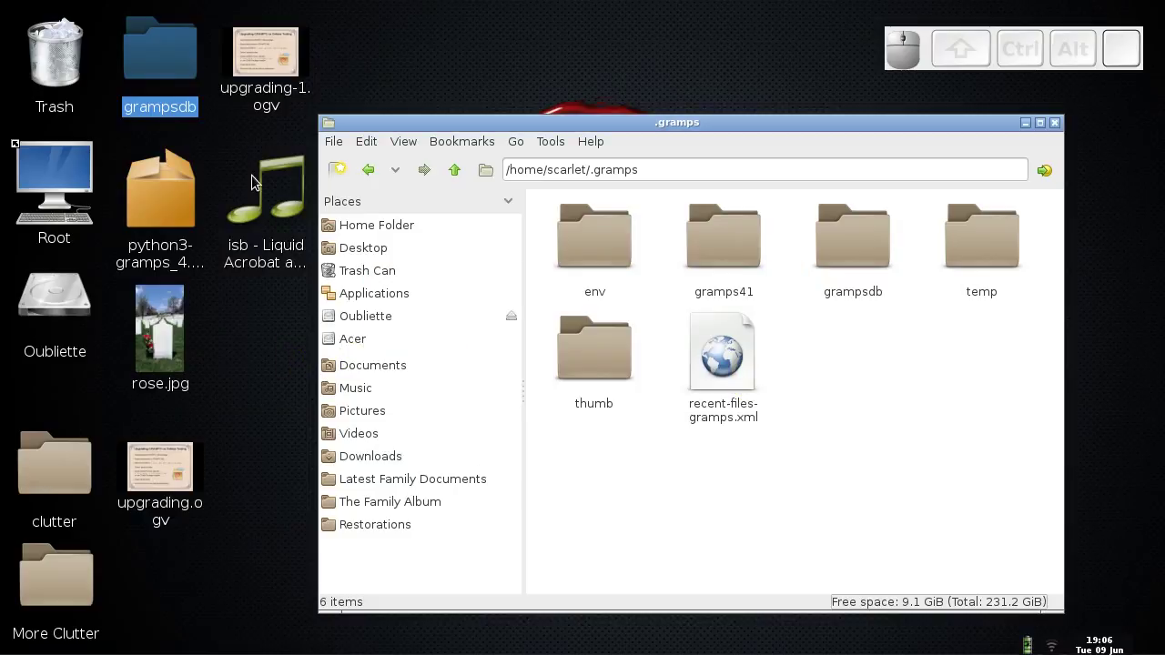
# - Move grampsdb-old into .gramps and then down into its grampsdb folder
pyautogui.moveTo(175, 66); pyautogui.dragTo(863, 377)
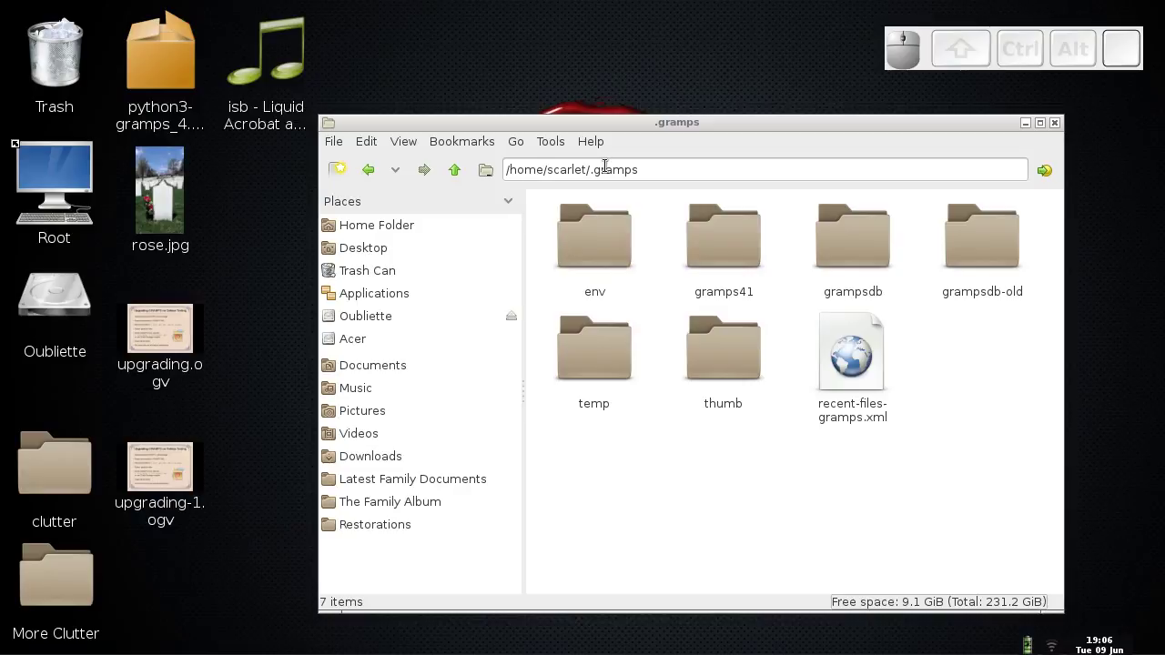
pyautogui.hotkey('ctrl', 'alt')
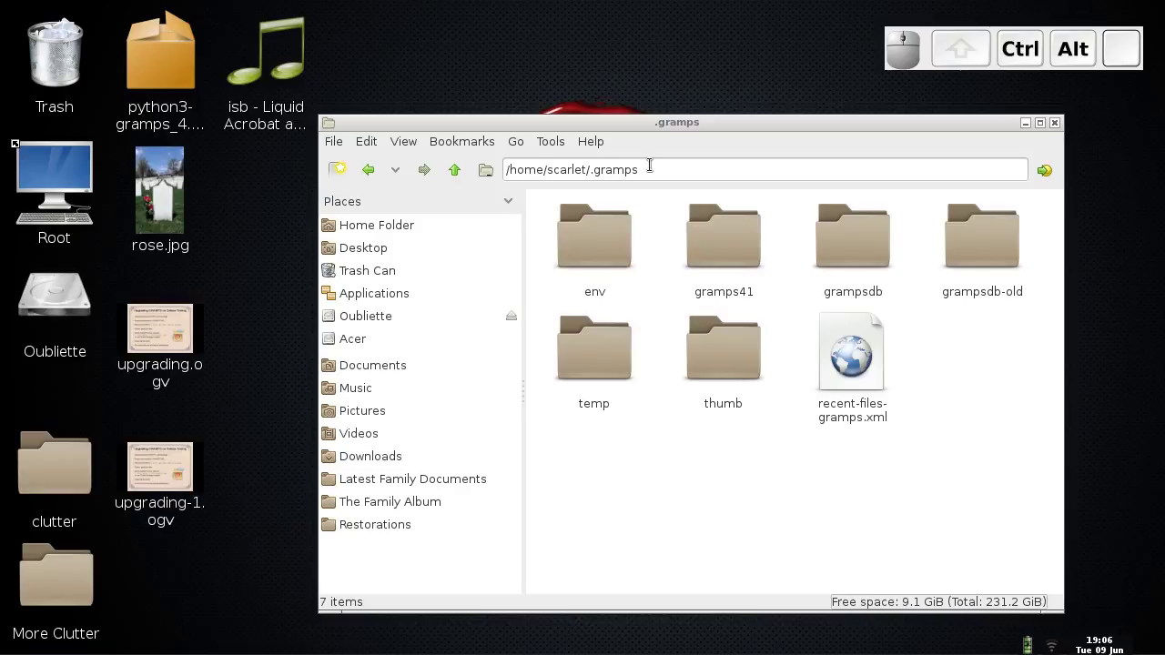
pyautogui.moveTo(991, 247); pyautogui.dragTo(843, 257)
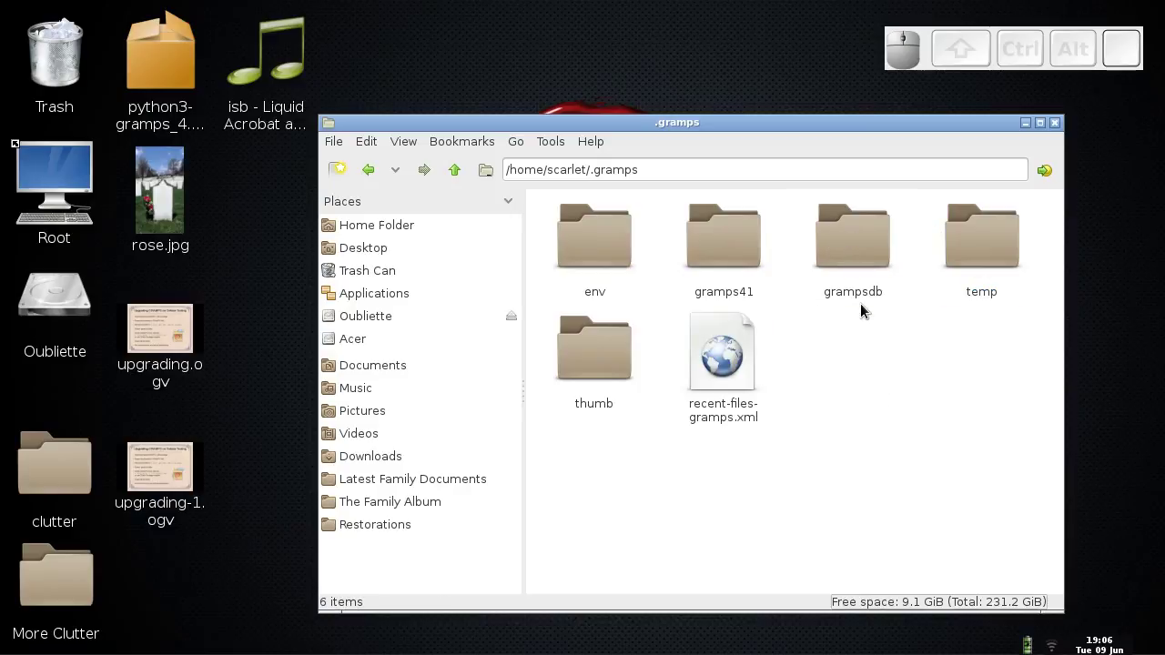
pyautogui.hotkey('ctrl', 'alt', 'Right')
# - Return to the Practice Tree import dialog and import 2015-06-09-Practice.gramps, adding 8 people and 2 families
pyautogui.hotkey('ctrl', 'alt', 'Left')
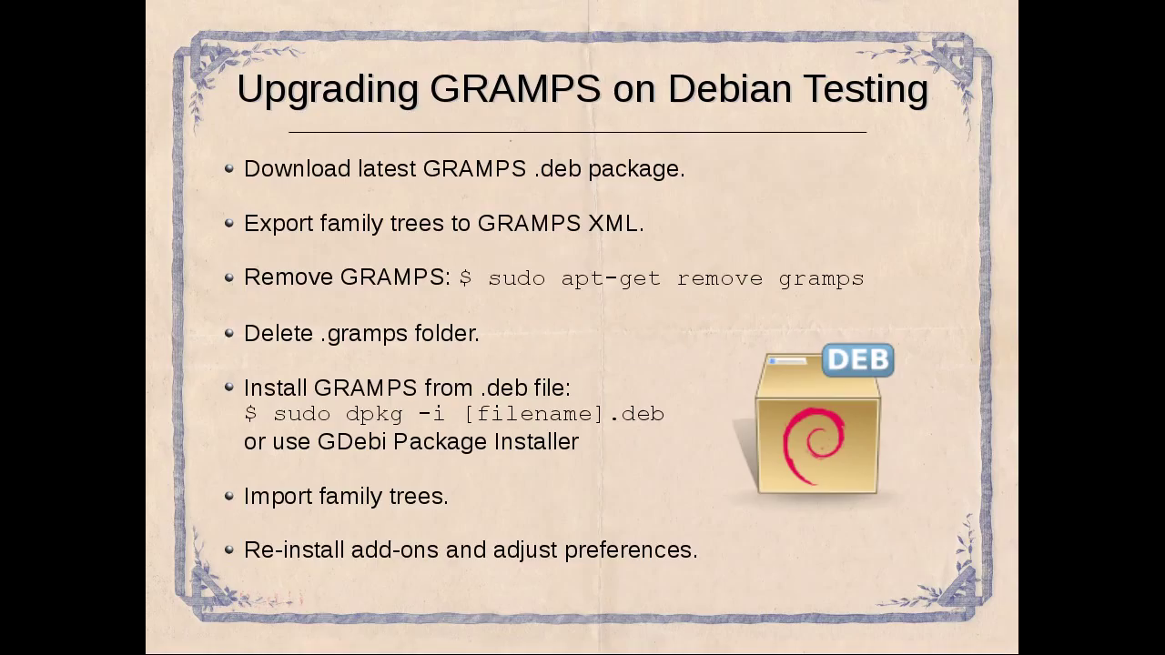
pyautogui.hotkey('ctrl', 'alt', 'Left')
pyautogui.hotkey('ctrl', 'alt', 'Left')
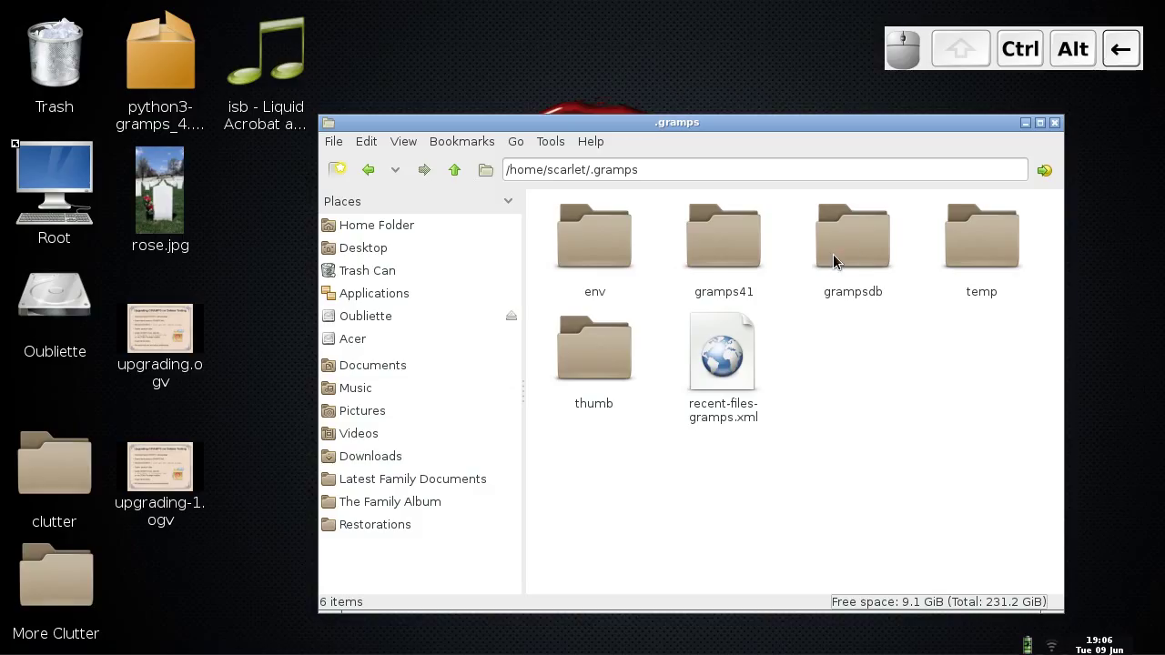
pyautogui.moveTo(637, 644)
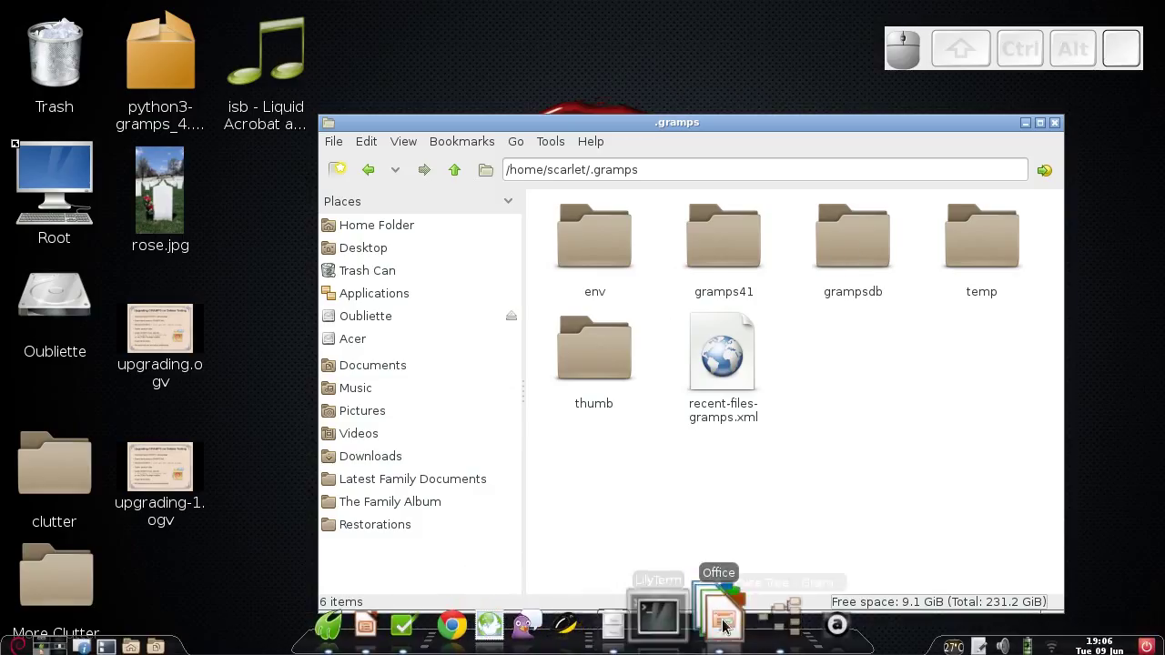
pyautogui.click(758, 626)
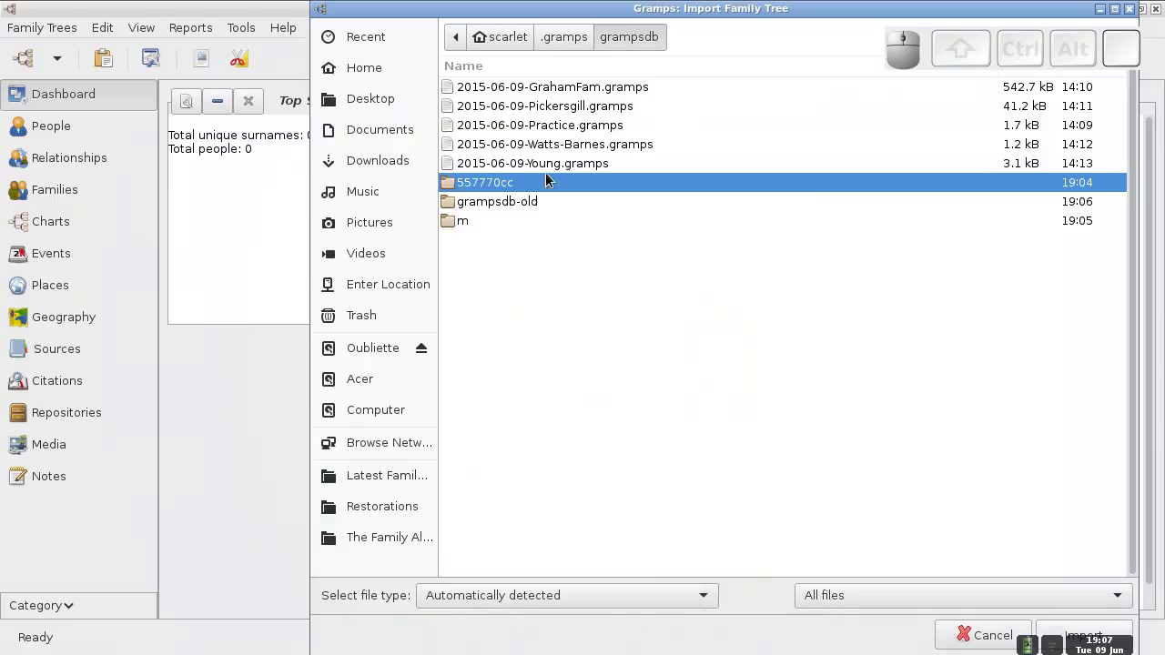
pyautogui.click(572, 9)
pyautogui.moveTo(572, 9); pyautogui.dragTo(472, 73)
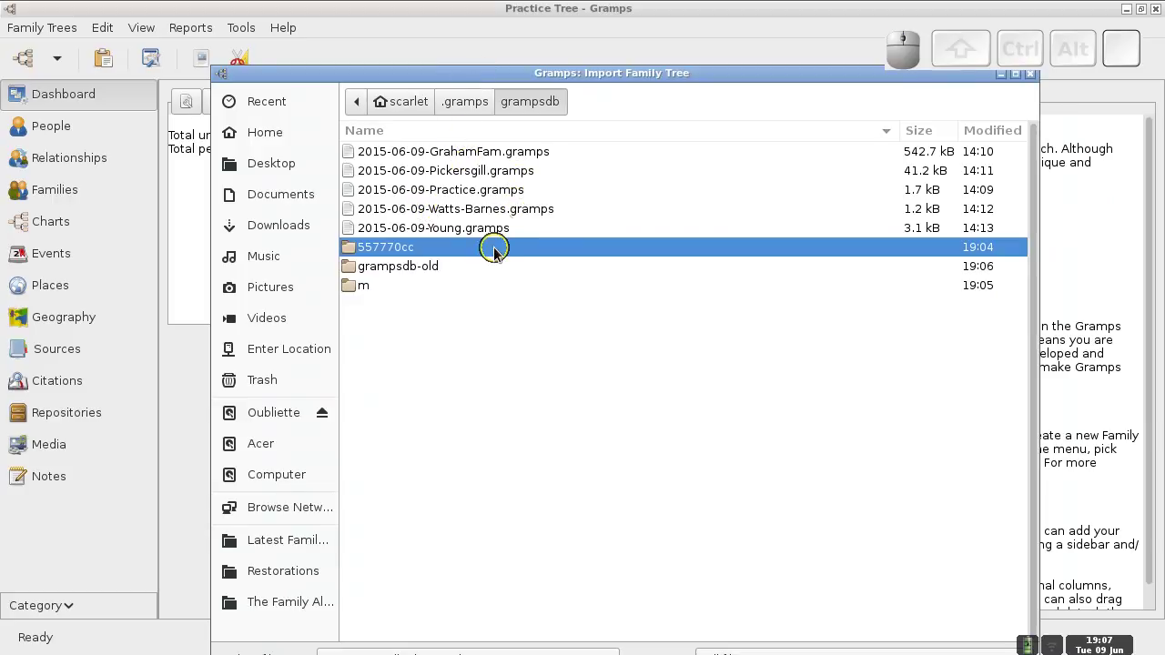
pyautogui.click(448, 189)
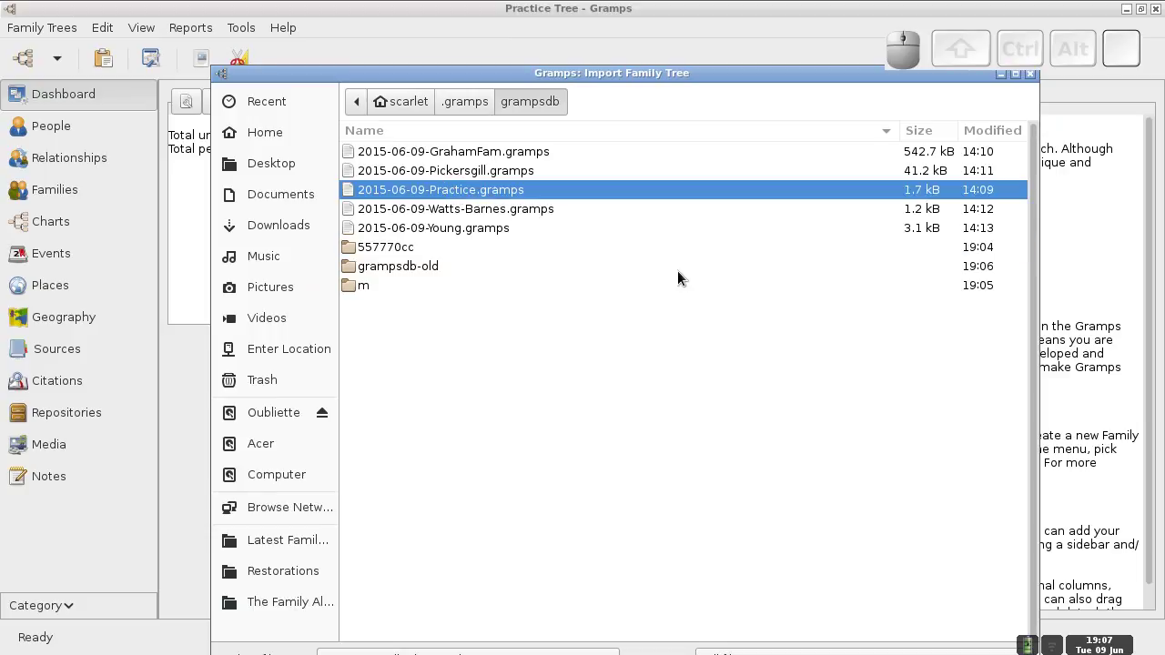
pyautogui.doubleClick(521, 189)
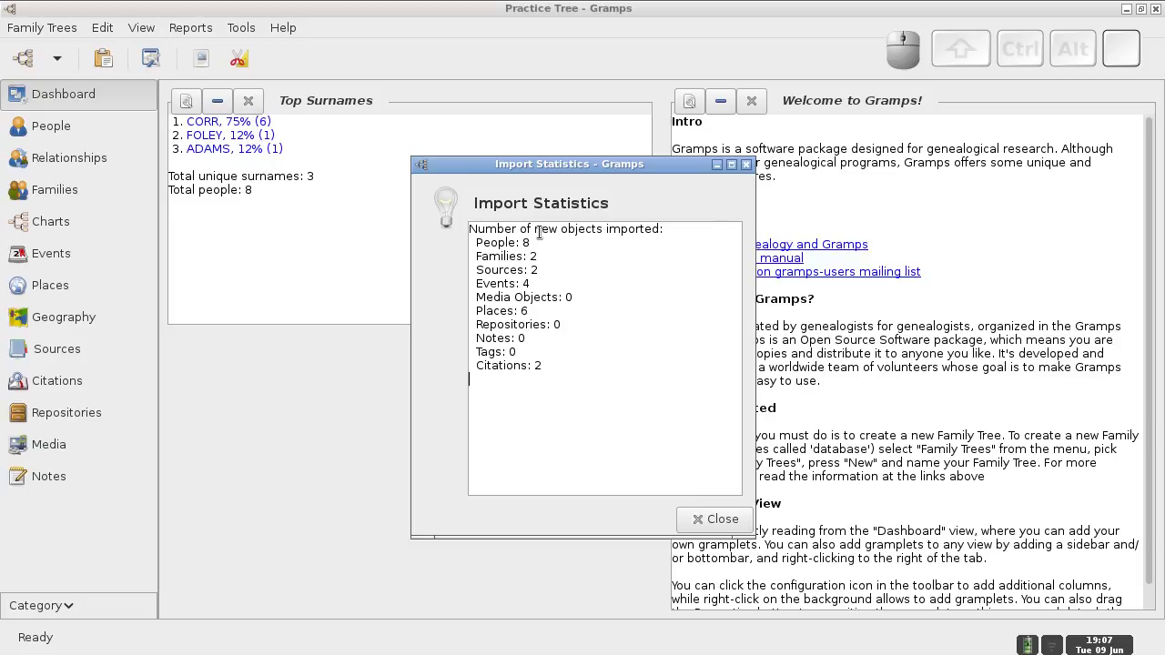
# - Dismiss the import statistics, then add a family tree named 'The Graham Family Tree' and load it
pyautogui.click(706, 520)
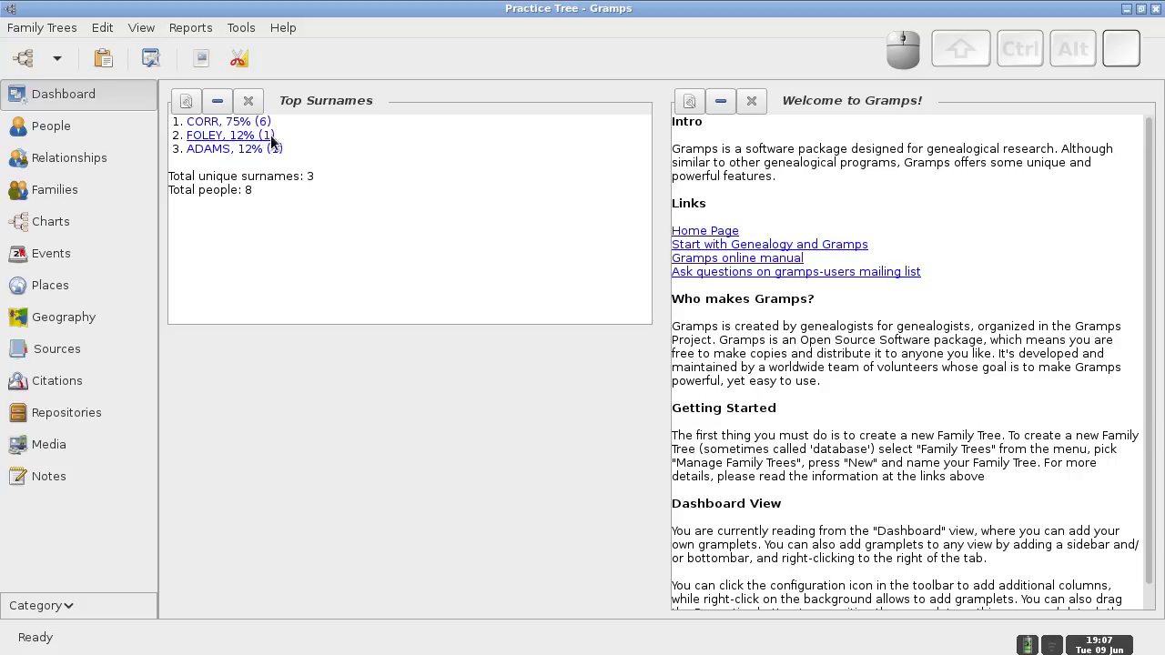
pyautogui.click(27, 31)
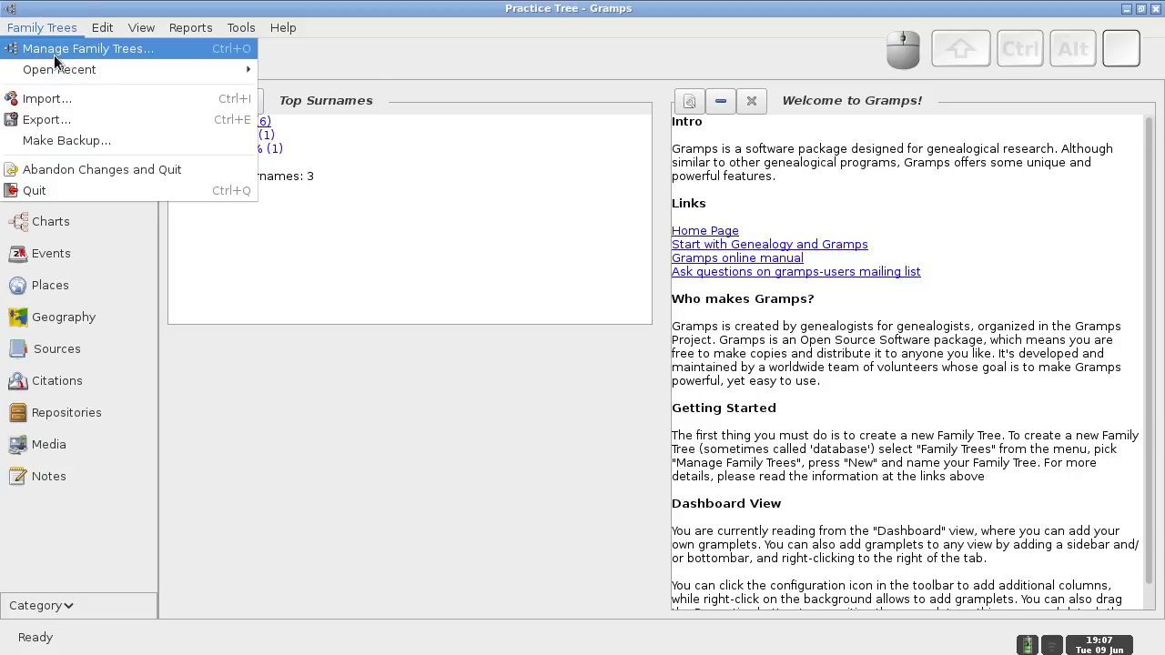
pyautogui.click(57, 50)
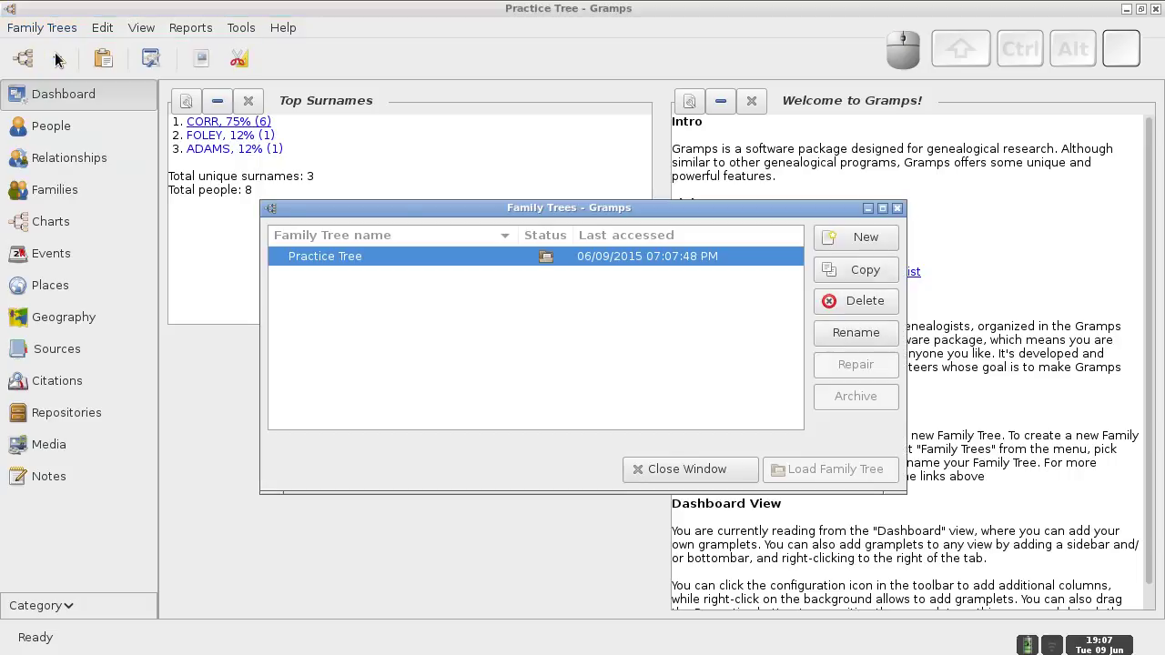
pyautogui.click(853, 240)
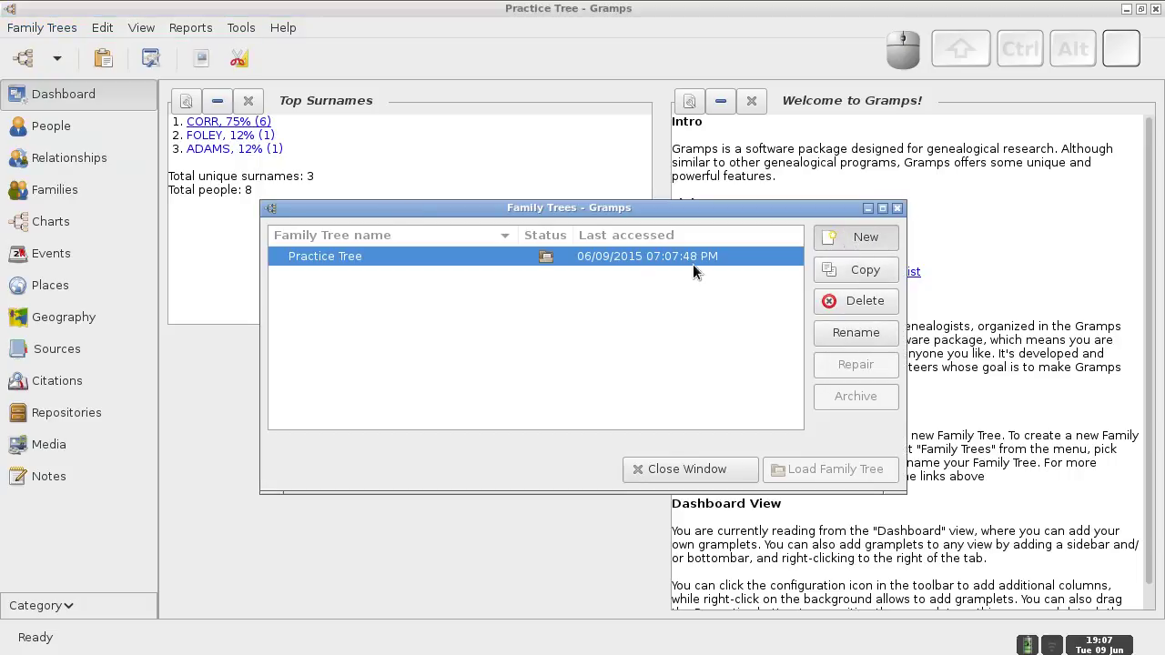
pyautogui.write('Th')
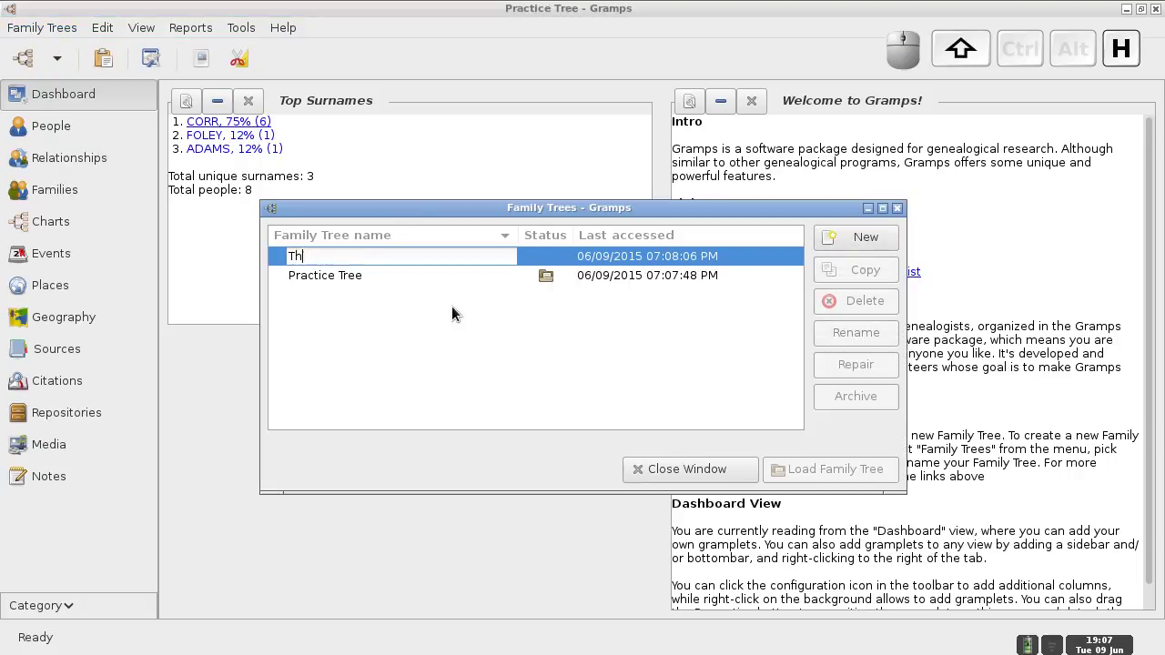
pyautogui.write('e Graham Family Tree')
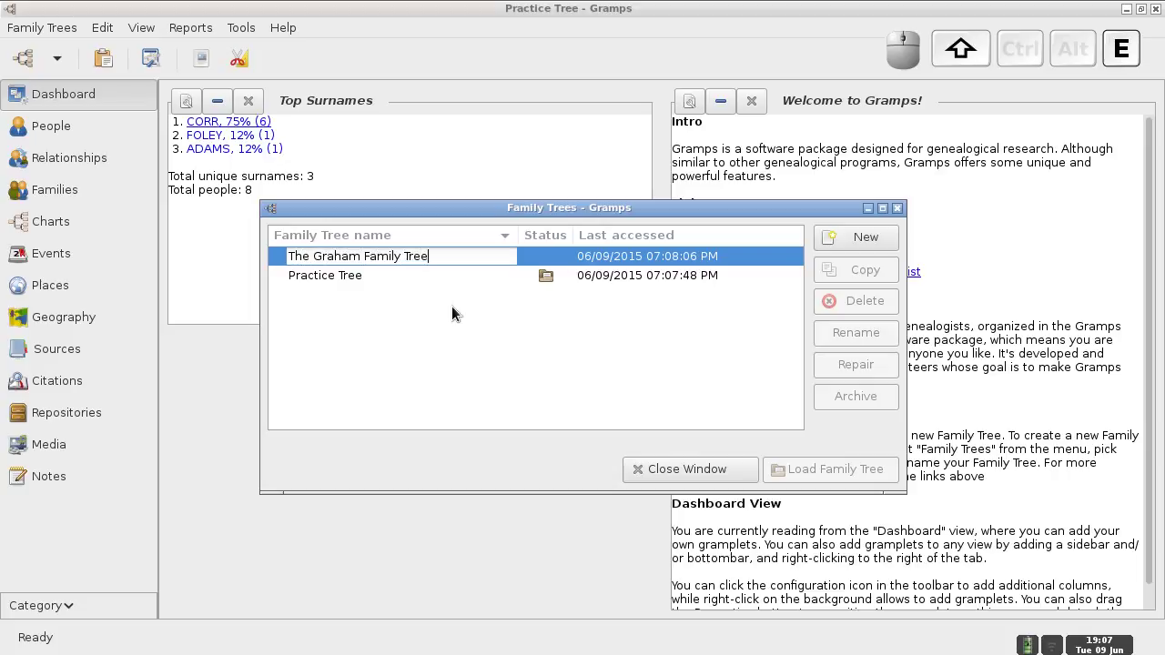
pyautogui.press('Return')
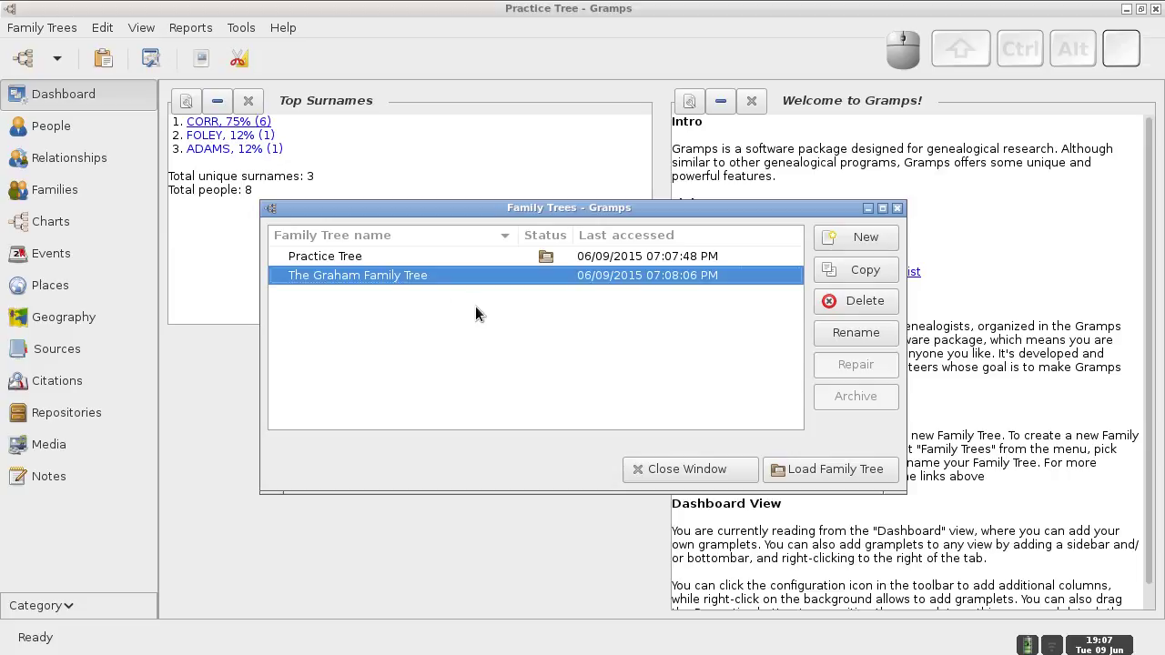
pyautogui.click(789, 470)
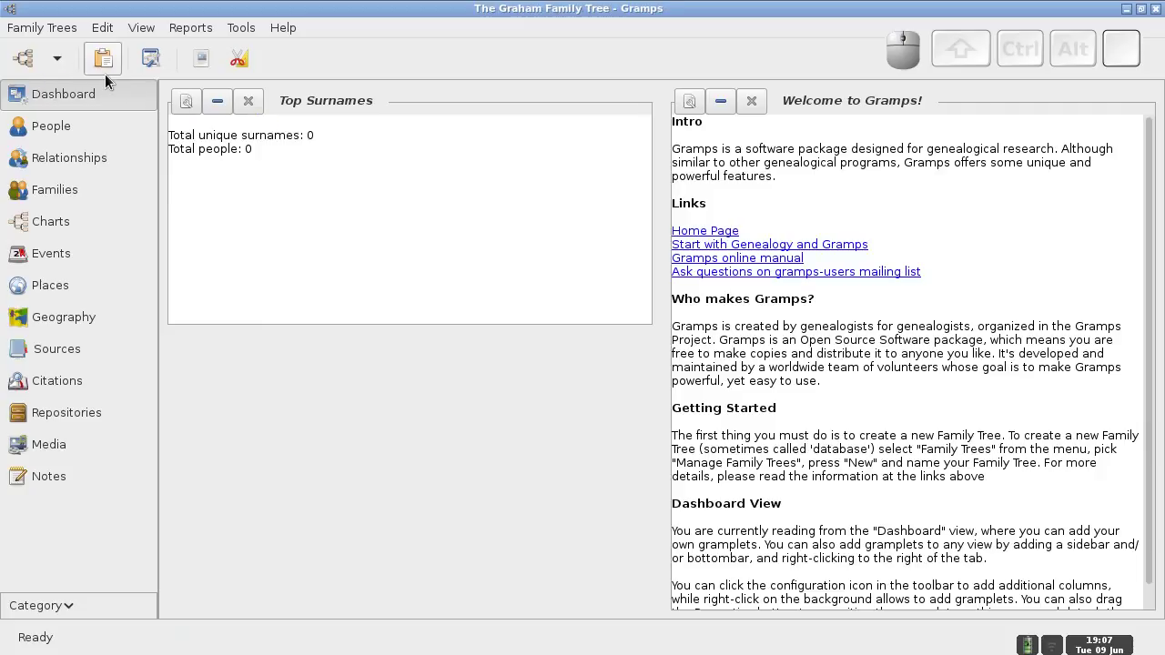
# - Import the 2015-06-09-GrahamFam.gramps backup file into The Graham Family Tree
pyautogui.click(52, 32)
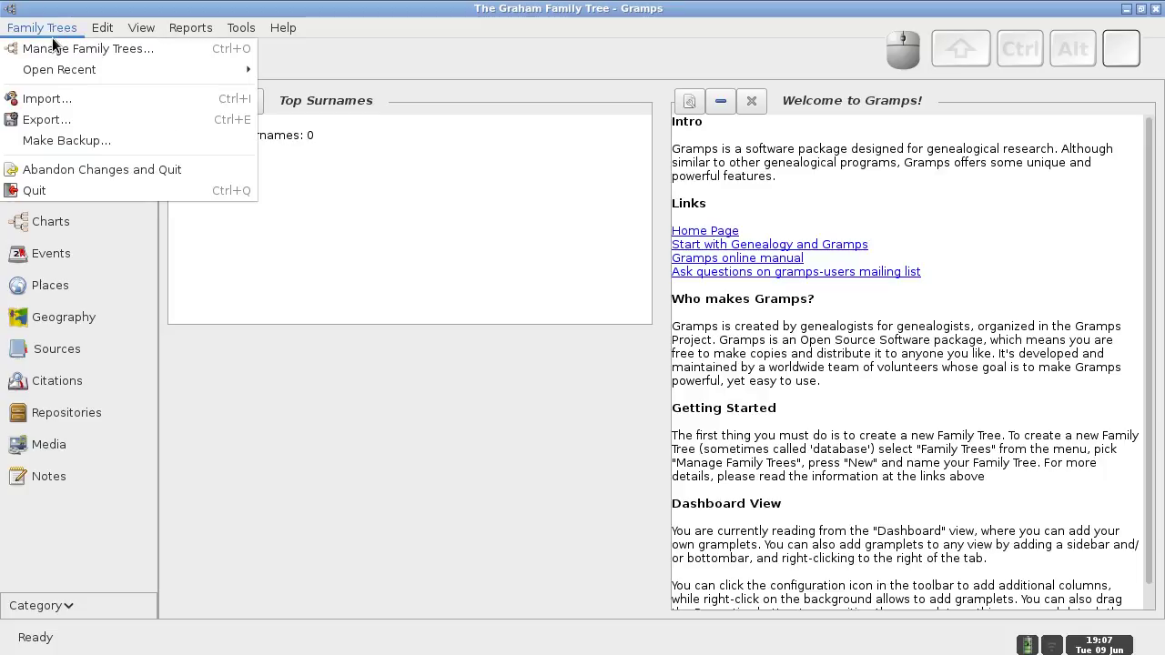
pyautogui.click(54, 96)
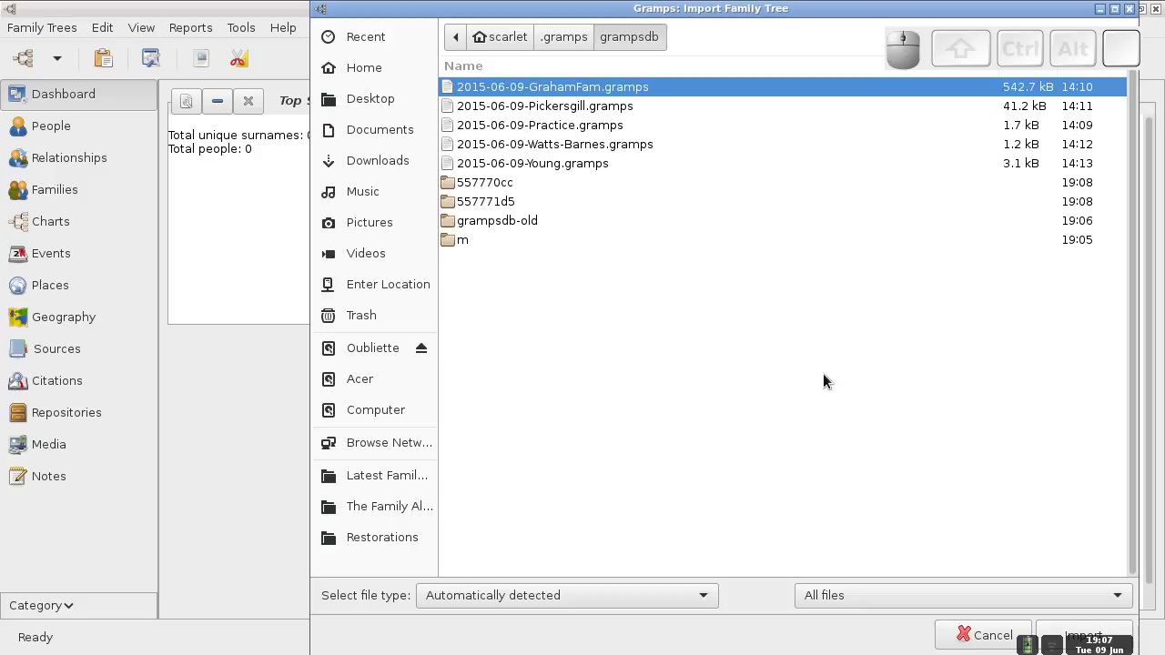
pyautogui.click(1051, 631)
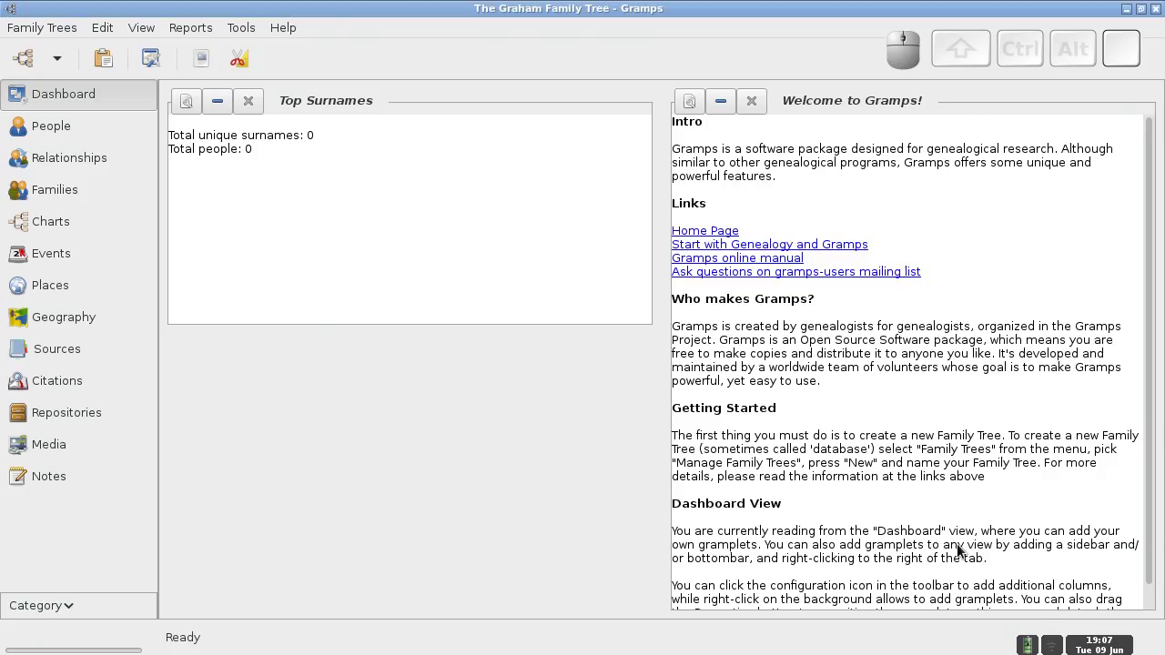
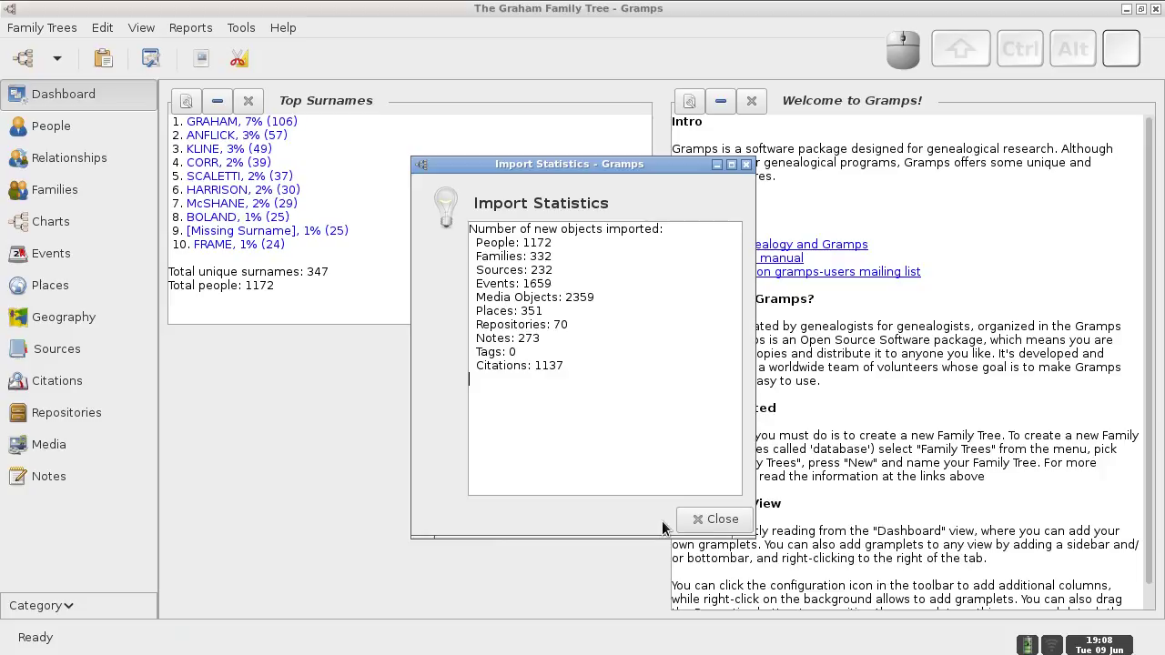
# - Close the import statistics to reveal The Graham Family Tree with 1172 people
pyautogui.click(714, 520)
# - Add a family tree named 'The Pickersgills of Philadelphia' in the tree manager and load it
pyautogui.click(58, 35)
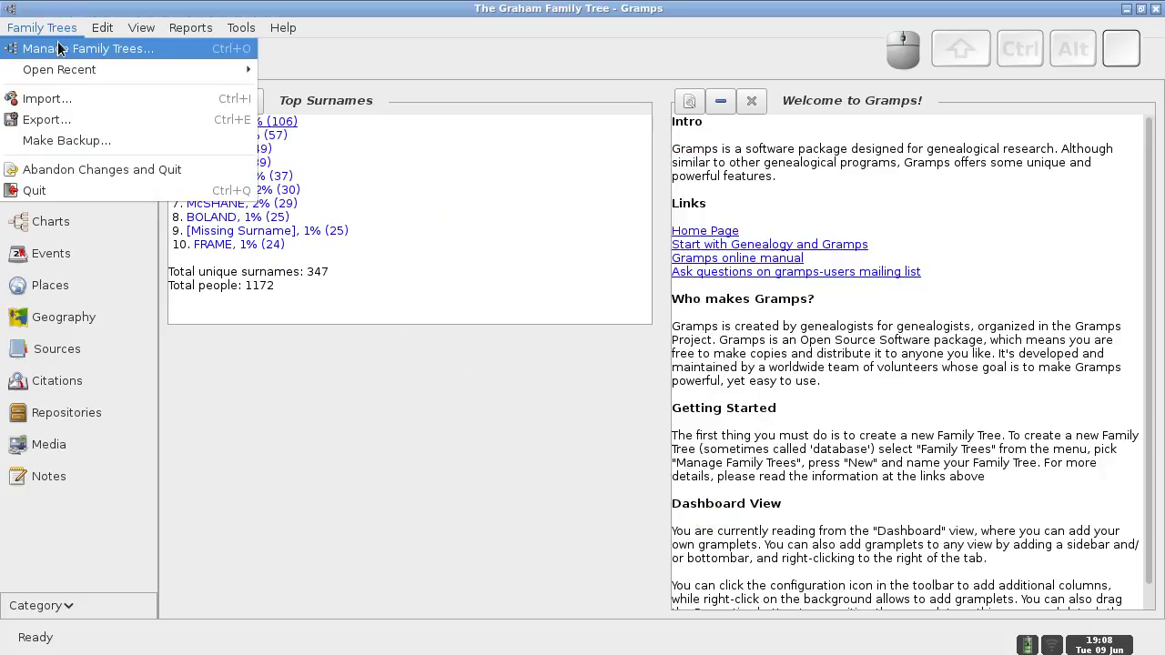
pyautogui.click(61, 49)
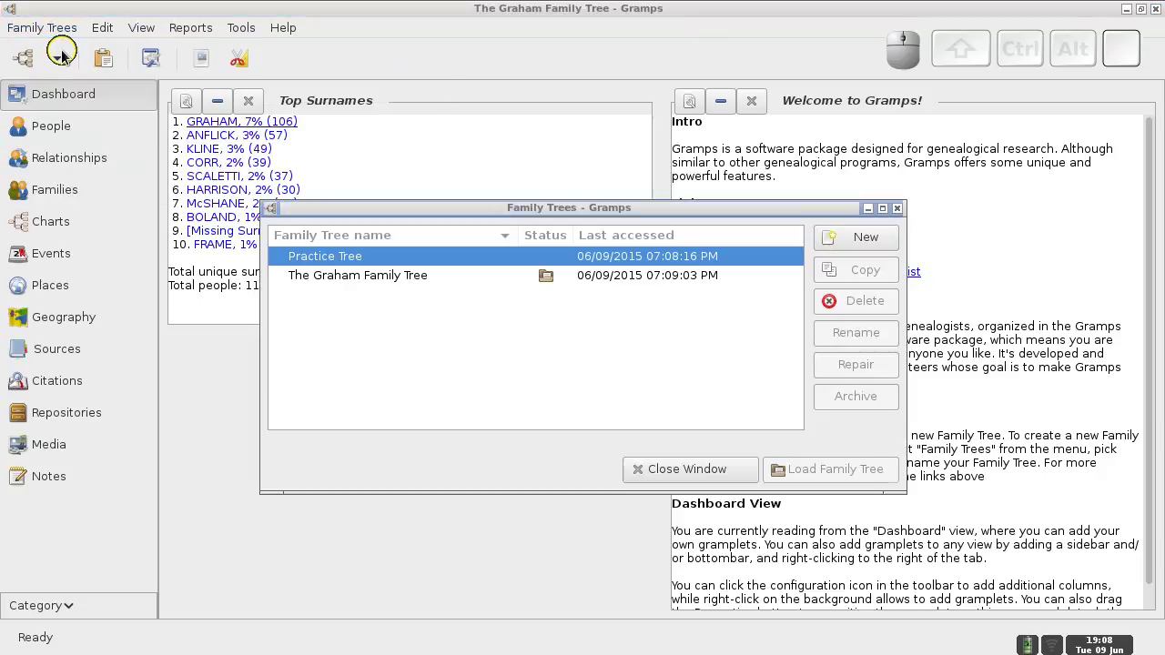
pyautogui.click(837, 241)
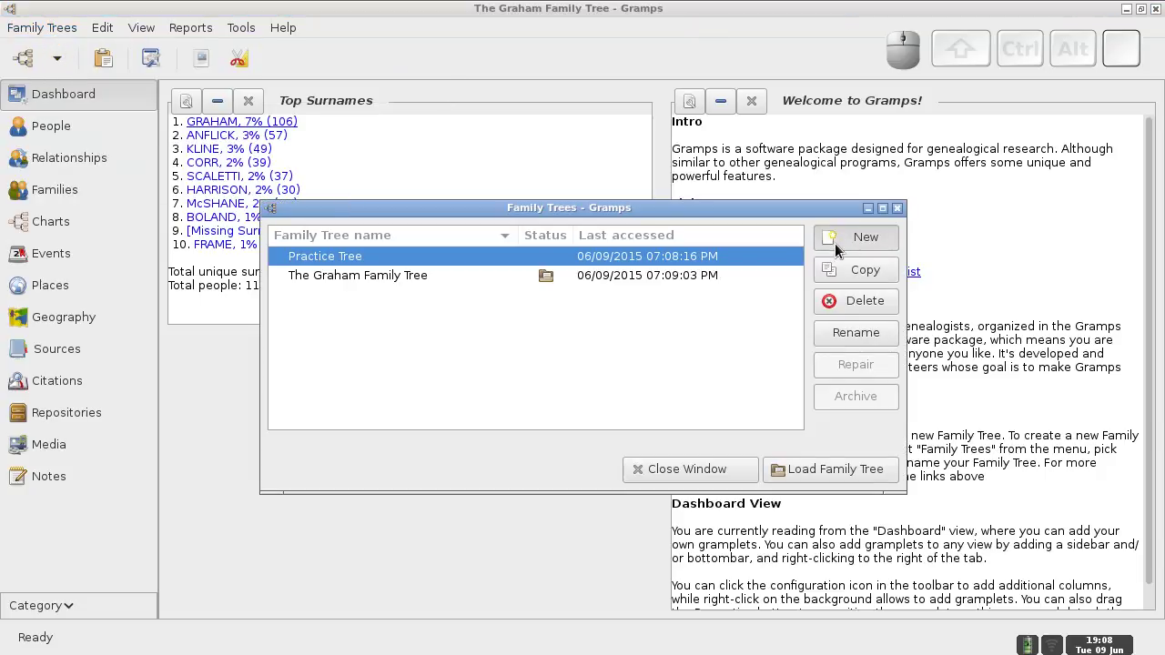
pyautogui.write('The ')
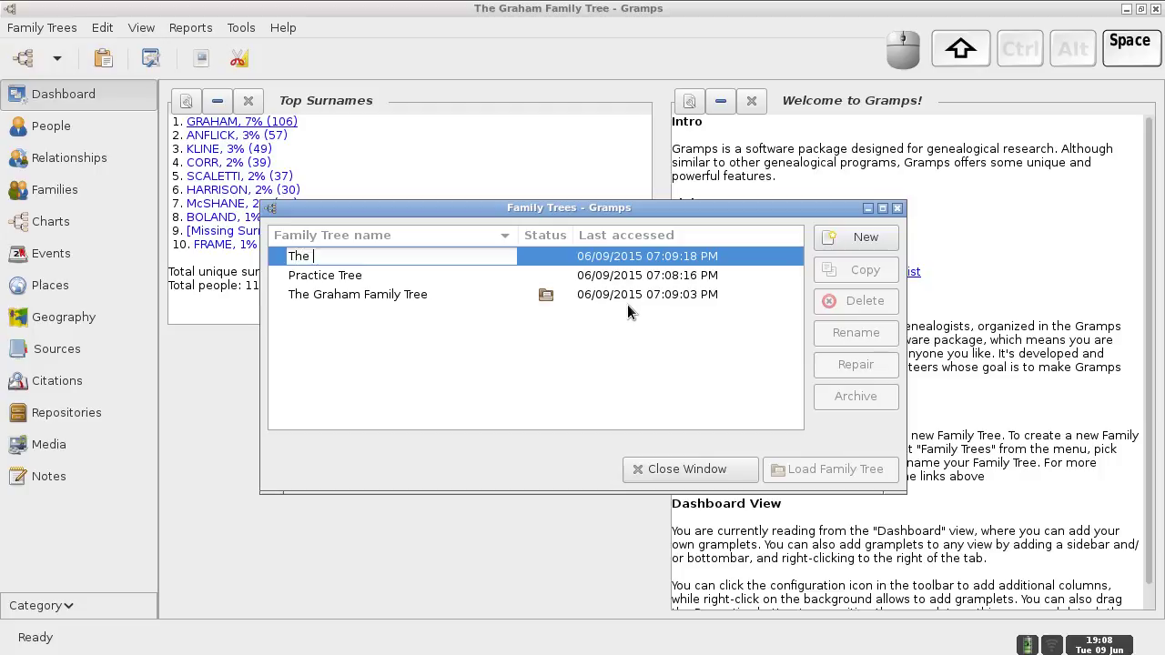
pyautogui.write('Pickersgill')
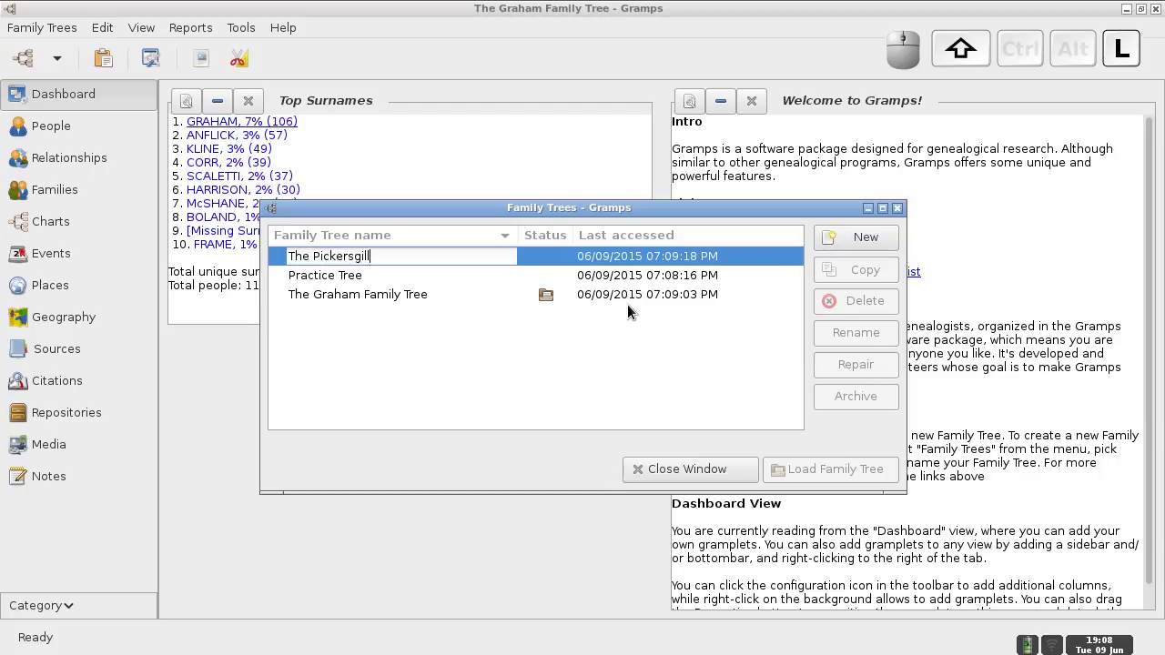
pyautogui.write('s of Philadelphia')
pyautogui.press('Return')
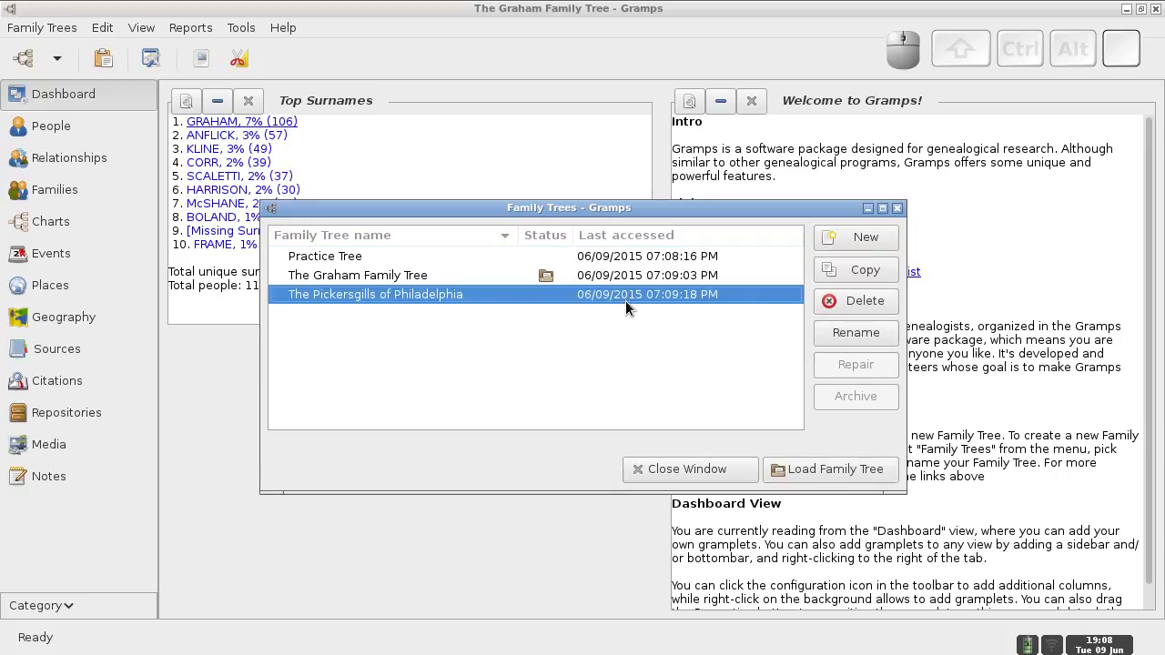
pyautogui.click(801, 469)
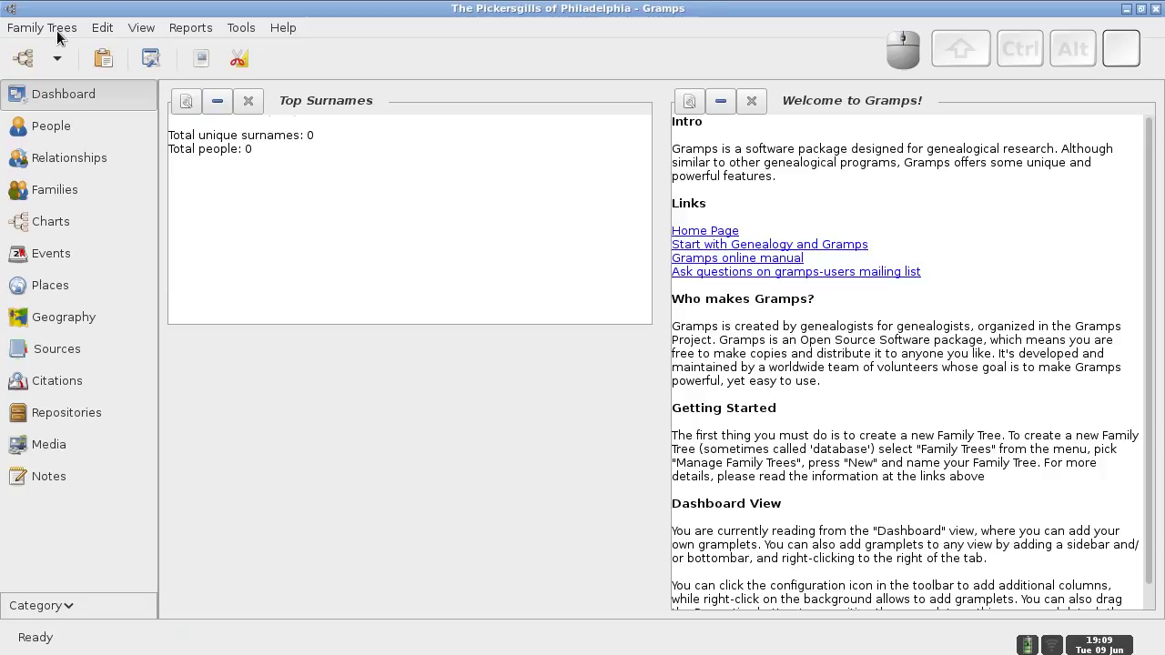
# - Import 2015-06-09-Pickersgill.gramps, adding 100 people and 35 families, and close the statistics
pyautogui.click(57, 33)
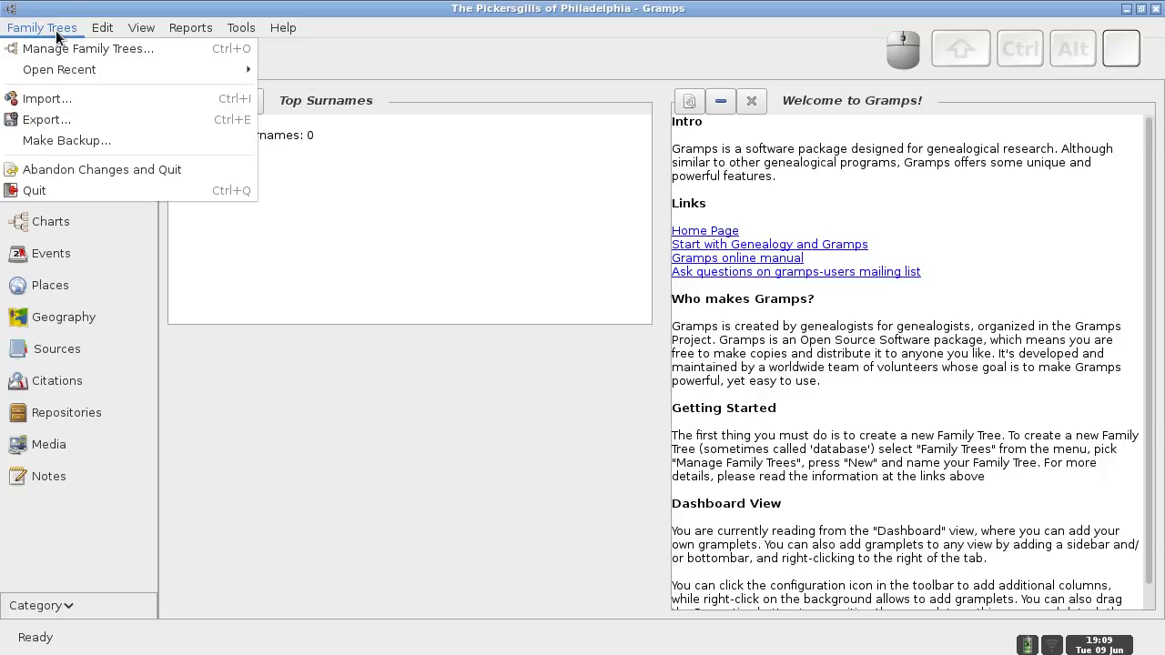
pyautogui.click(53, 99)
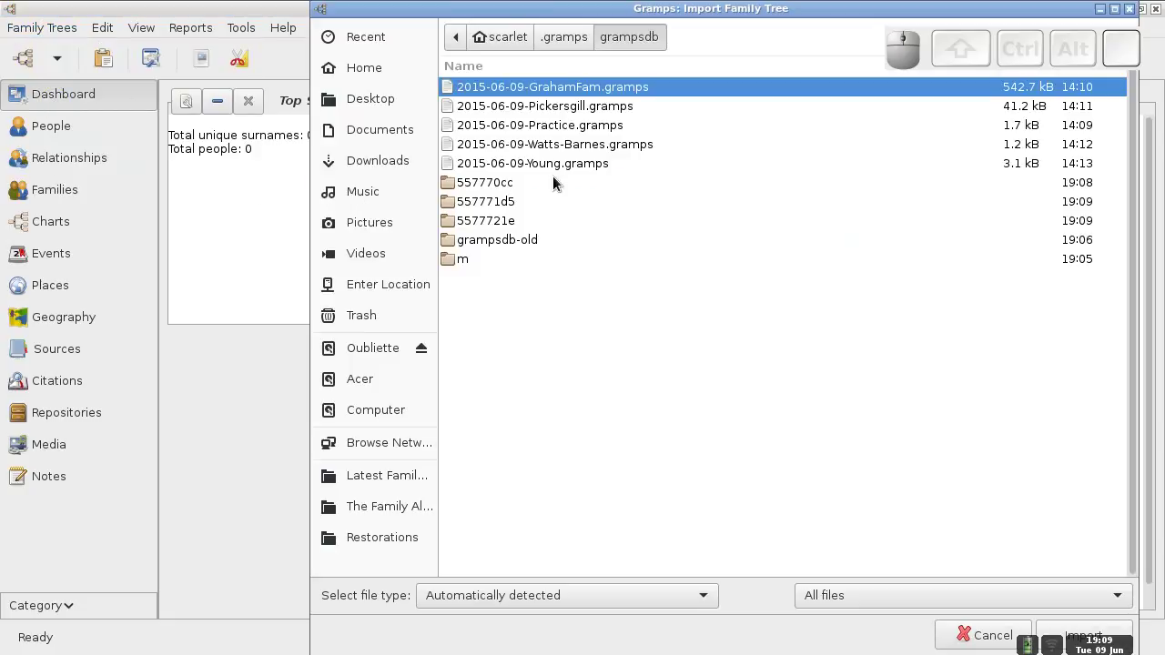
pyautogui.click(552, 106)
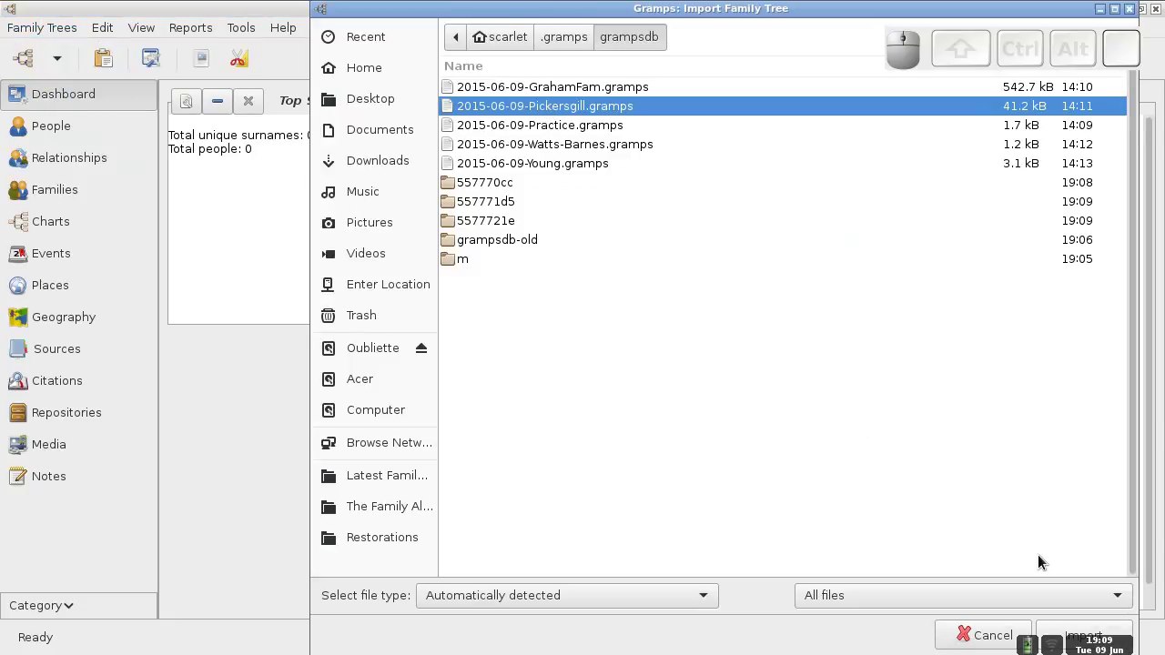
pyautogui.click(1072, 634)
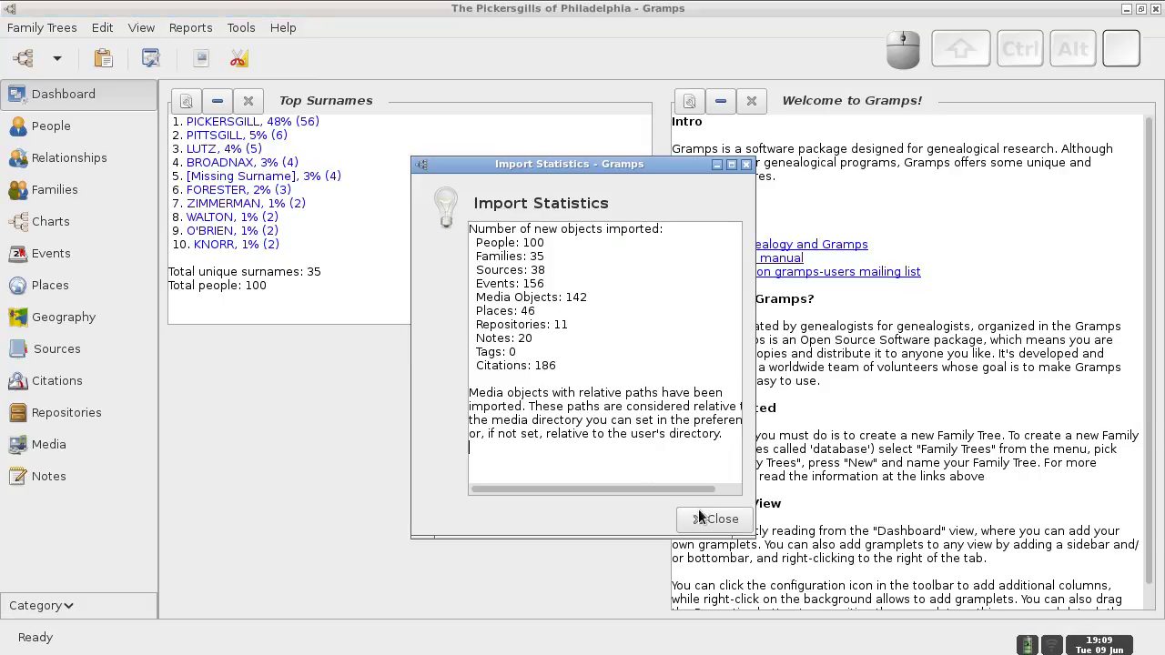
pyautogui.click(706, 519)
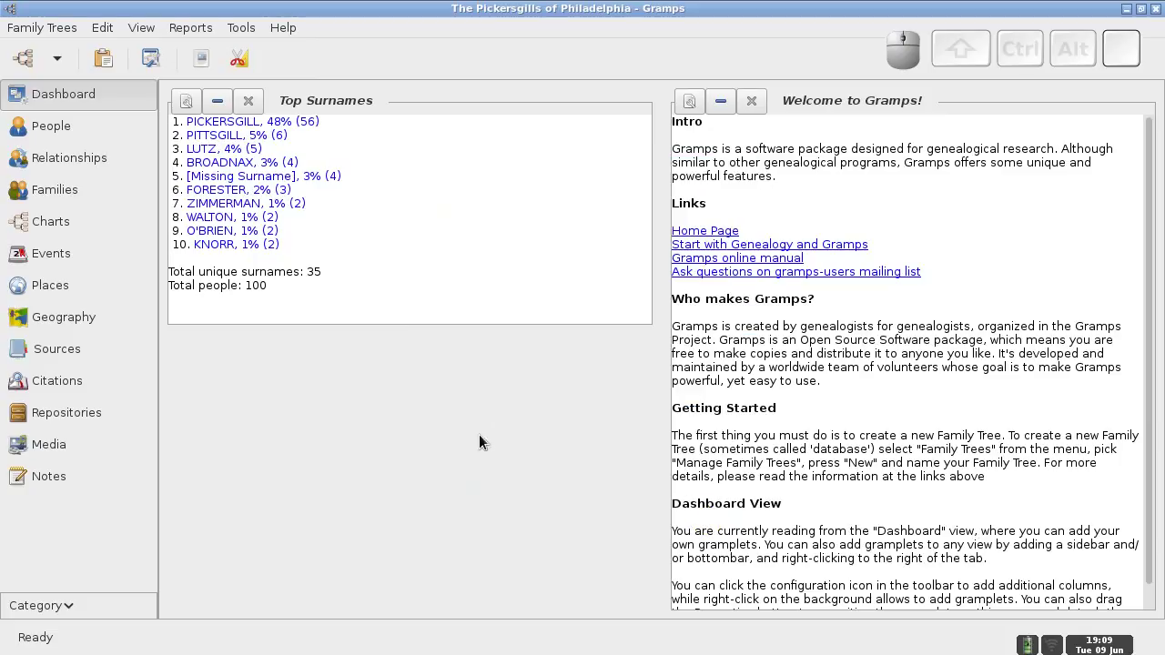
pyautogui.click(25, 25)
# - Add a family tree named 'The Young Show', correcting the capital Y, and load it
pyautogui.moveTo(37, 69)
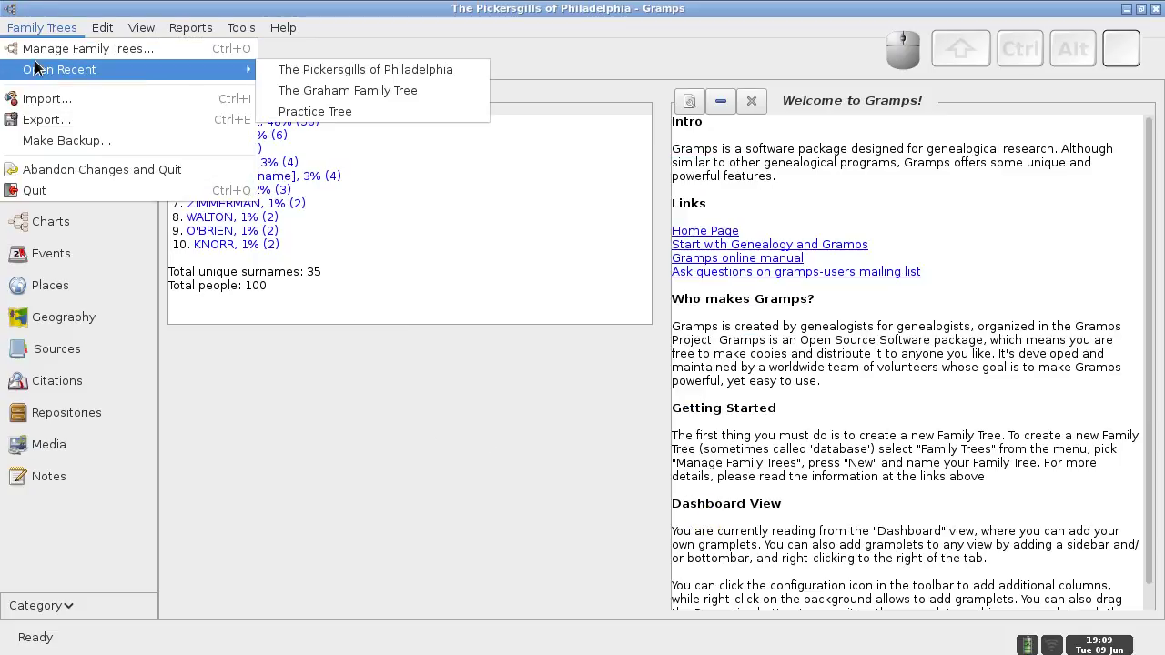
pyautogui.click(36, 48)
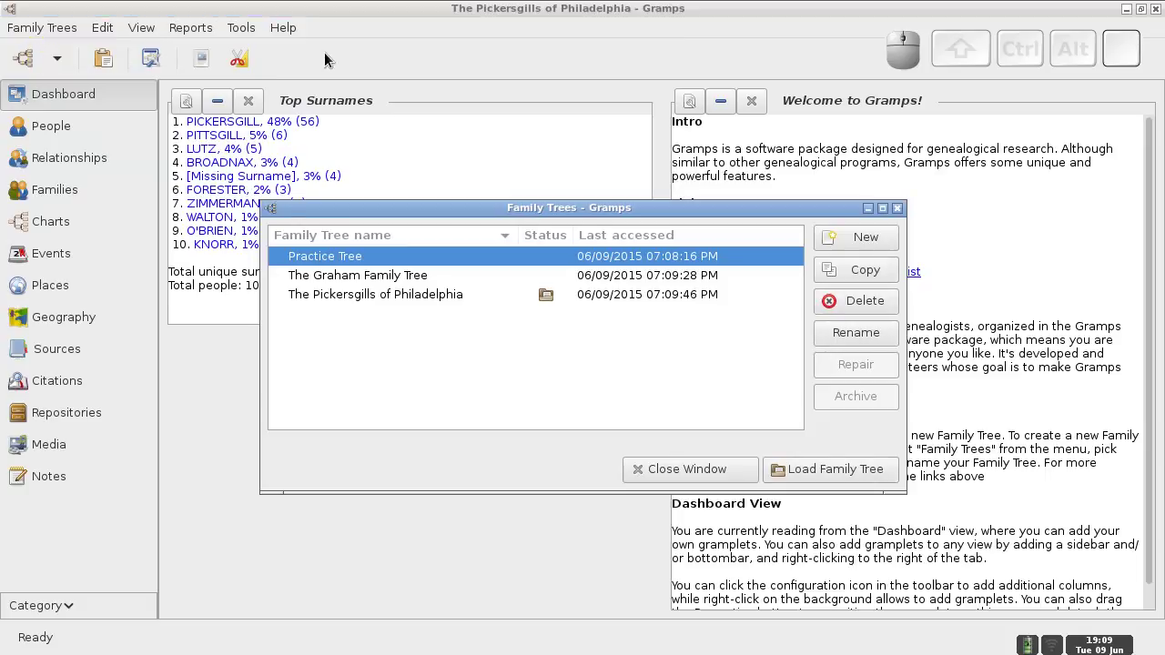
pyautogui.click(858, 237)
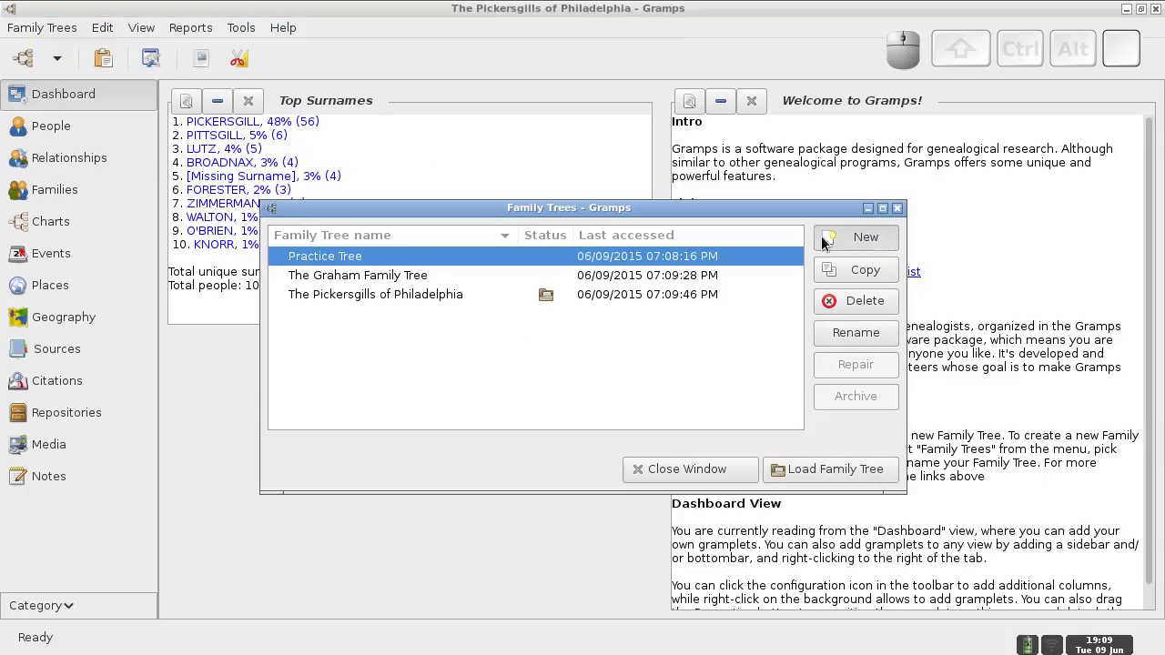
pyautogui.write('The y')
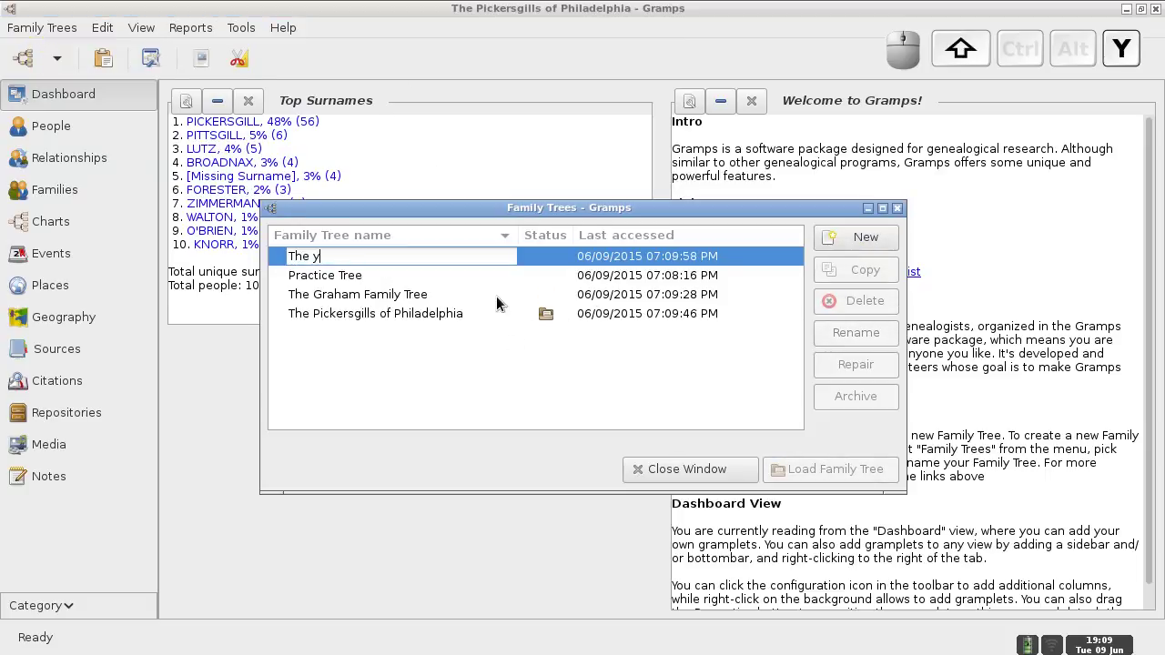
pyautogui.write('oung Show')
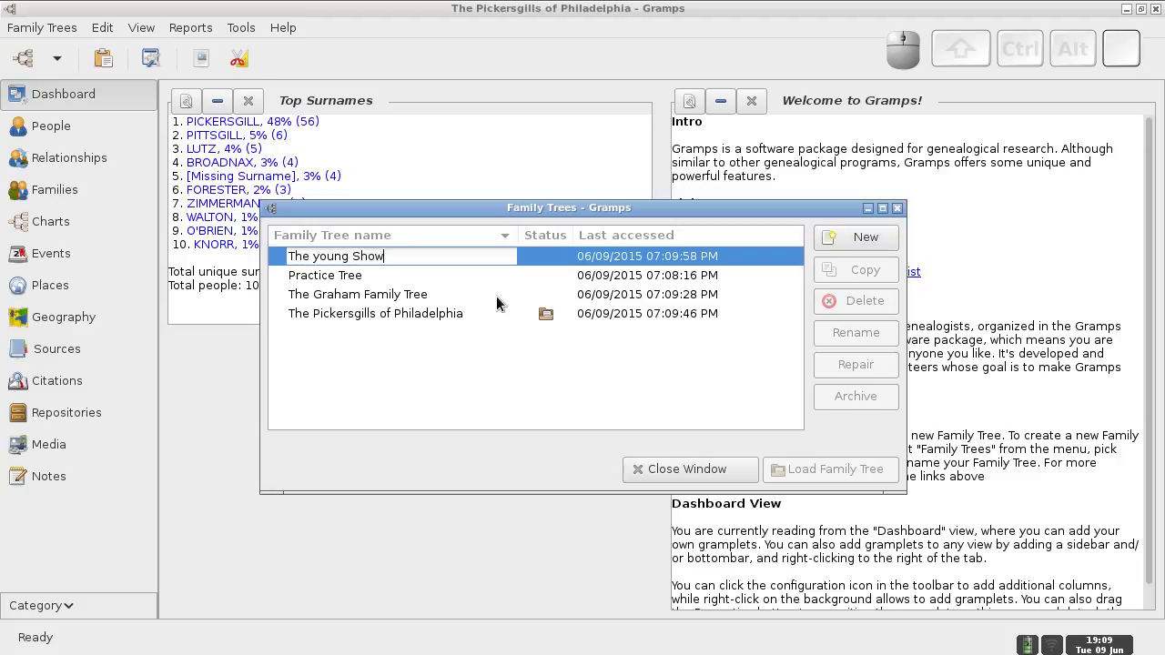
pyautogui.press('Left')
pyautogui.press('Left')
pyautogui.hotkey('shift', 'Left')
pyautogui.write('Y')
pyautogui.press('Return')
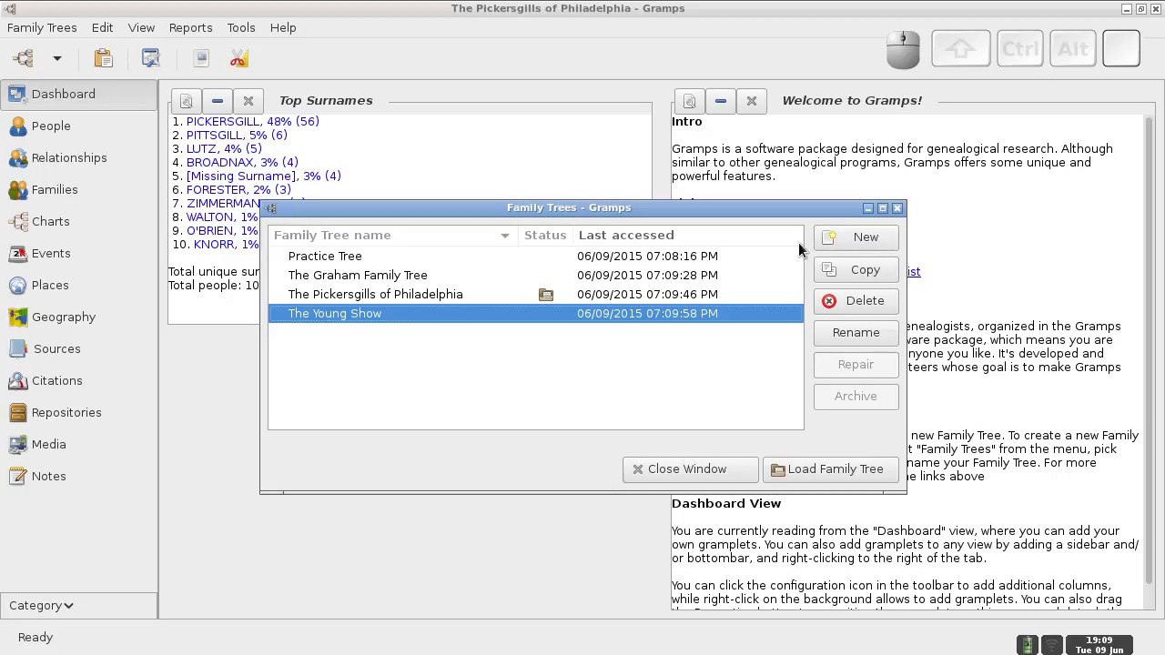
pyautogui.click(822, 472)
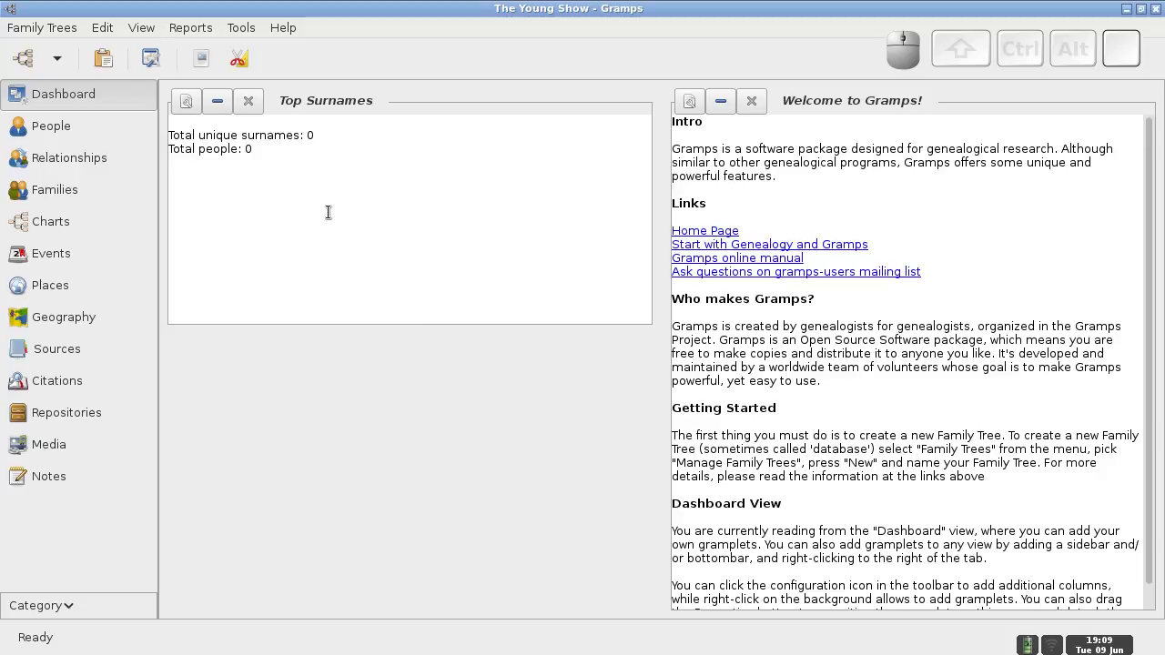
# - Import 2015-06-09-Young.gramps into The Young Show, adding 24 people and 8 families
pyautogui.click(42, 26)
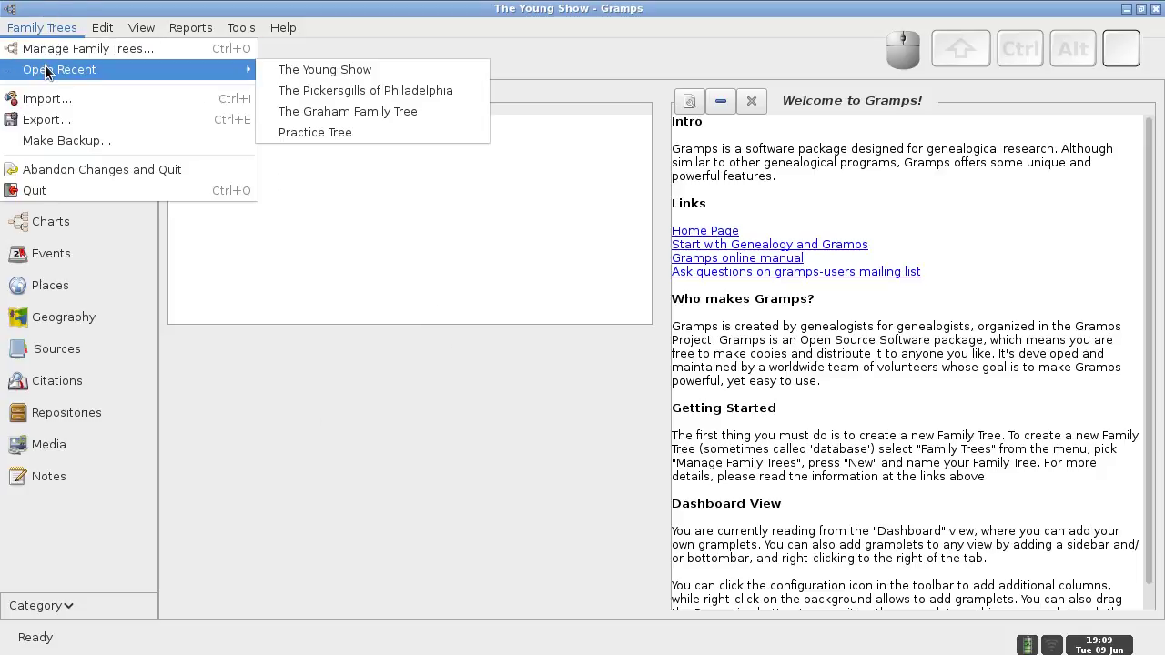
pyautogui.click(47, 98)
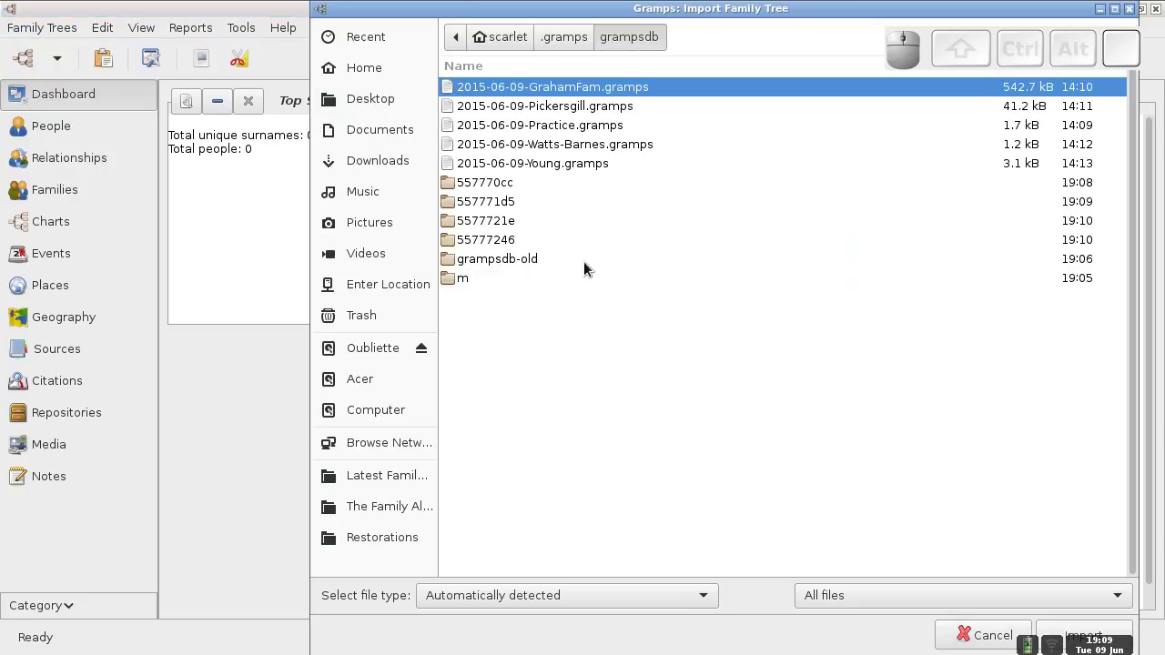
pyautogui.click(537, 162)
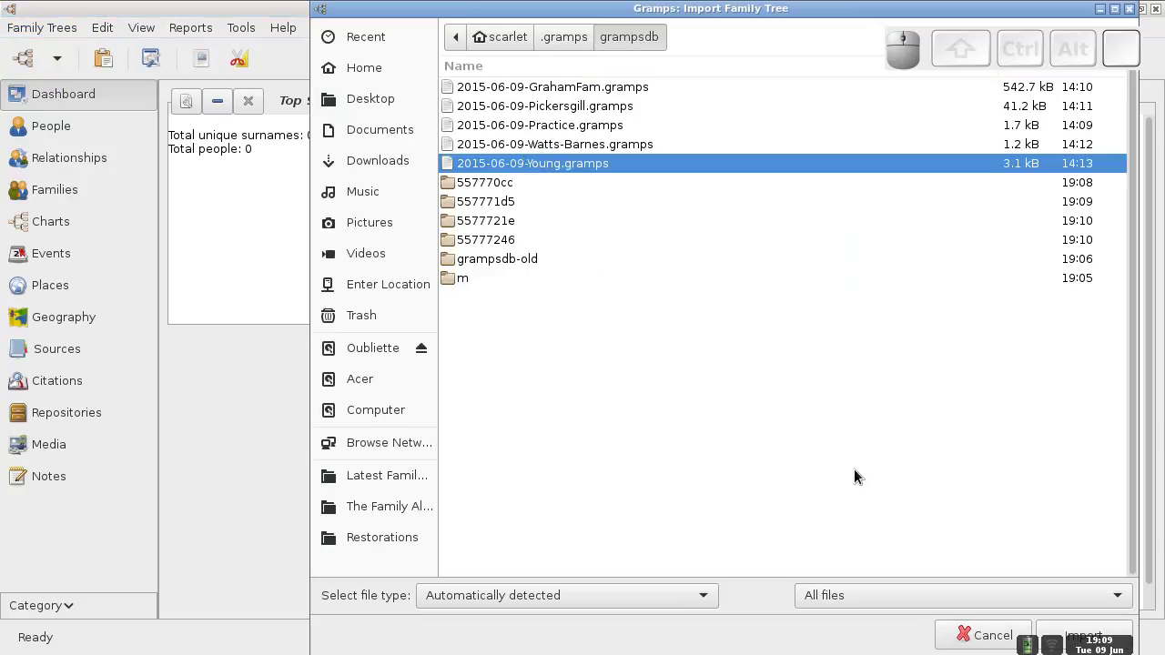
pyautogui.moveTo(966, 273); pyautogui.dragTo(860, 274)
pyautogui.click(967, 636)
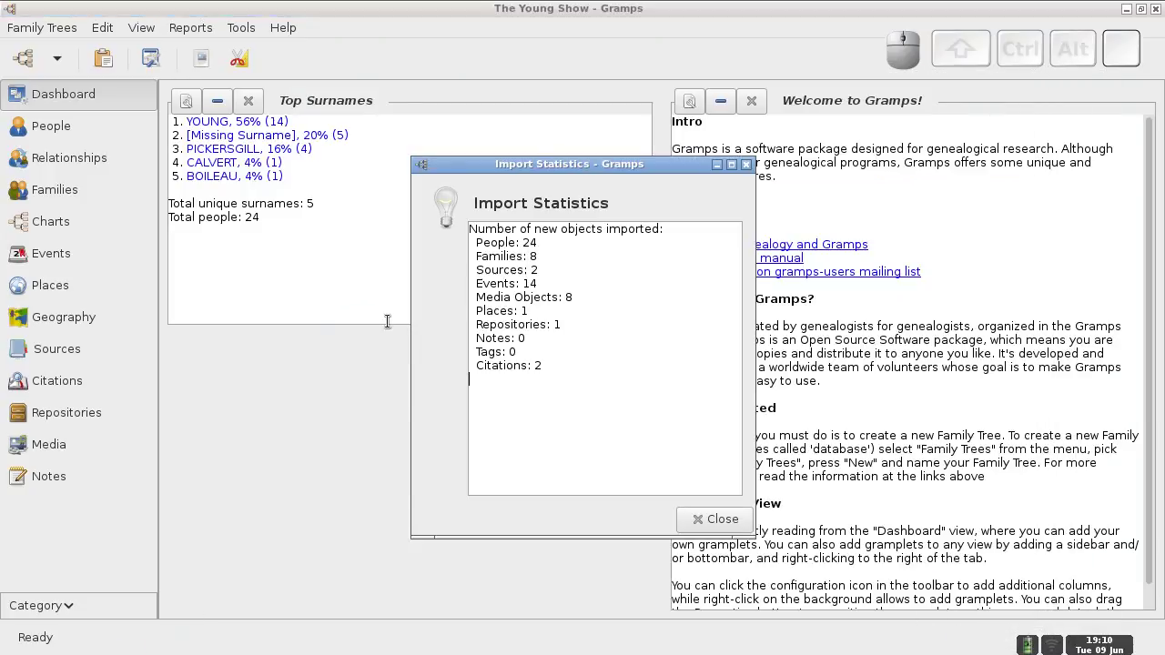
pyautogui.click(718, 521)
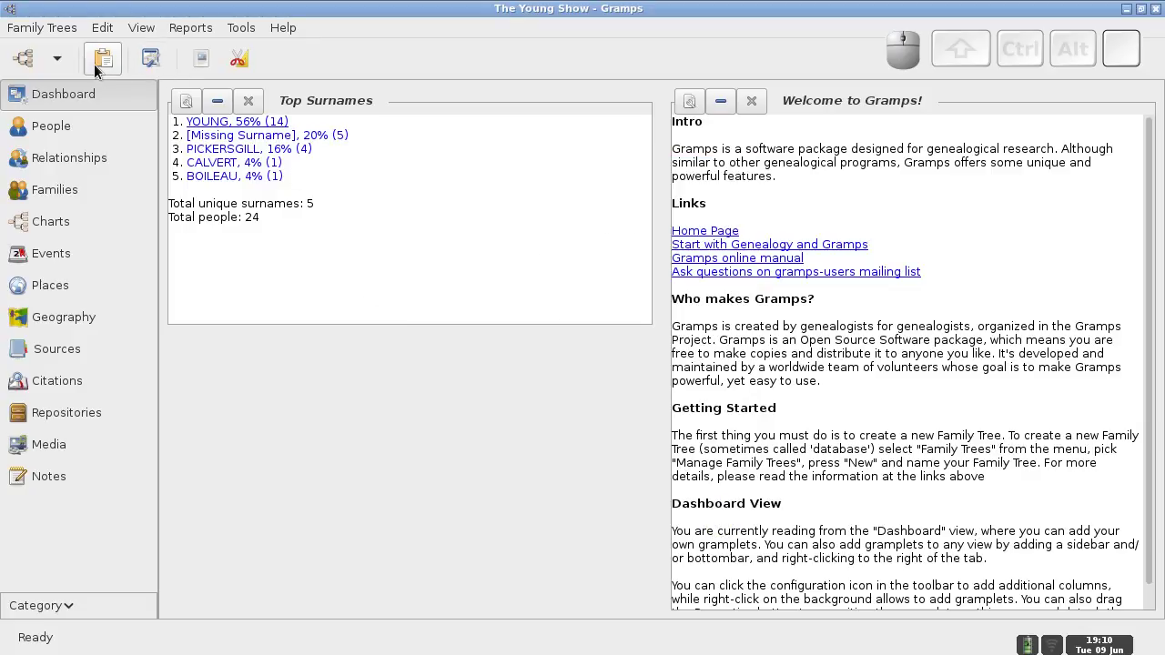
# - Add a family tree named 'Watts-Barnes' in the tree manager and load it
pyautogui.click(36, 27)
pyautogui.click(37, 46)
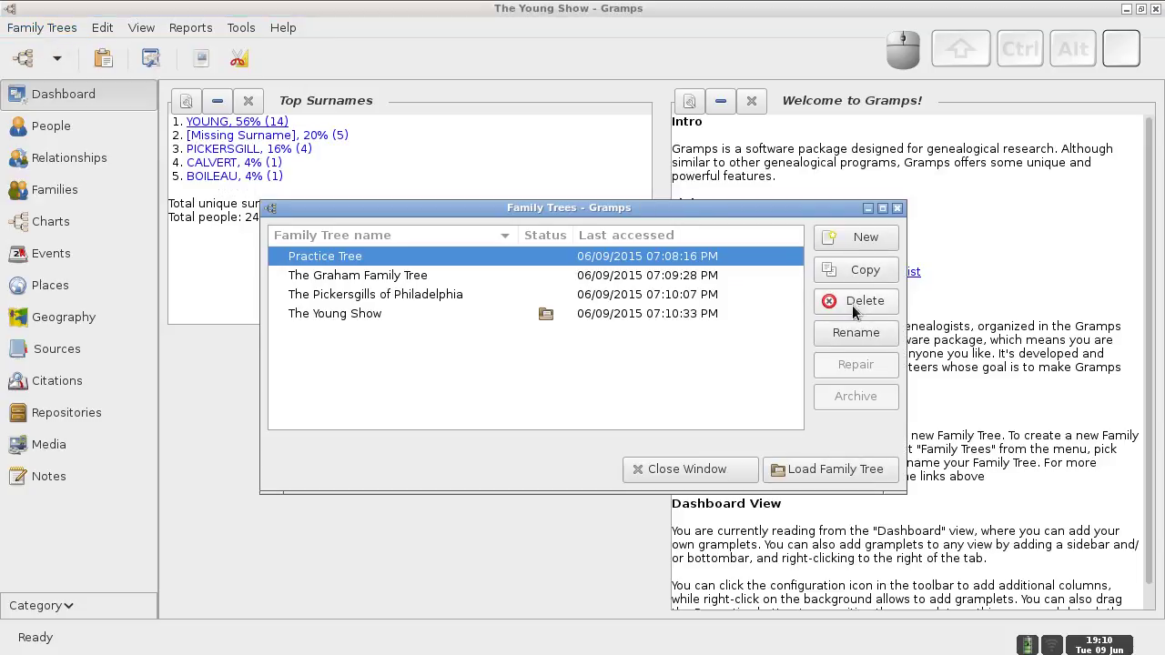
pyautogui.click(852, 240)
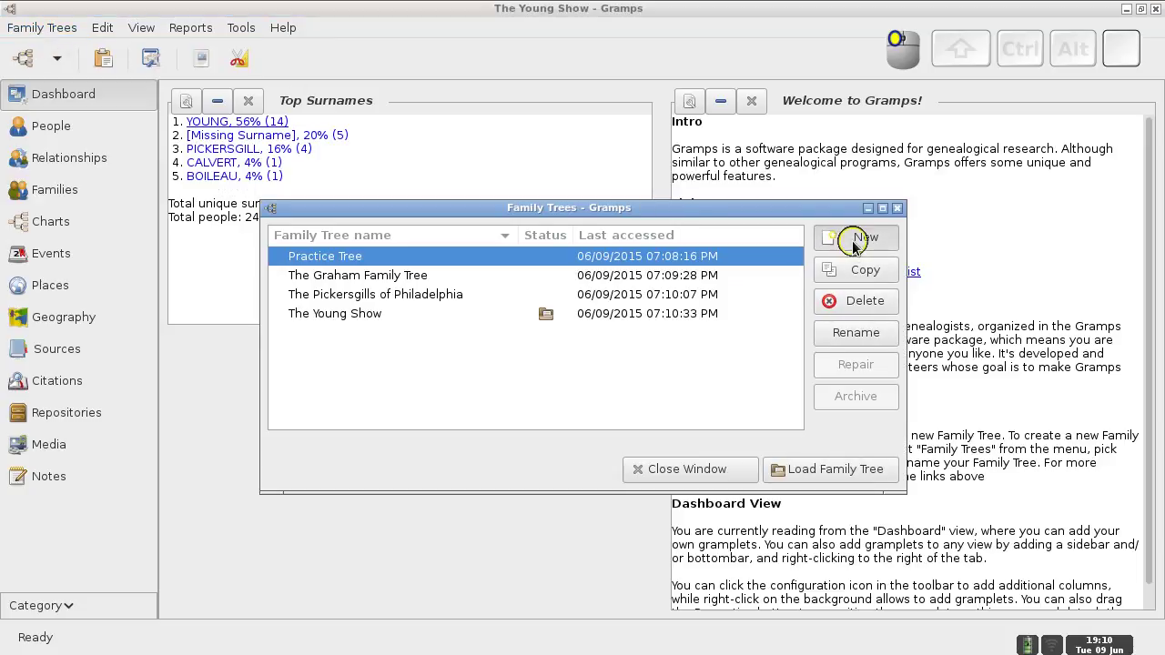
pyautogui.write('Wat')
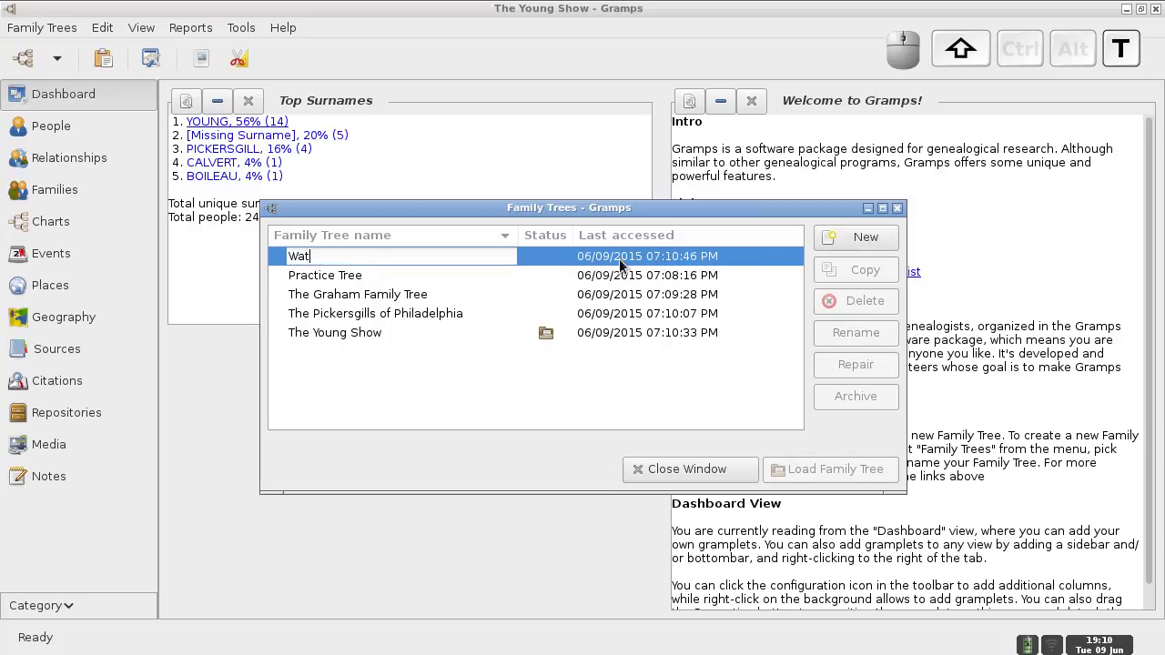
pyautogui.write('ts-Barnes')
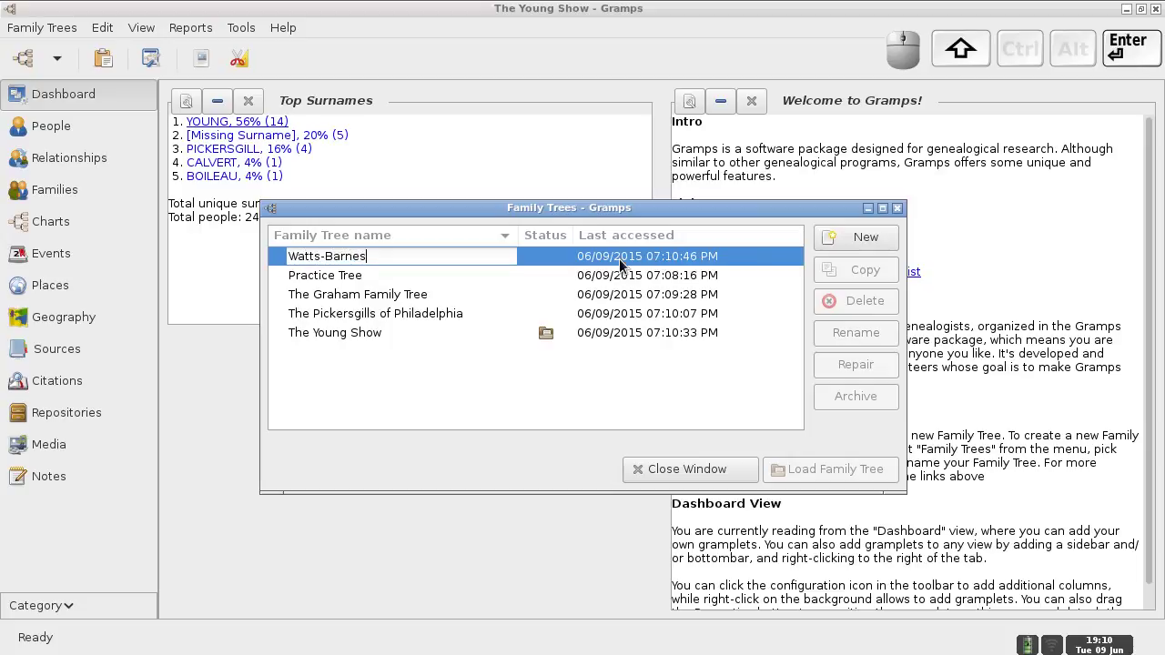
pyautogui.press('Return')
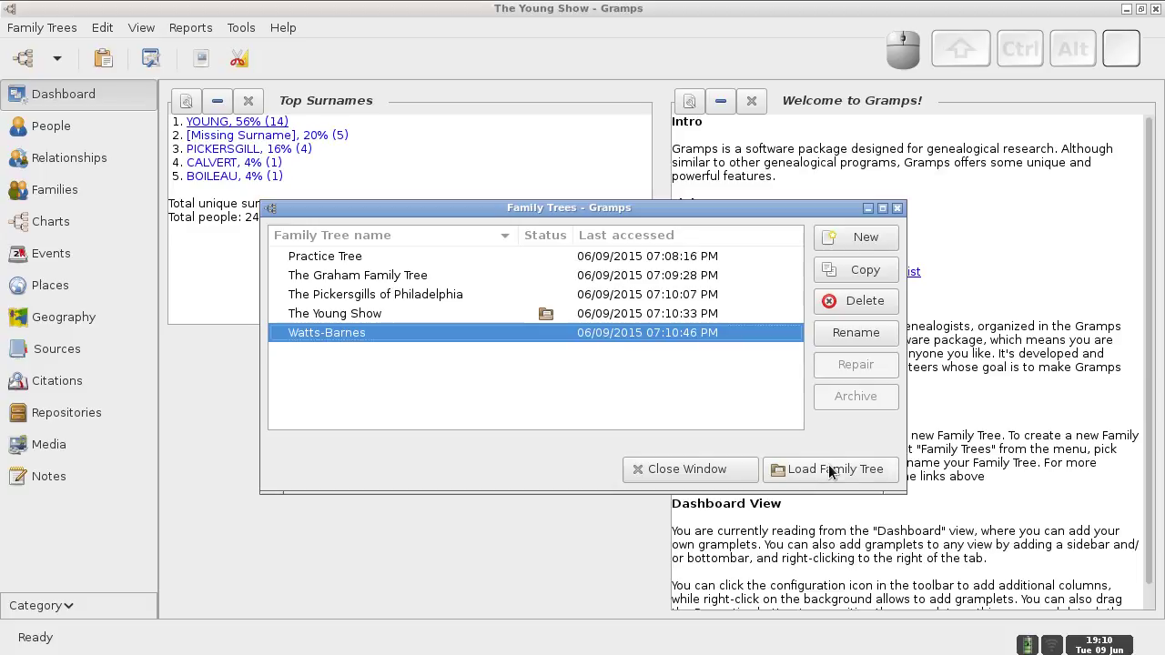
pyautogui.click(826, 469)
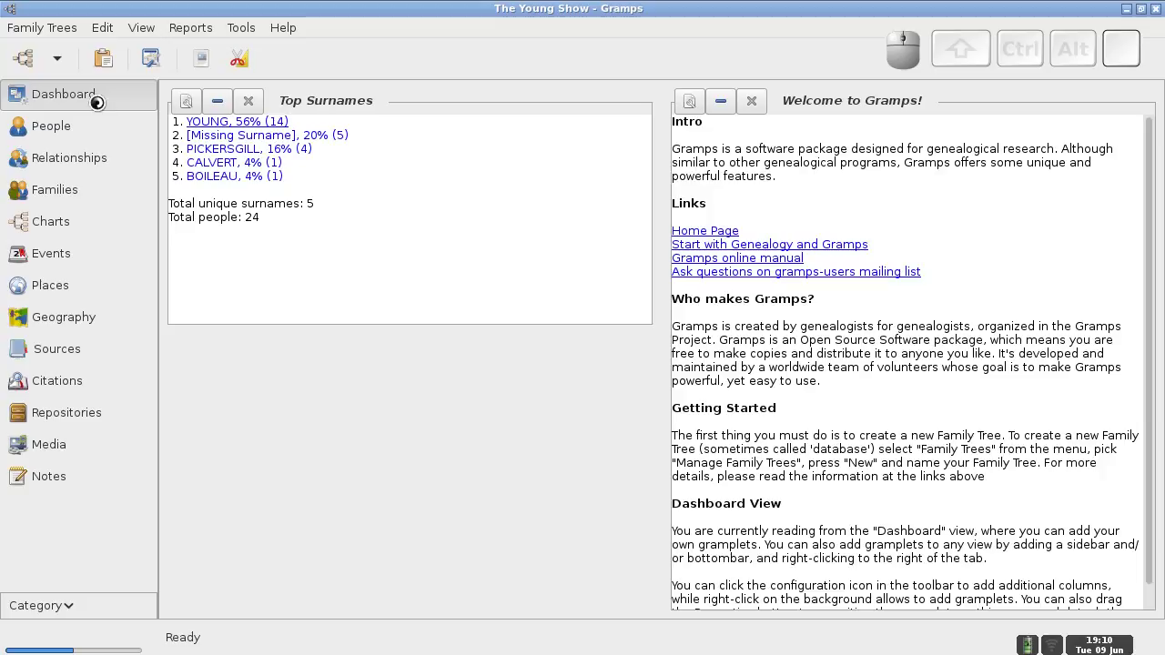
# - Import 2015-06-09-Watts-Barnes.gramps, adding 14 people and 6 families, and close the statistics
pyautogui.click(49, 29)
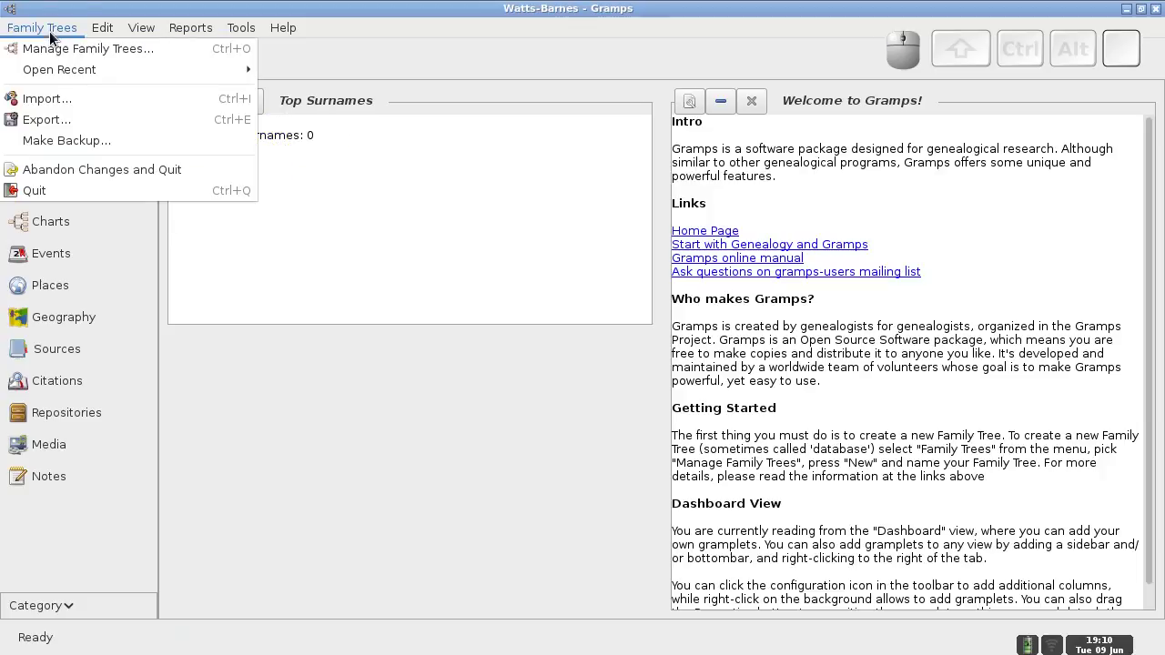
pyautogui.click(49, 97)
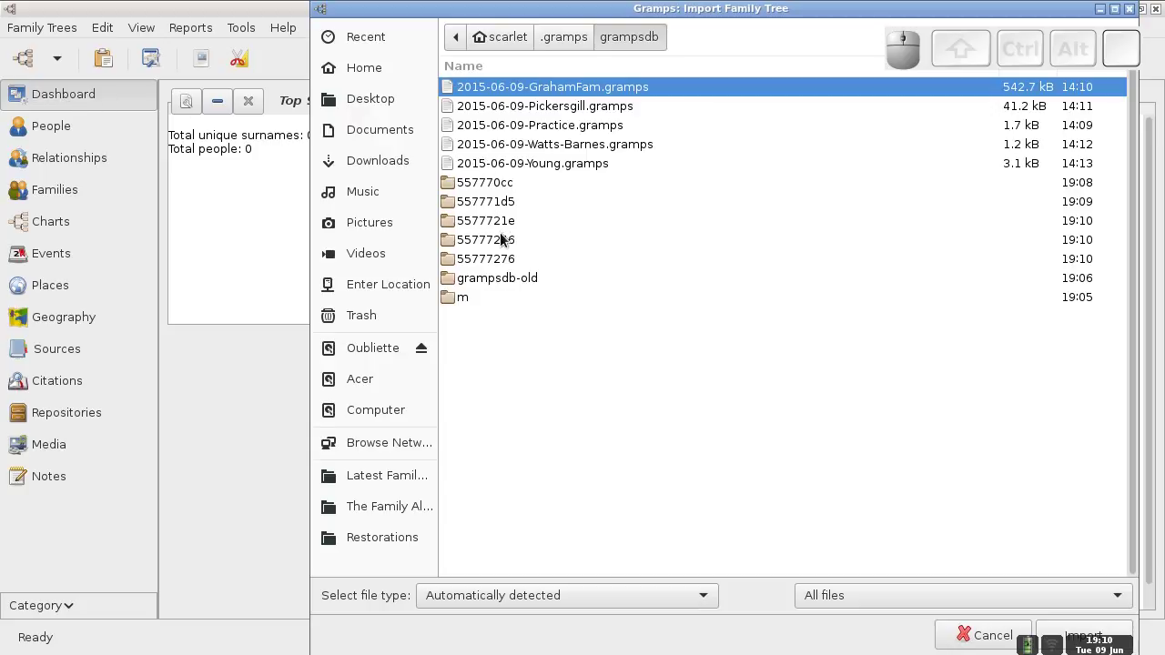
pyautogui.click(564, 145)
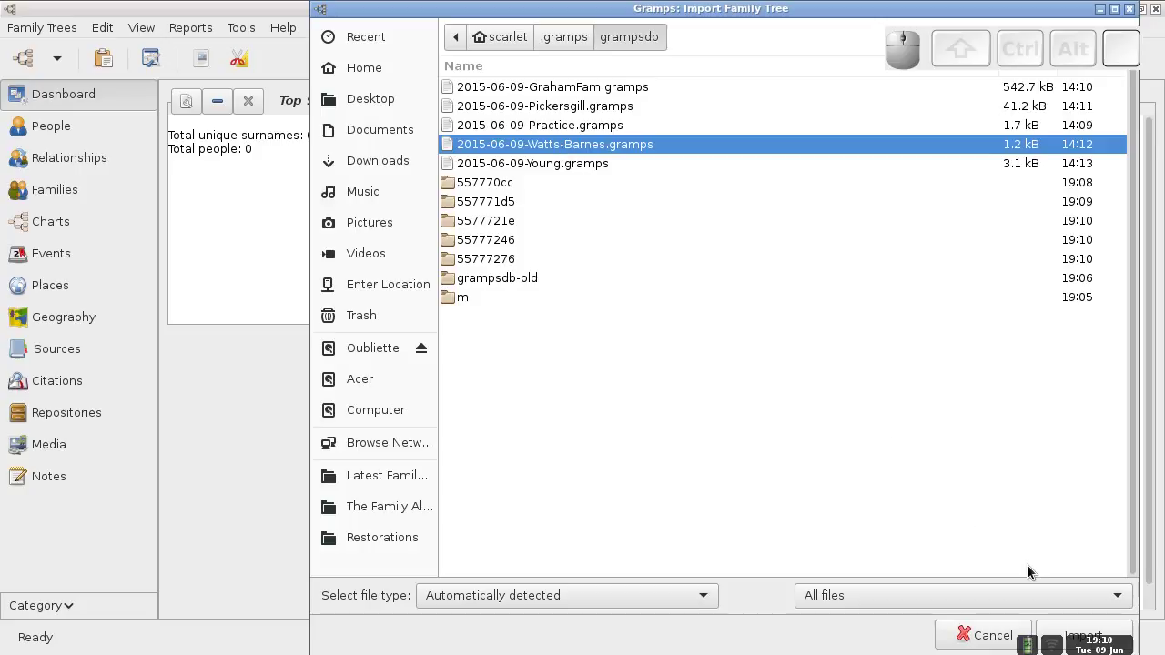
pyautogui.click(1047, 632)
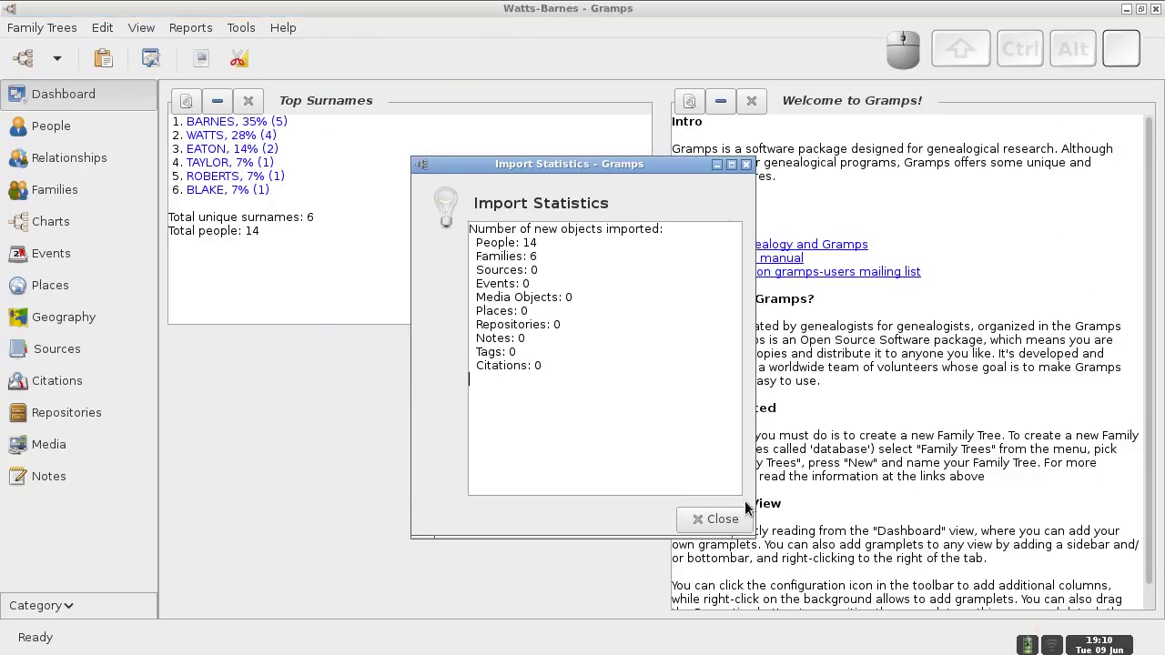
pyautogui.click(701, 519)
pyautogui.click(52, 34)
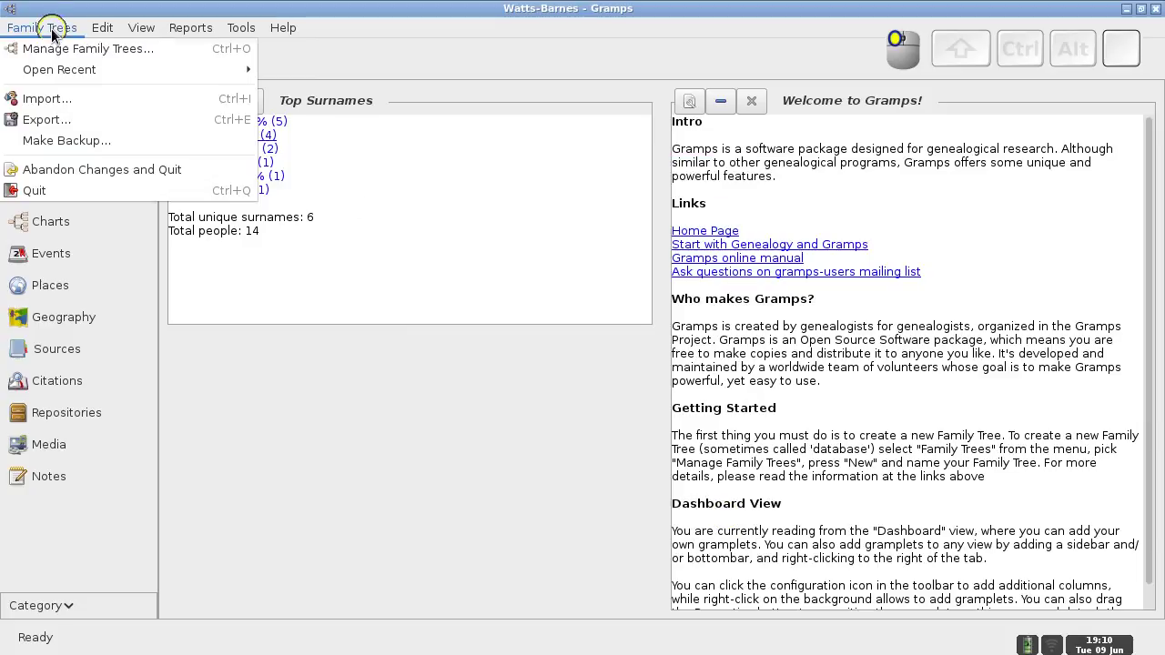
# - Confirm Watts-Barnes is listed in the tree manager, then view the Open Recent tree list
pyautogui.click(54, 43)
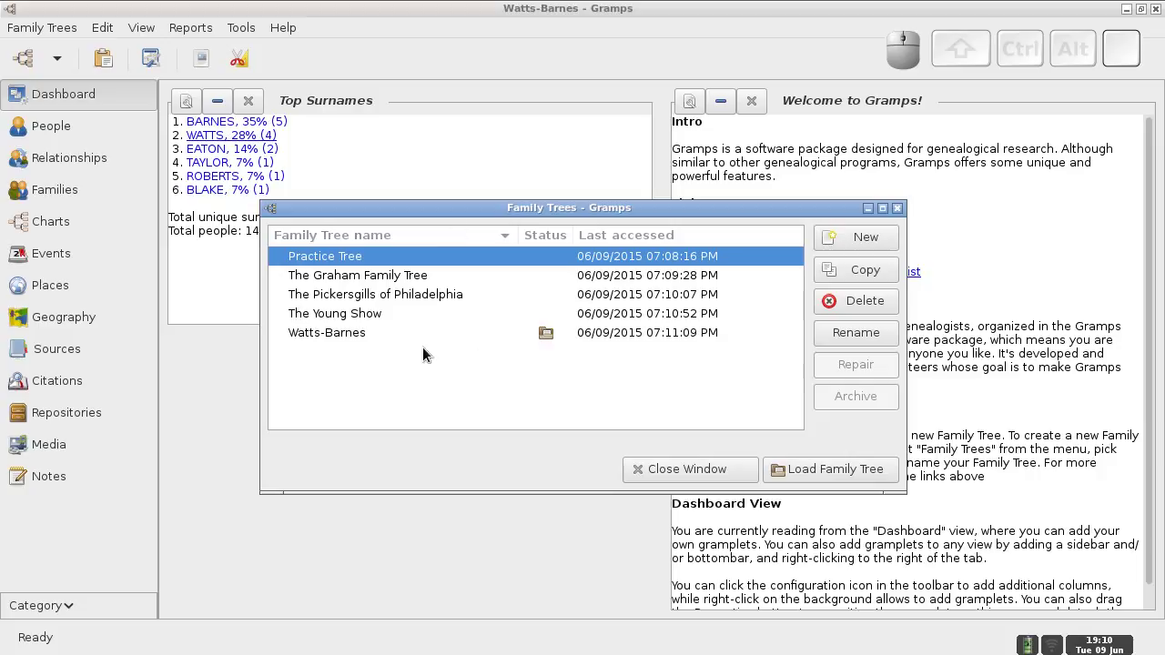
pyautogui.click(731, 470)
pyautogui.click(57, 37)
pyautogui.moveTo(56, 69)
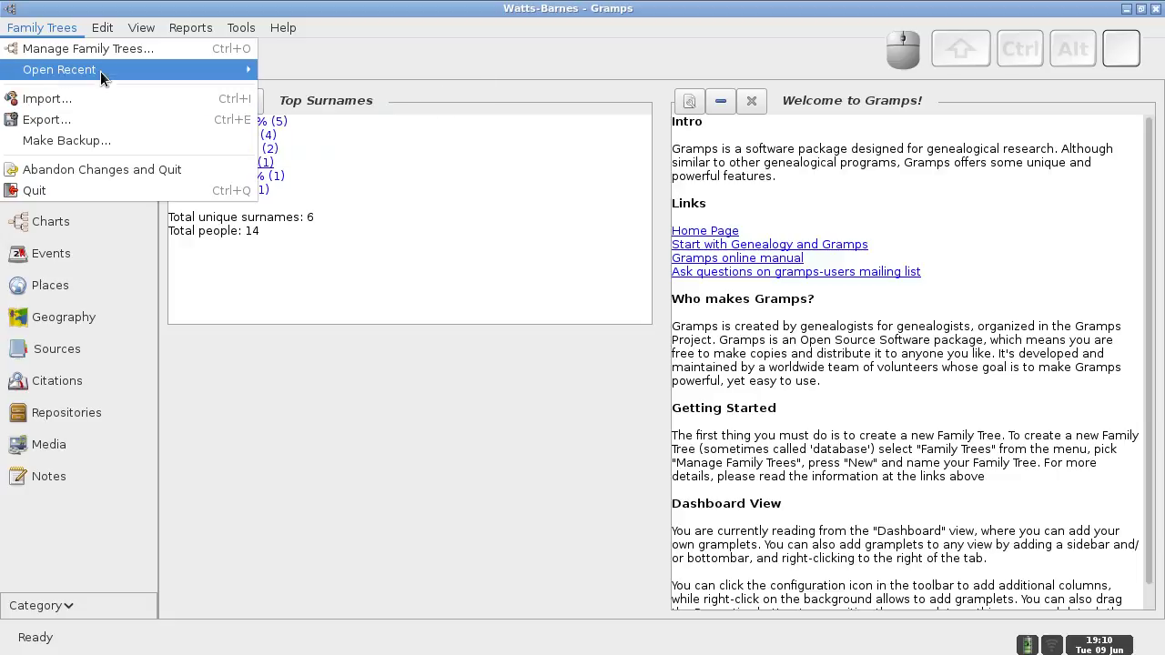
# - Reload the Practice Tree, confirm version 4.1.3-1 in About, and glance at the upgrade slides
pyautogui.moveTo(100, 68)
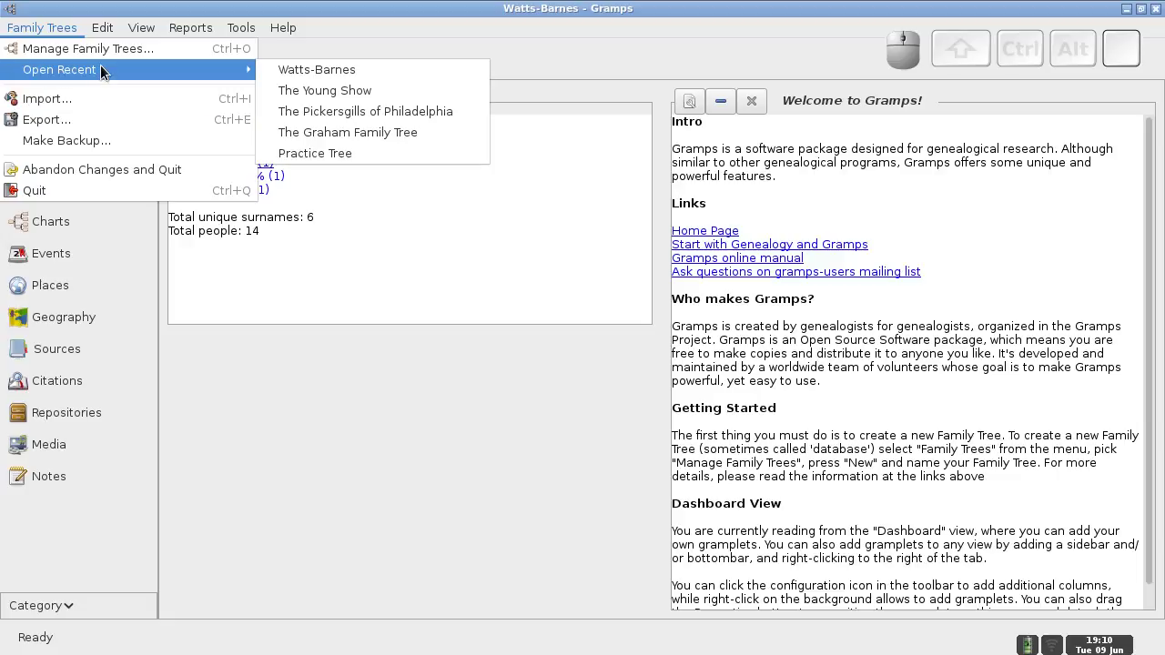
pyautogui.click(344, 153)
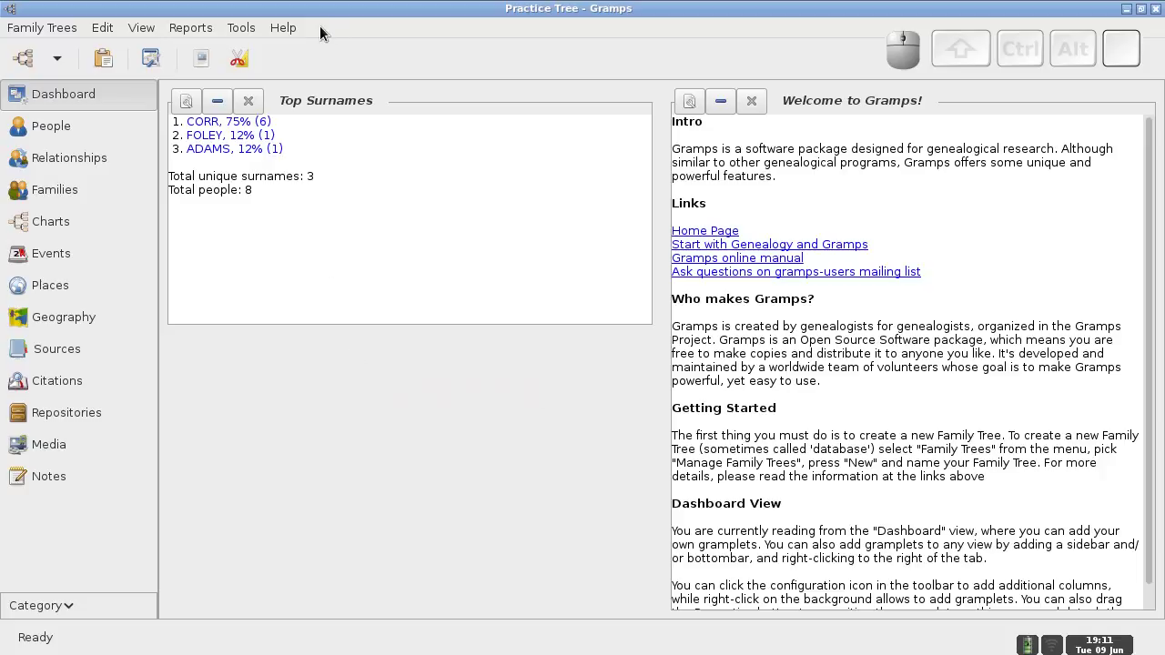
pyautogui.click(290, 33)
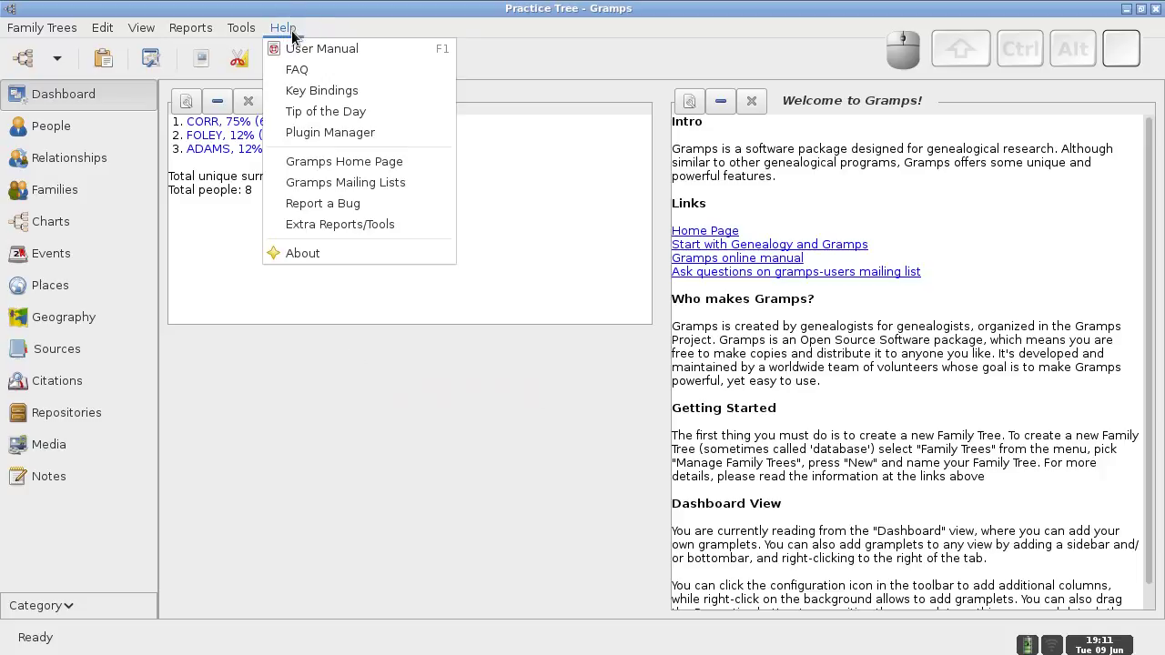
pyautogui.click(300, 259)
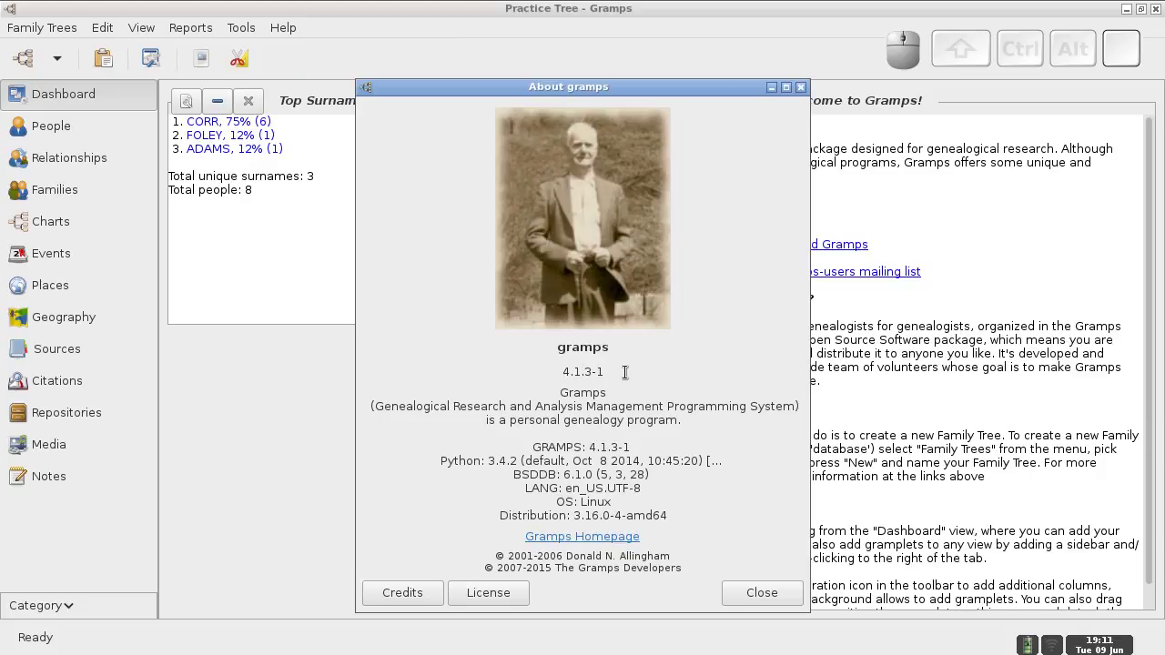
pyautogui.click(760, 593)
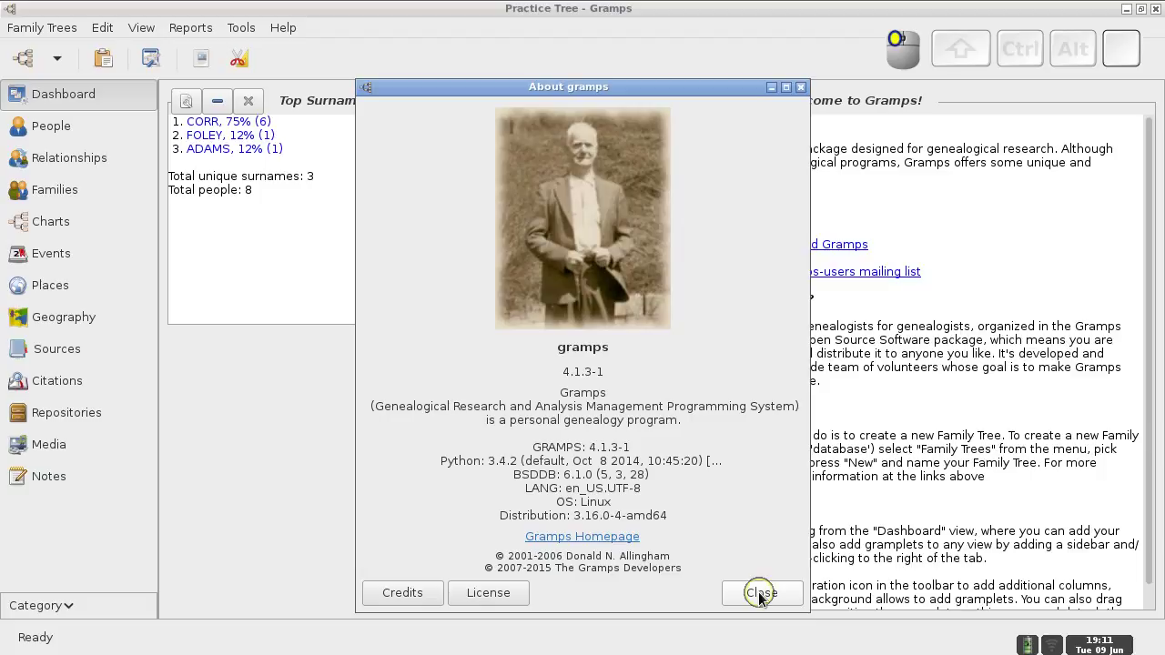
pyautogui.hotkey('ctrl', 'alt', 'Right')
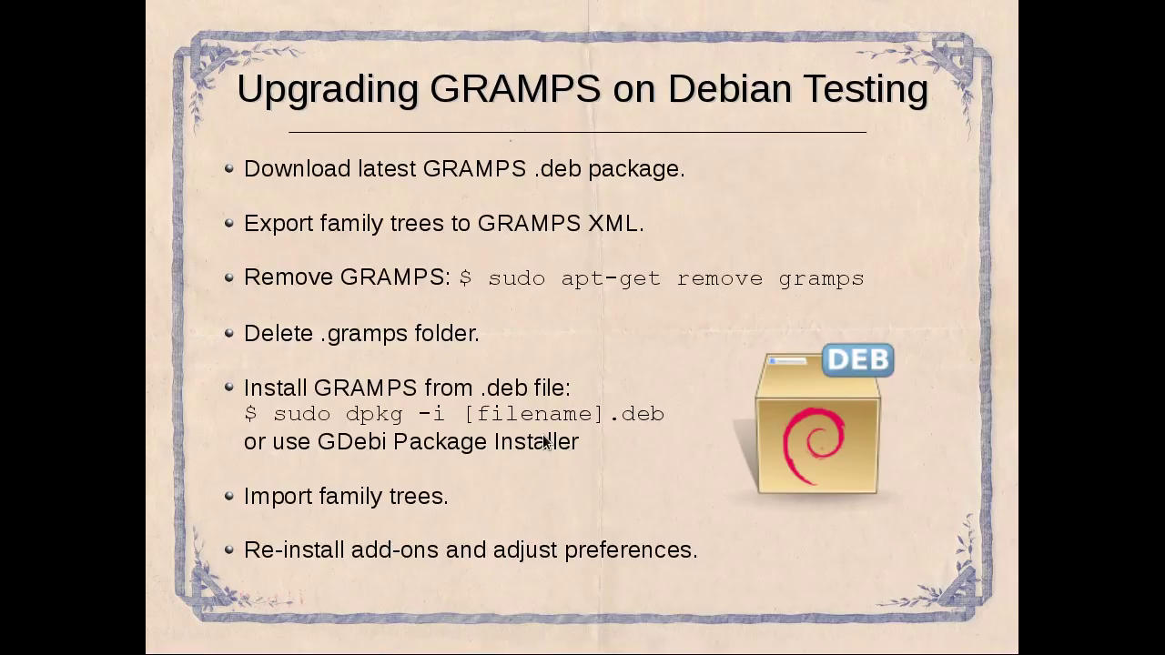
pyautogui.hotkey('ctrl', 'alt', 'Left')
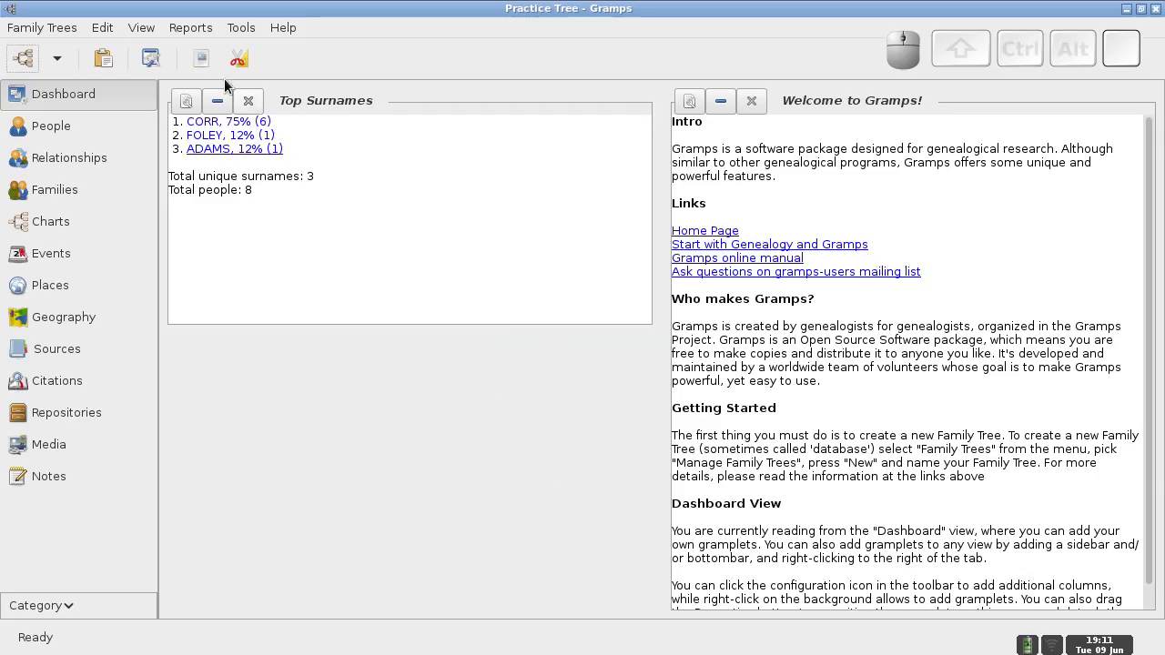
# - Set Preferences to check for new and updated addons and run Check now
pyautogui.click(103, 32)
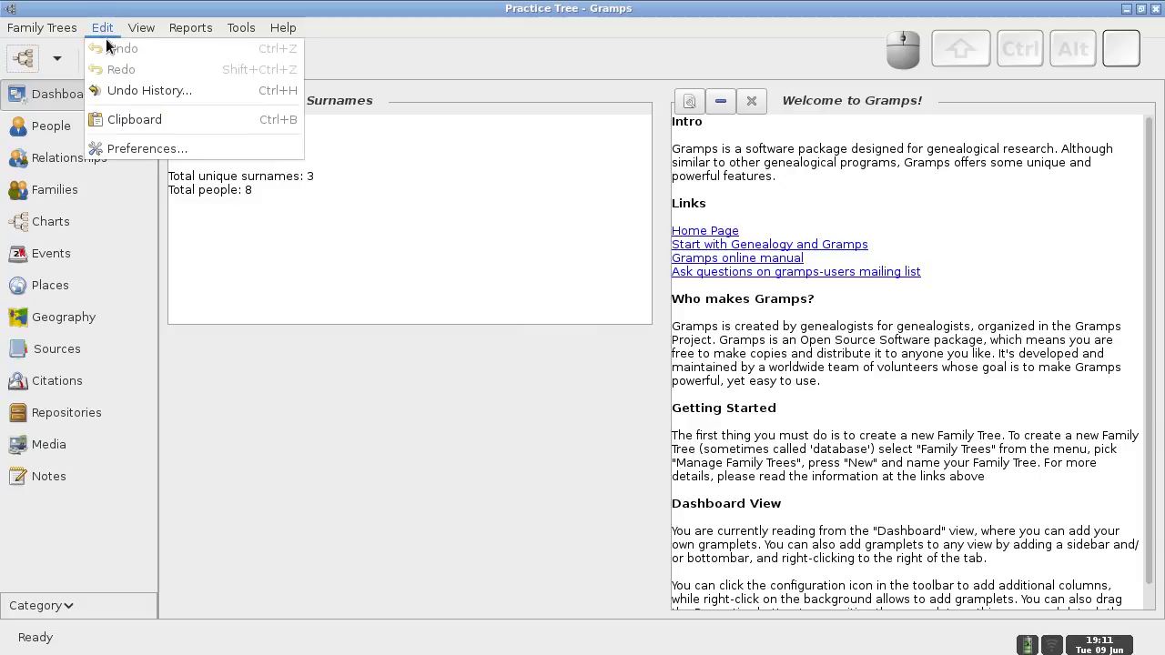
pyautogui.click(118, 148)
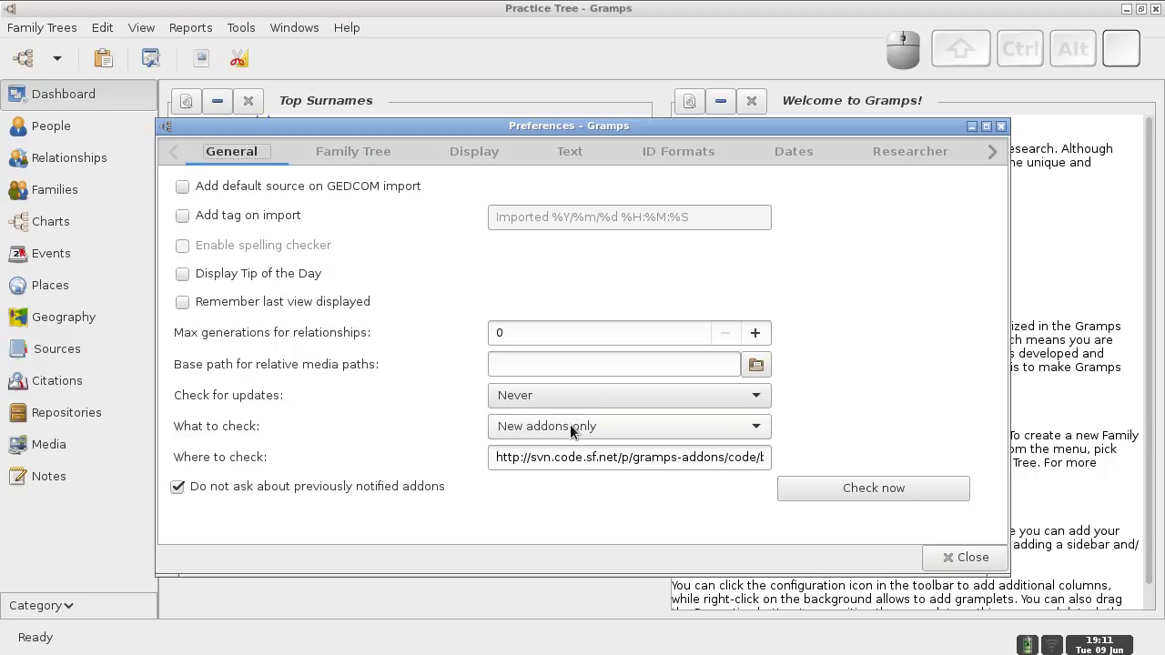
pyautogui.click(756, 426)
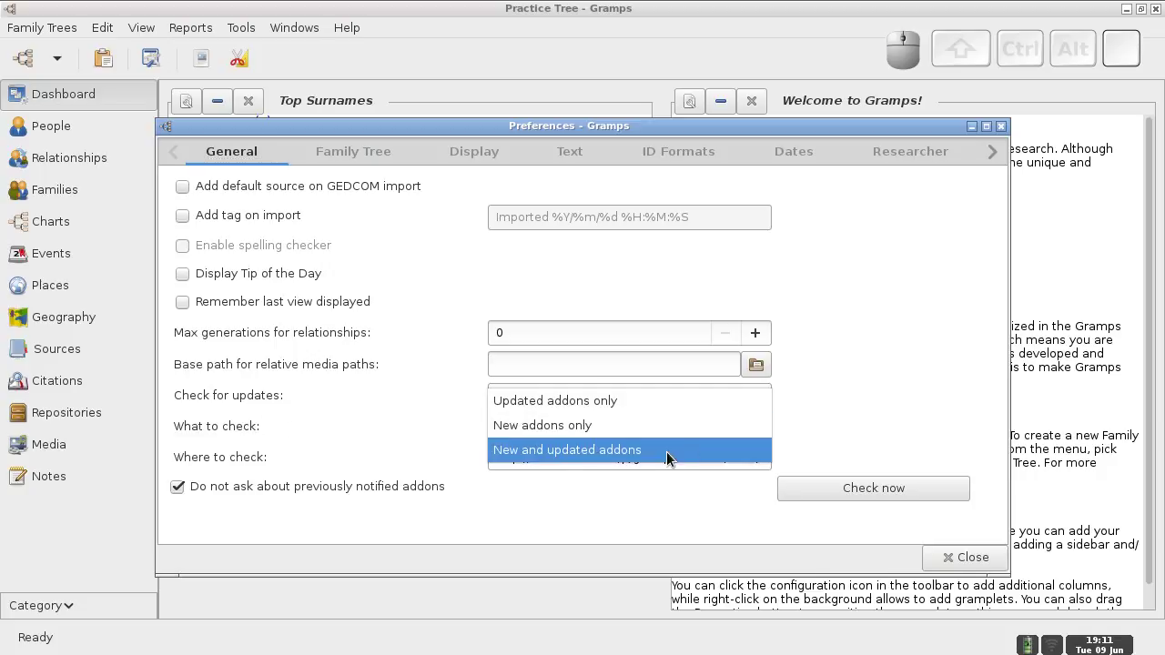
pyautogui.click(658, 450)
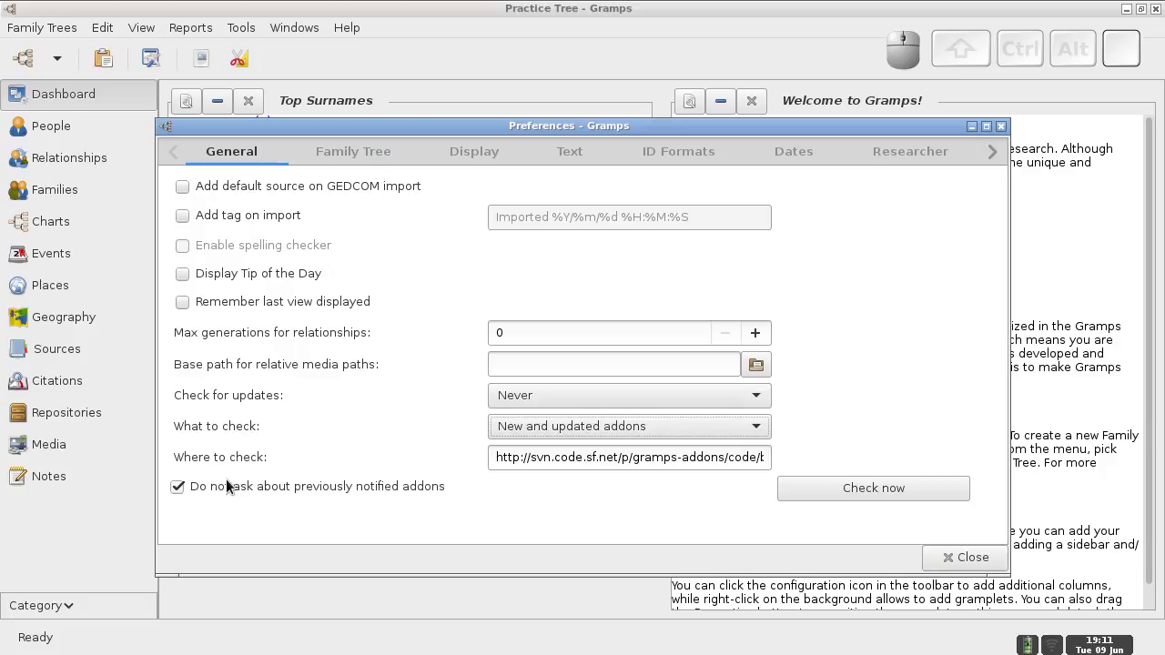
pyautogui.click(837, 489)
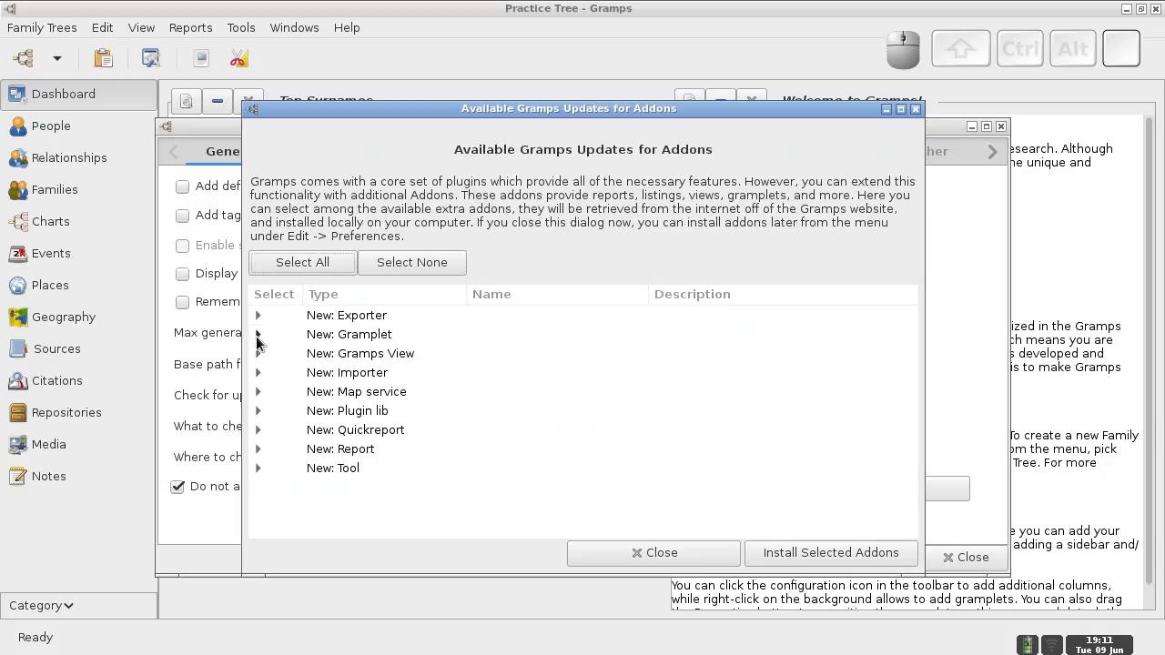
# - Browse the Gramplet and Gramps View add-on categories, ticking the Timeline Pedigree add-on
pyautogui.click(258, 334)
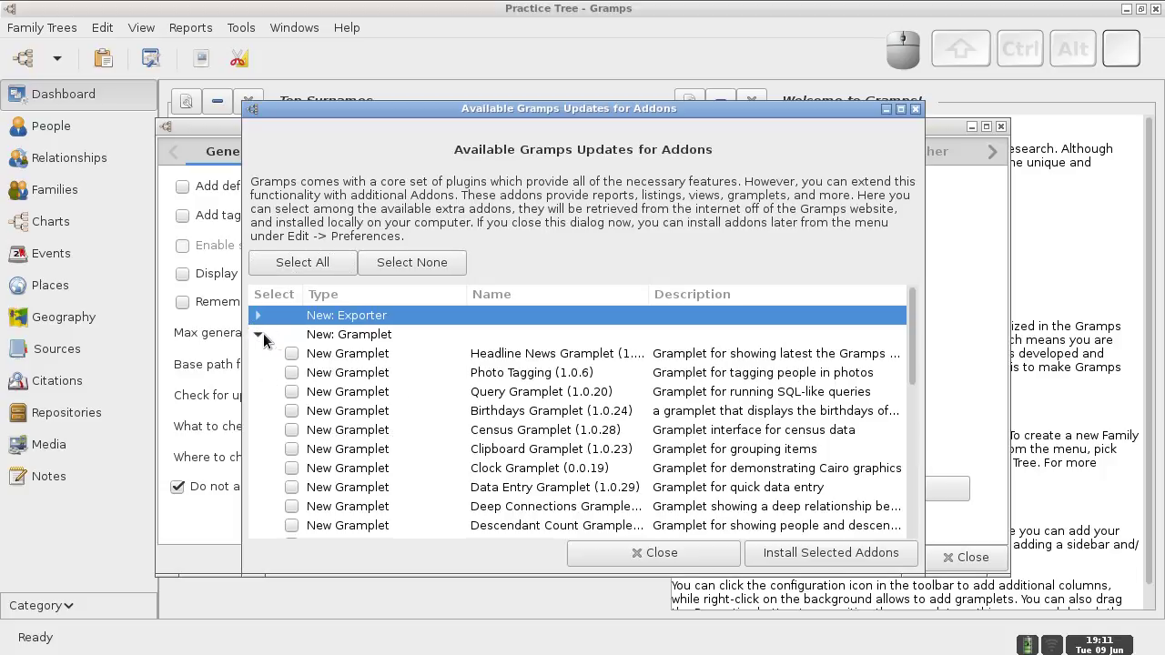
pyautogui.click(258, 334)
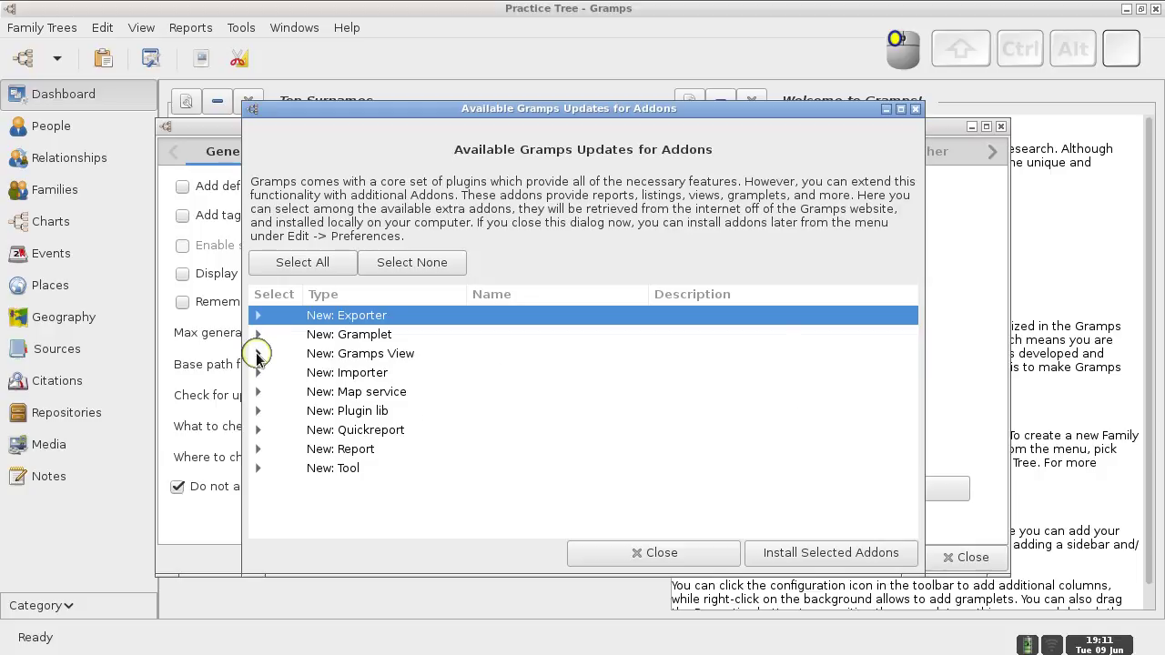
pyautogui.click(258, 354)
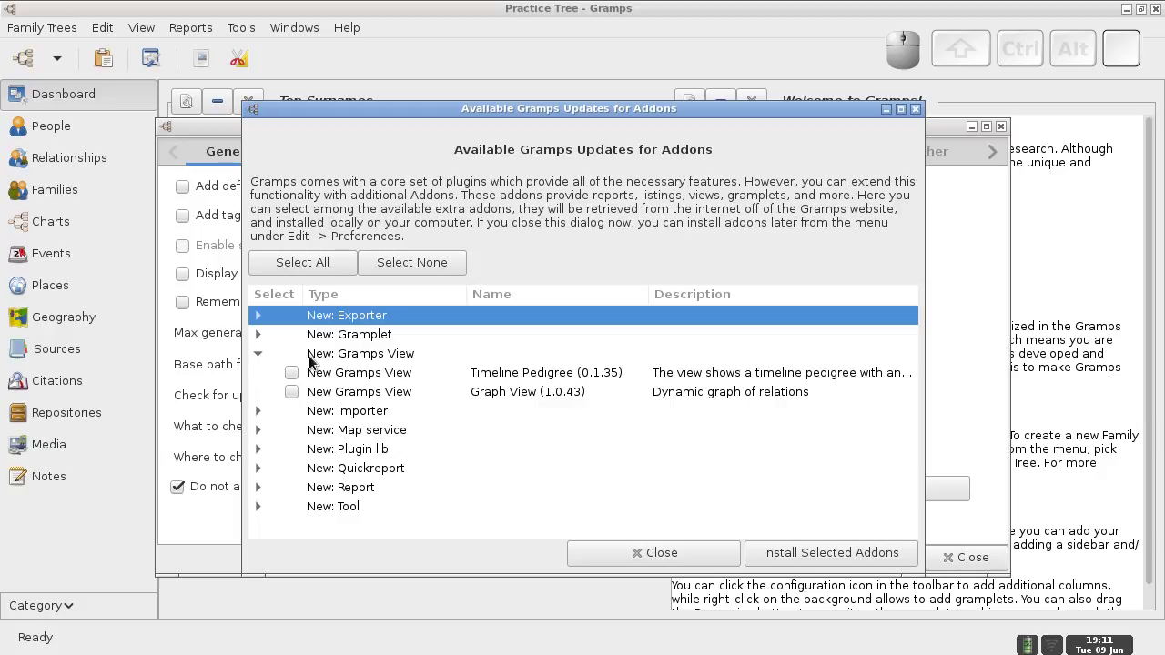
pyautogui.click(292, 373)
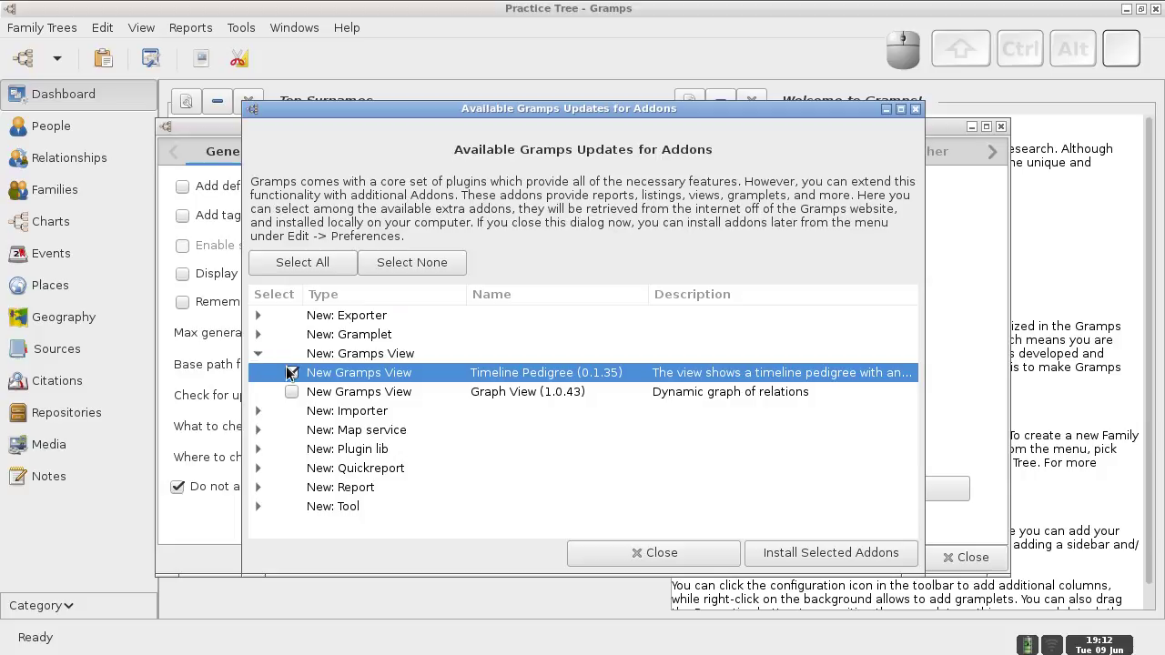
pyautogui.click(258, 357)
pyautogui.click(258, 355)
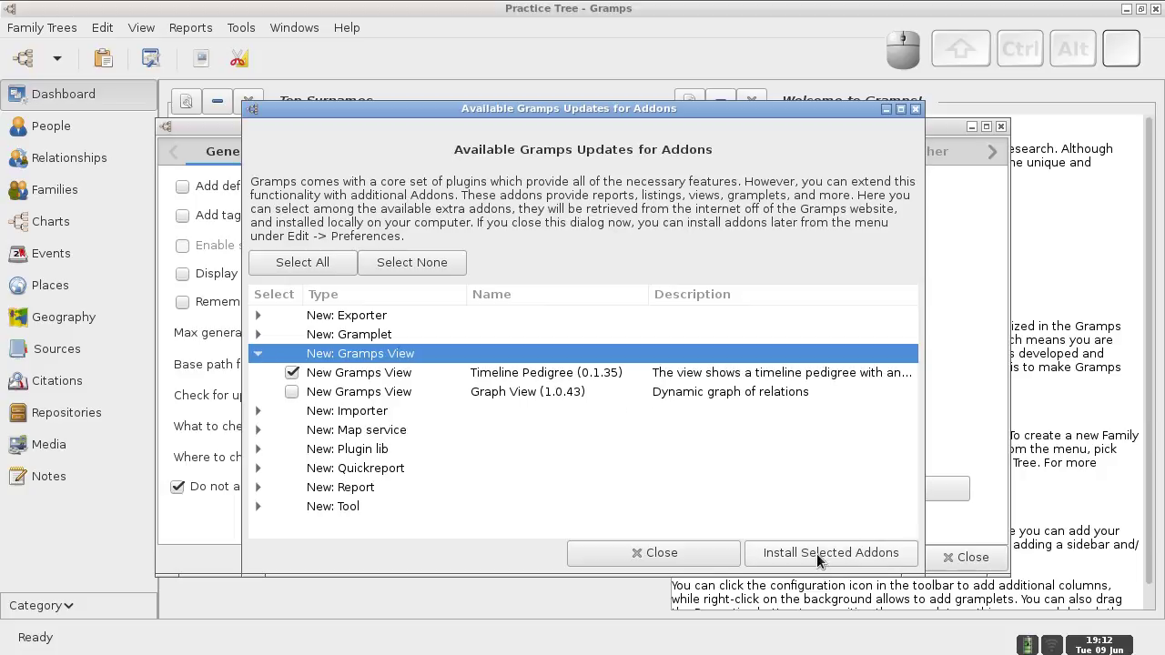
# - Select all add-ons except Timeline Pedigree and install them, 69 in total
pyautogui.click(310, 263)
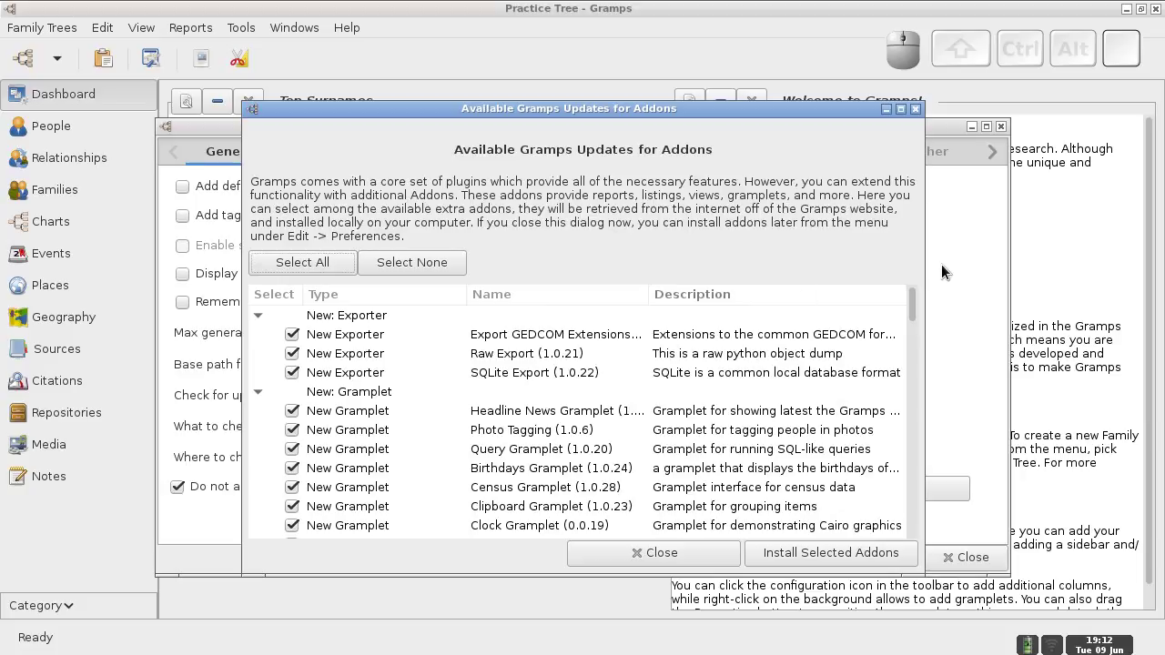
pyautogui.click(258, 315)
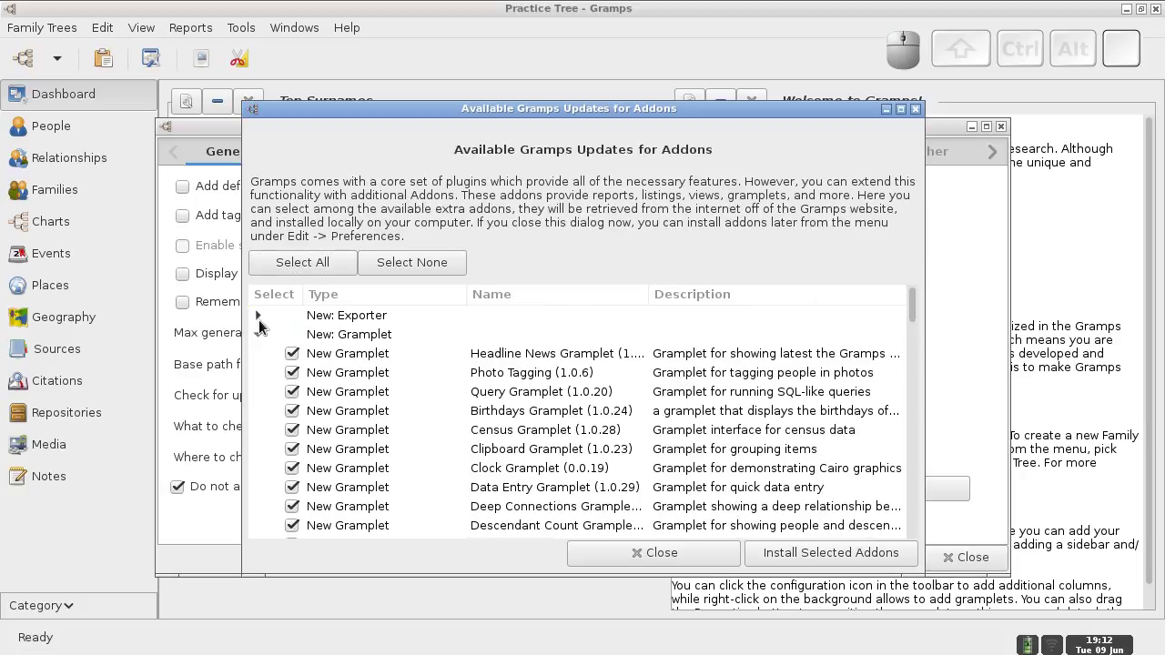
pyautogui.click(258, 337)
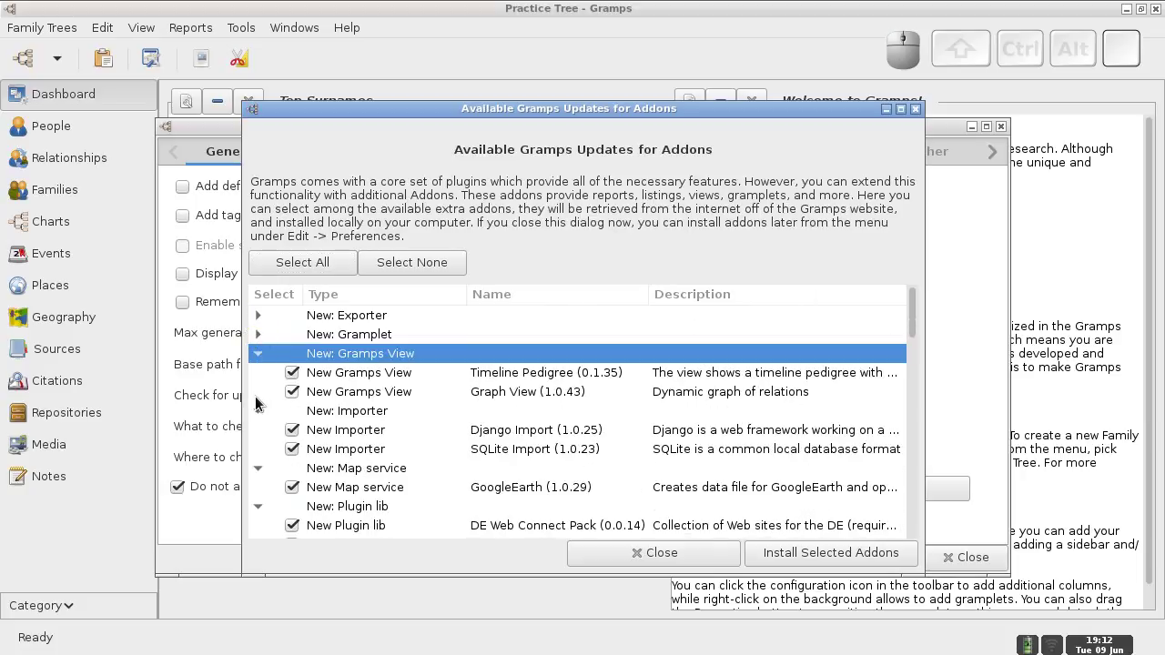
pyautogui.click(291, 372)
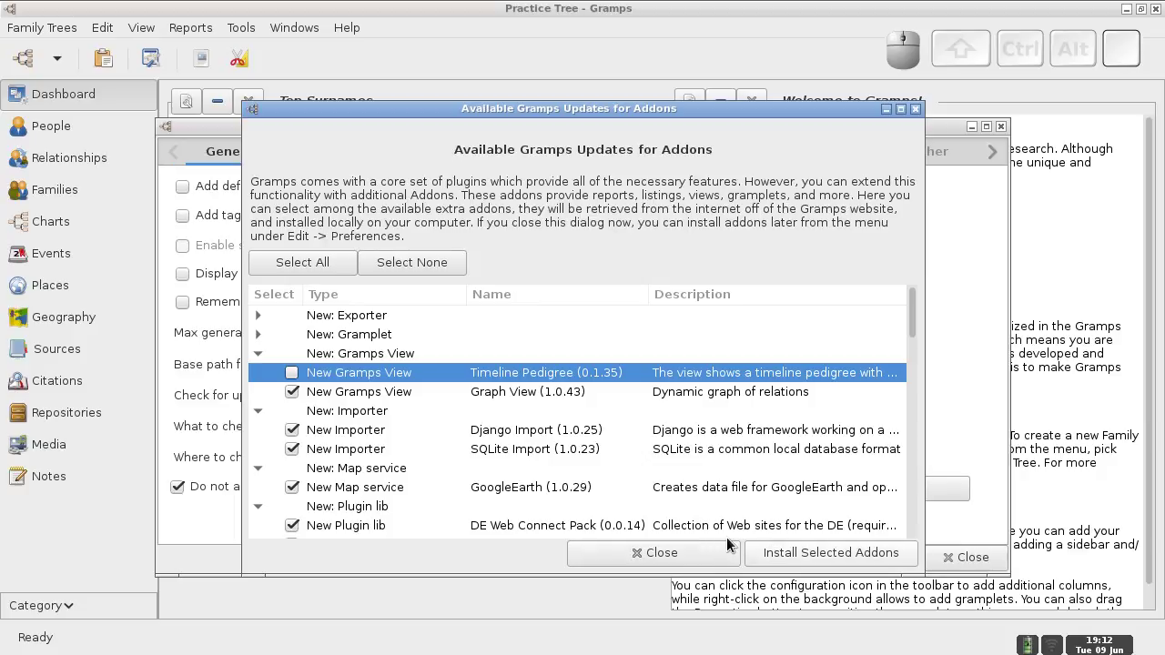
pyautogui.click(813, 555)
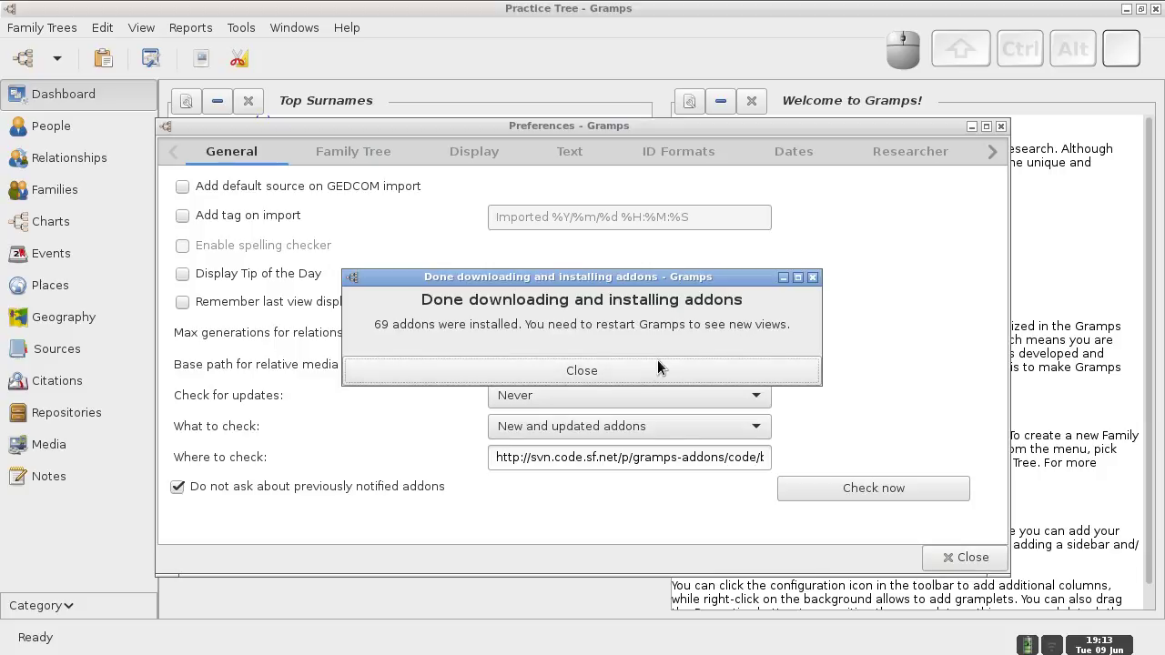
# - Dismiss the installation notice, close Preferences, then quit and relaunch Gramps
pyautogui.click(634, 369)
pyautogui.click(959, 558)
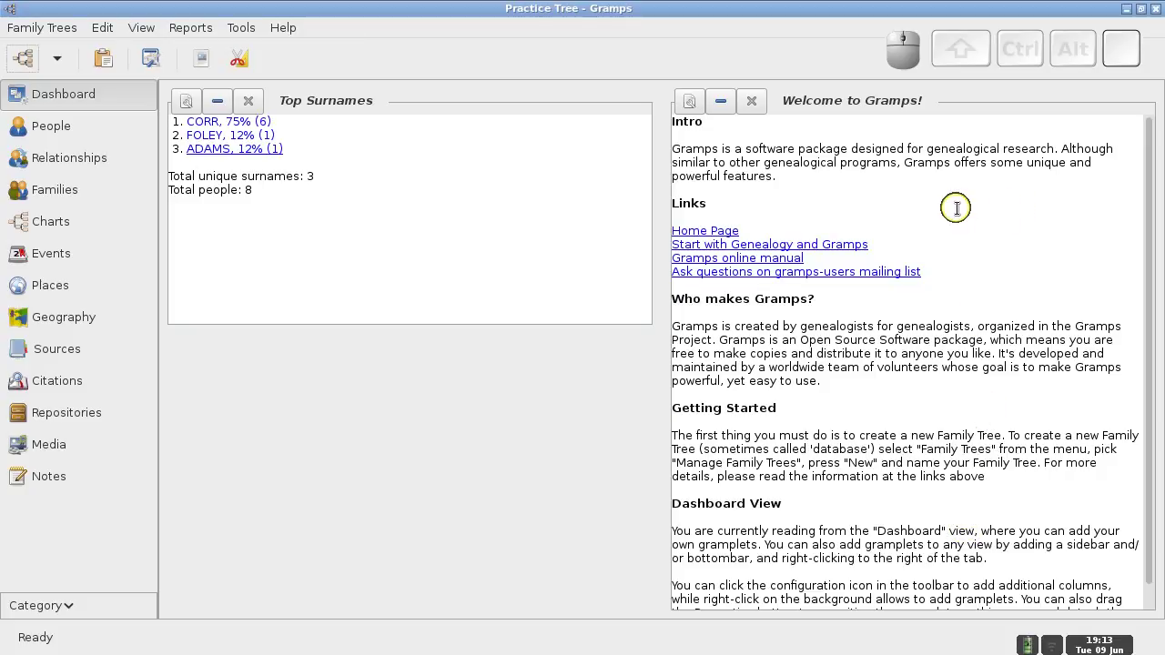
pyautogui.click(1158, 10)
pyautogui.moveTo(520, 629)
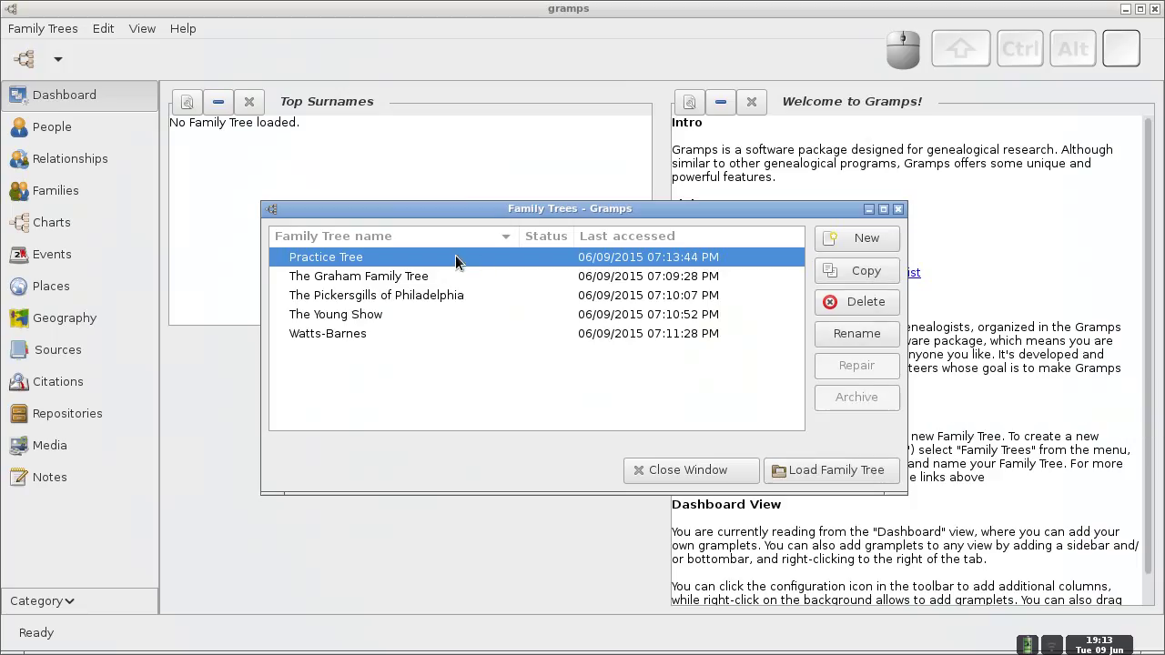
pyautogui.click(829, 474)
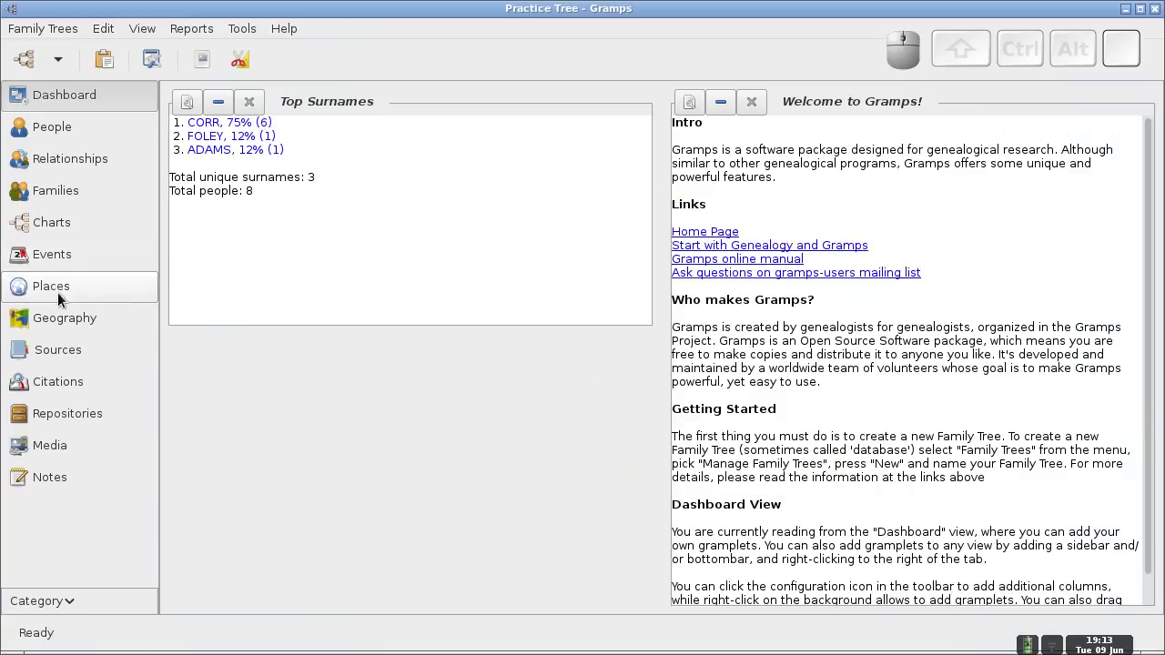
pyautogui.click(52, 223)
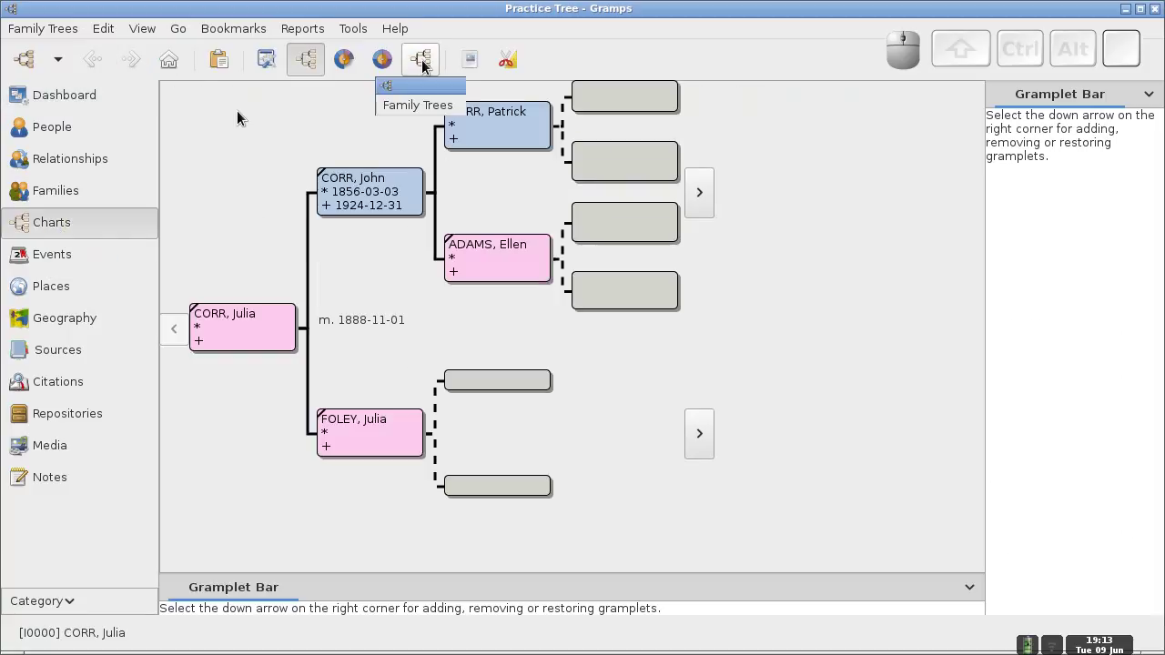
pyautogui.click(420, 60)
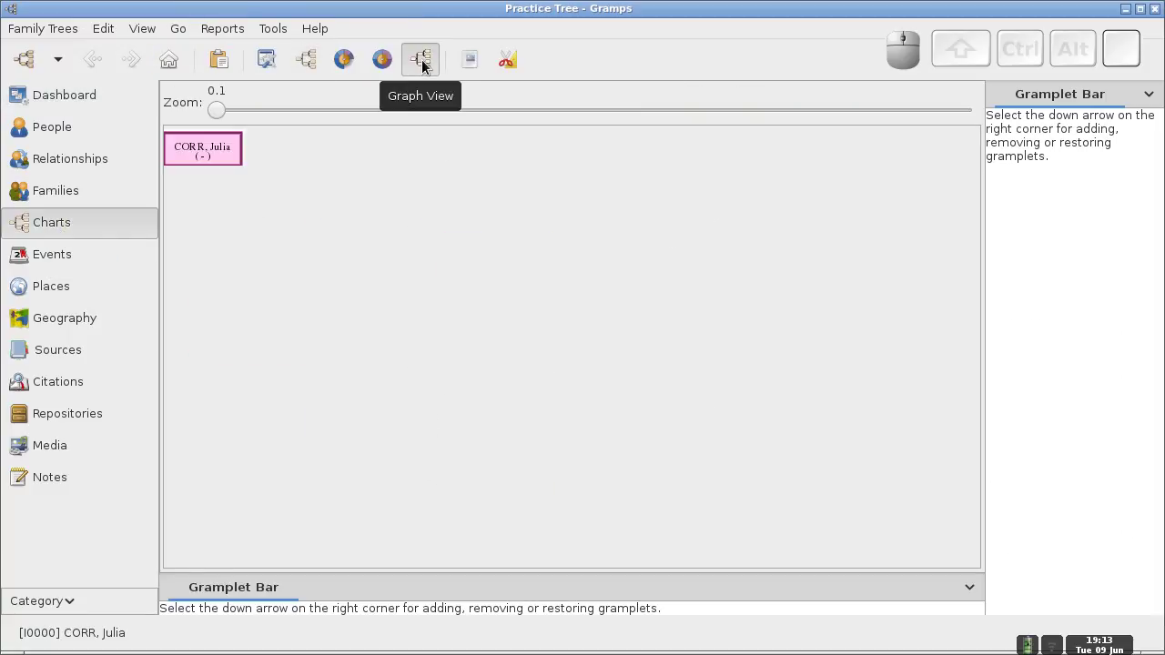
pyautogui.click(216, 148)
pyautogui.click(392, 152)
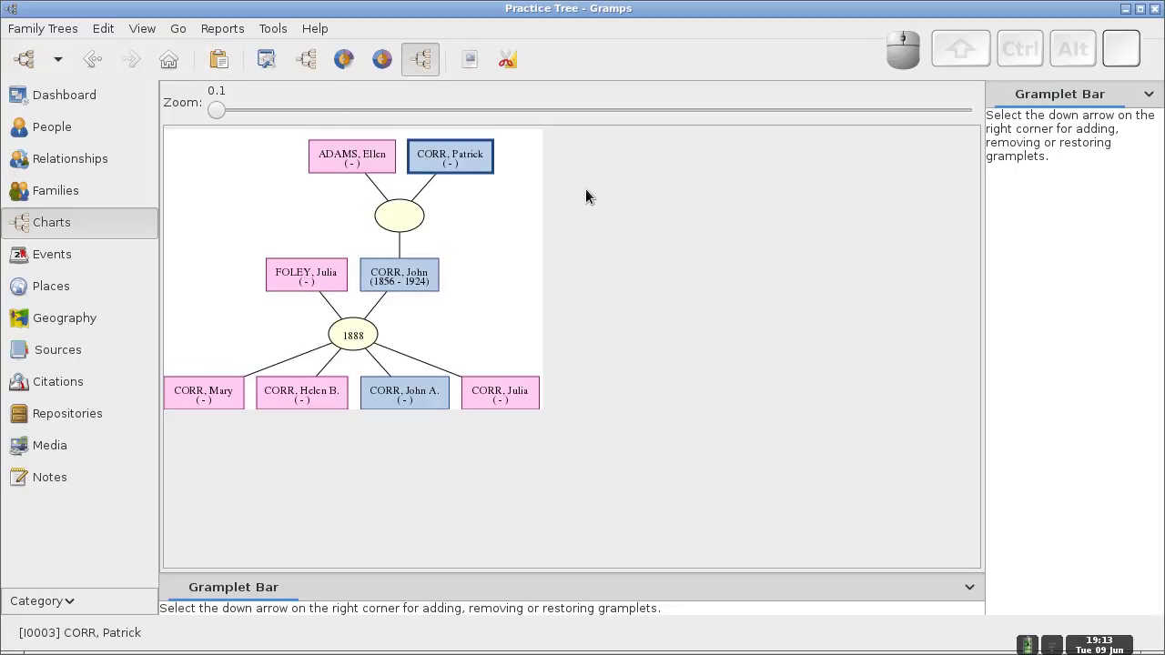
pyautogui.hotkey('ctrl', 'alt', 'Right')
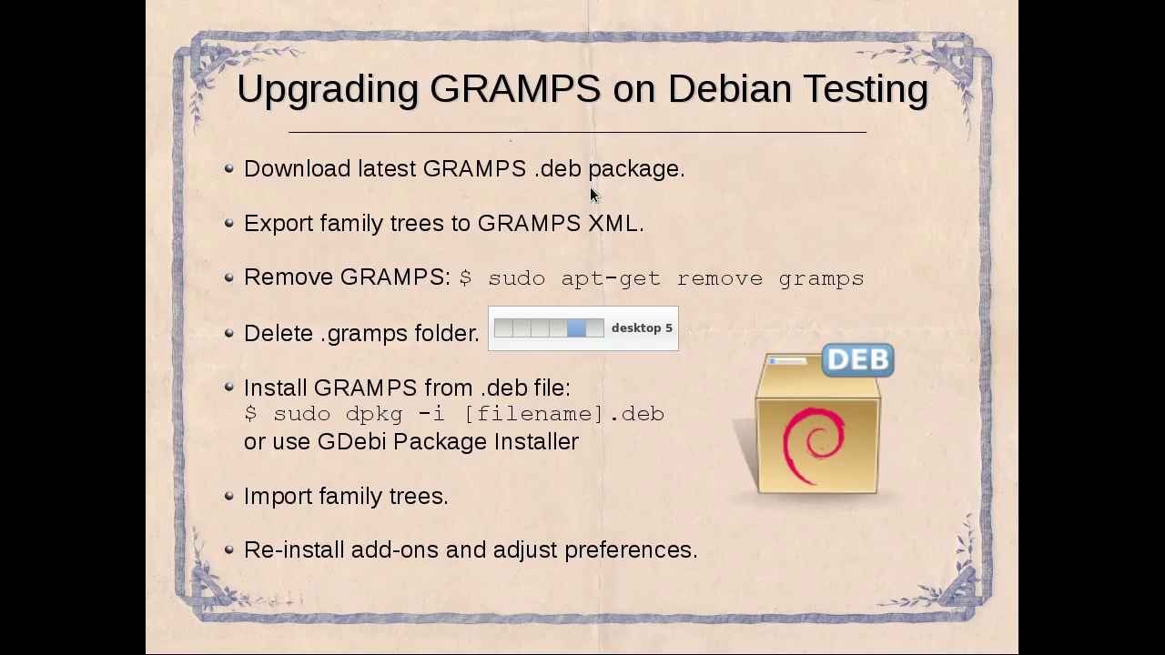
# - Switch back to the desktop showing the Practice Tree Graph View in Gramps
pyautogui.hotkey('ctrl', 'alt', 'Left')
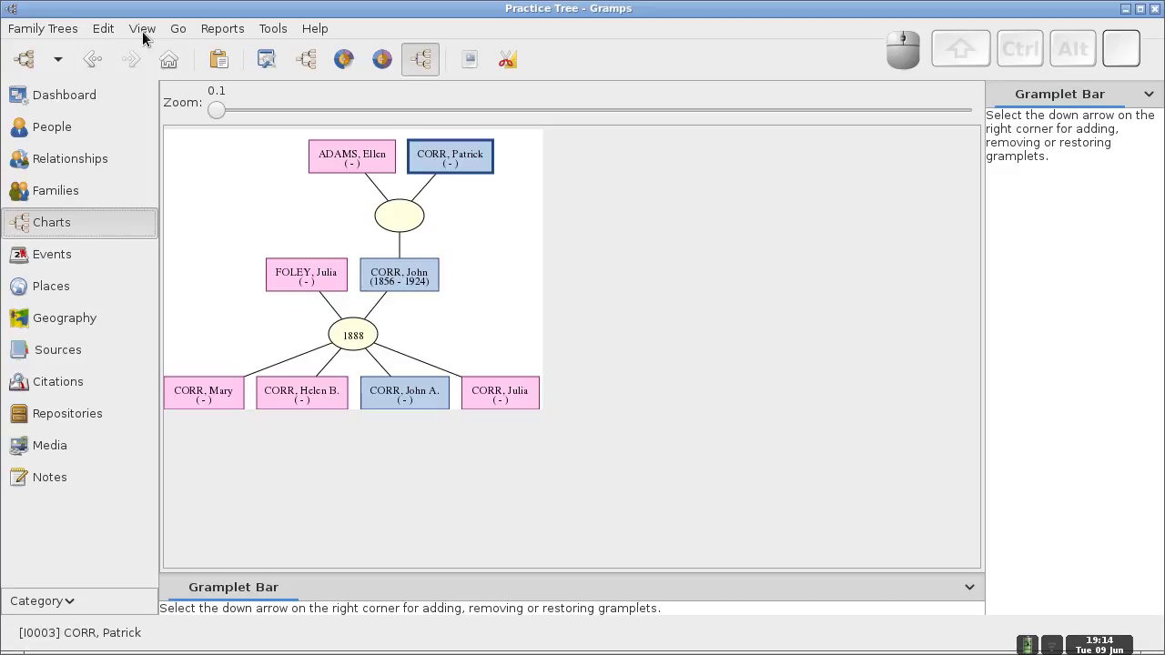
# - In Display preferences, use Month Day, Year dates and Title Given "Call" Prefix Surname Suffix names
pyautogui.click(103, 28)
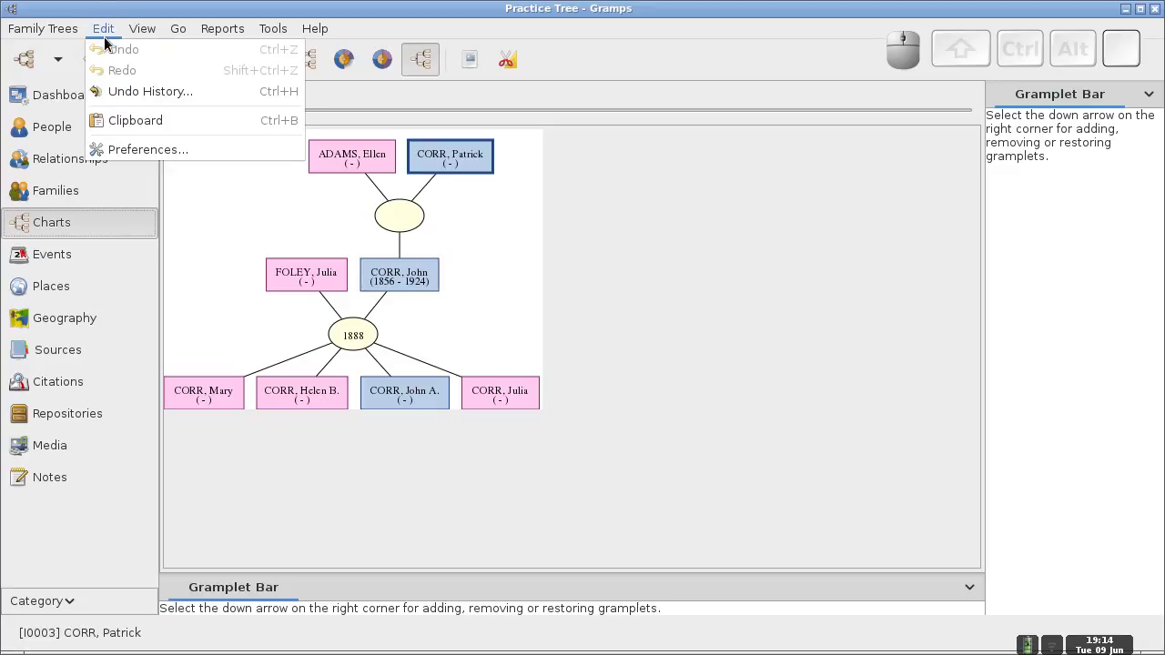
pyautogui.click(121, 152)
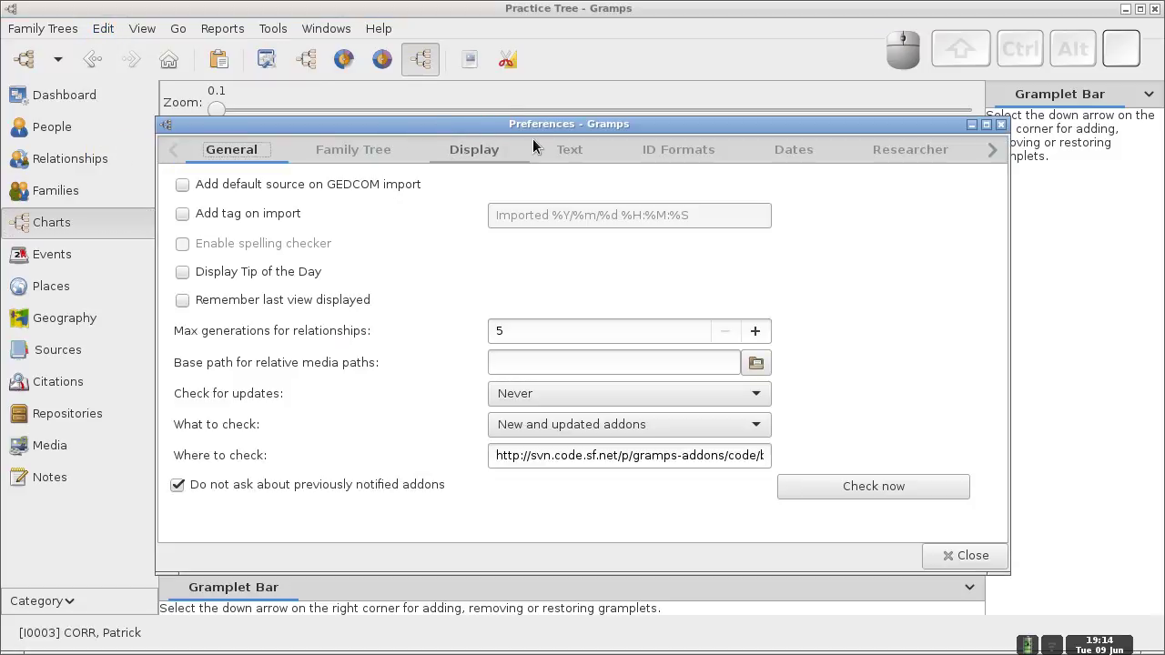
pyautogui.click(383, 156)
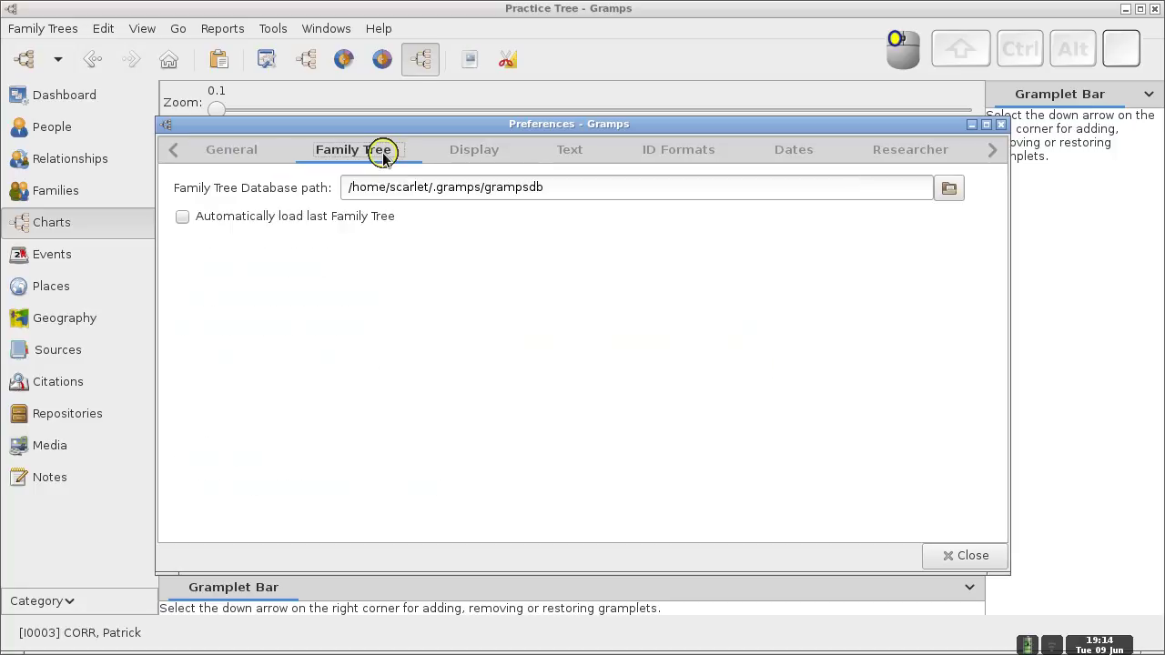
pyautogui.click(458, 157)
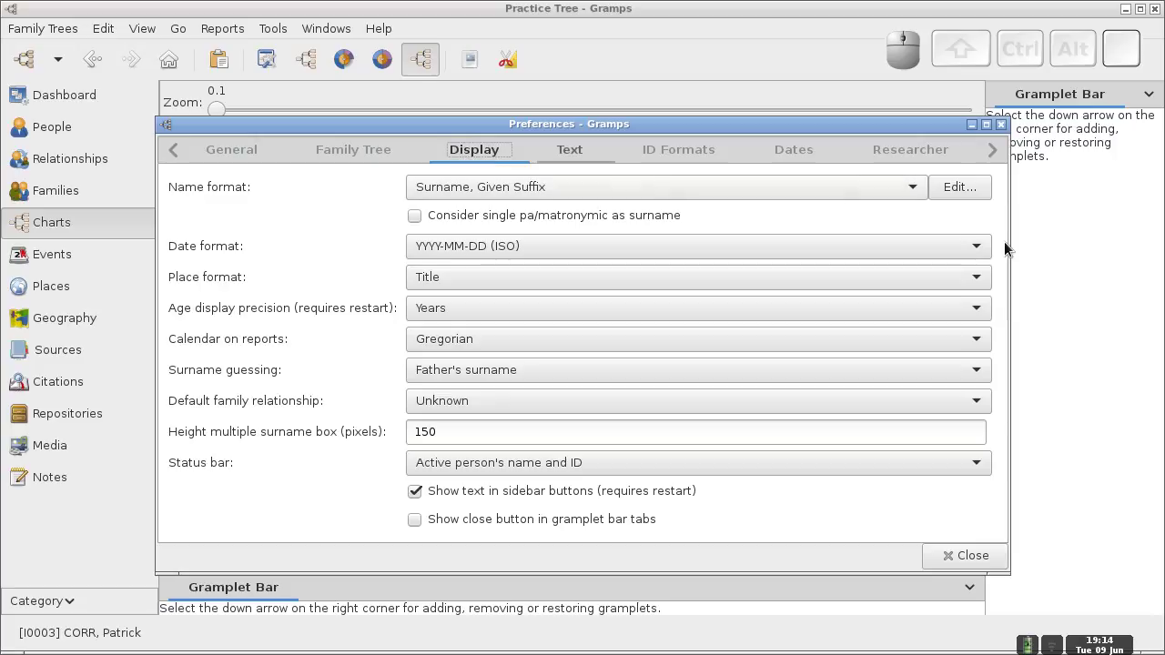
pyautogui.click(967, 248)
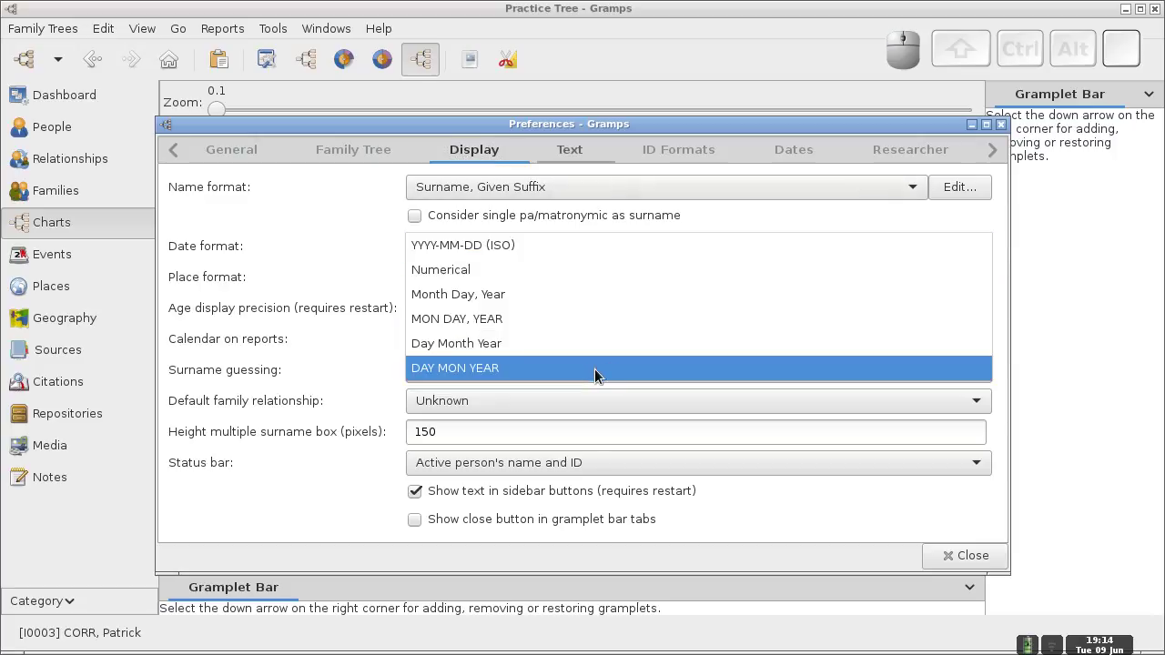
pyautogui.click(543, 301)
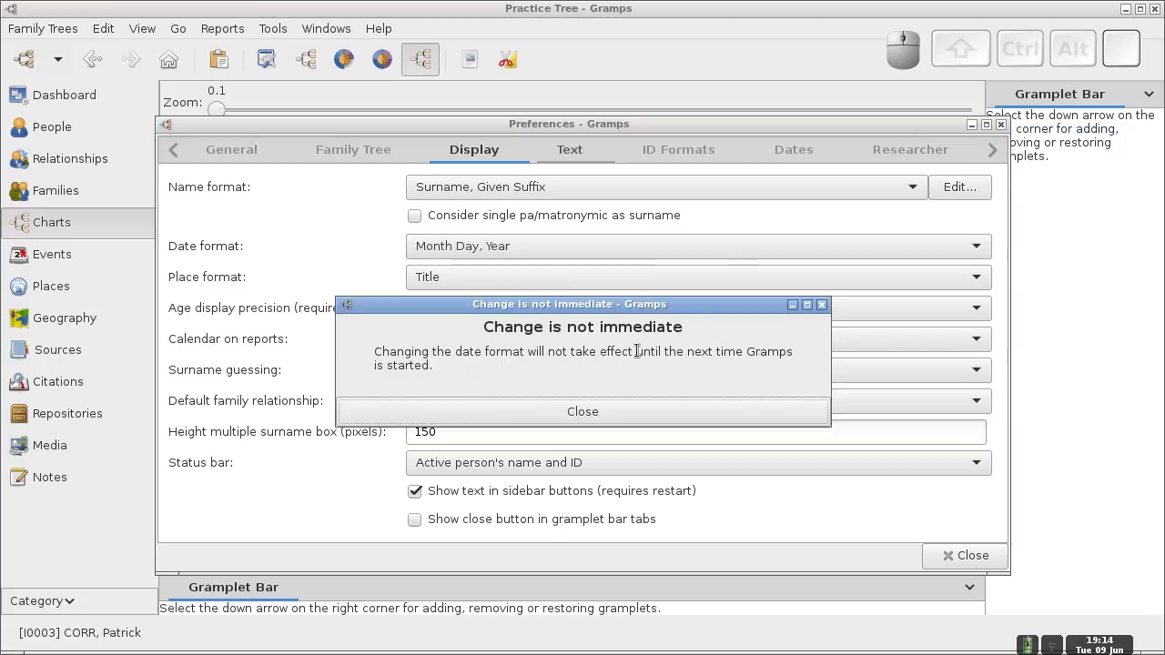
pyautogui.click(506, 410)
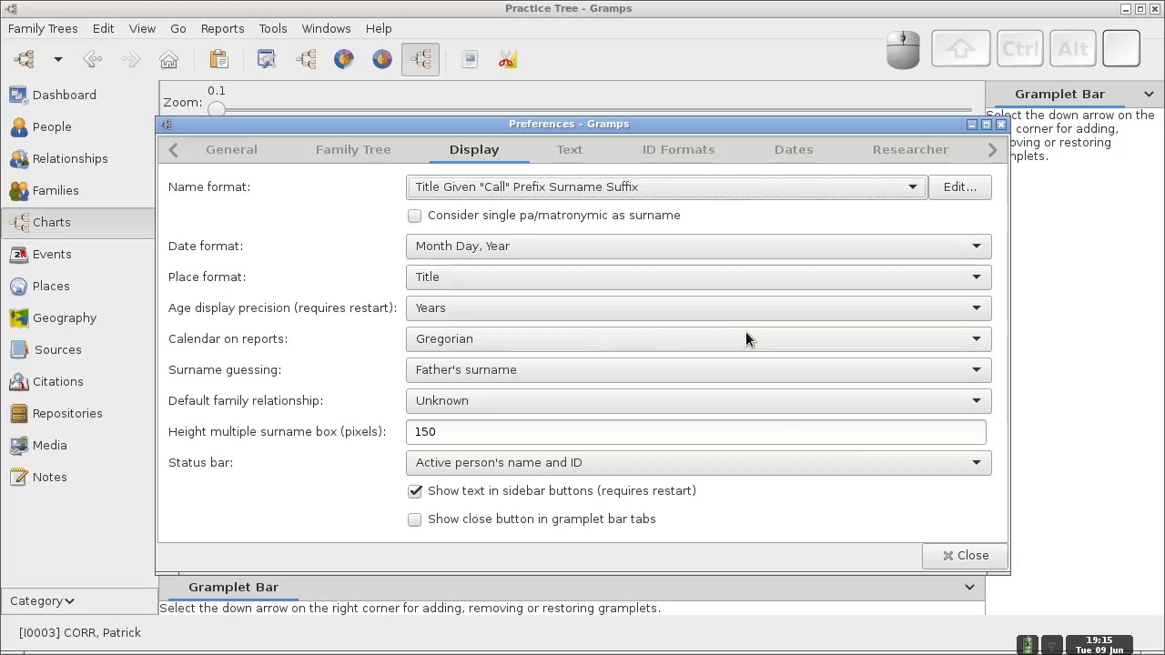
pyautogui.click(978, 557)
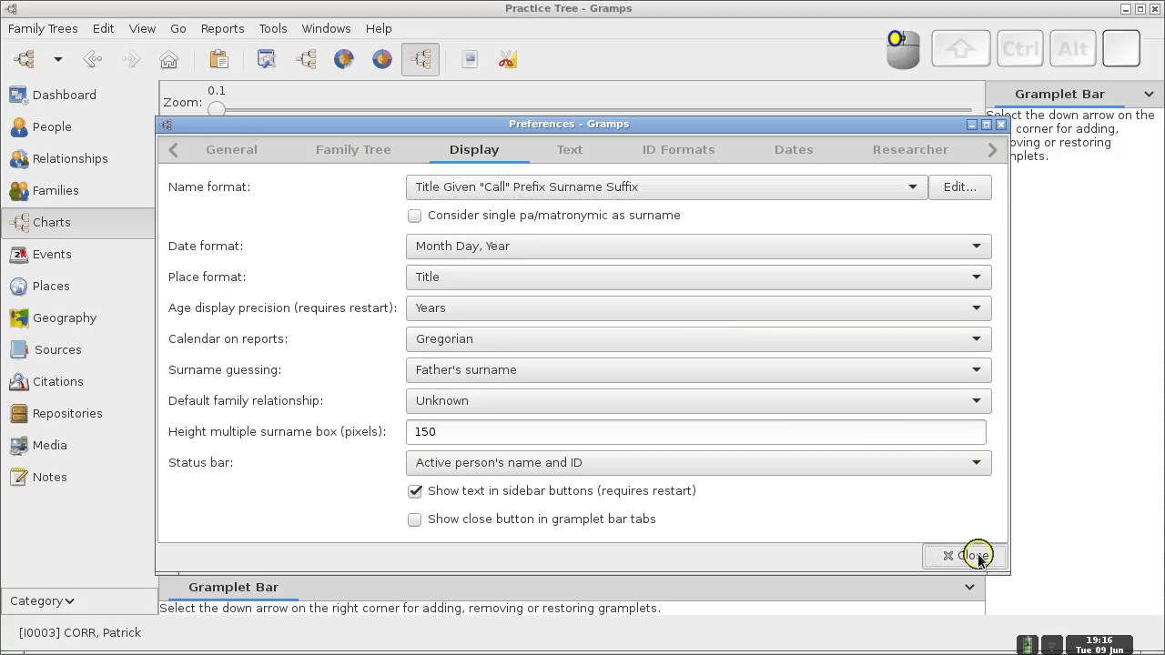